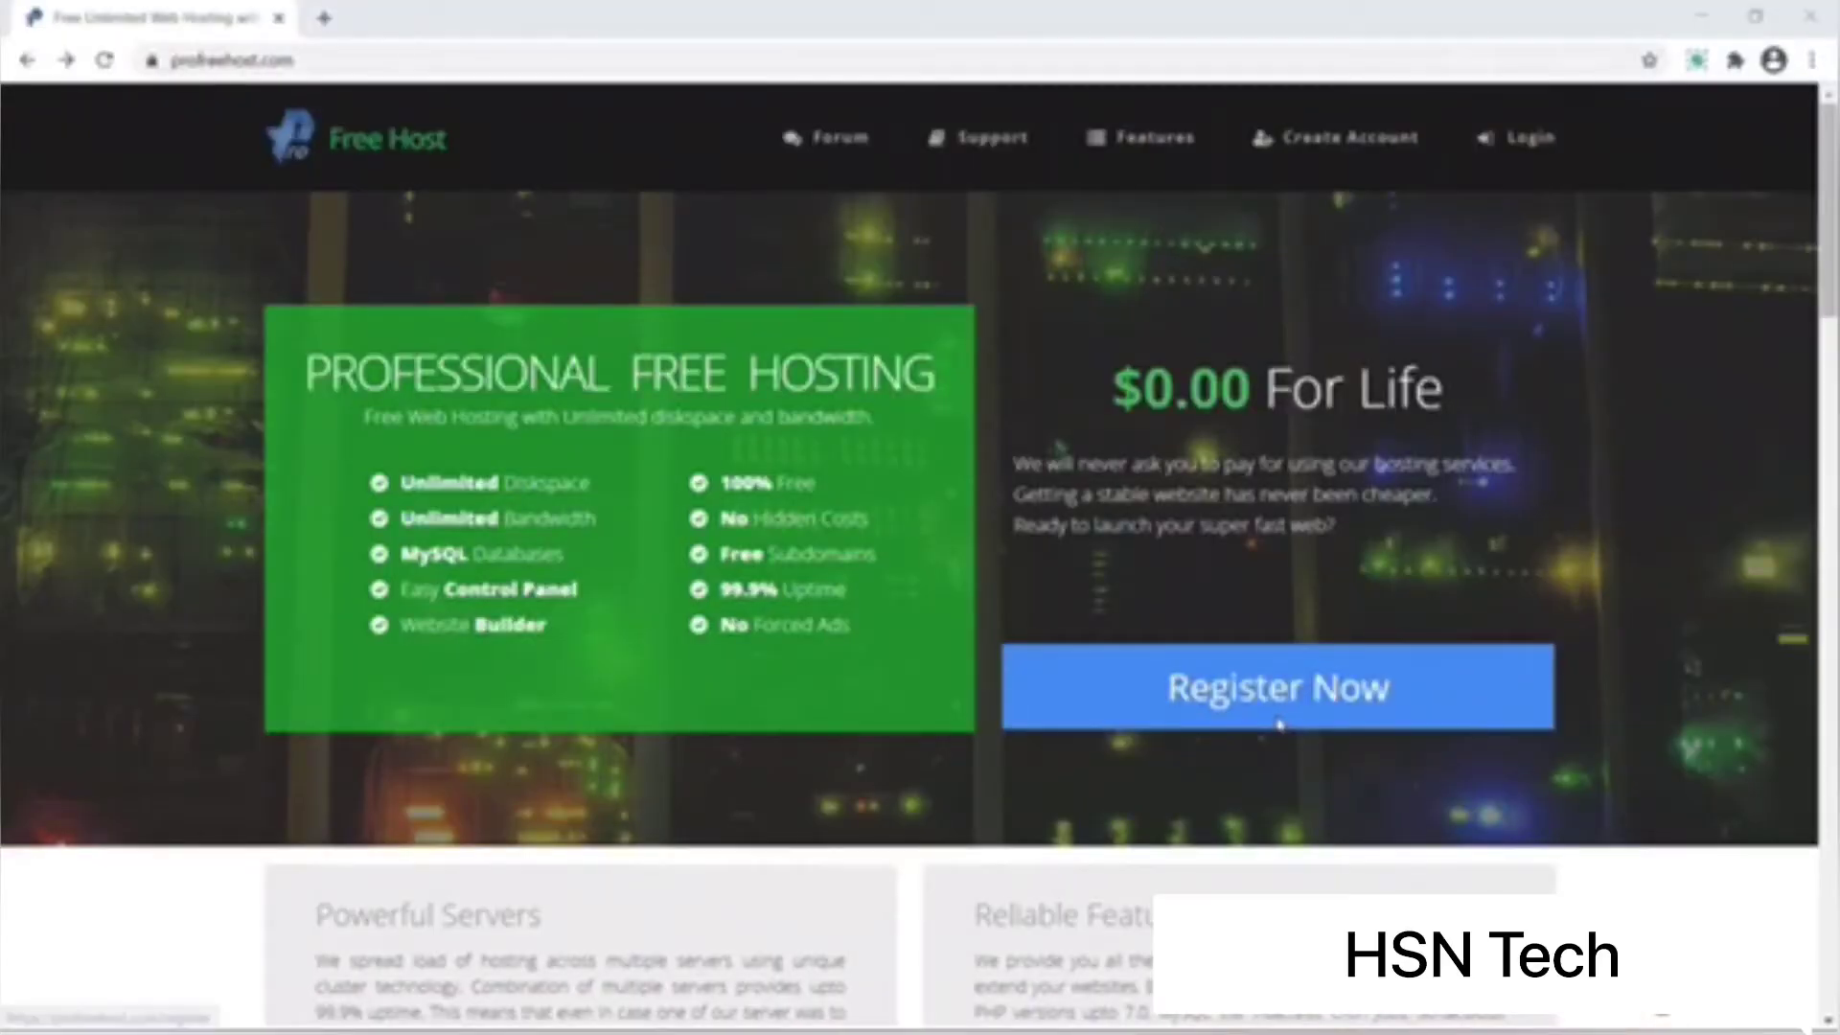
Step: Register a free ProFreeHost account with your e-mail address and password, then open a new tab
{"action": "left_click", "coordinate": [1279, 726]}
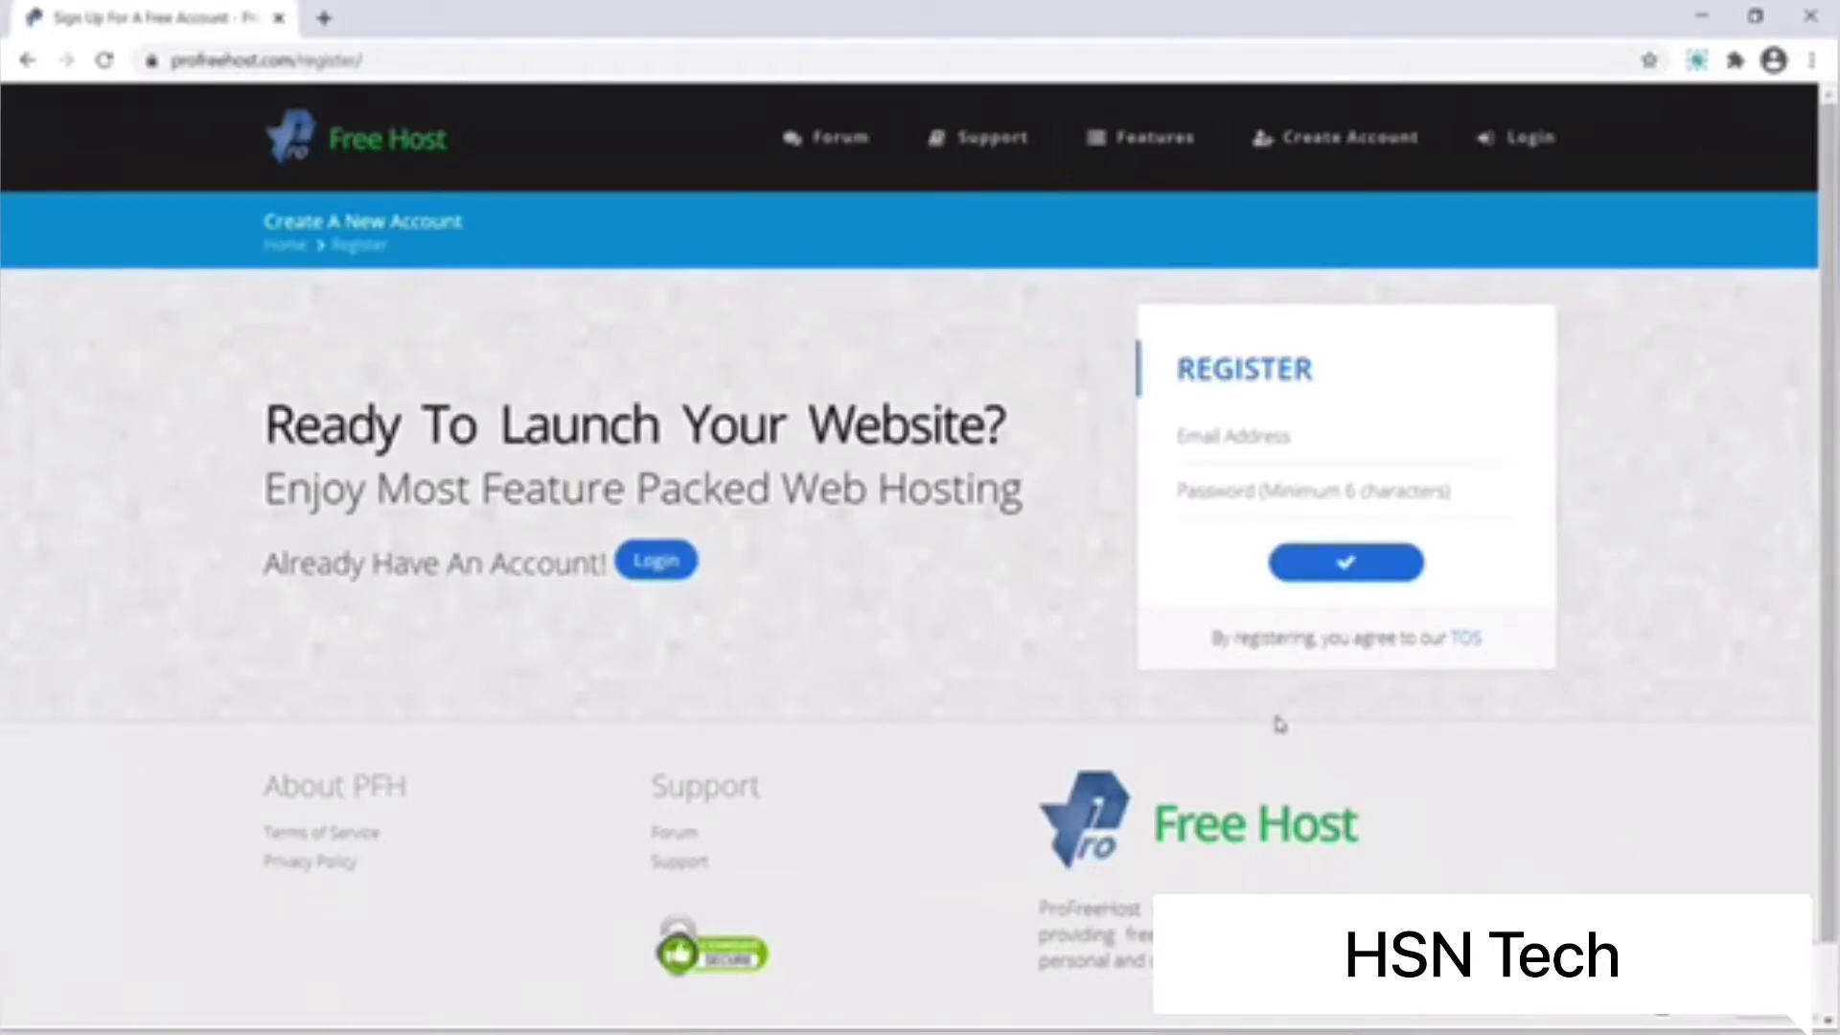
{"action": "left_click", "coordinate": [1403, 447]}
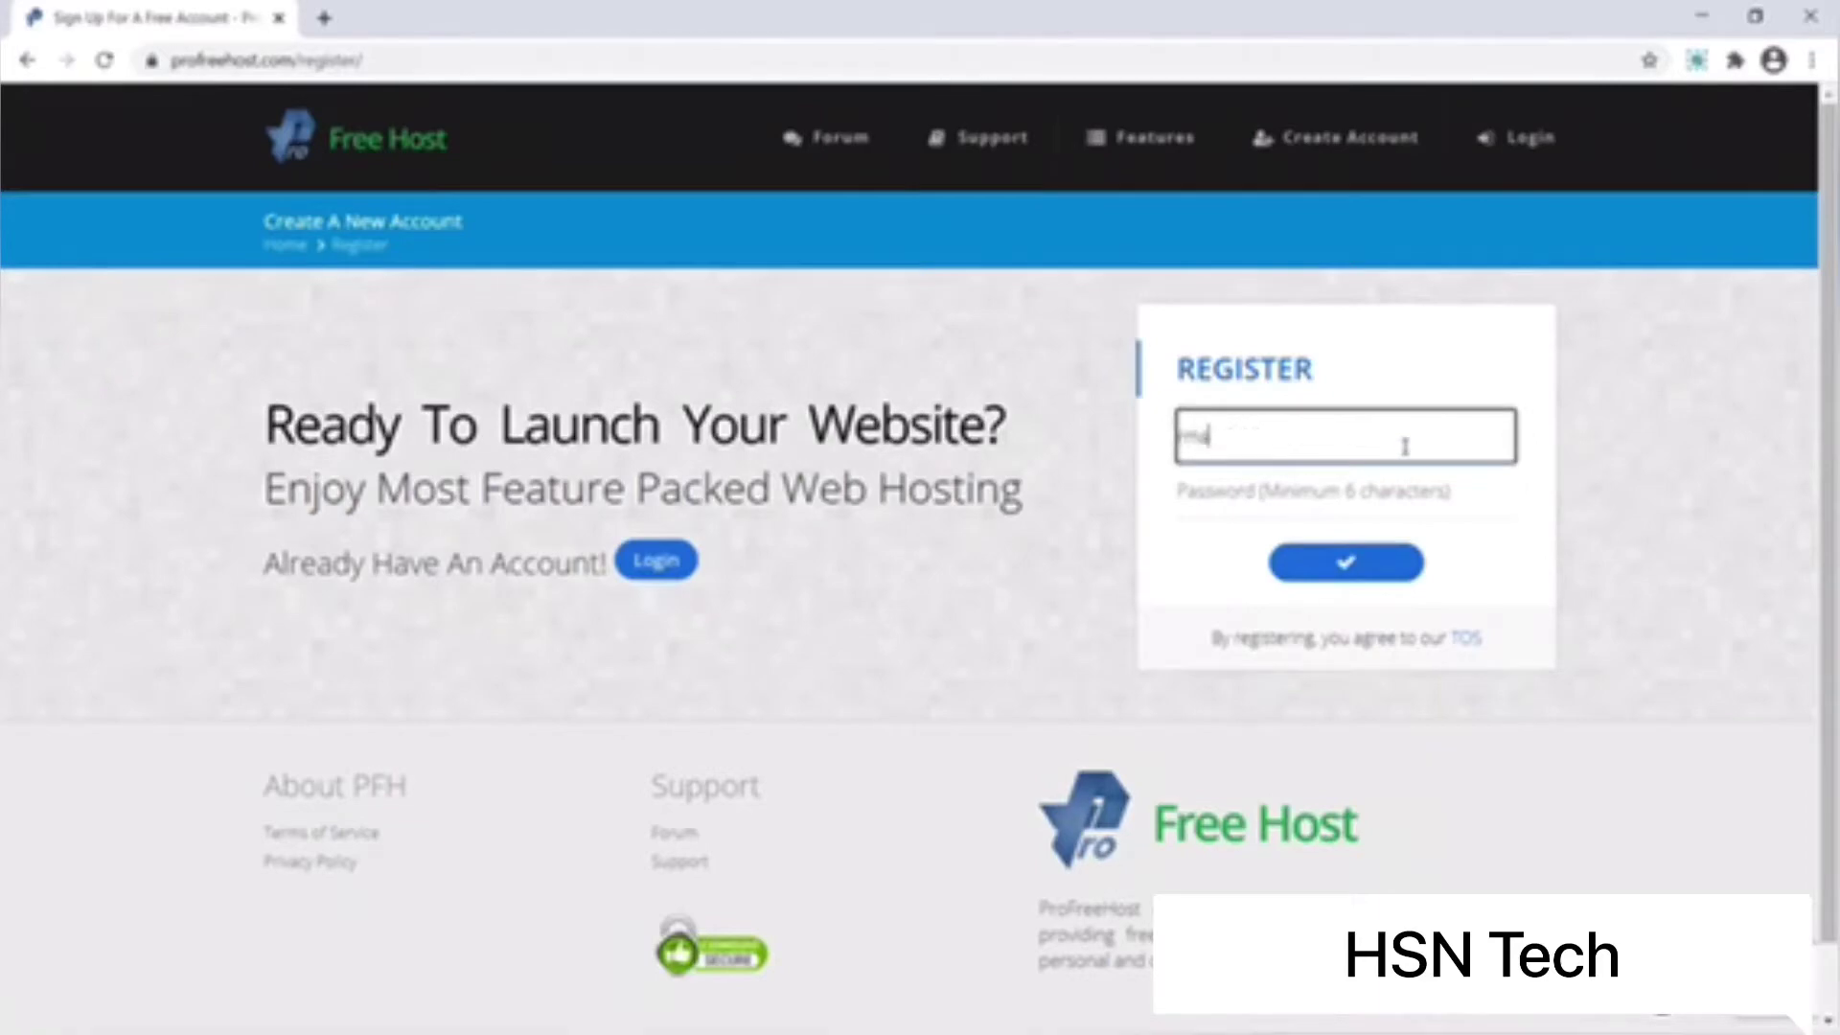
{"action": "key", "text": "Tab"}
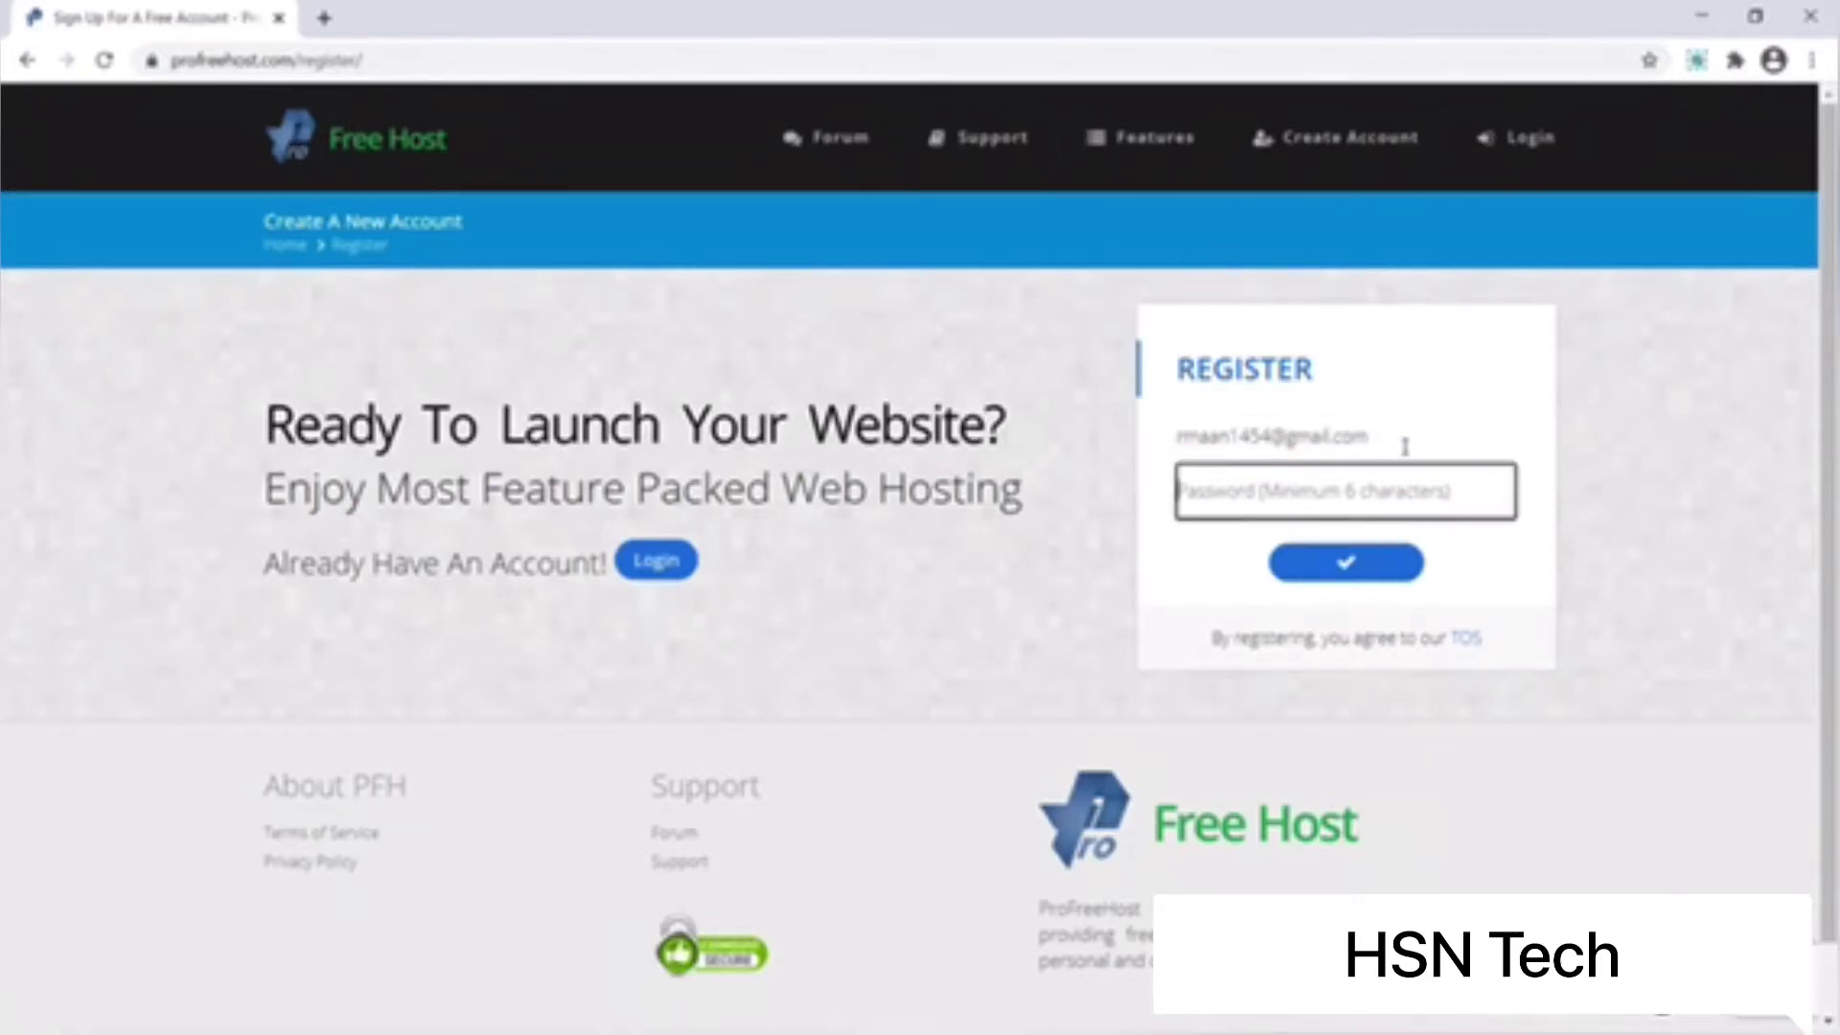
{"action": "type", "text": "H*******"}
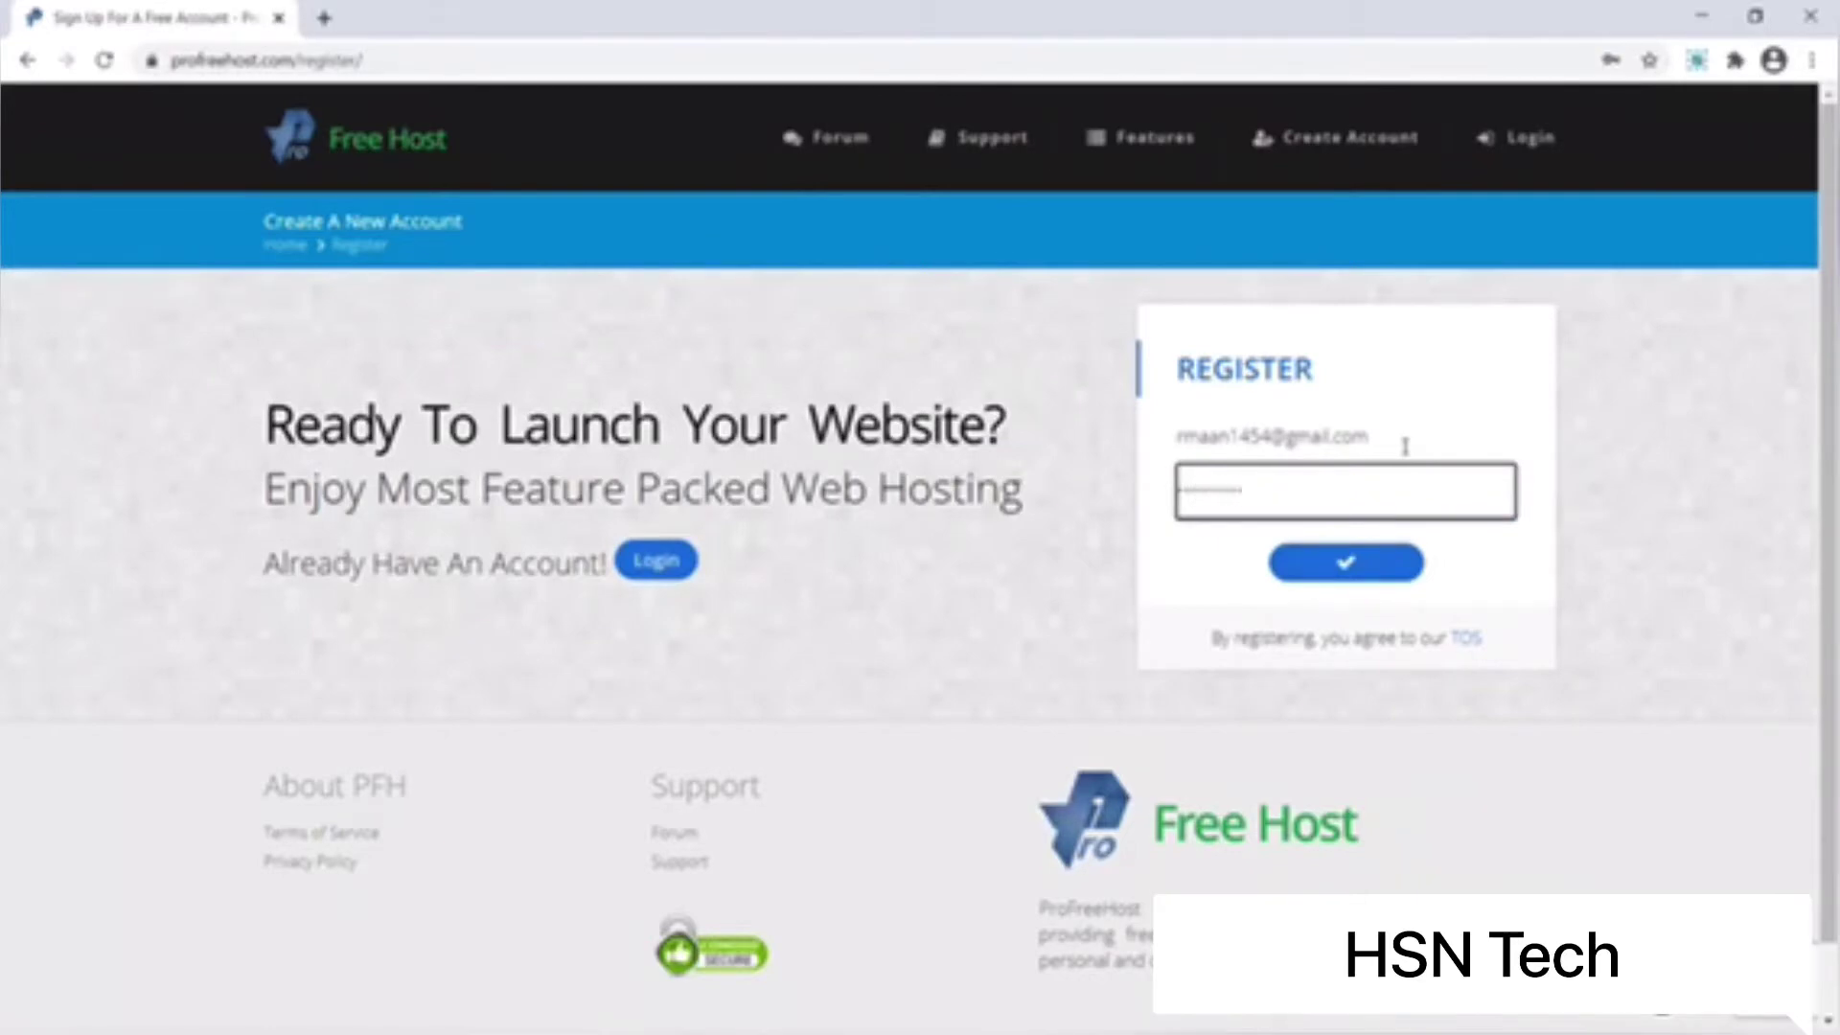
{"action": "left_click", "coordinate": [1360, 568]}
{"action": "key", "text": "ctrl+t"}
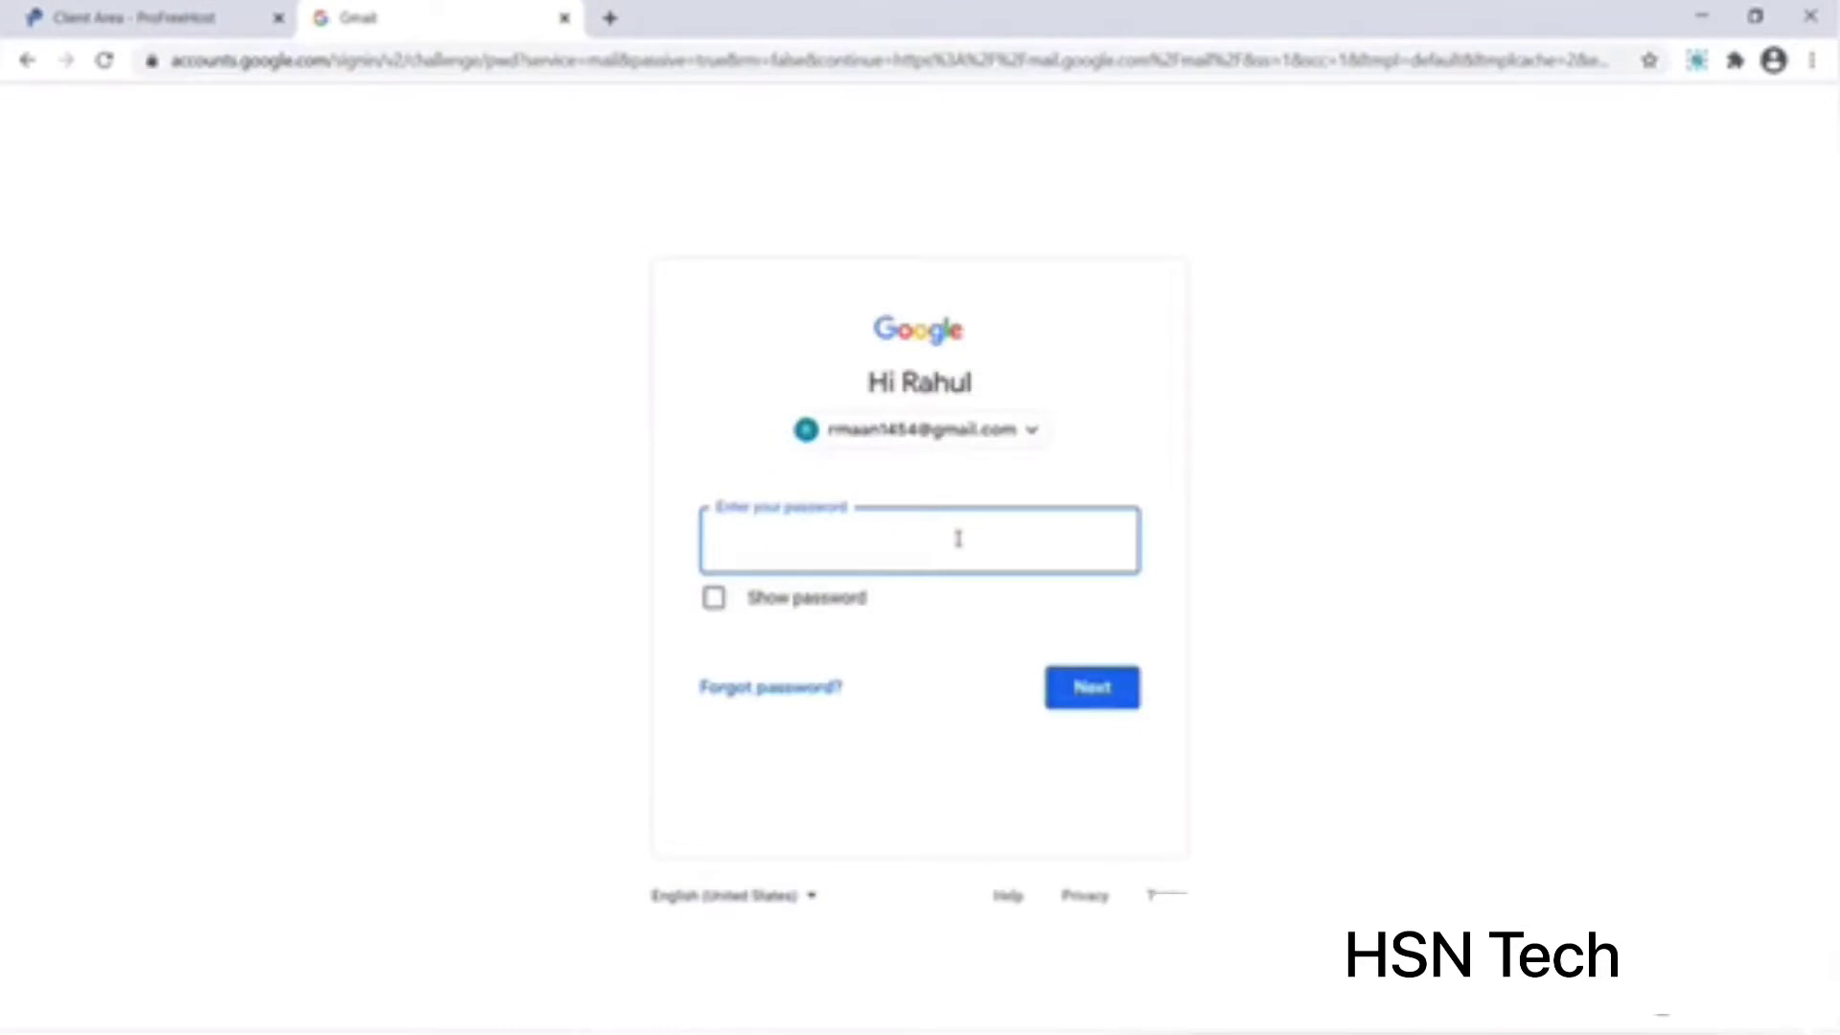
Step: Sign in to Gmail and activate the account from the ProFreeHost Account Activation e-mail
{"action": "type", "text": "********"}
{"action": "left_click", "coordinate": [1053, 691]}
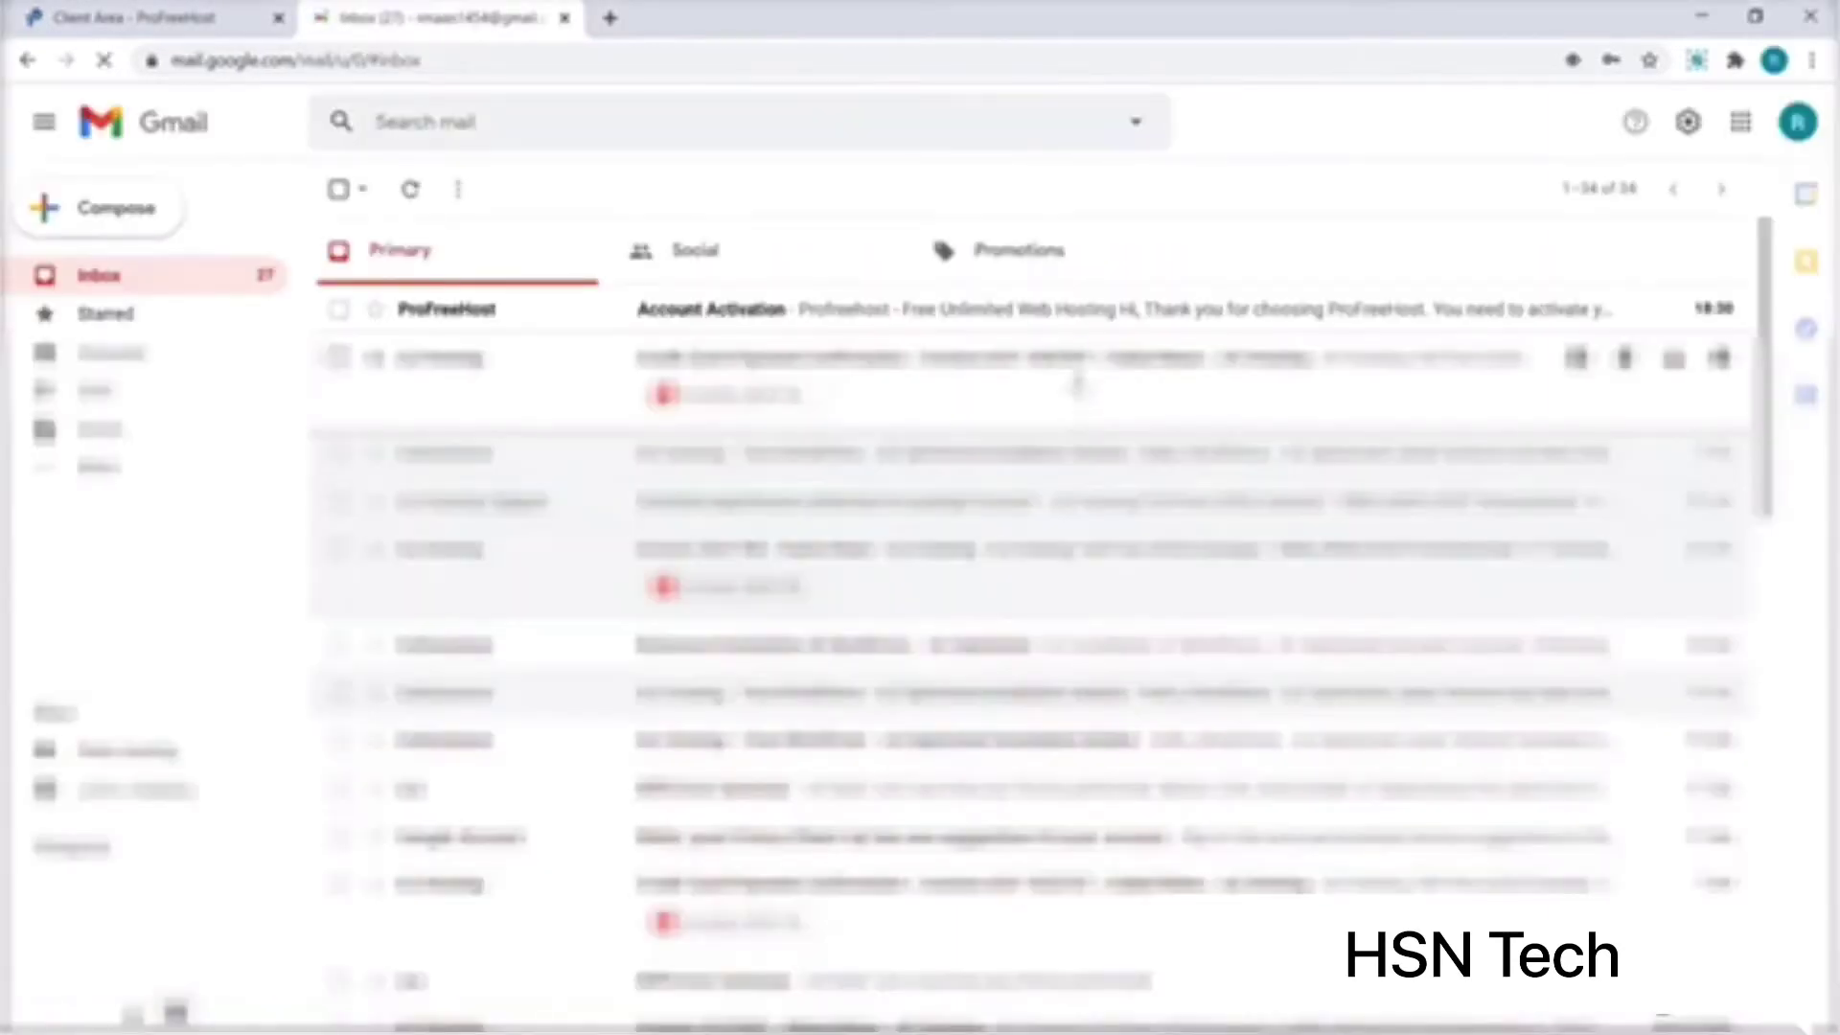
{"action": "left_click", "coordinate": [1074, 316]}
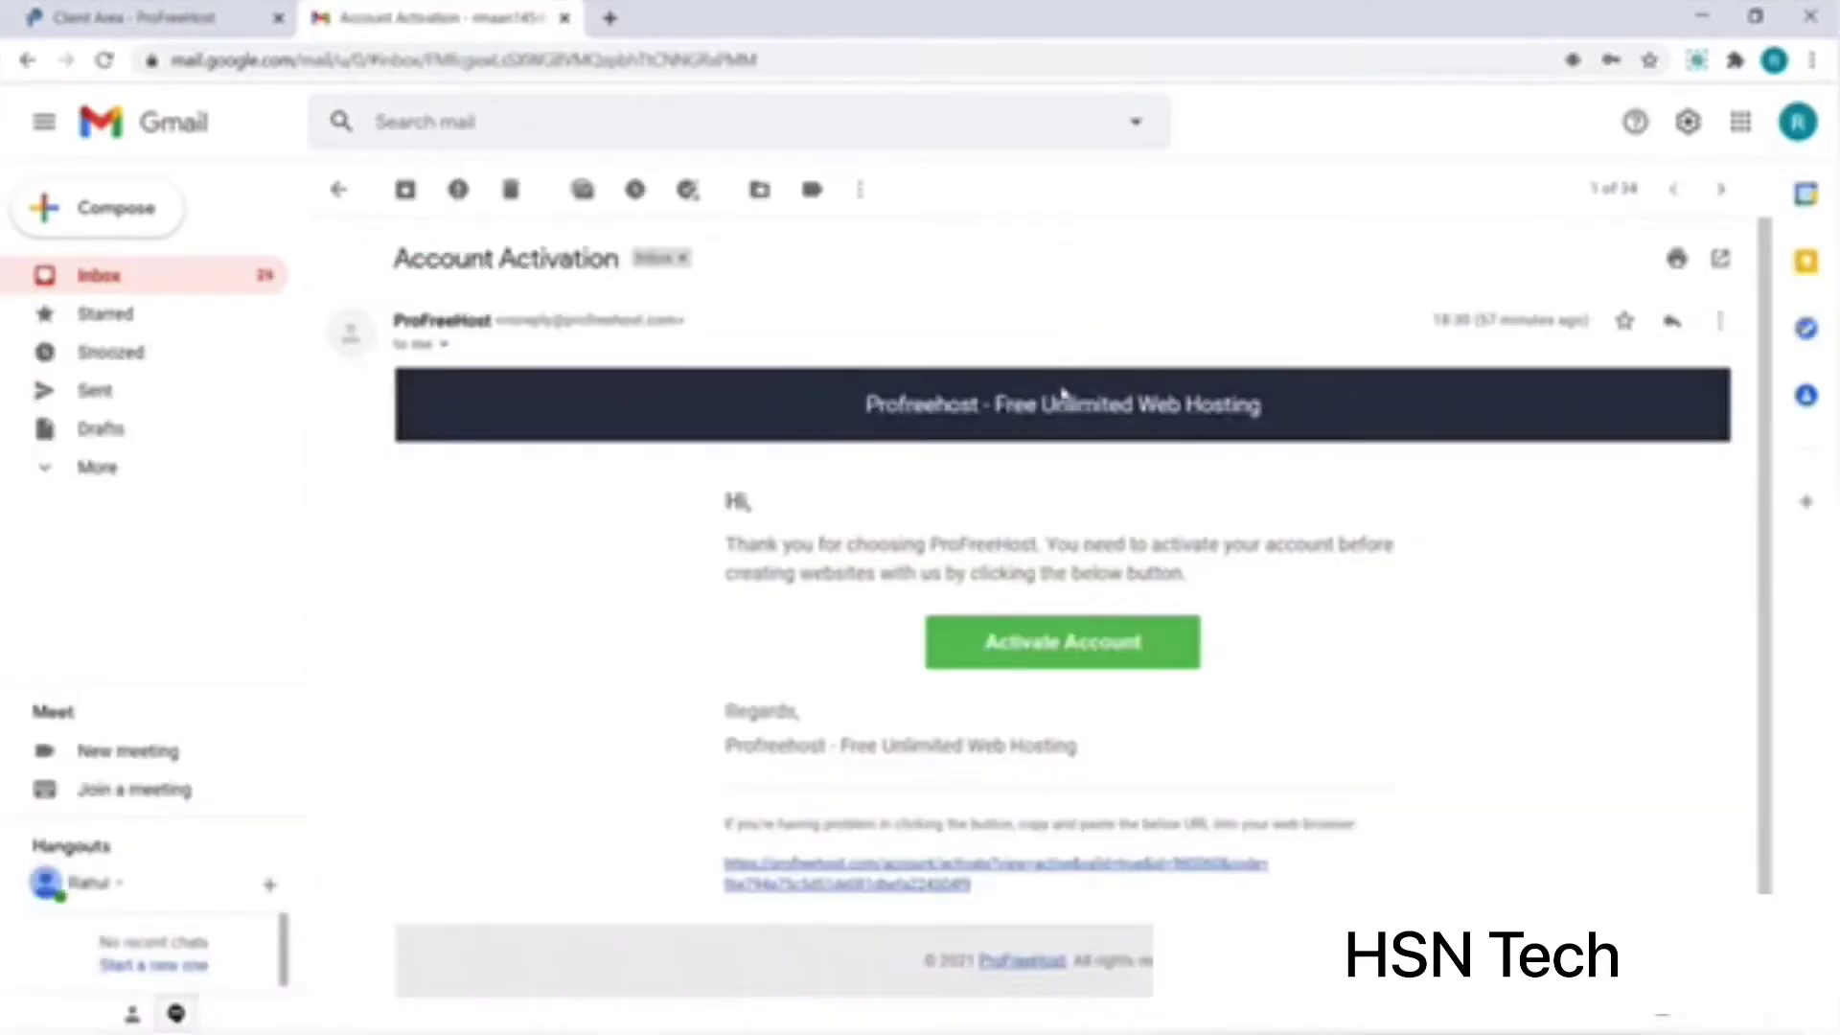
{"action": "left_click", "coordinate": [1015, 649]}
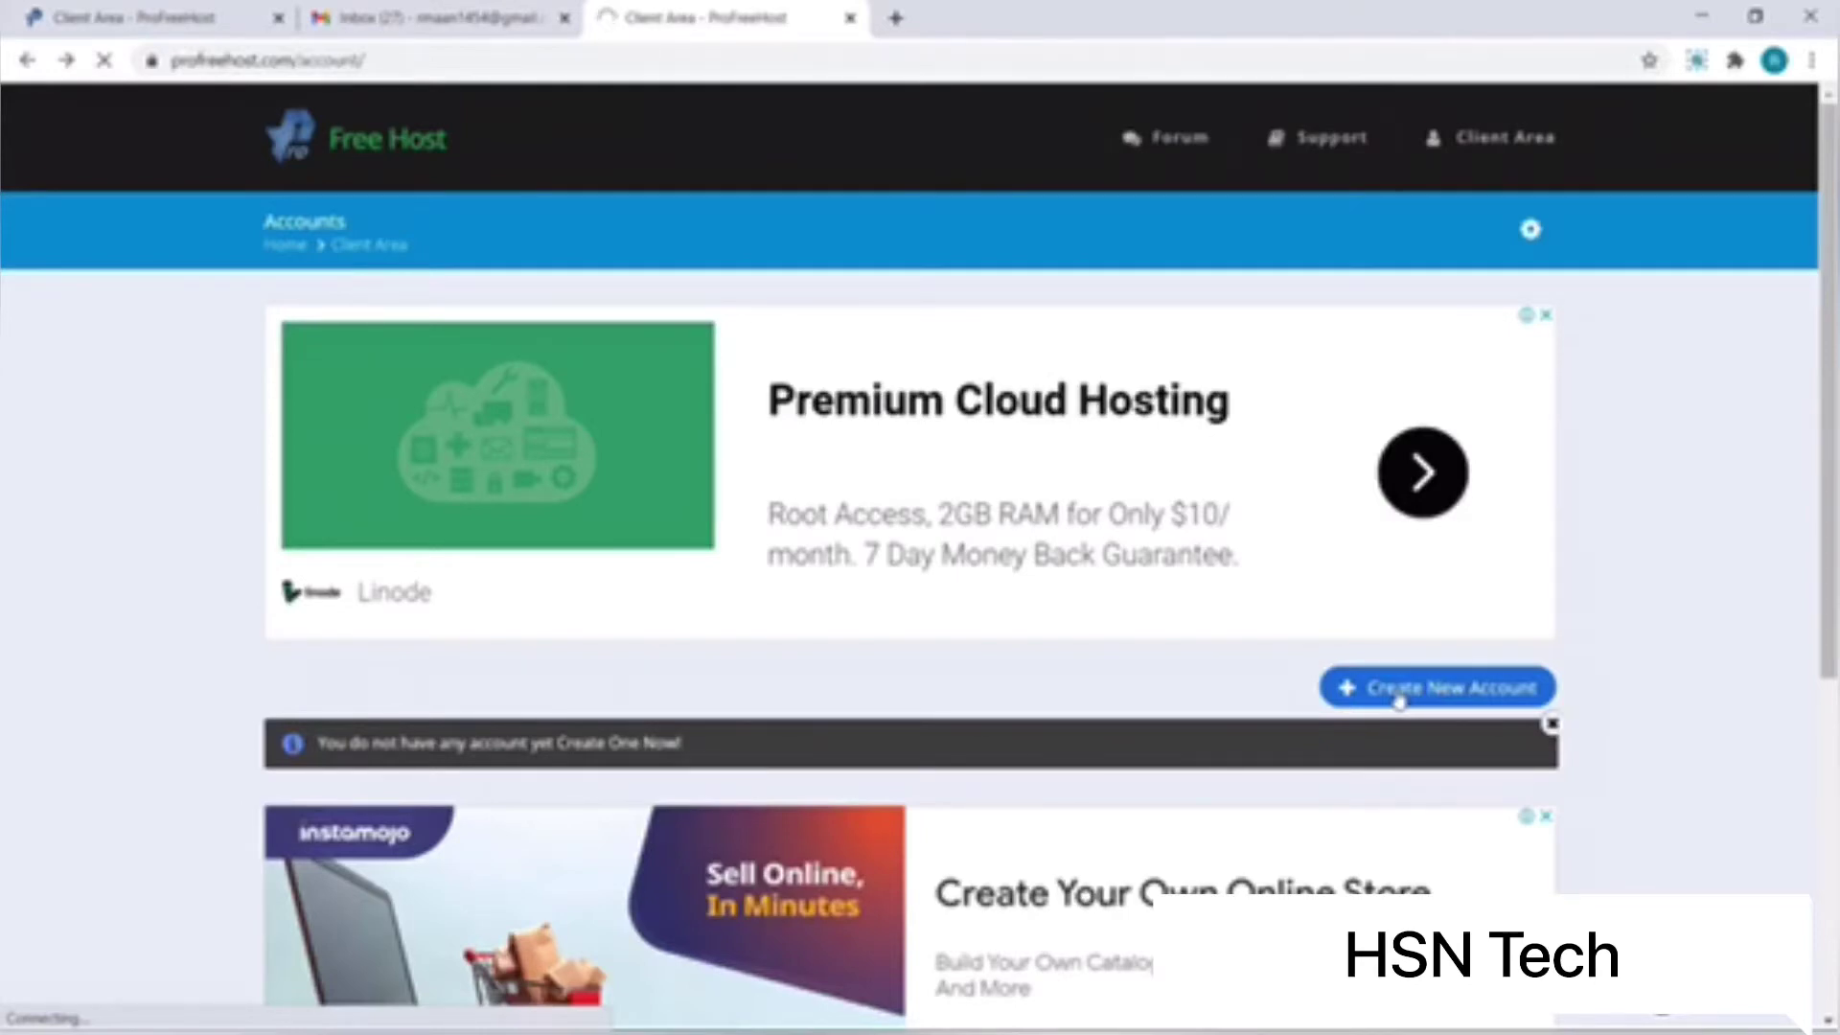
Step: Create a new hosting account and enter the website name for cafebooks.unaux.com
{"action": "left_click", "coordinate": [1399, 700]}
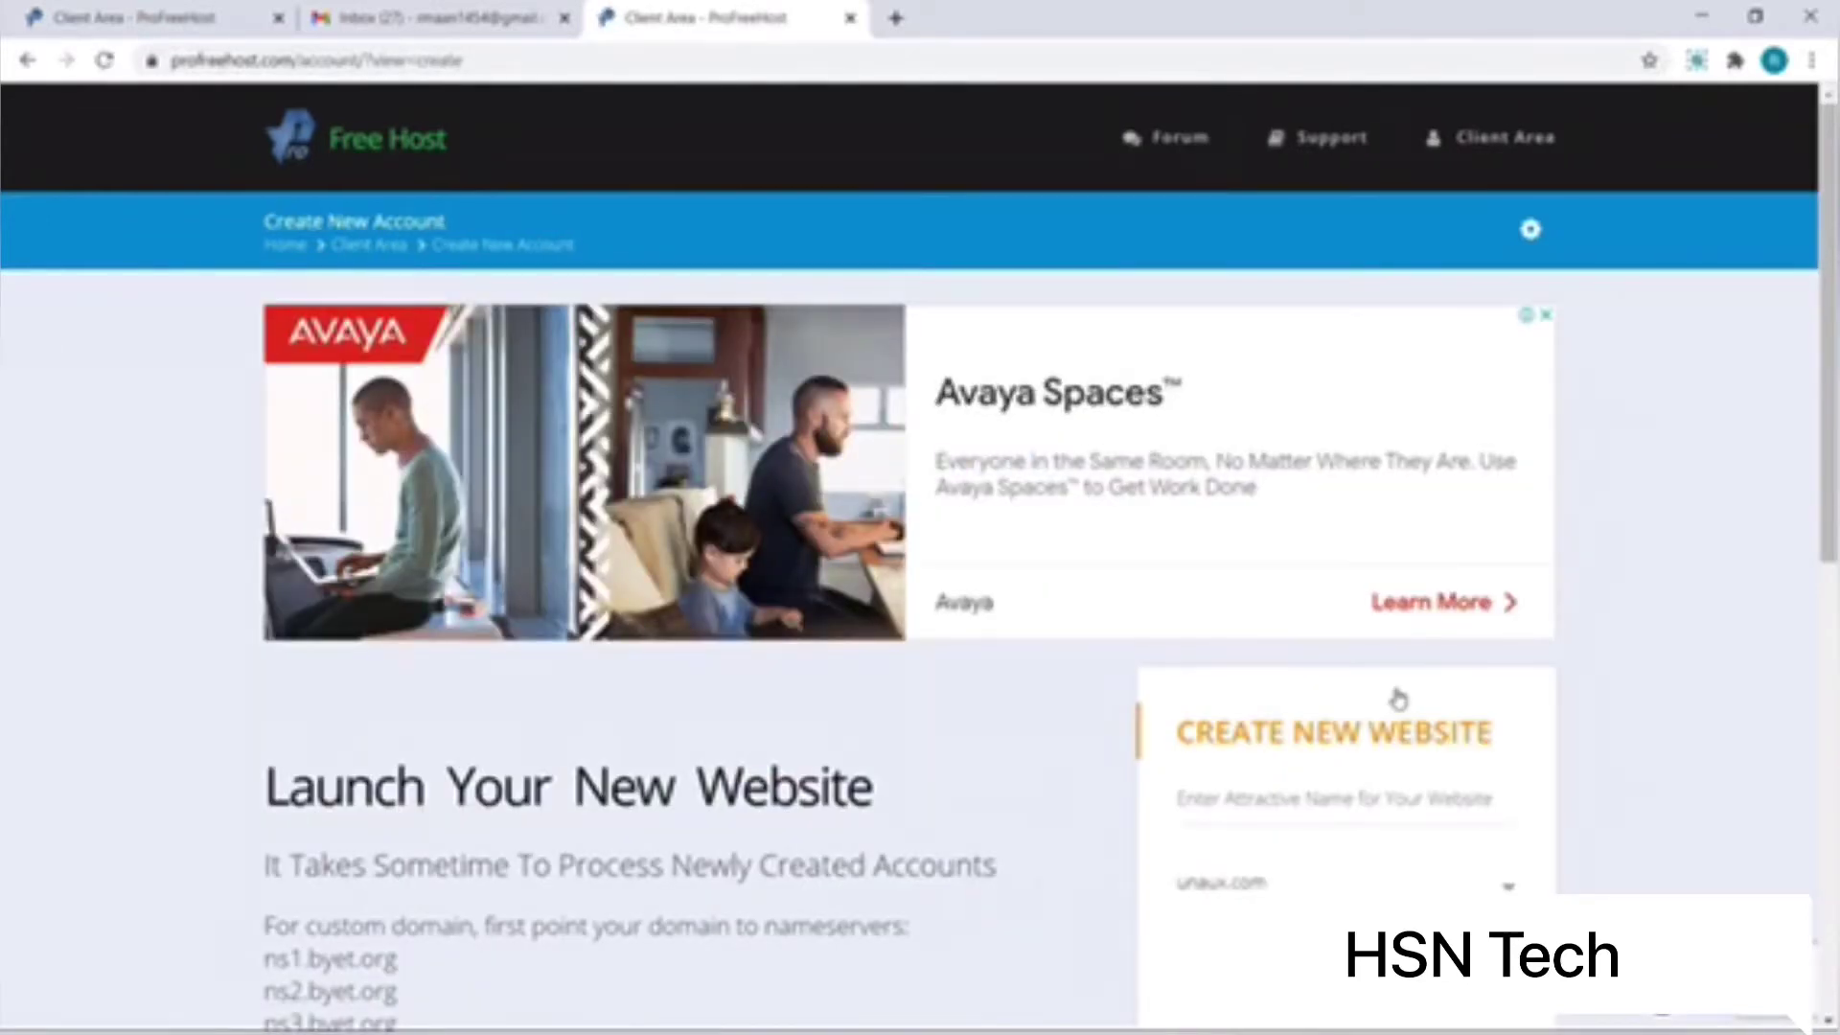
{"action": "left_click", "coordinate": [1294, 796]}
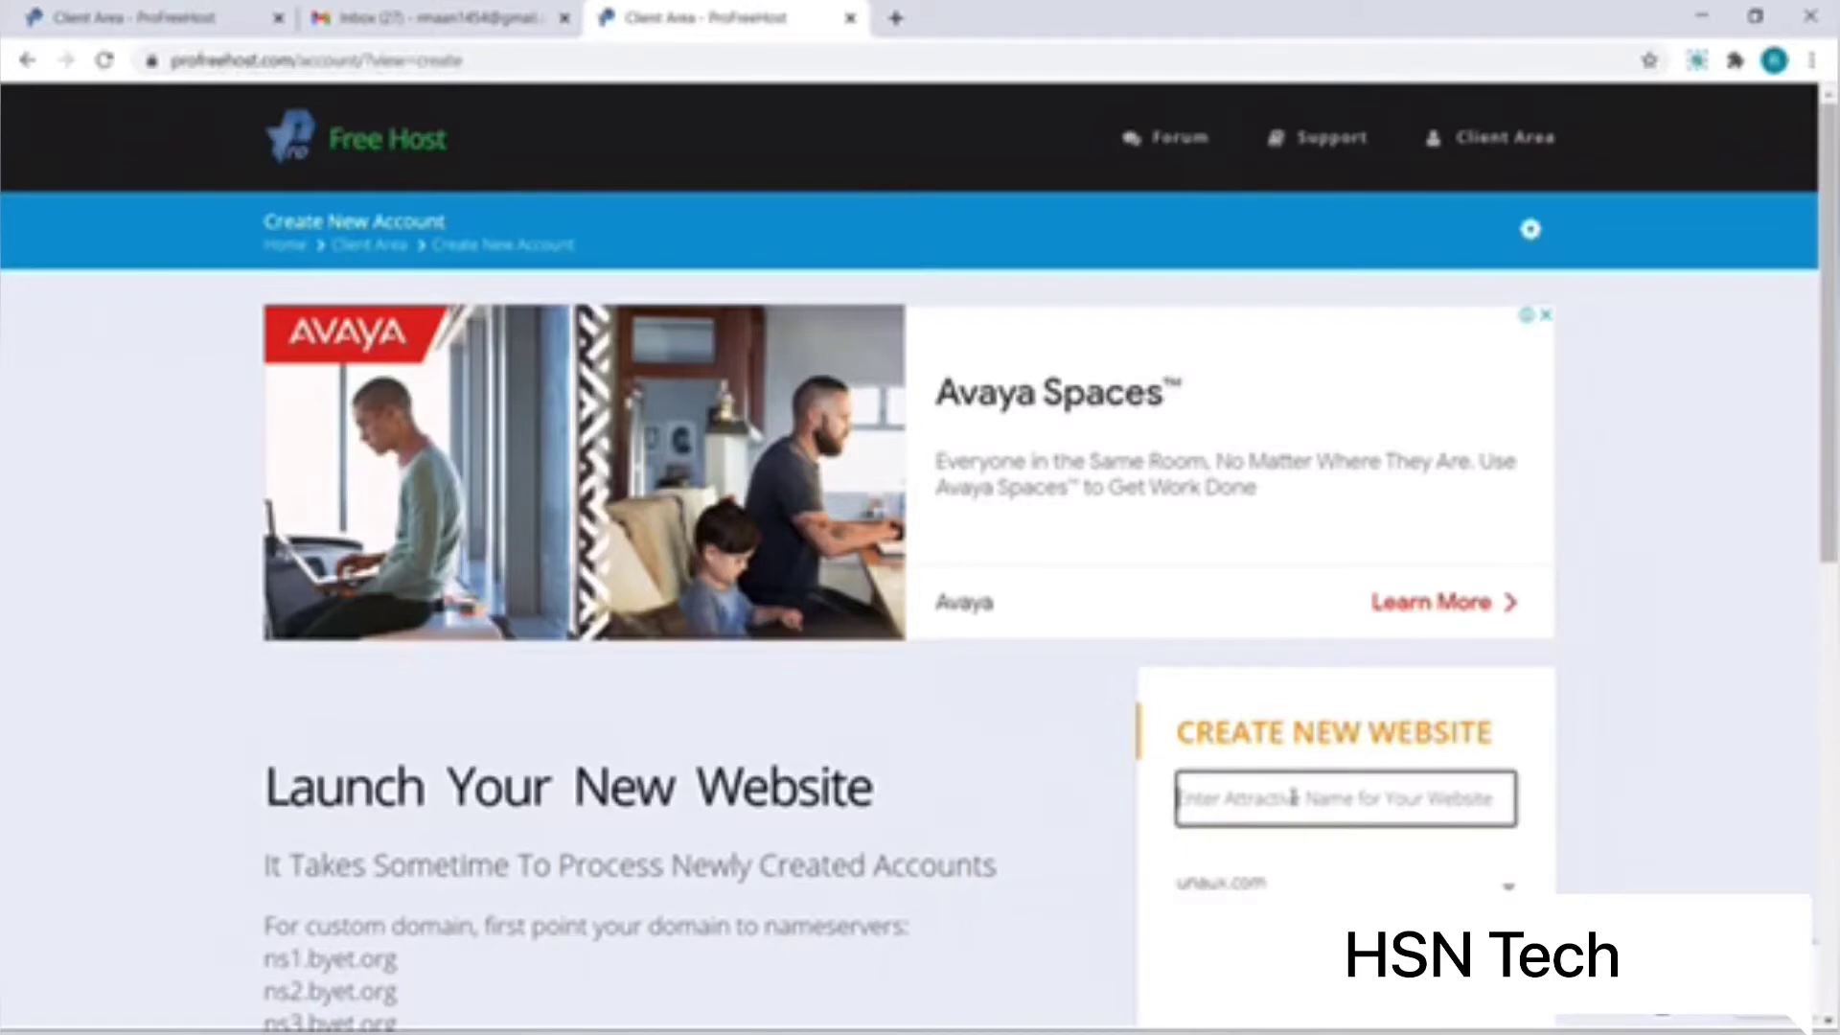
{"action": "type", "text": "safebooks"}
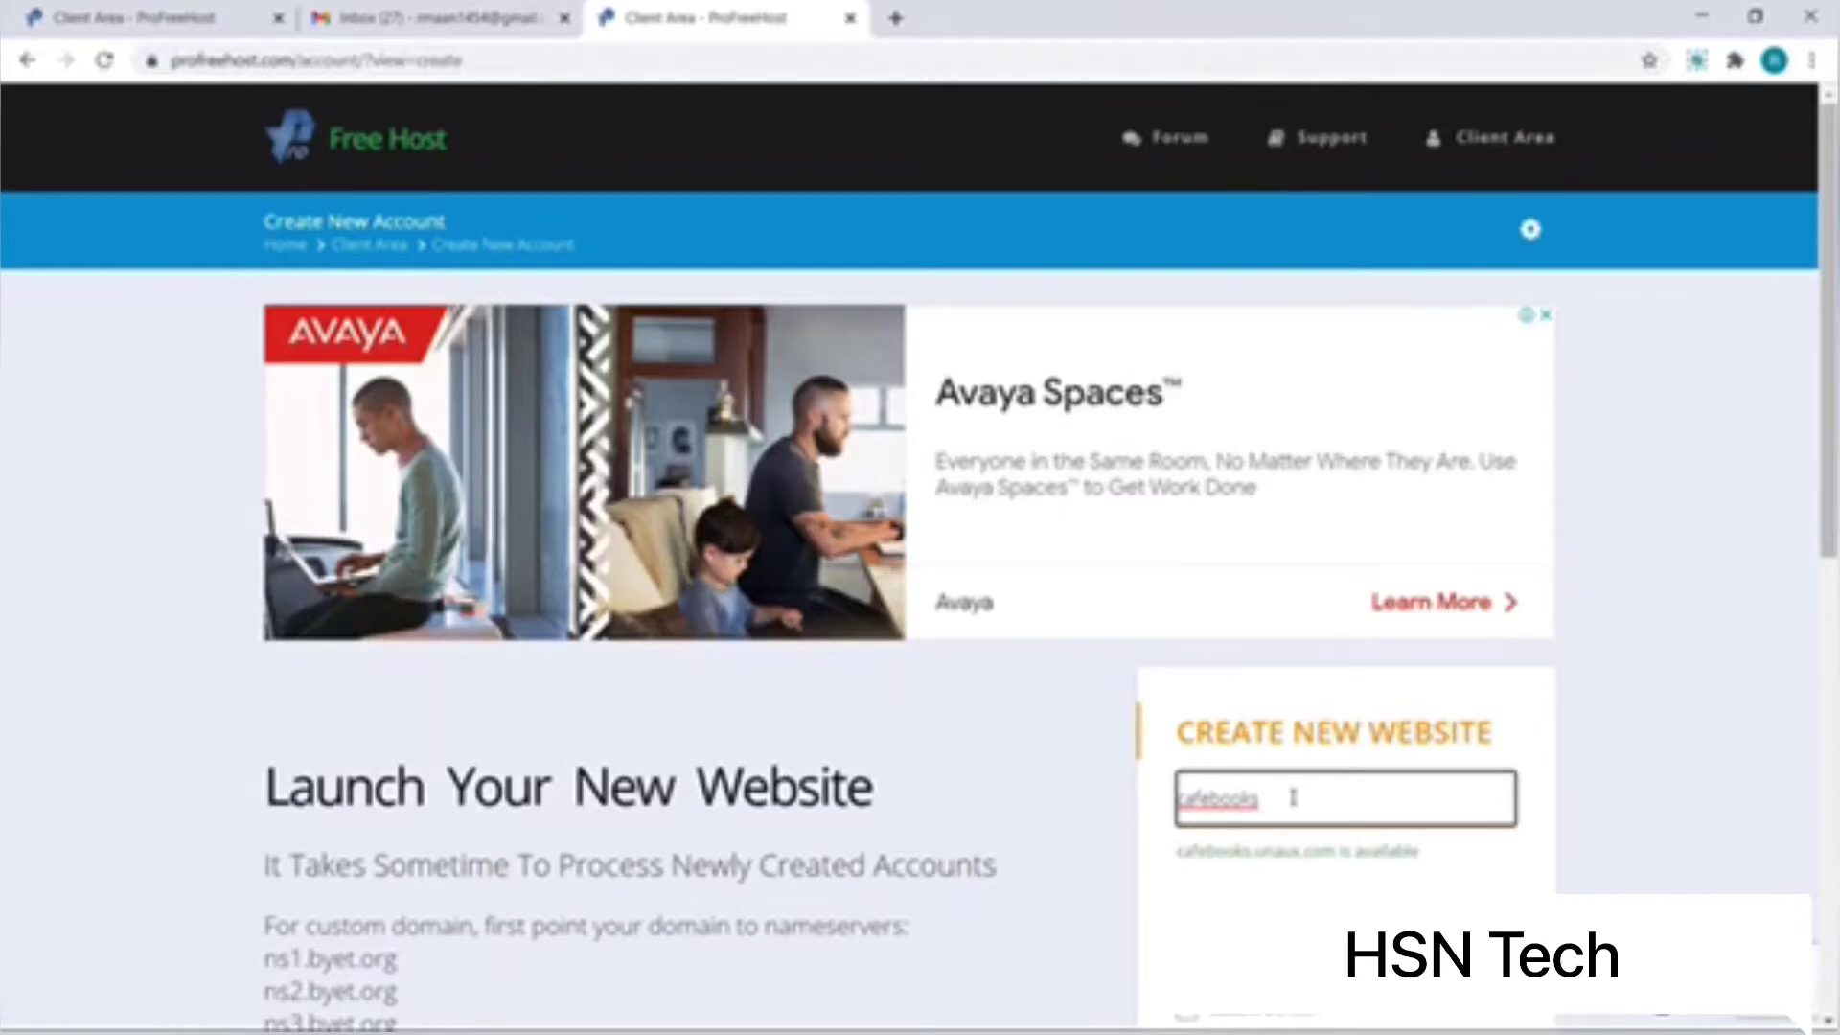
{"action": "key", "text": "Tab"}
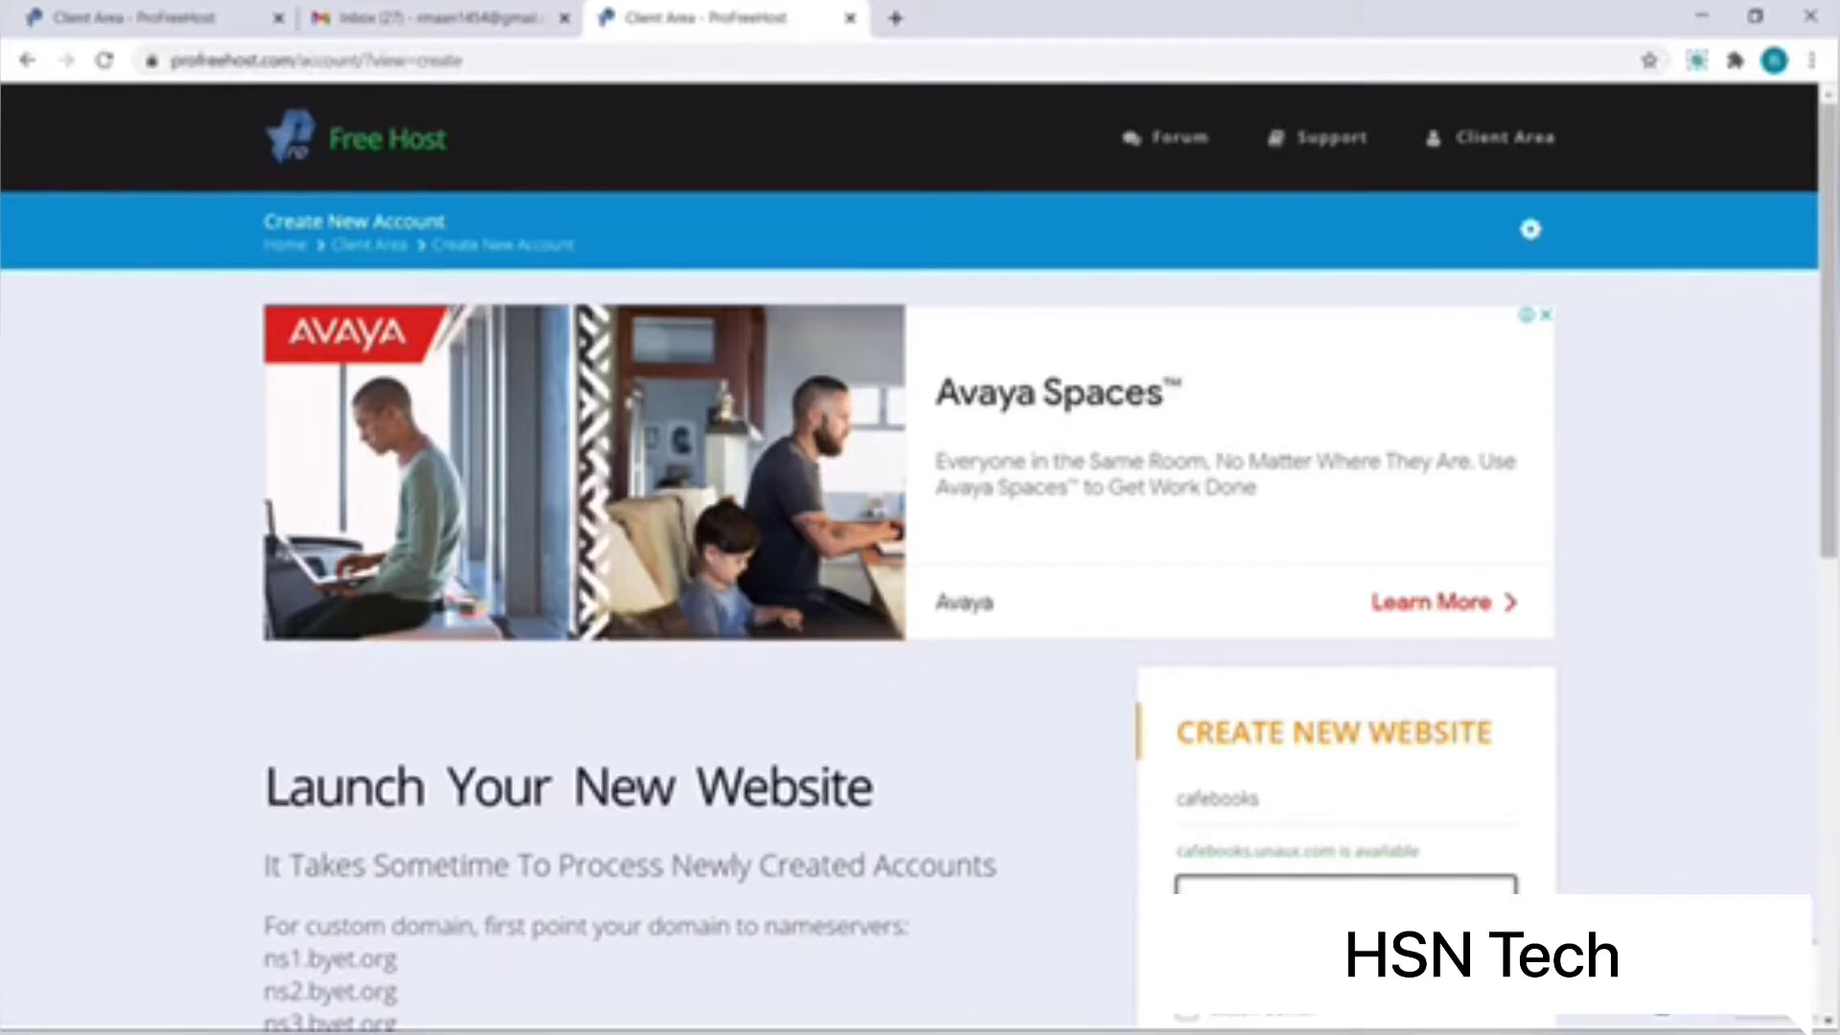
{"action": "scroll", "coordinate": [920, 556], "scroll_direction": "down", "scroll_amount": 2}
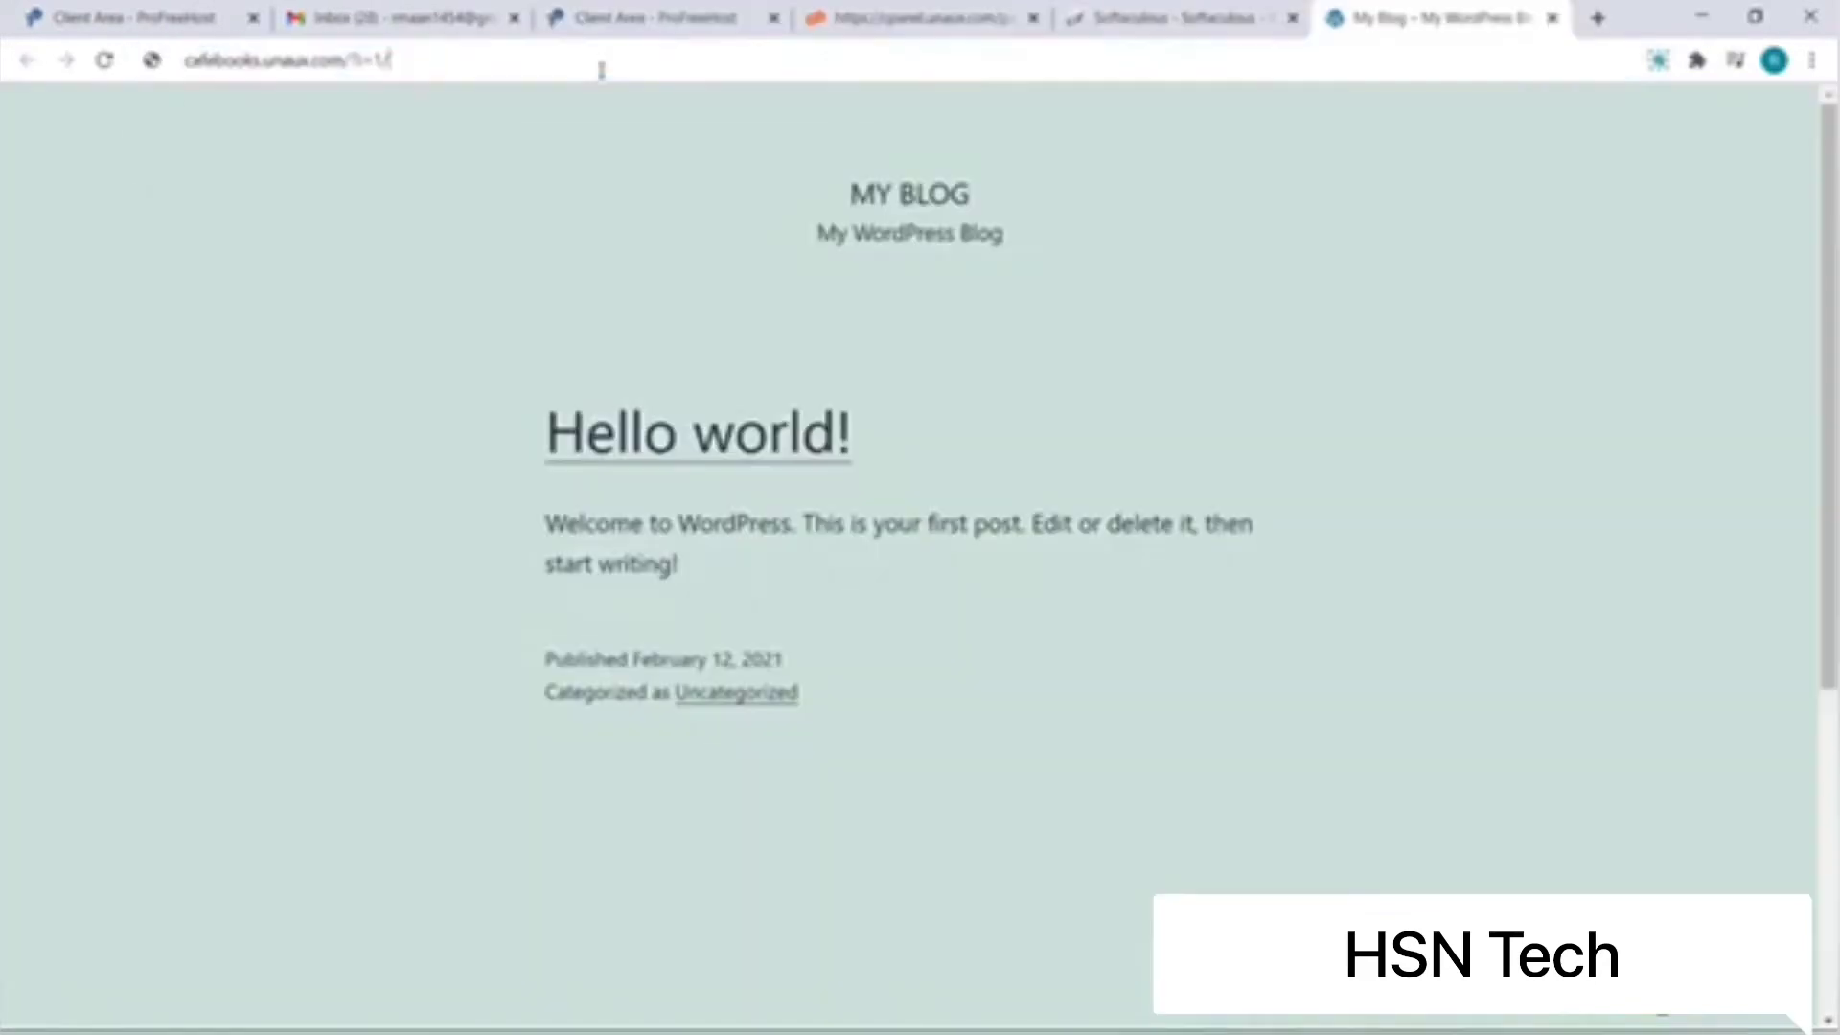
Step: Load the site's /wp-admin login page
{"action": "left_click", "coordinate": [602, 67]}
{"action": "type", "text": "/wp"}
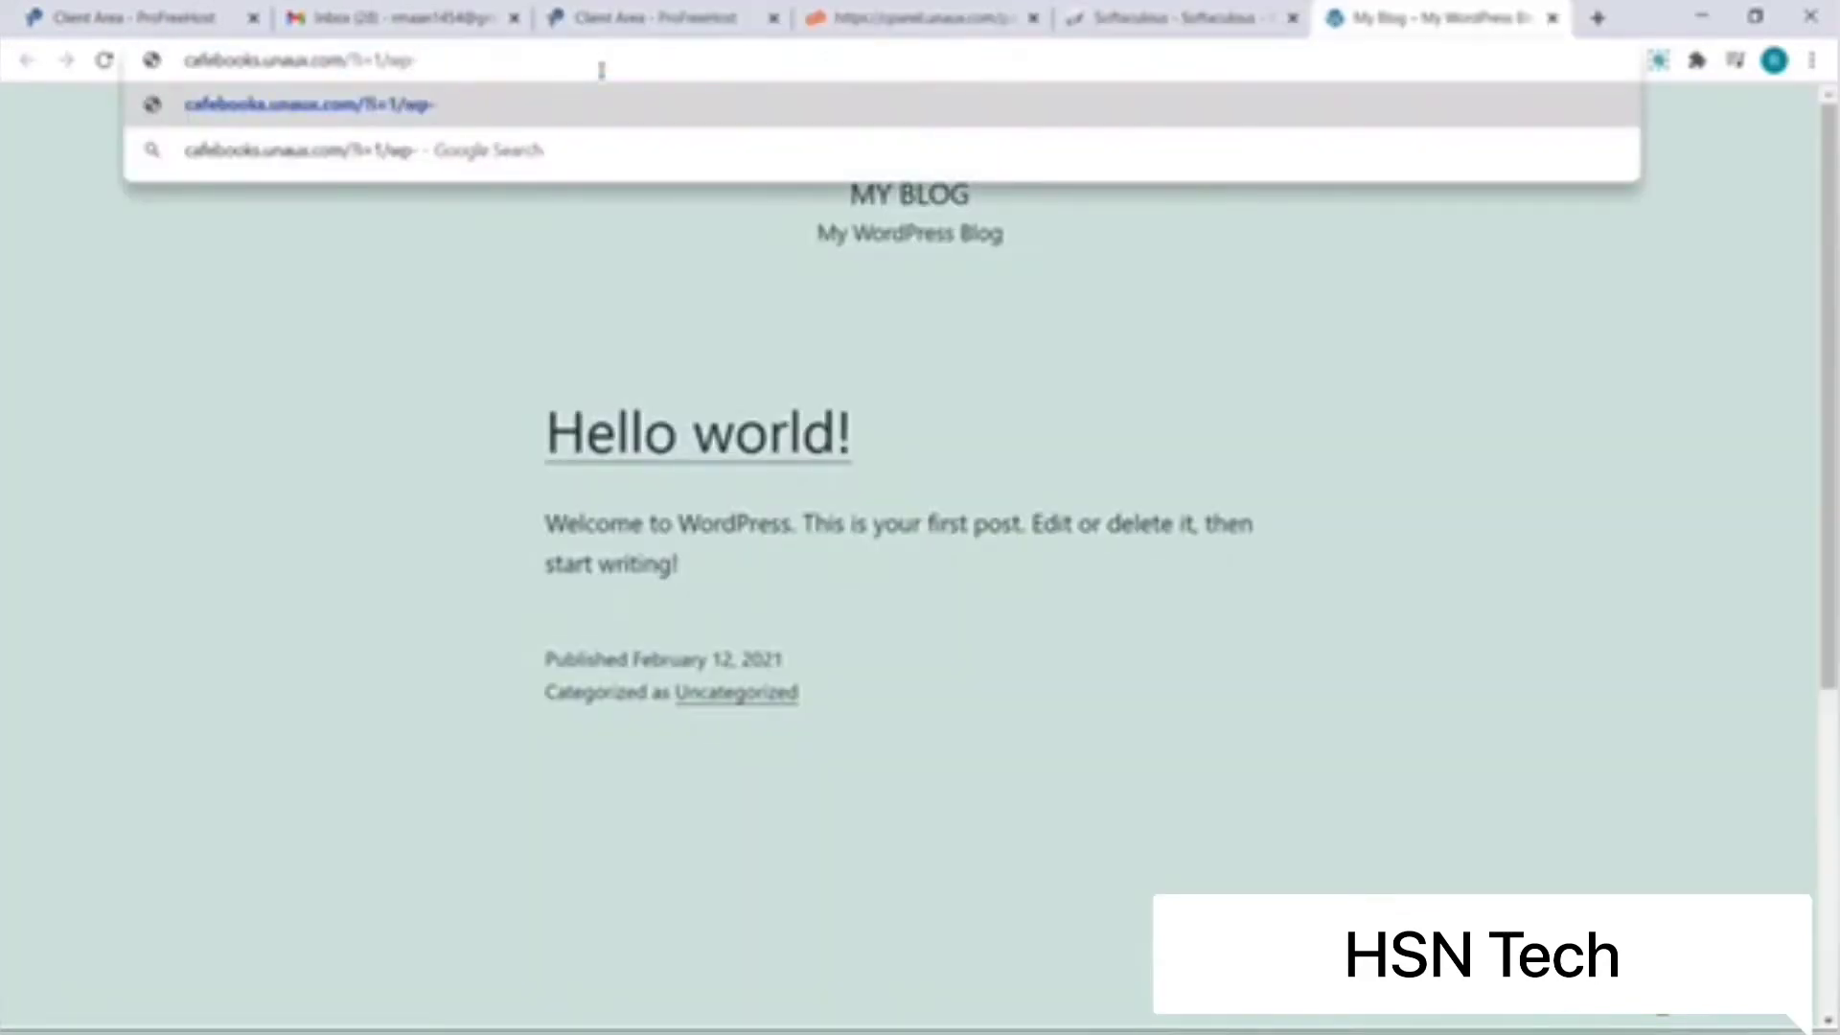
{"action": "type", "text": "-admin"}
{"action": "key", "text": "Return"}
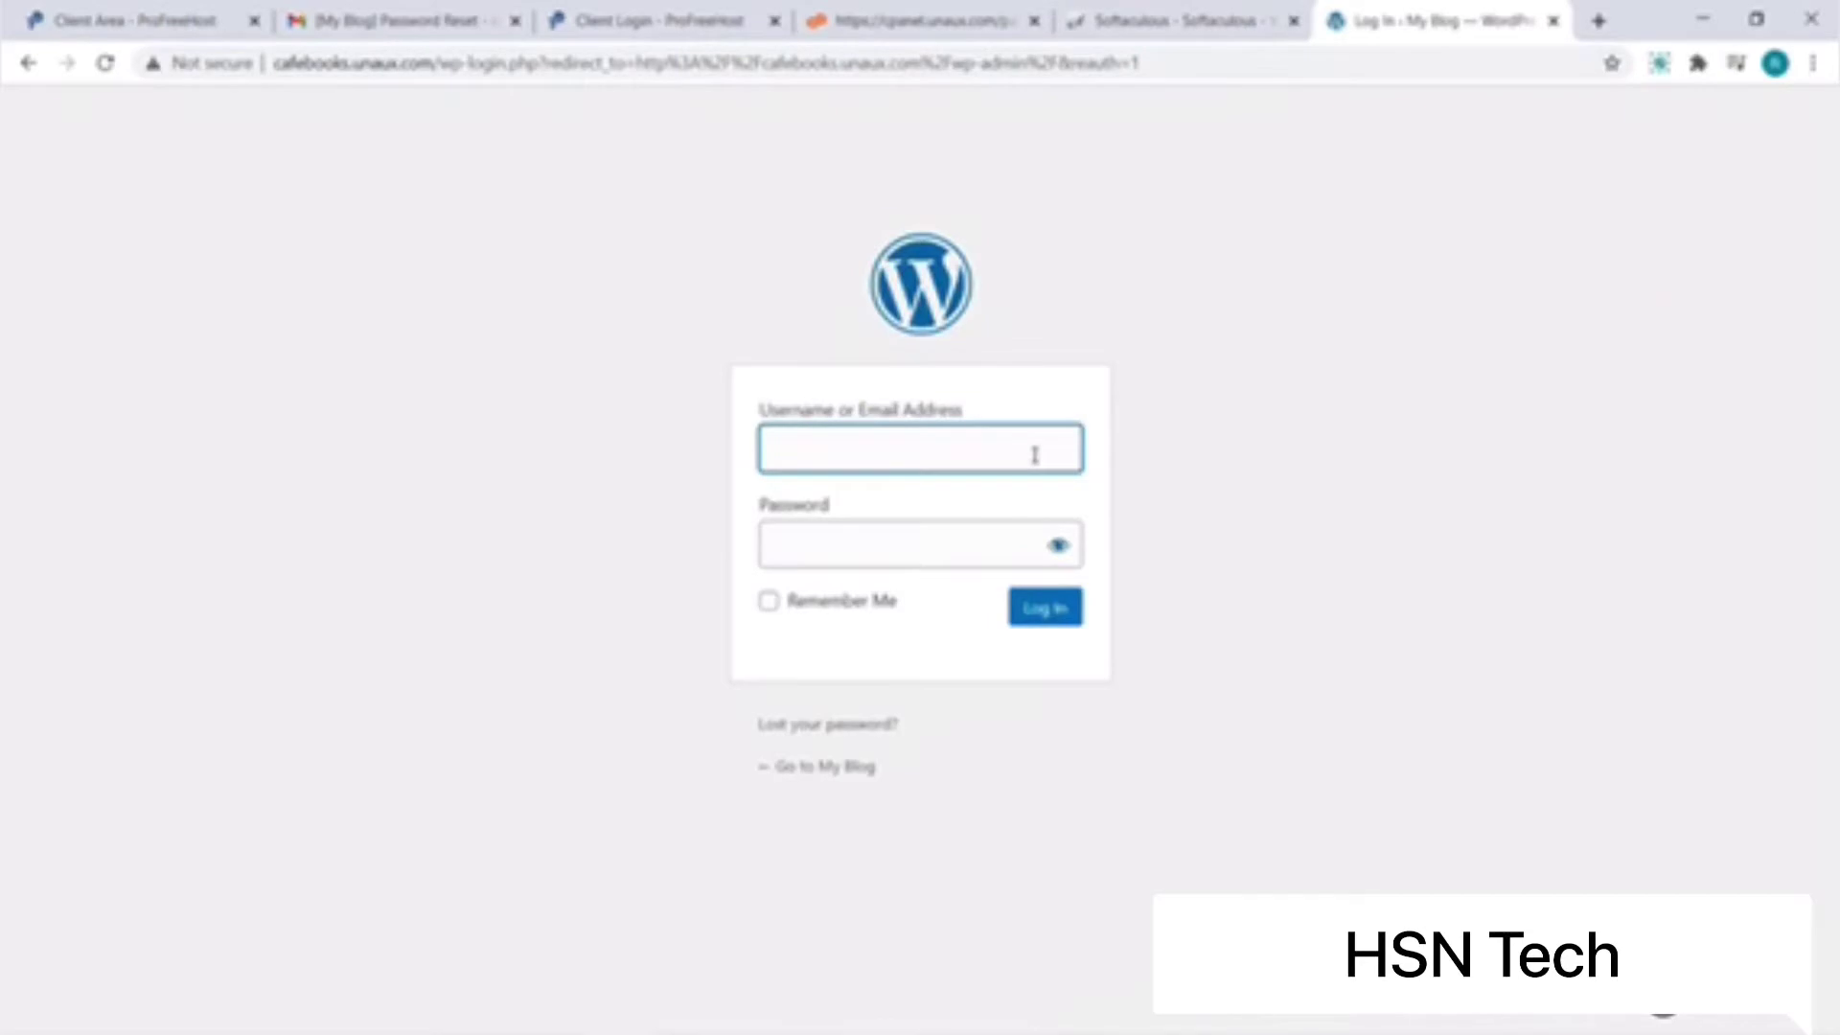
Step: Log in using the username and password copied from Sticky Notes
{"action": "key", "text": "alt+Tab"}
{"action": "key", "text": "ctrl+c"}
{"action": "key", "text": "alt+Tab"}
{"action": "key", "text": "ctrl+v"}
{"action": "key", "text": "Tab"}
{"action": "left_click", "coordinate": [1578, 784]}
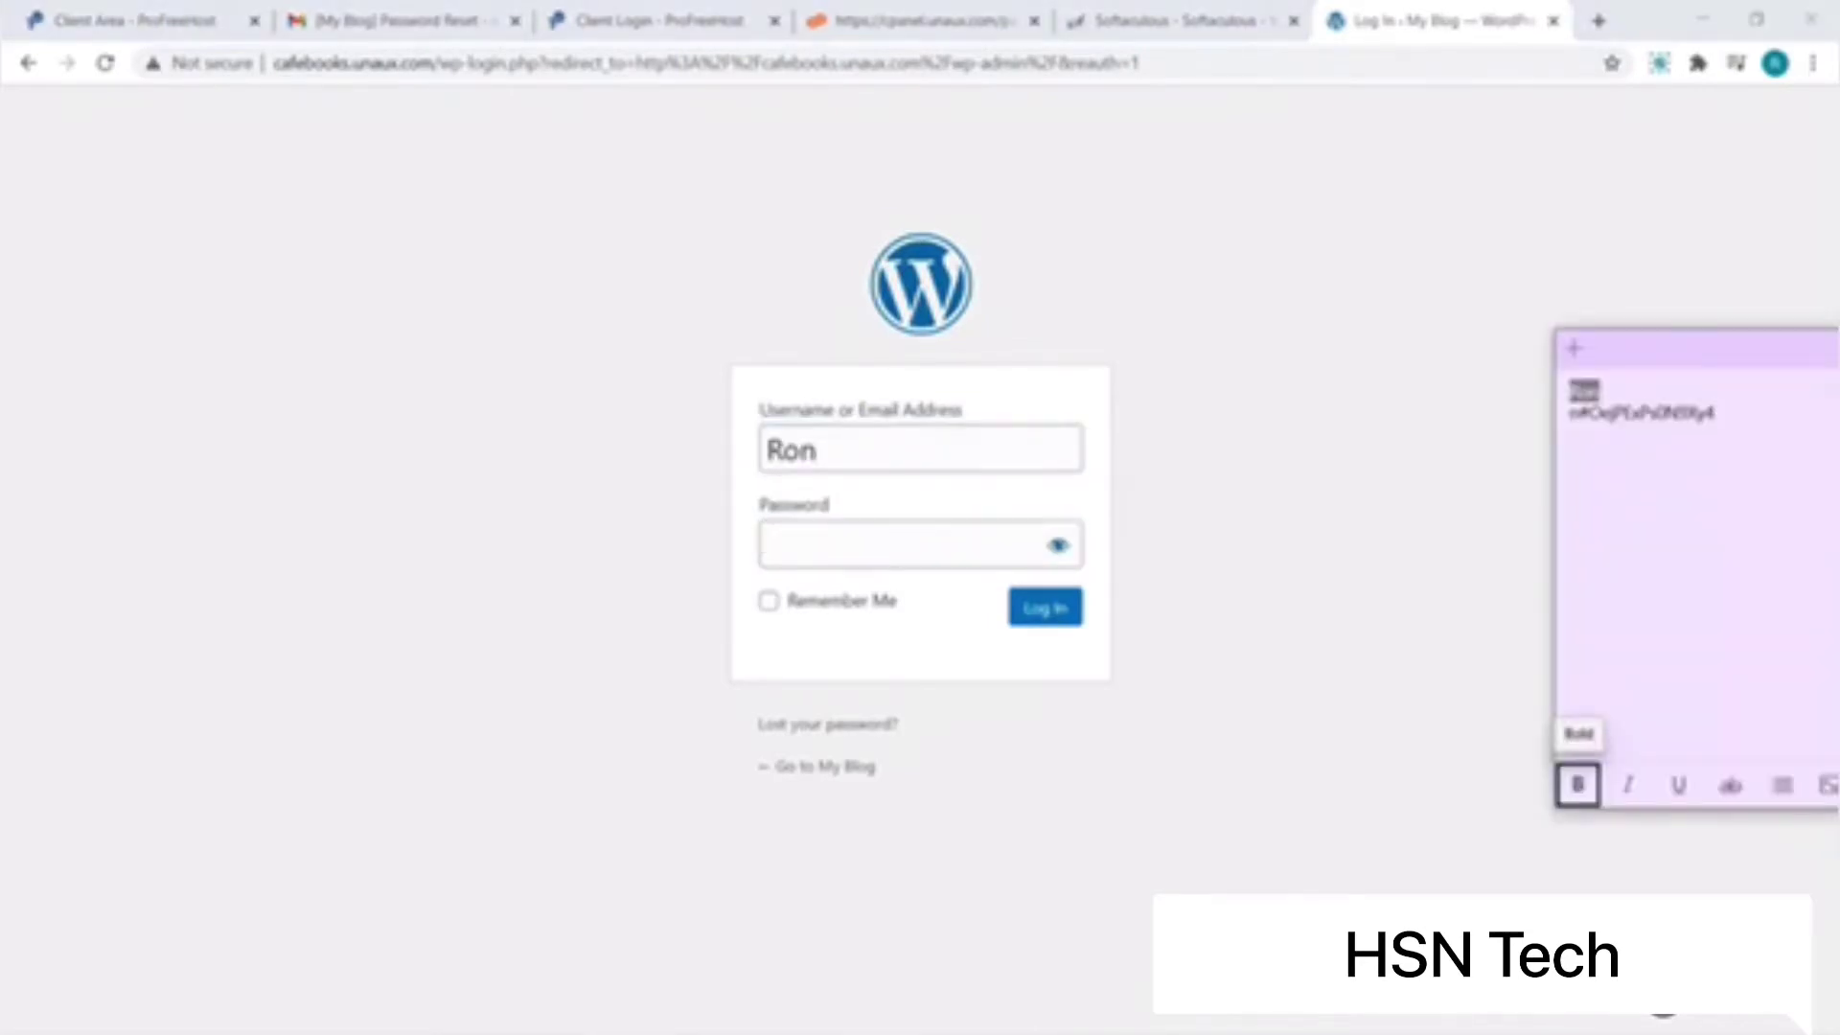
{"action": "key", "text": "ctrl+c"}
{"action": "key", "text": "alt+Tab"}
{"action": "key", "text": "ctrl+v"}
{"action": "left_click", "coordinate": [1043, 609]}
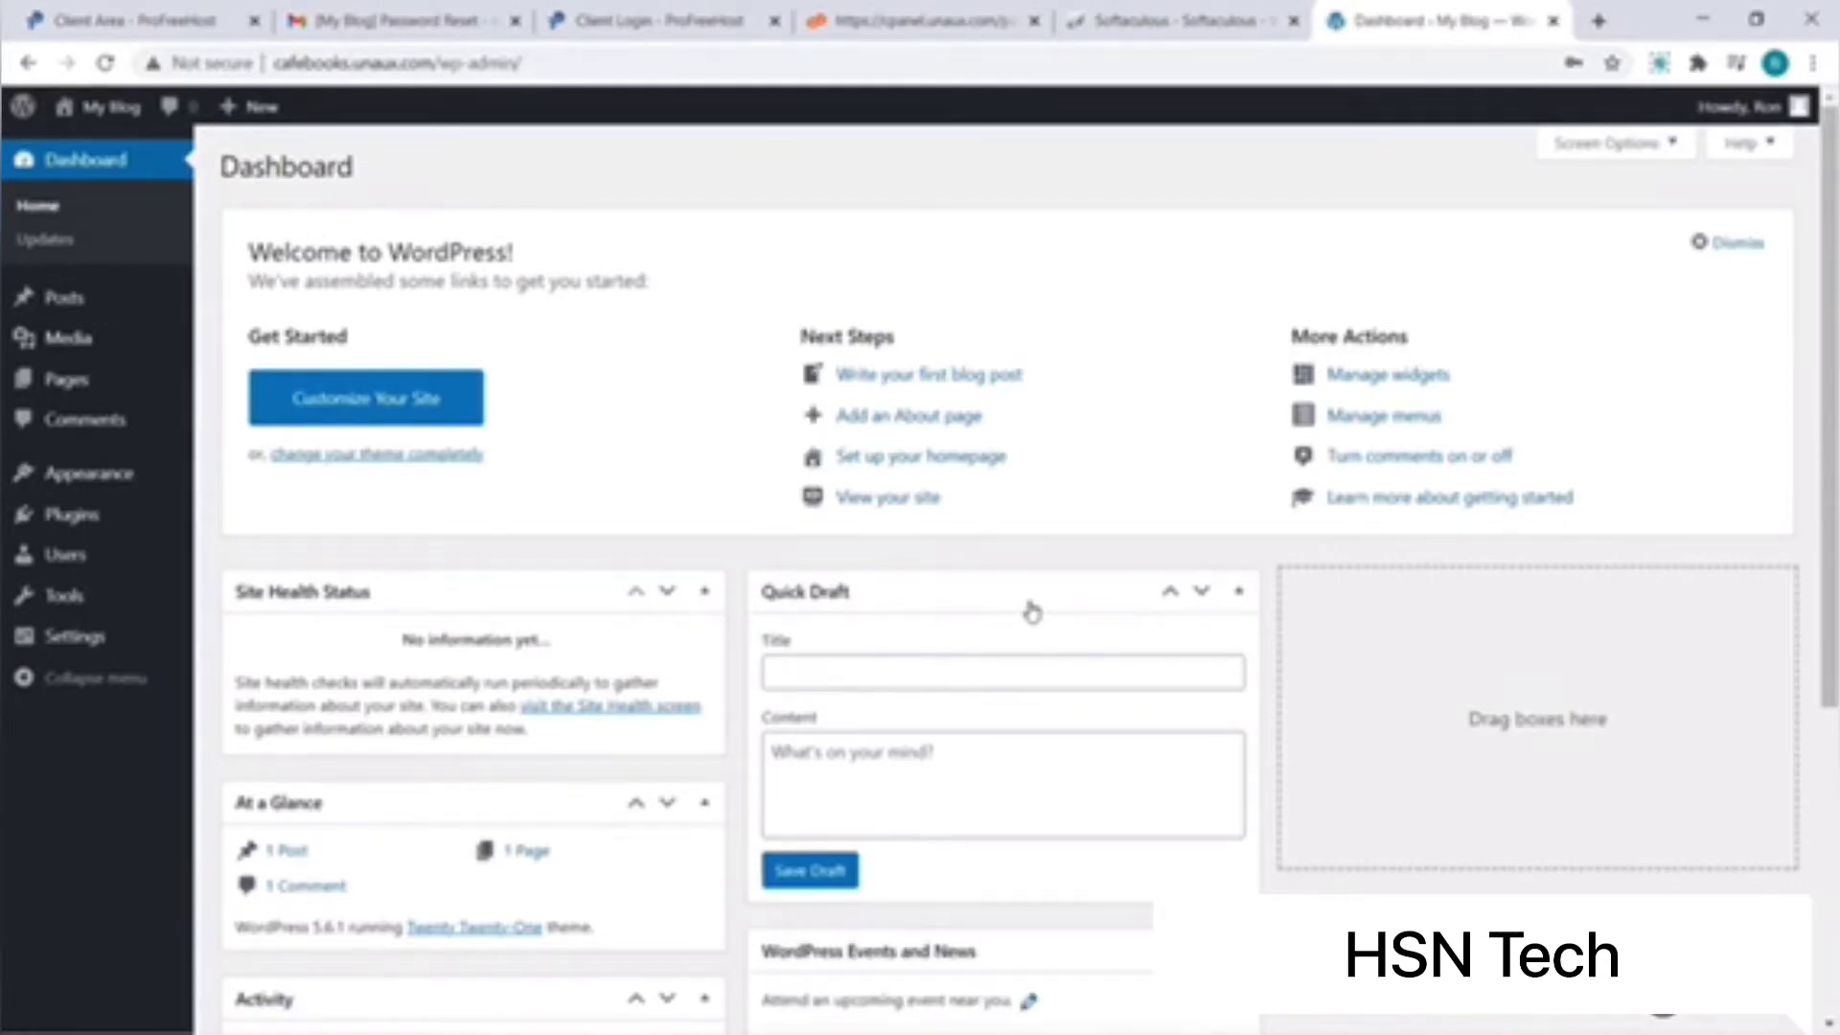
Step: Find Astra under Appearance > Themes > Add New, then install and activate it
{"action": "mouse_move", "coordinate": [89, 473]}
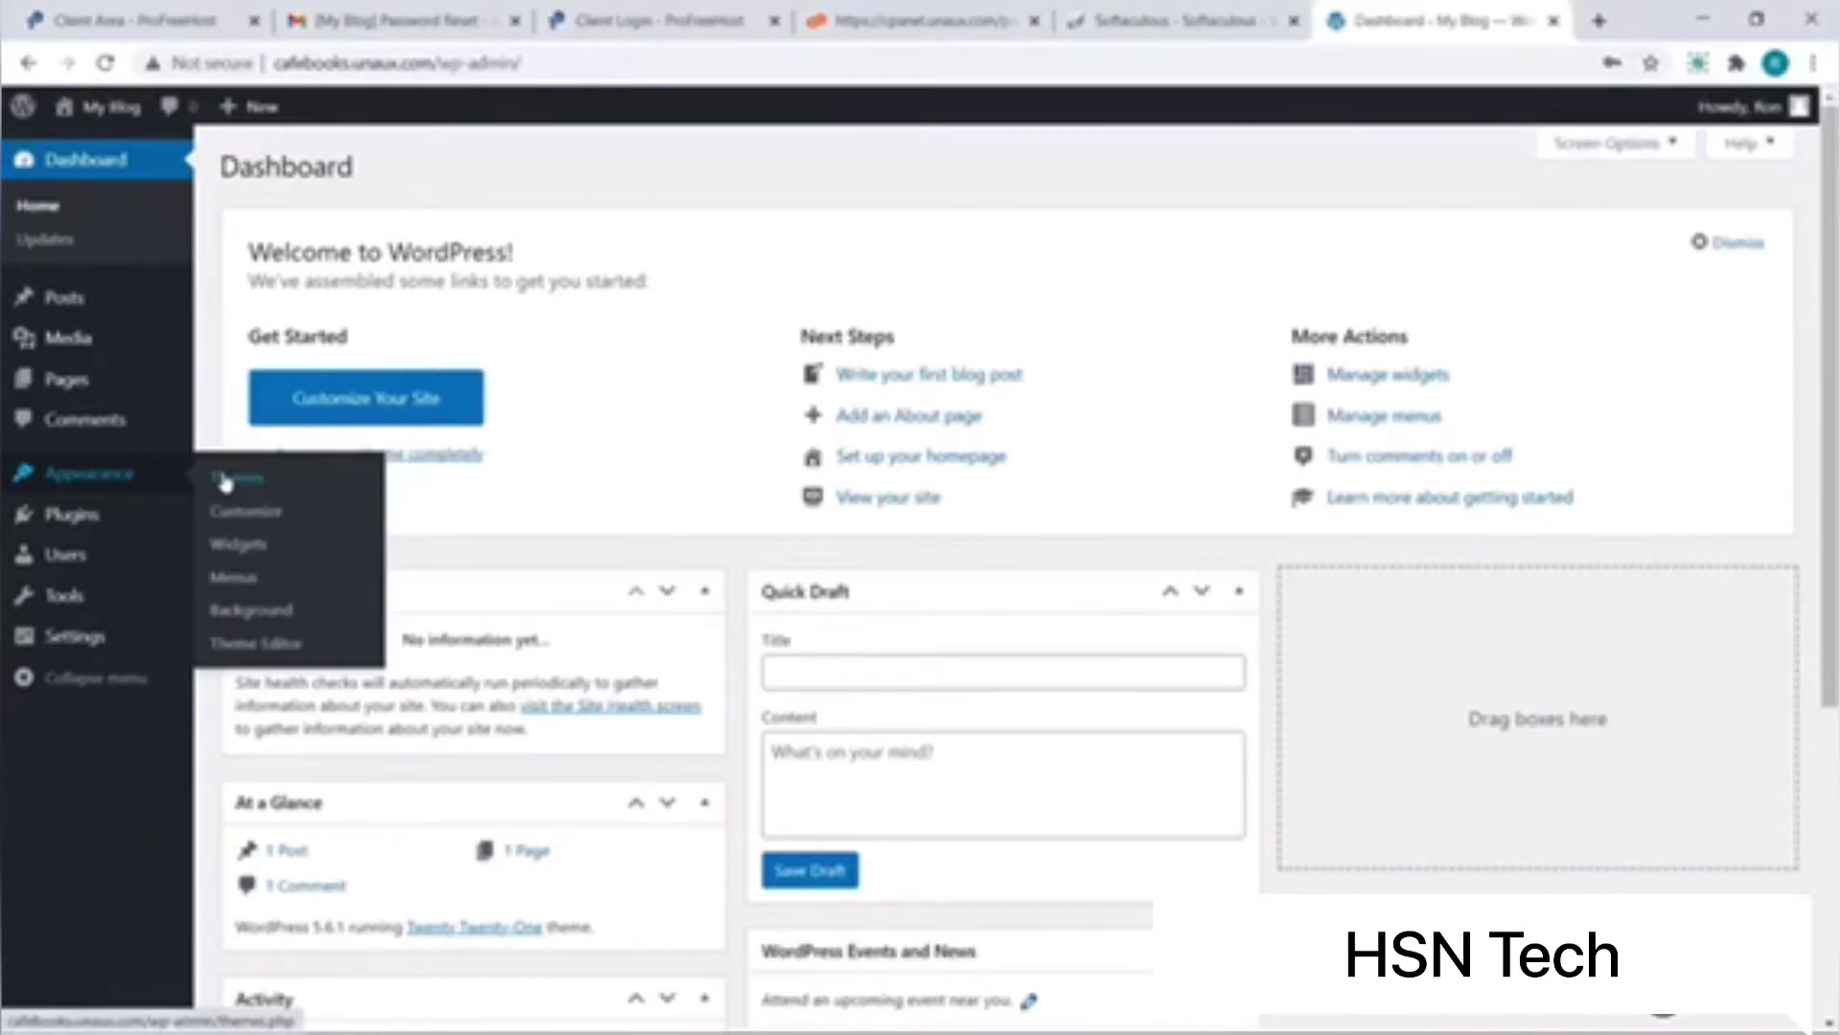
{"action": "left_click", "coordinate": [226, 482]}
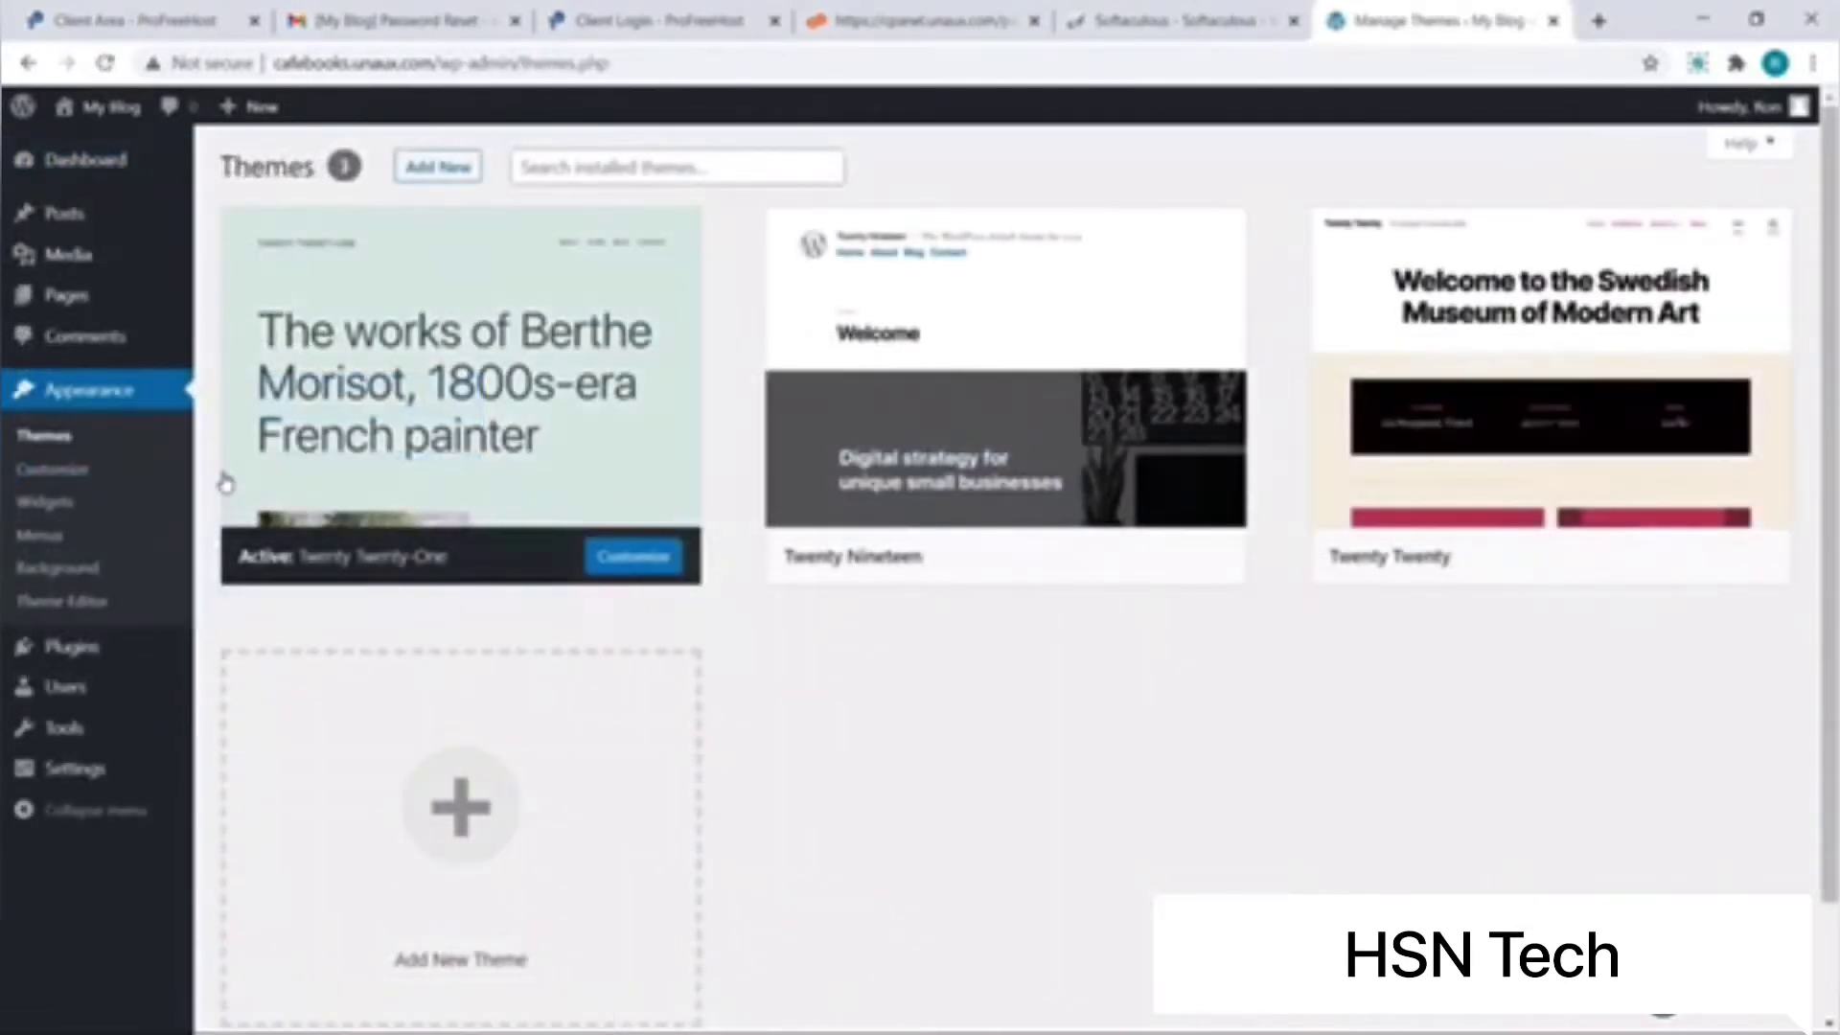
{"action": "left_click", "coordinate": [419, 179]}
{"action": "left_click", "coordinate": [1476, 569]}
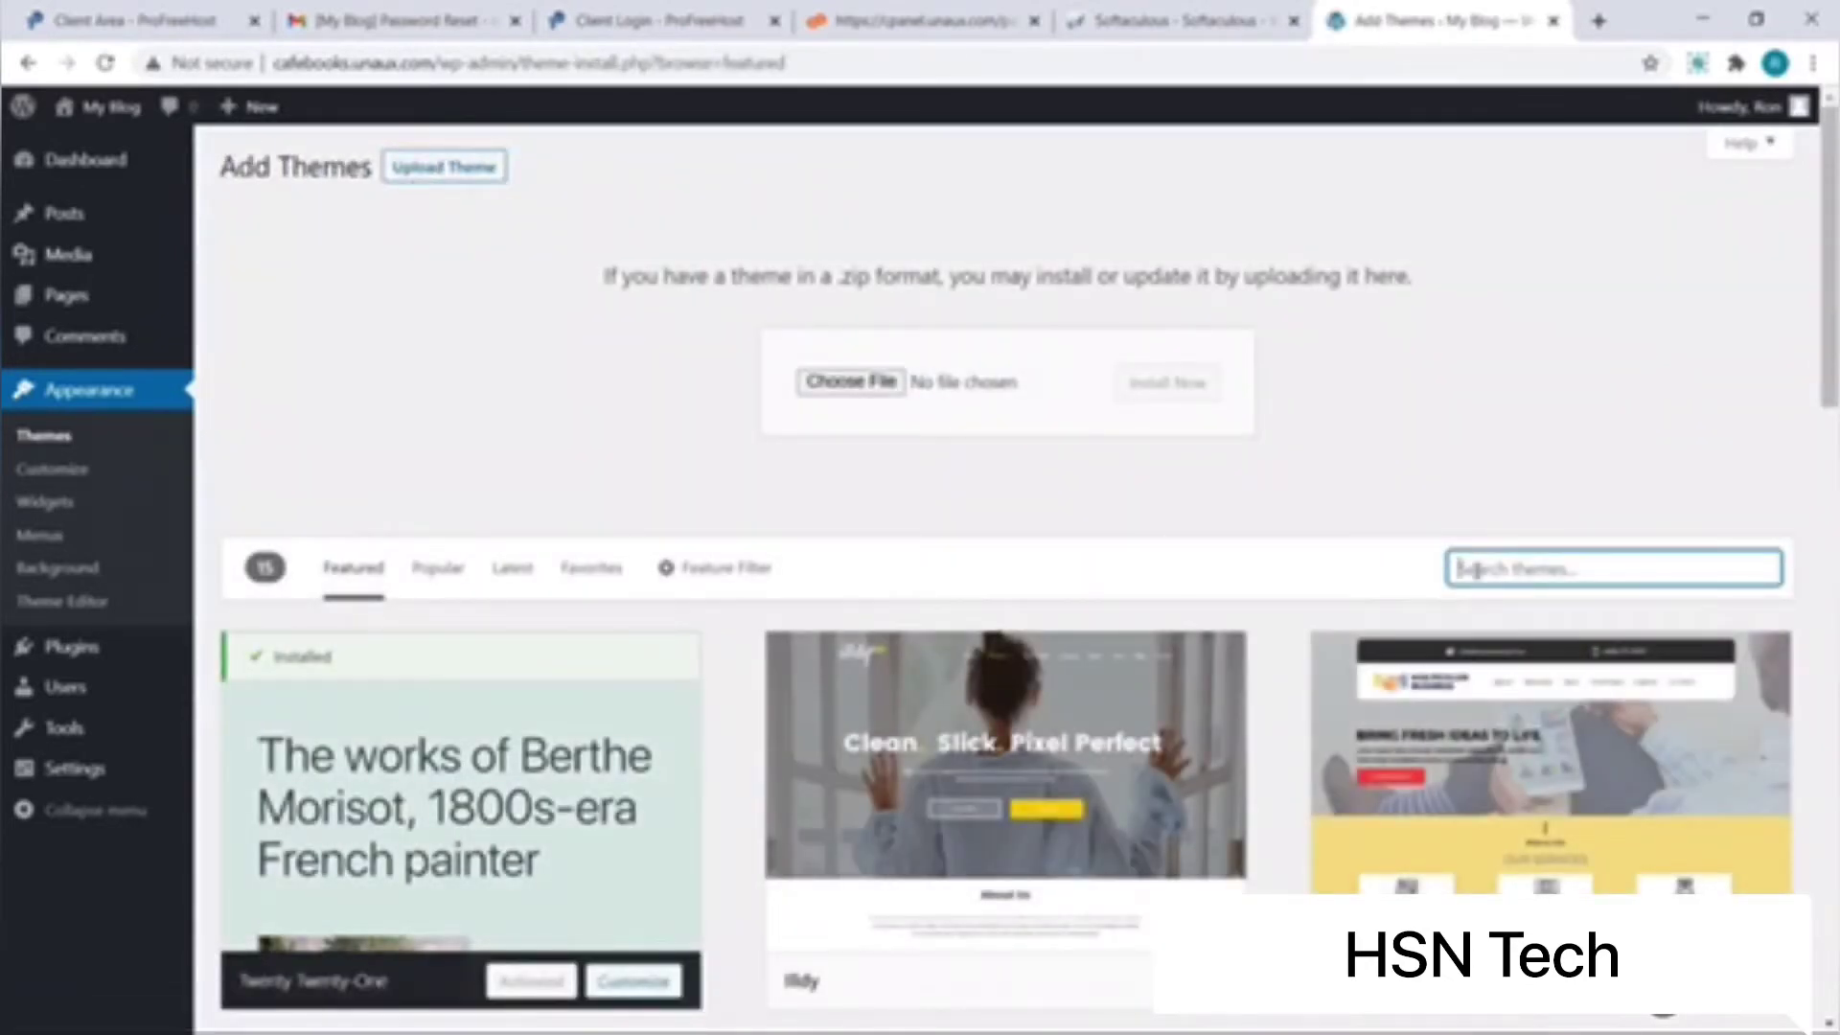
{"action": "type", "text": "Adtra"}
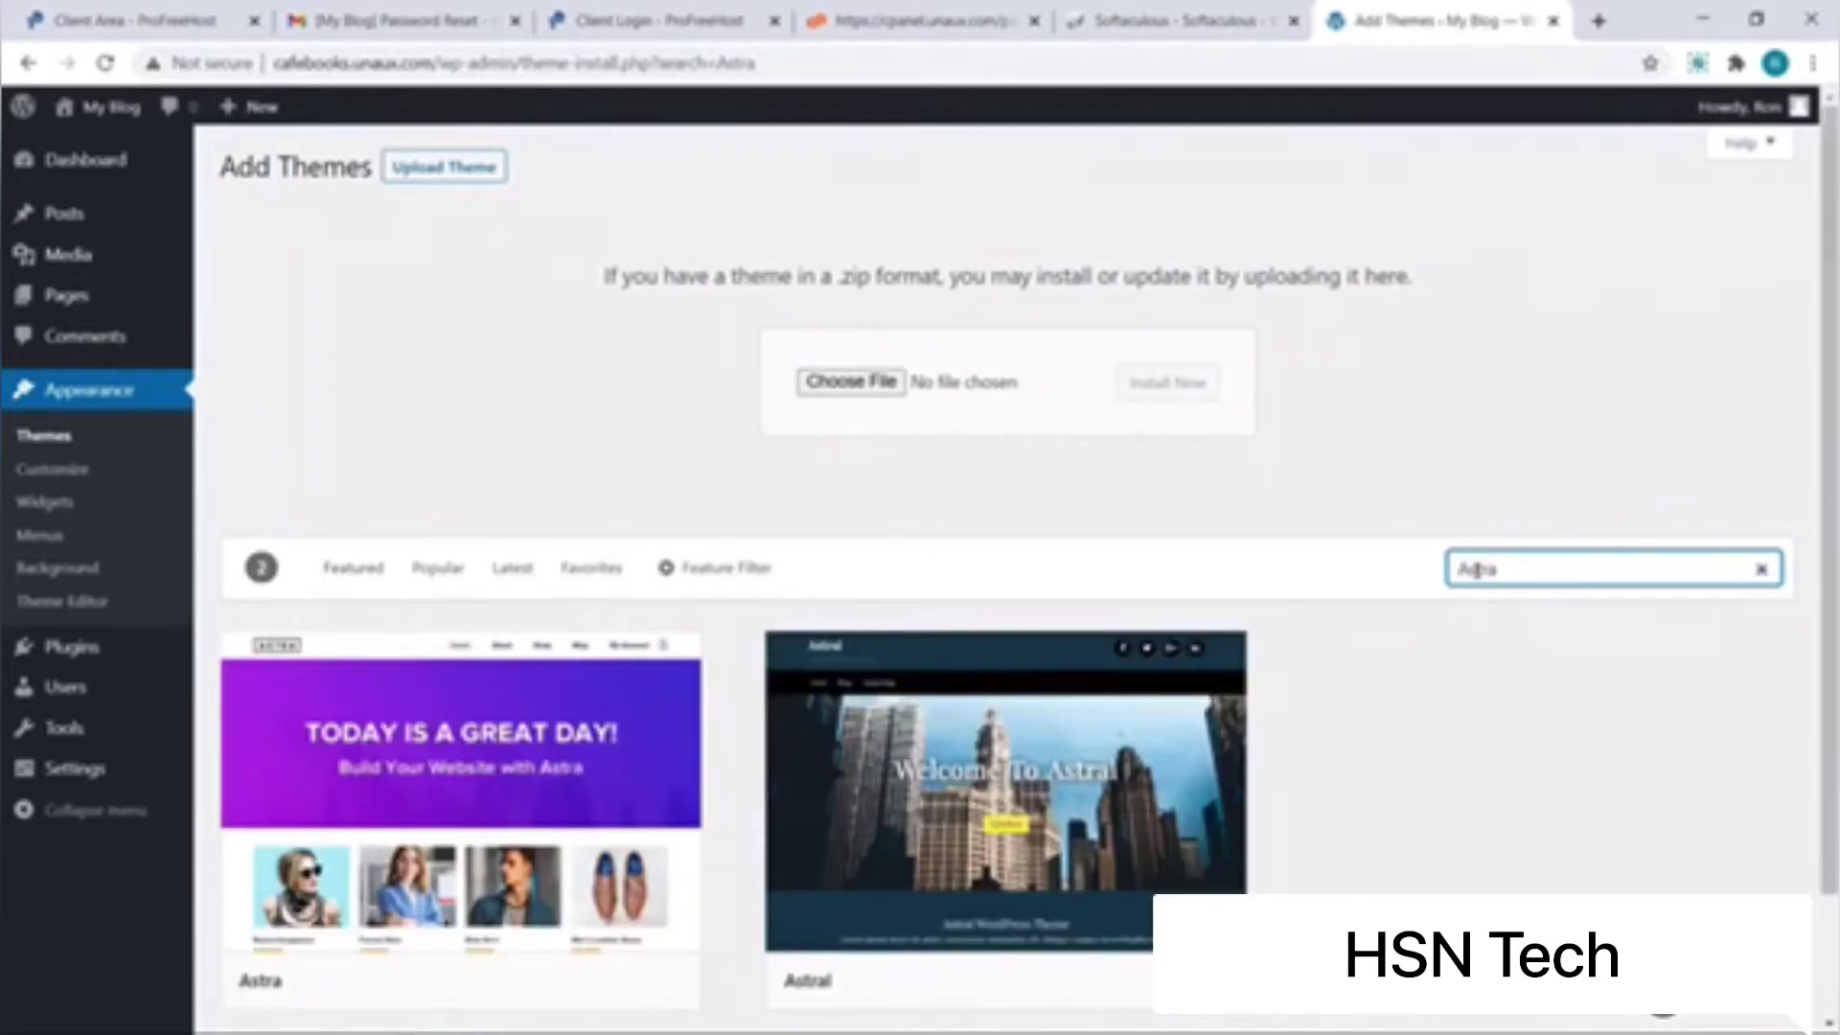
{"action": "mouse_move", "coordinate": [668, 864]}
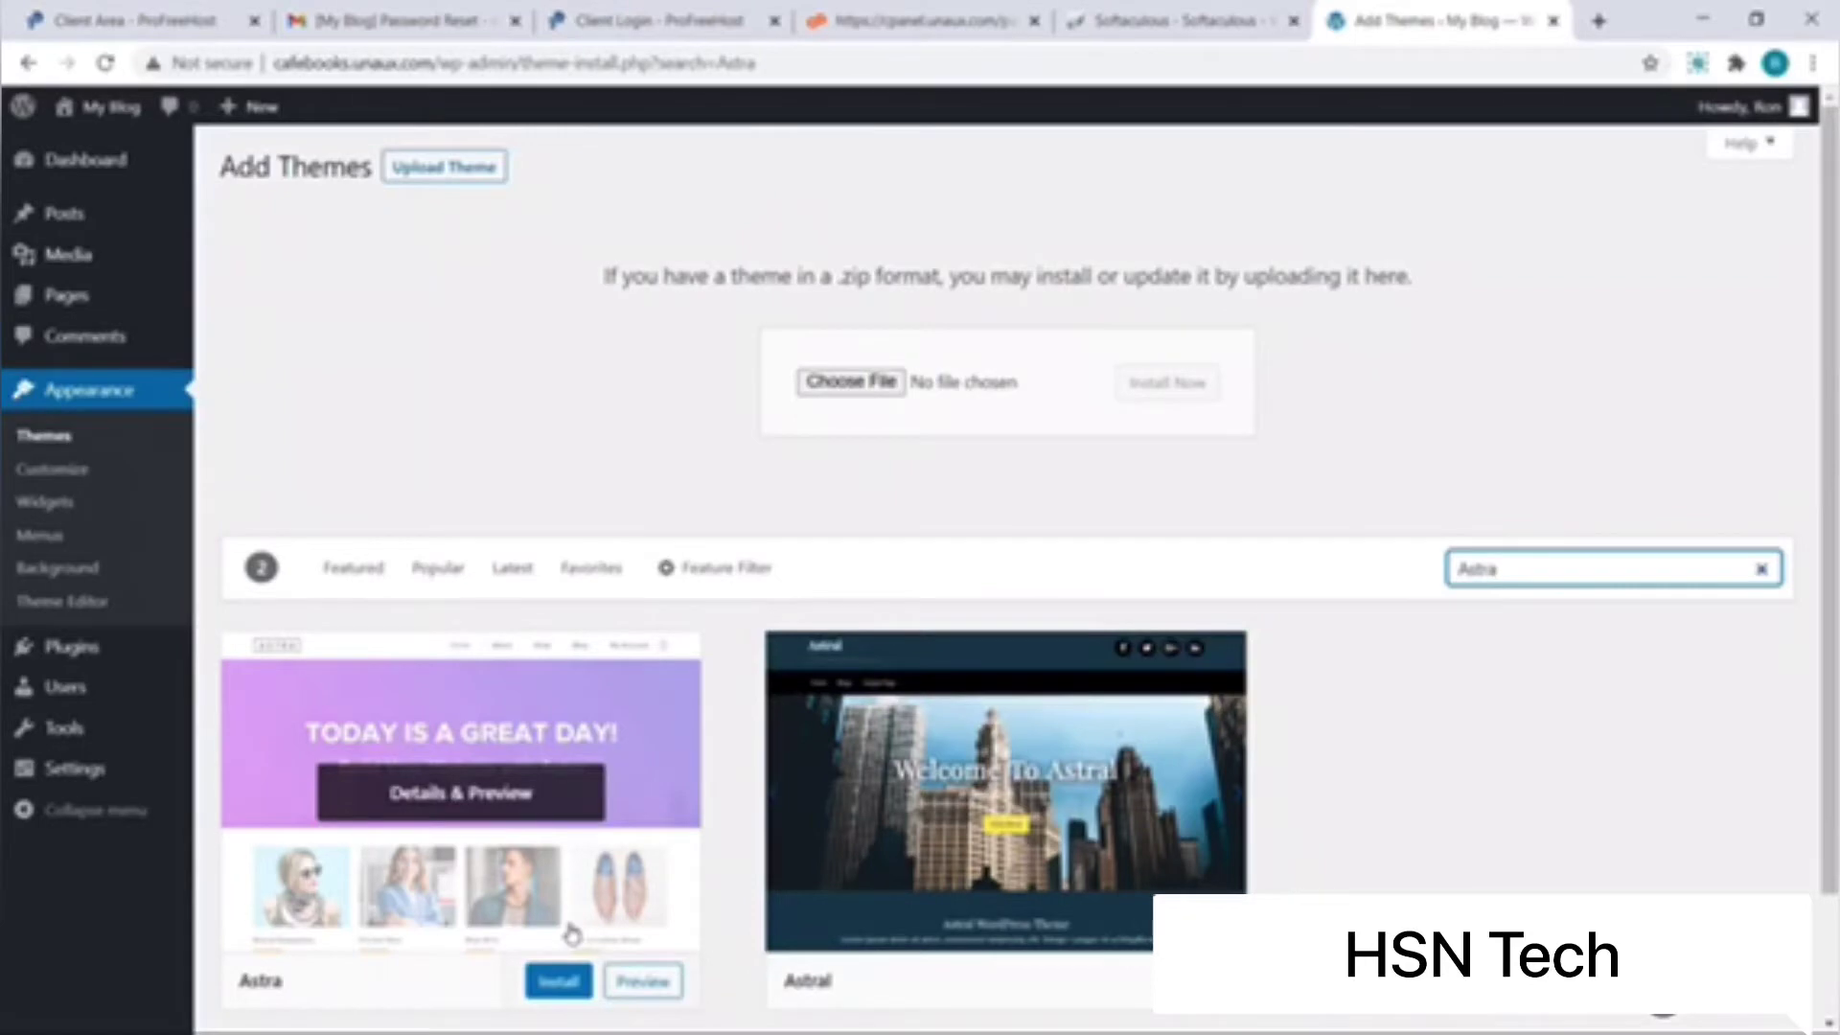
{"action": "left_click", "coordinate": [556, 982]}
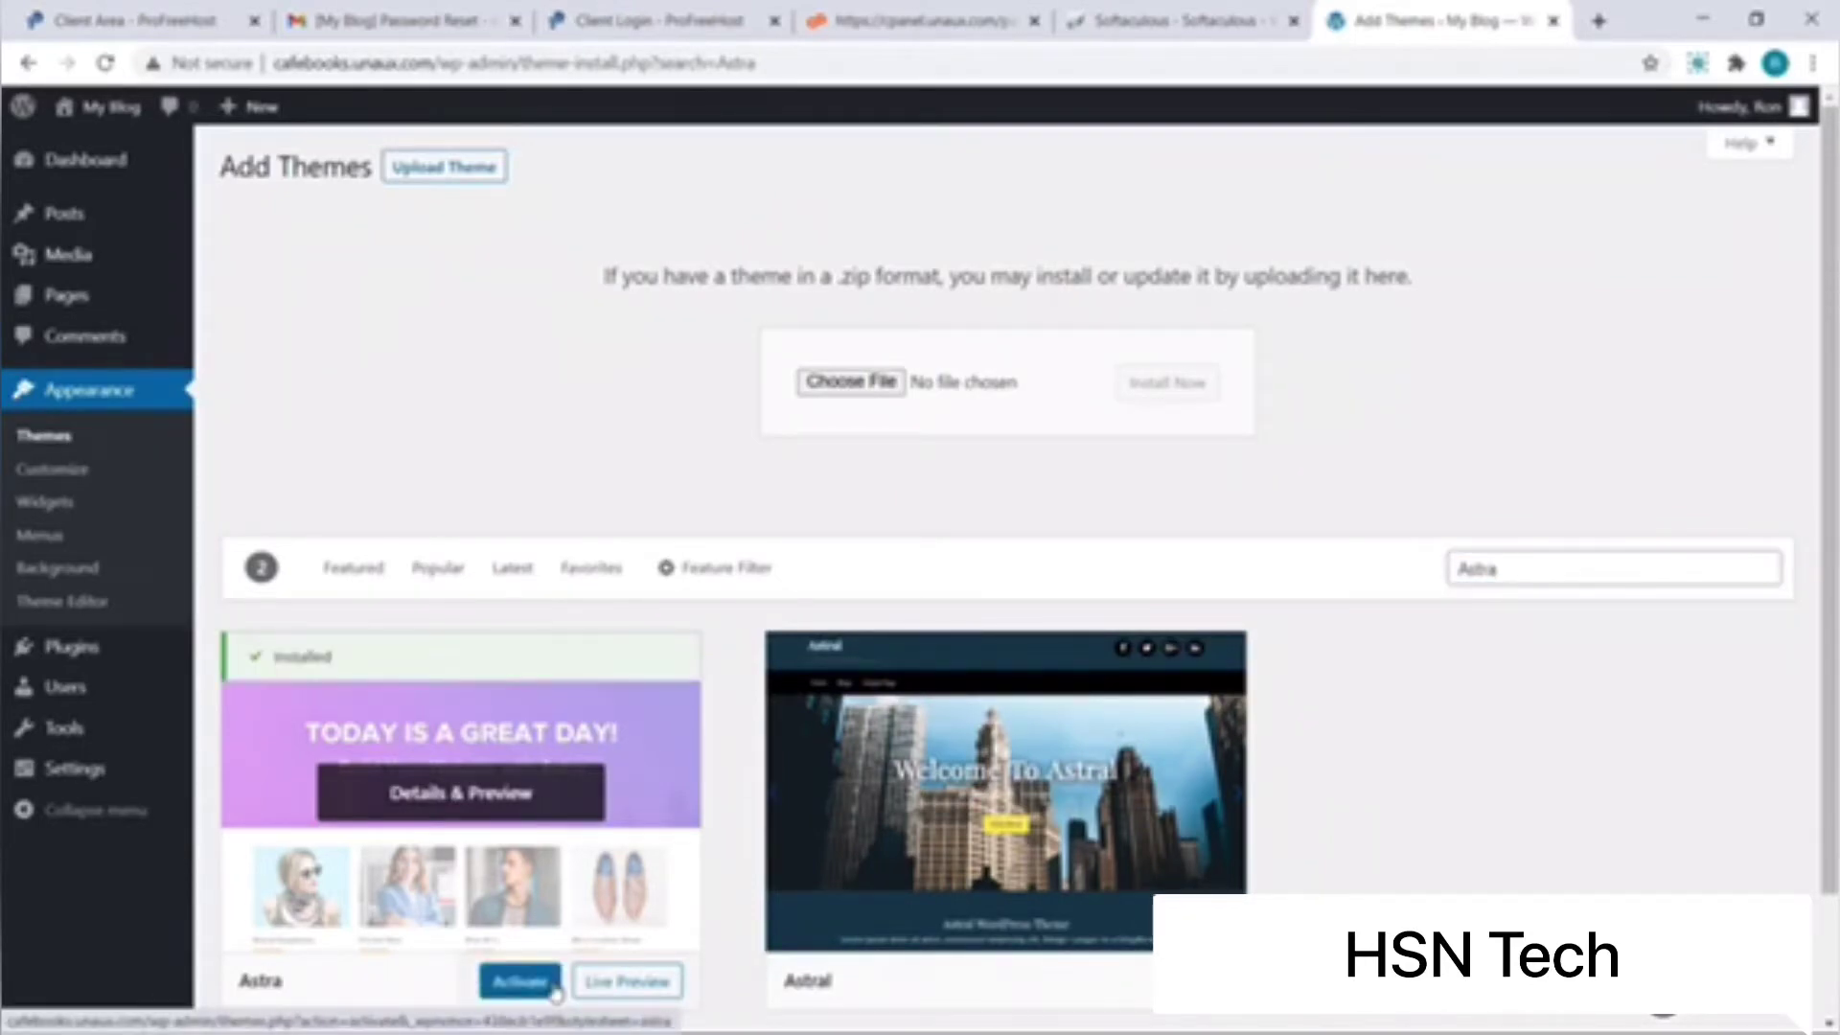
{"action": "left_click", "coordinate": [529, 987]}
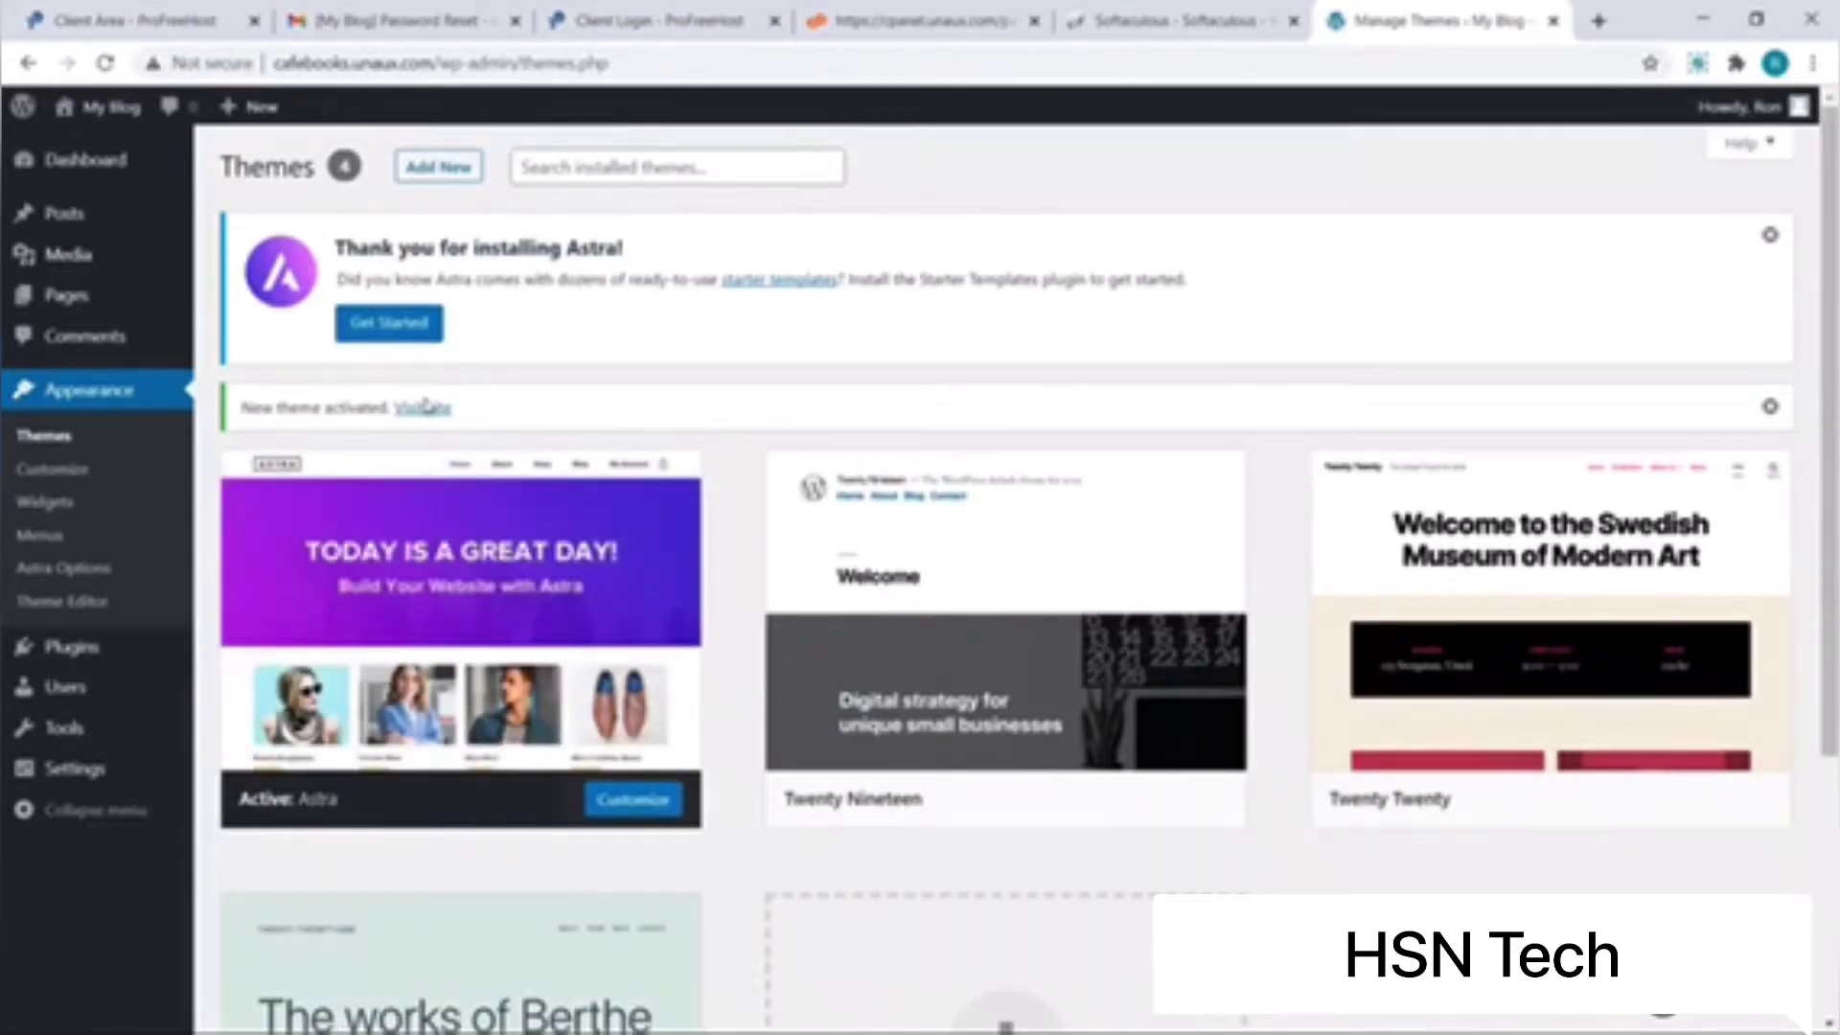
Step: Choose Elementor for Starter Templates and preview the Fashion Lifestyle Blog's Blog and Contact pages
{"action": "left_click", "coordinate": [413, 342]}
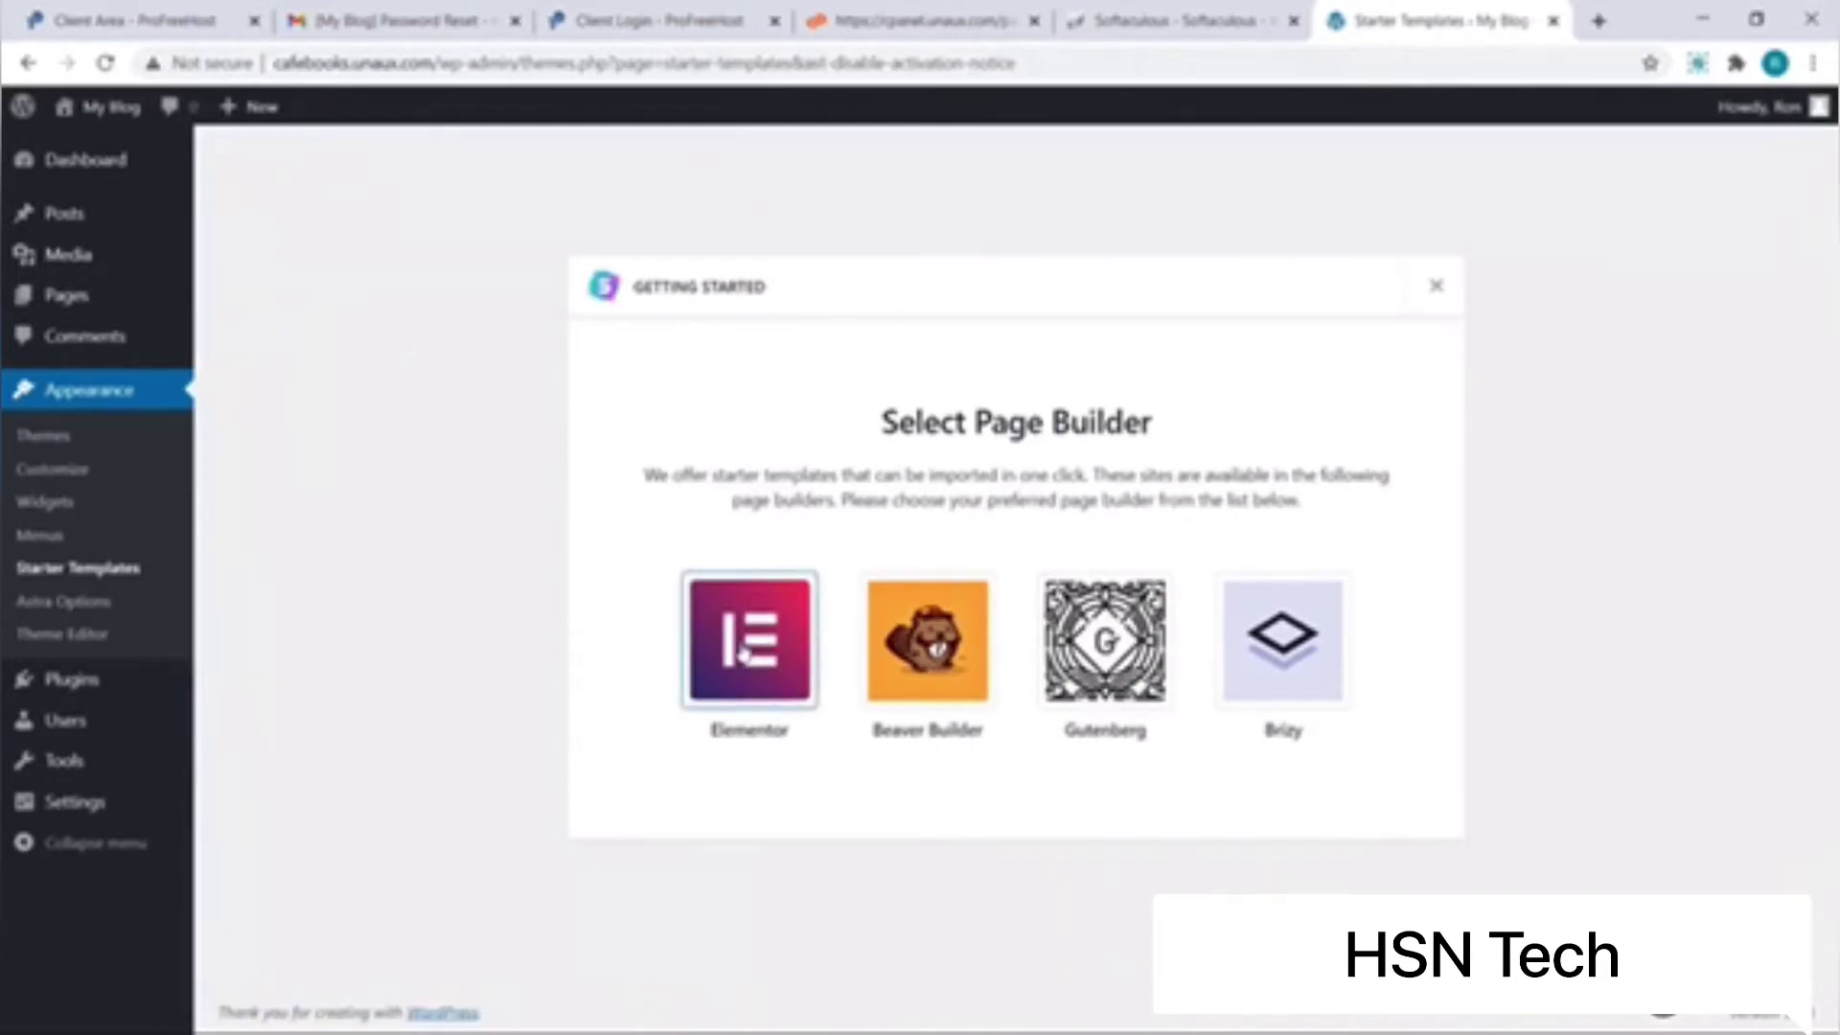
{"action": "left_click", "coordinate": [744, 652]}
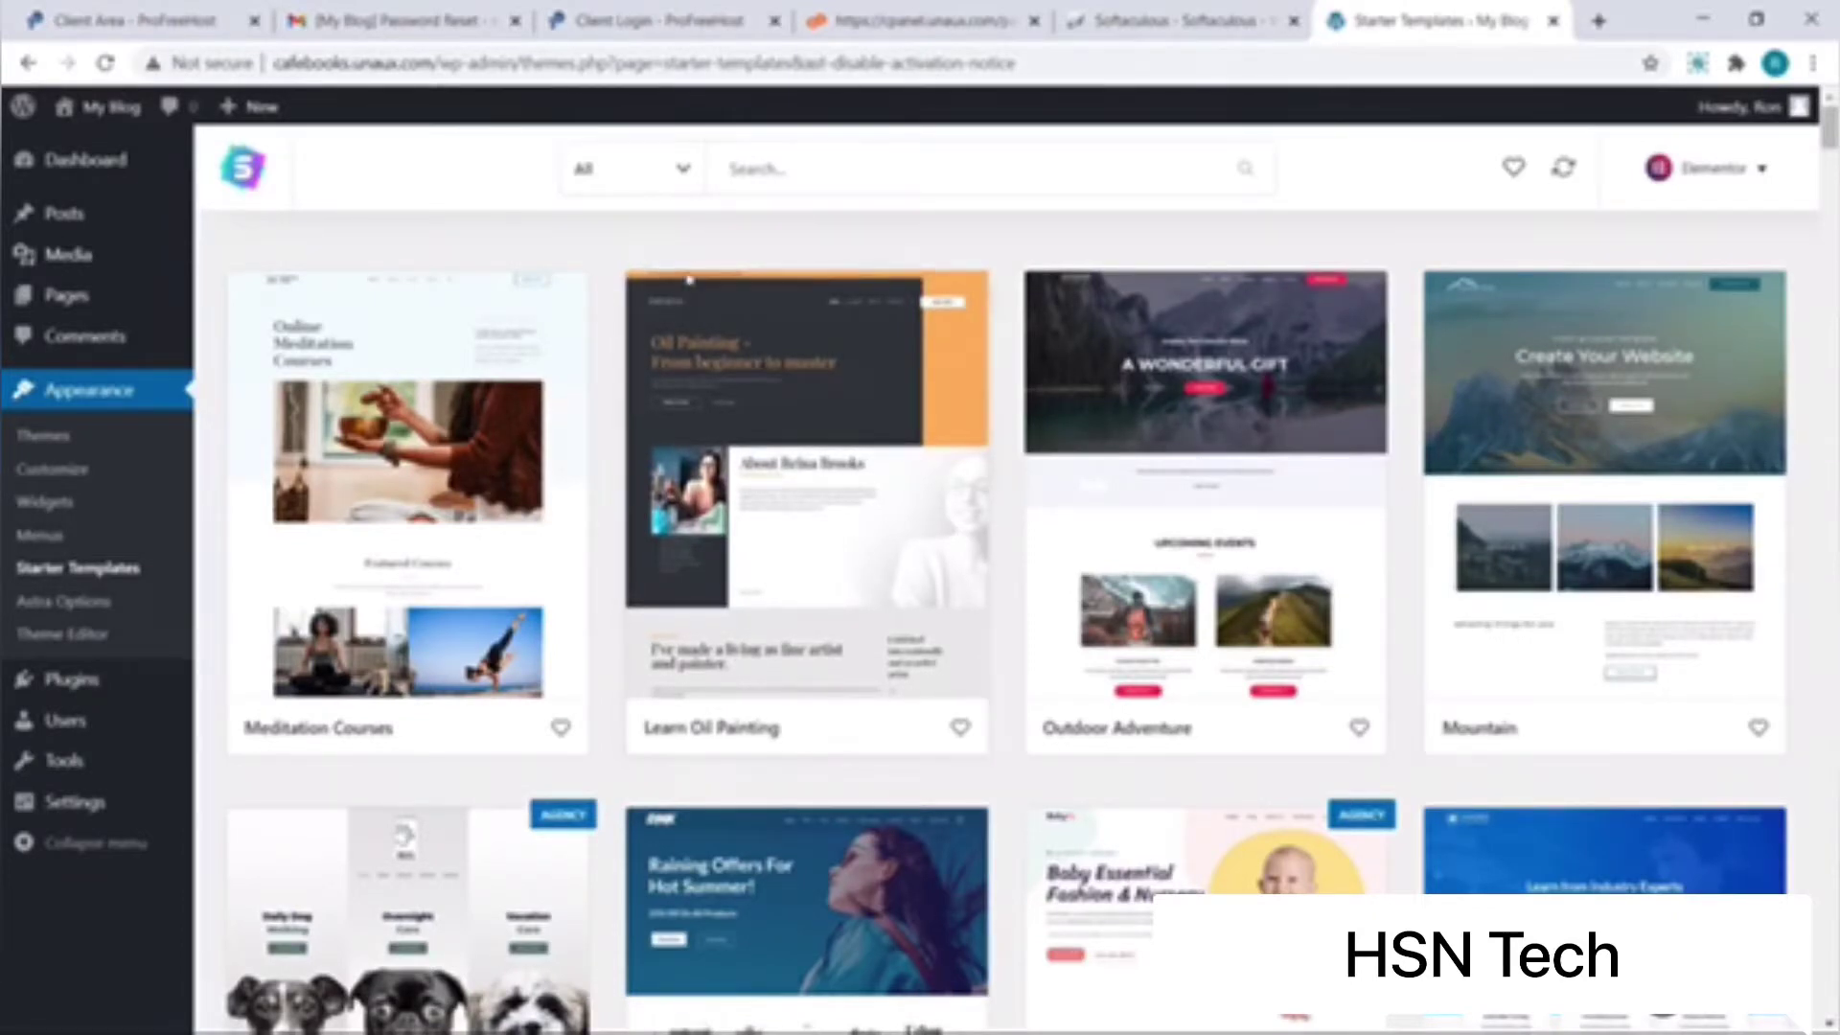
{"action": "left_click", "coordinate": [686, 170]}
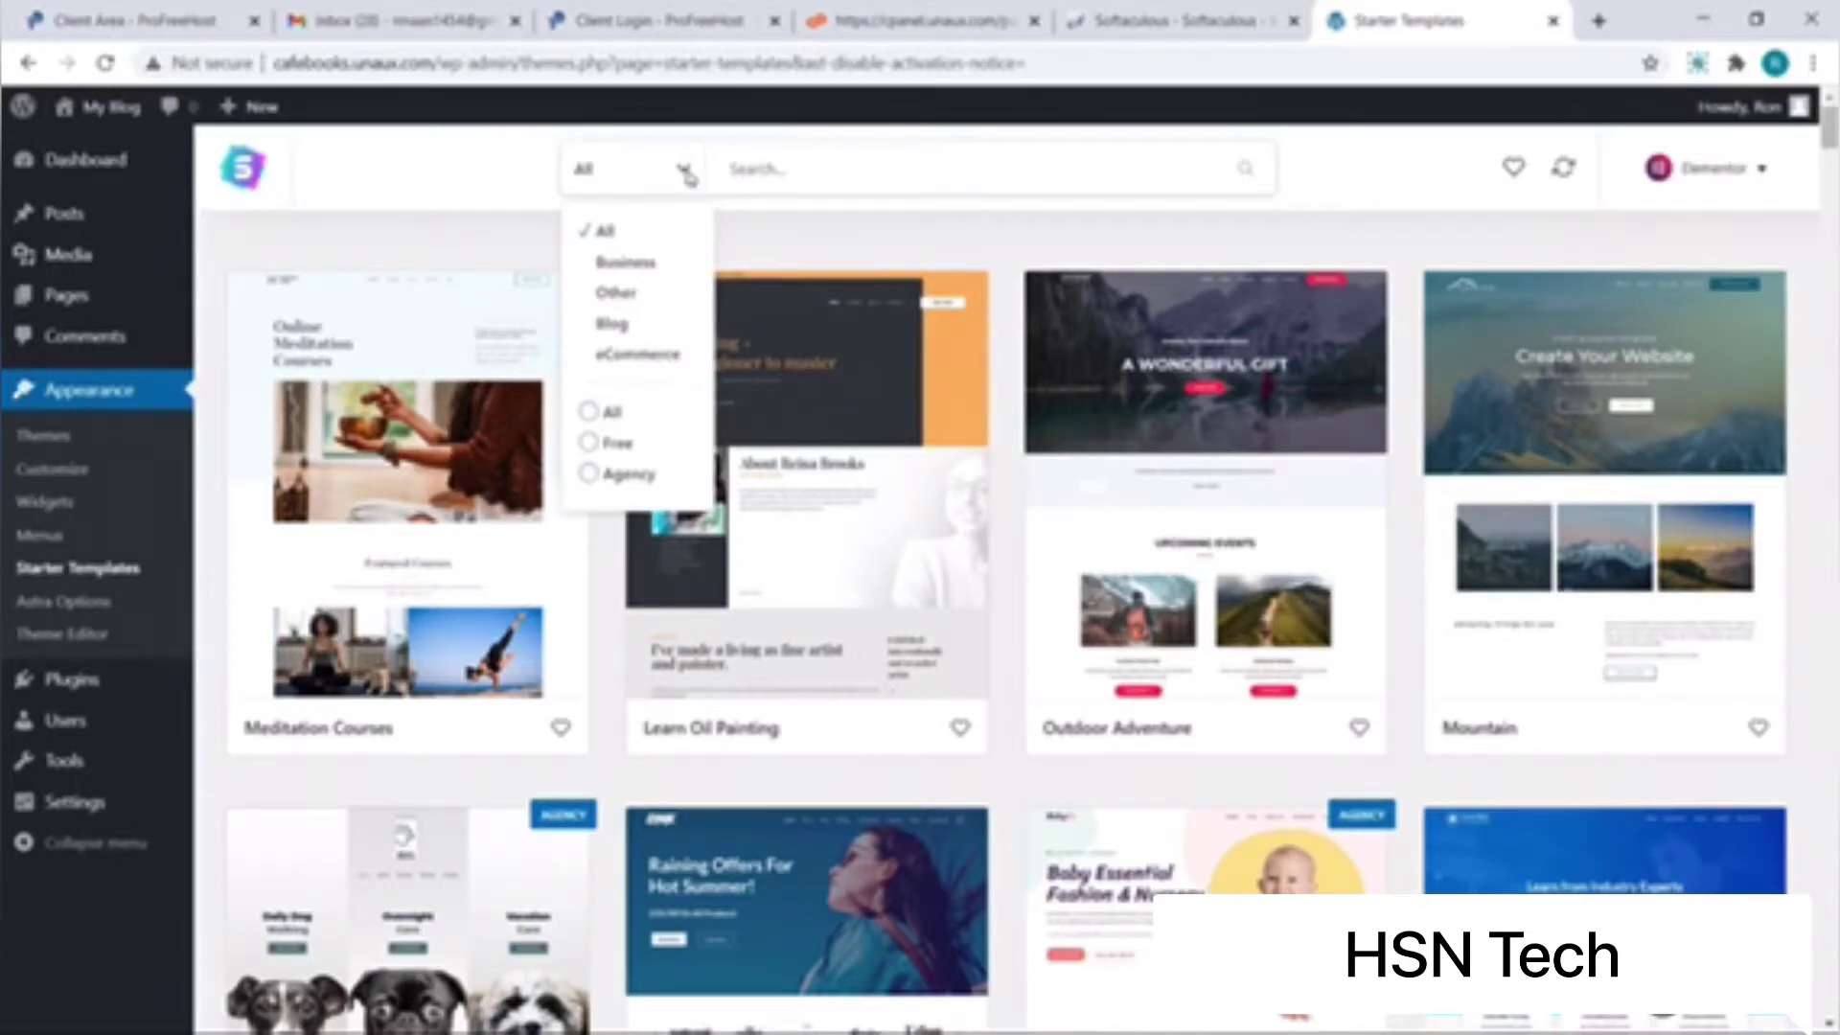
{"action": "left_click", "coordinate": [618, 326]}
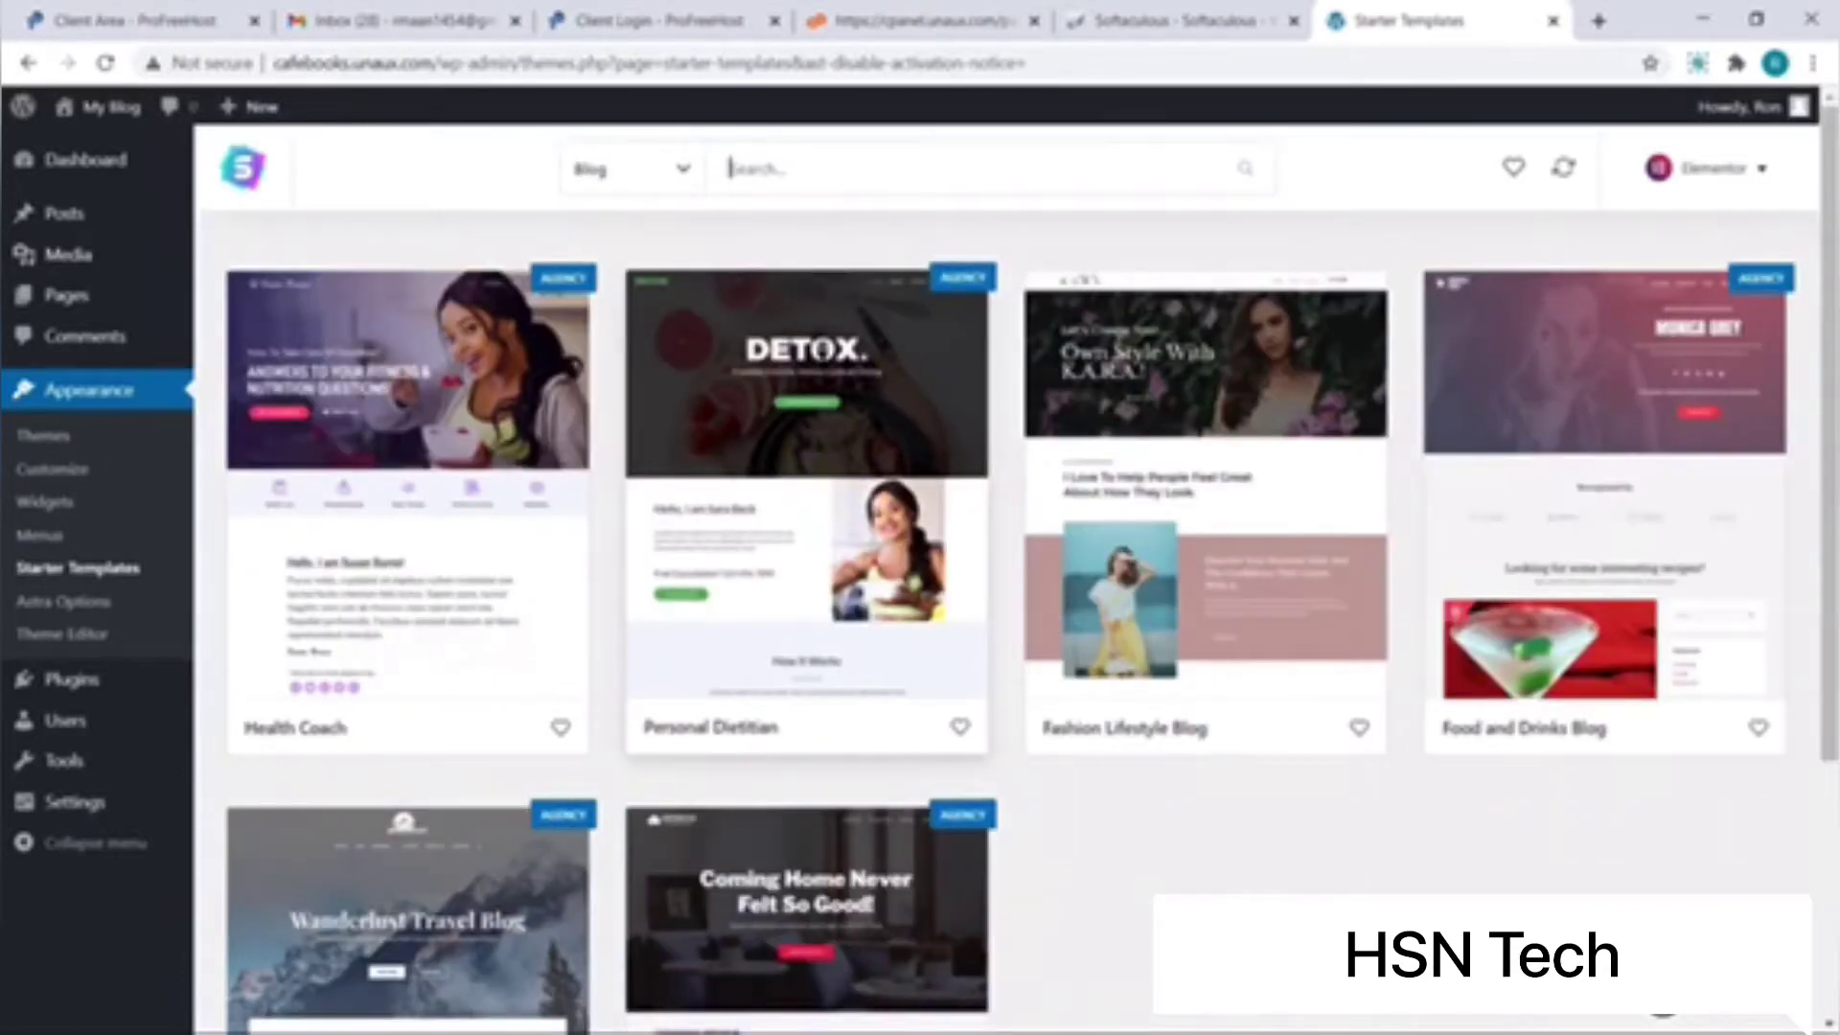
{"action": "left_click", "coordinate": [1122, 525]}
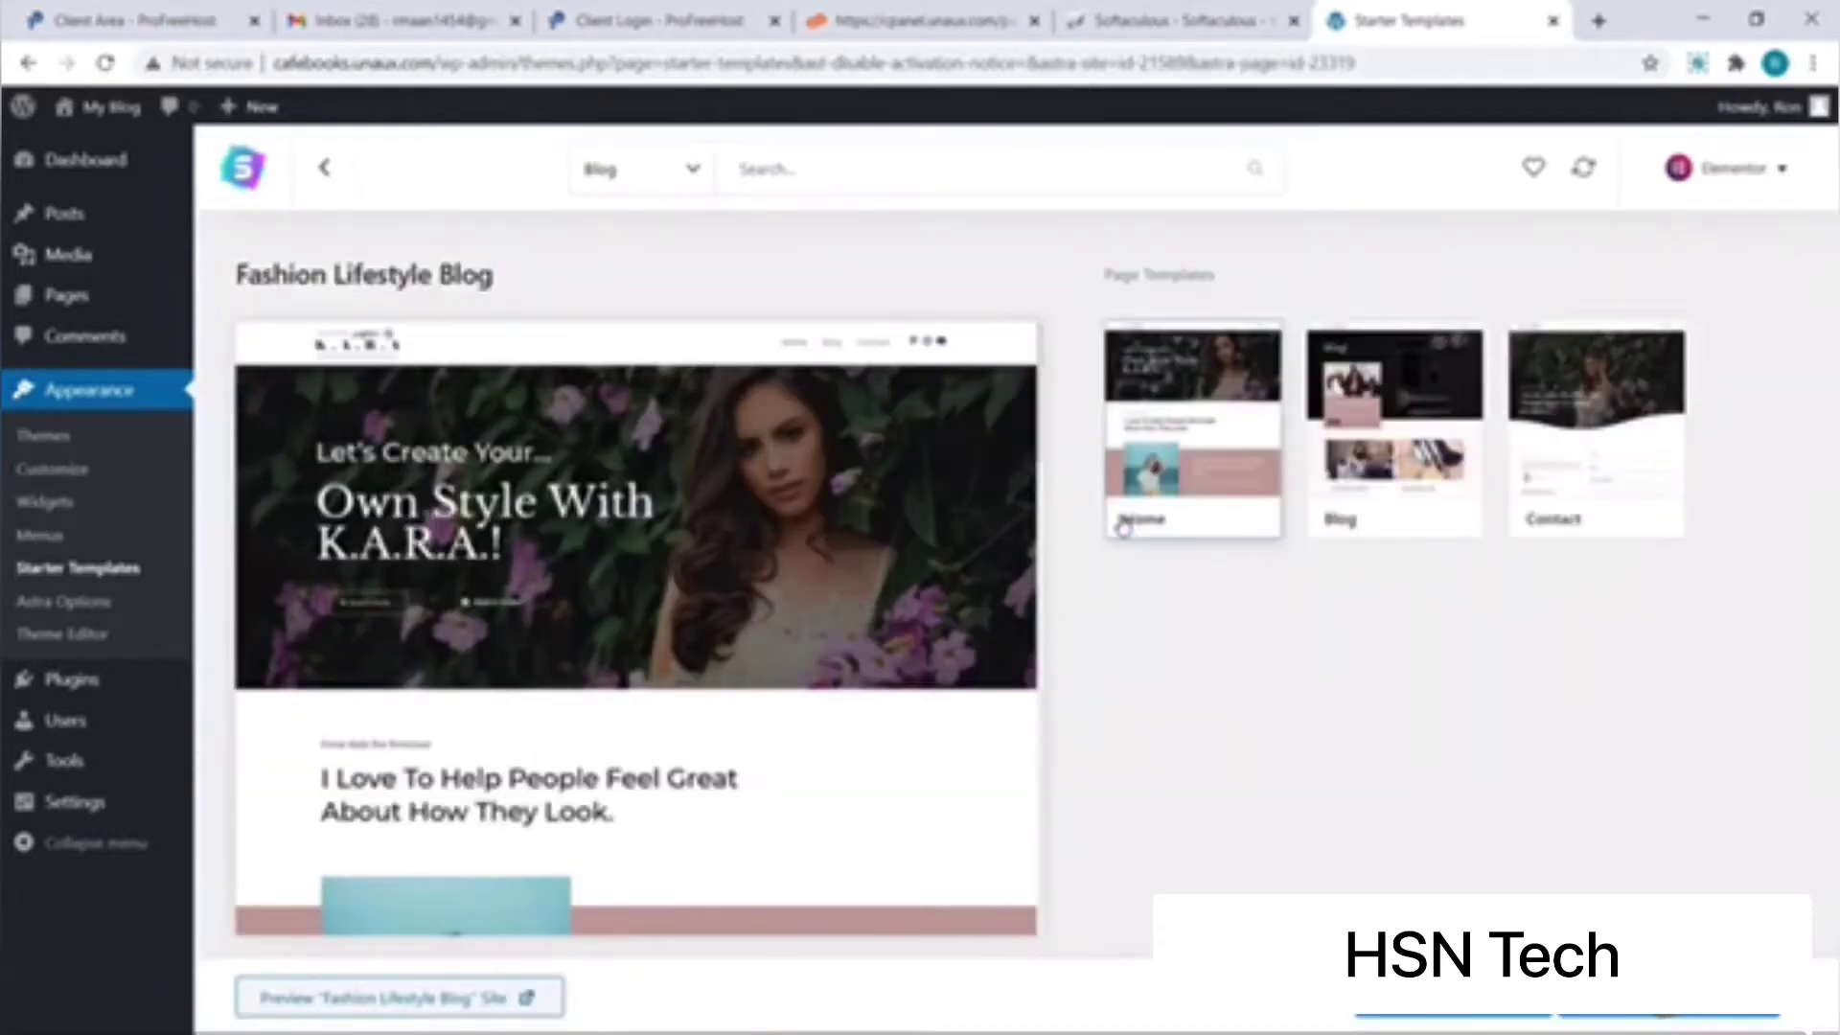
{"action": "left_click", "coordinate": [1390, 479]}
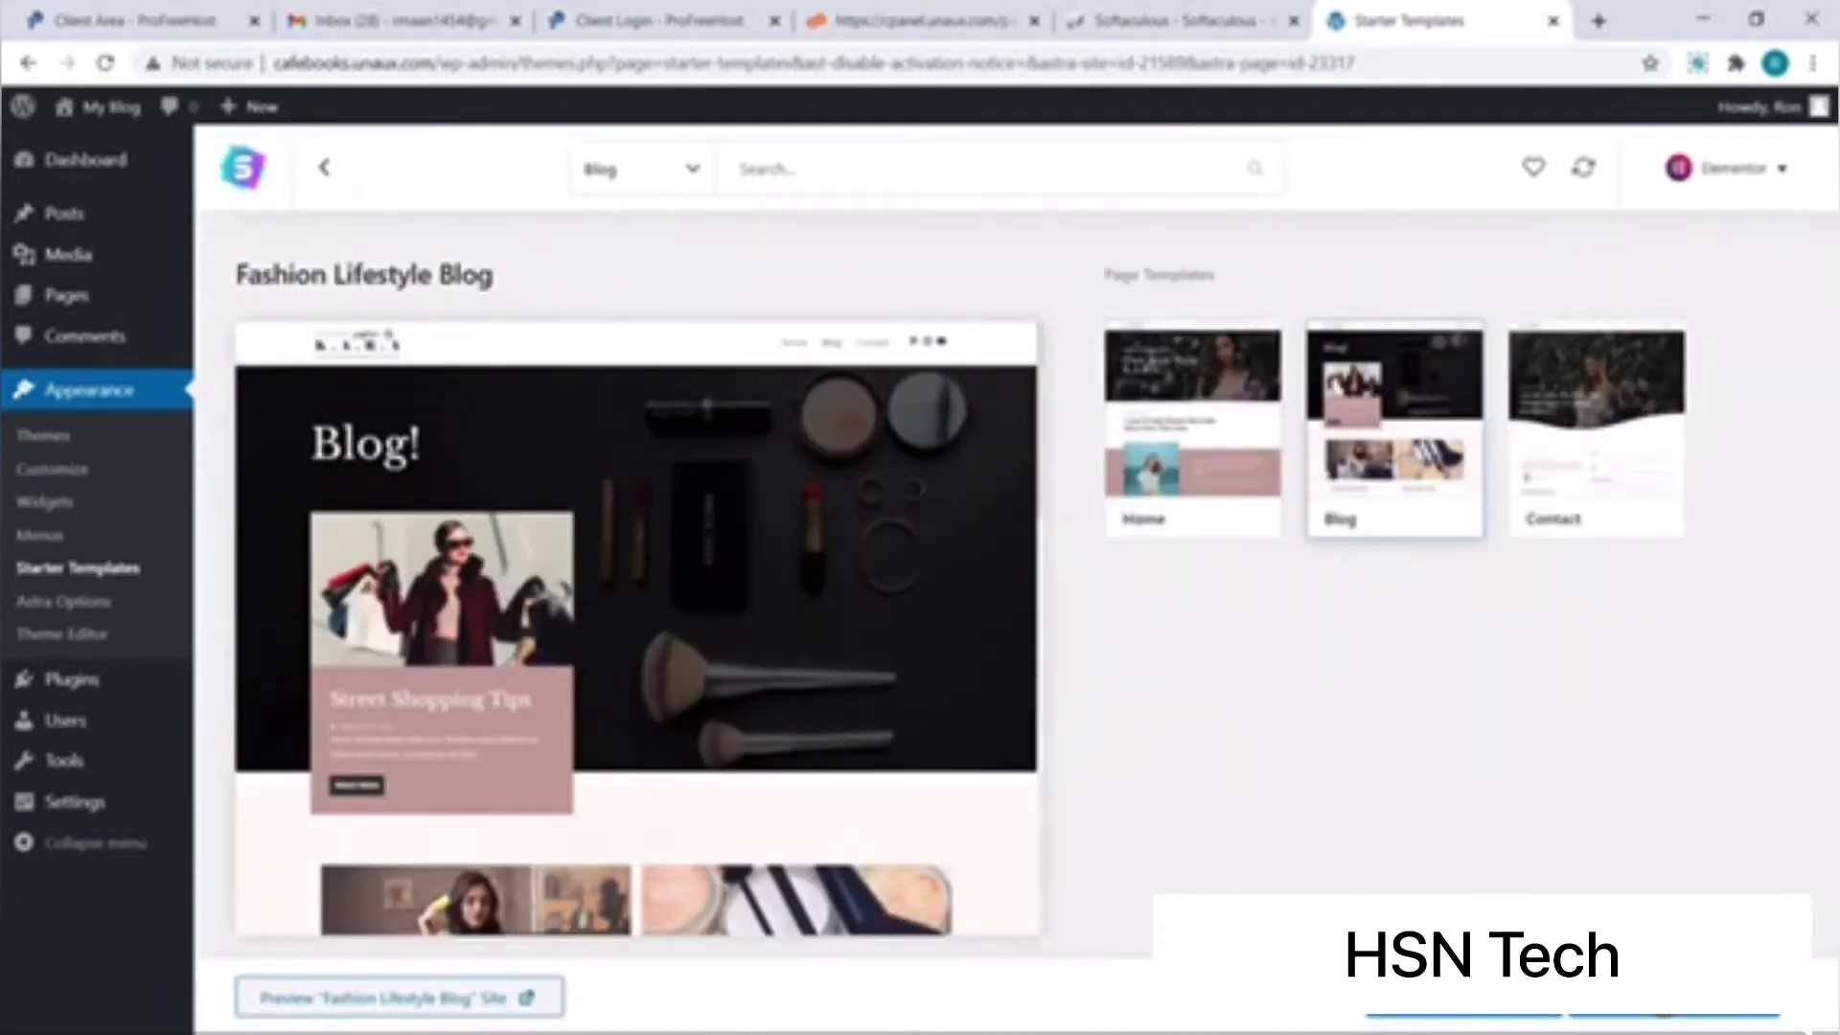
{"action": "left_click", "coordinate": [1596, 432]}
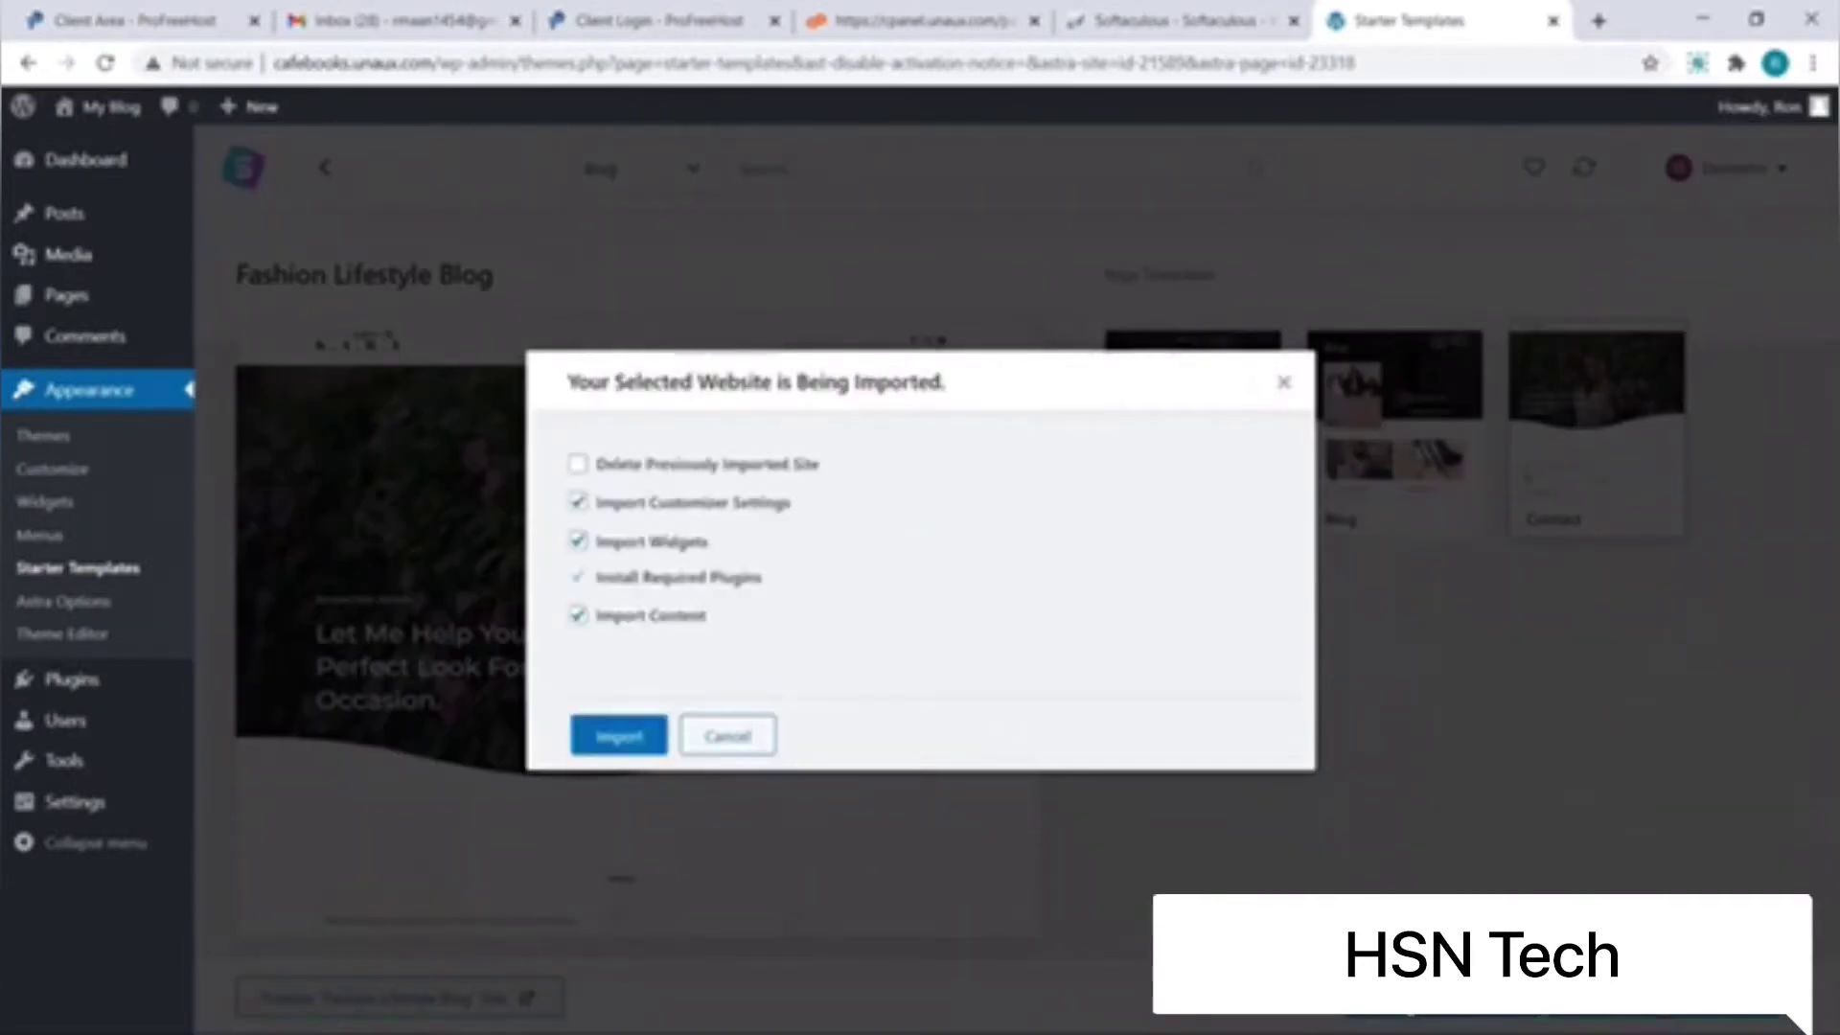
Step: Import the Fashion Lifestyle Blog site, skipping the form, and view the result
{"action": "left_click", "coordinate": [649, 749]}
{"action": "left_click", "coordinate": [920, 744]}
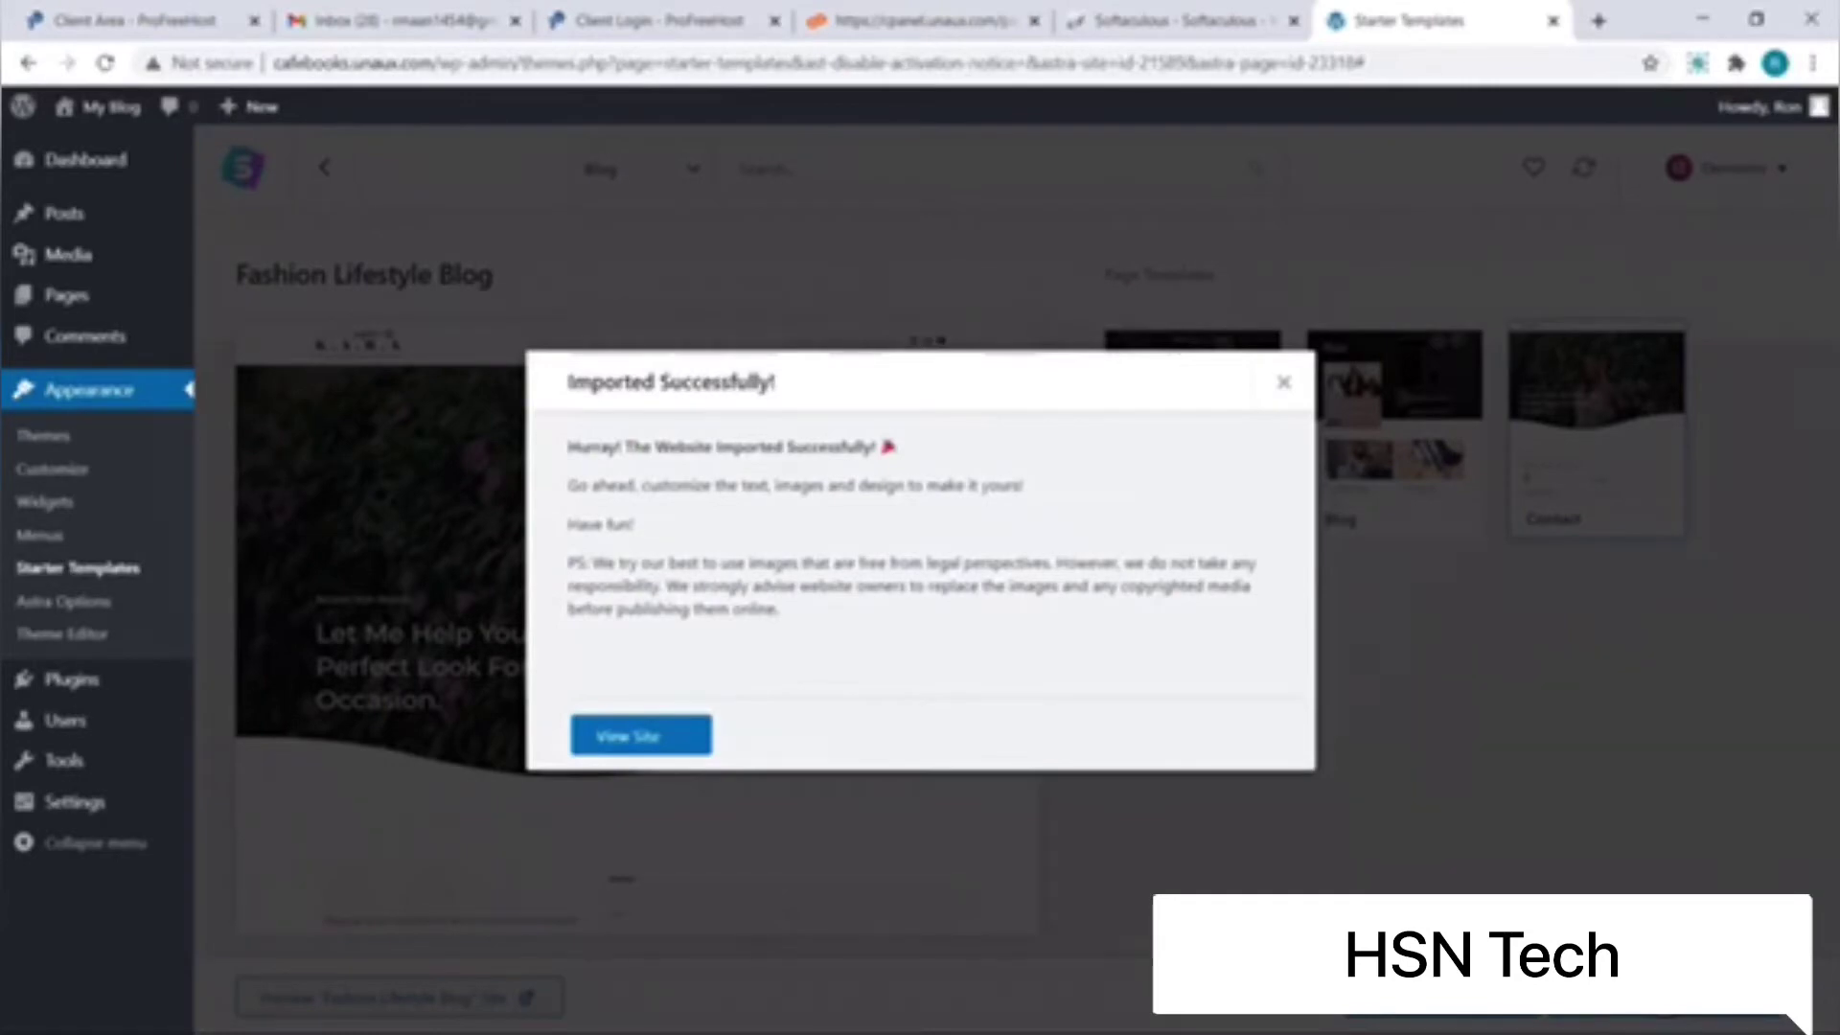
{"action": "left_click", "coordinate": [682, 748]}
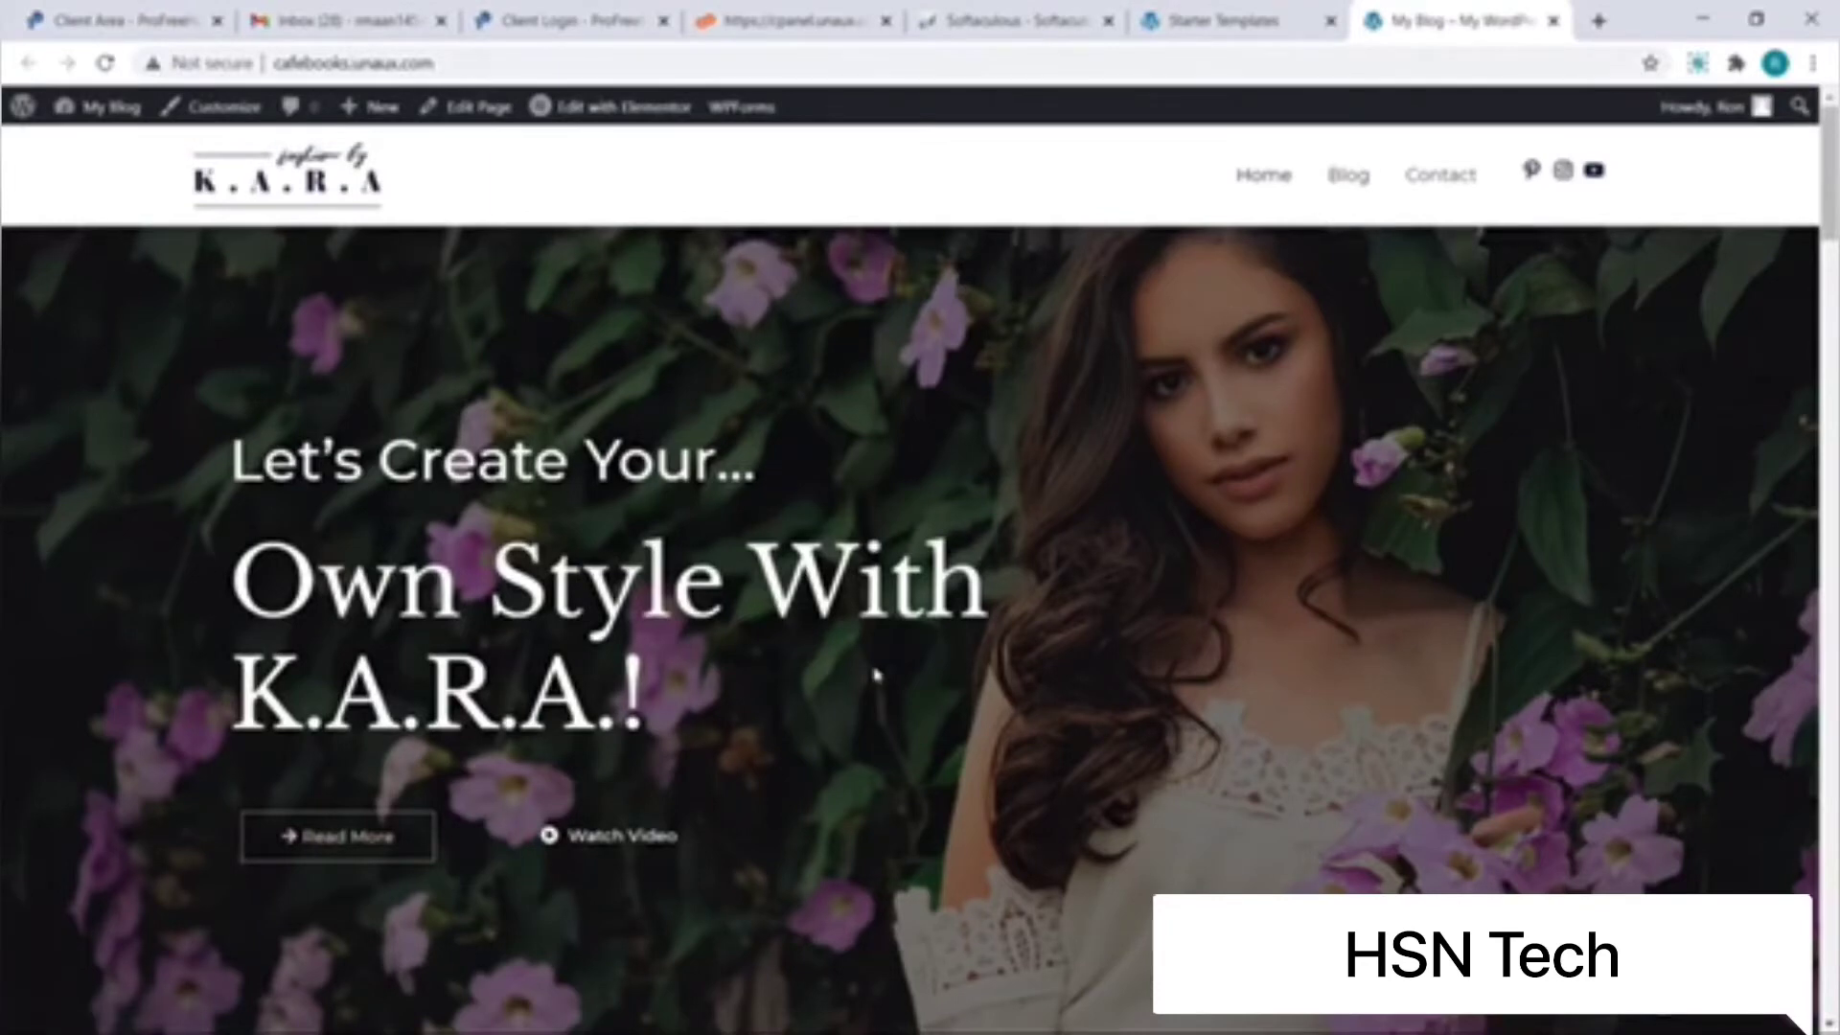
Step: Scroll through the imported homepage, then the Blog page
{"action": "scroll", "coordinate": [874, 674], "scroll_direction": "down", "scroll_amount": 1}
{"action": "scroll", "coordinate": [875, 675], "scroll_direction": "down", "scroll_amount": 10}
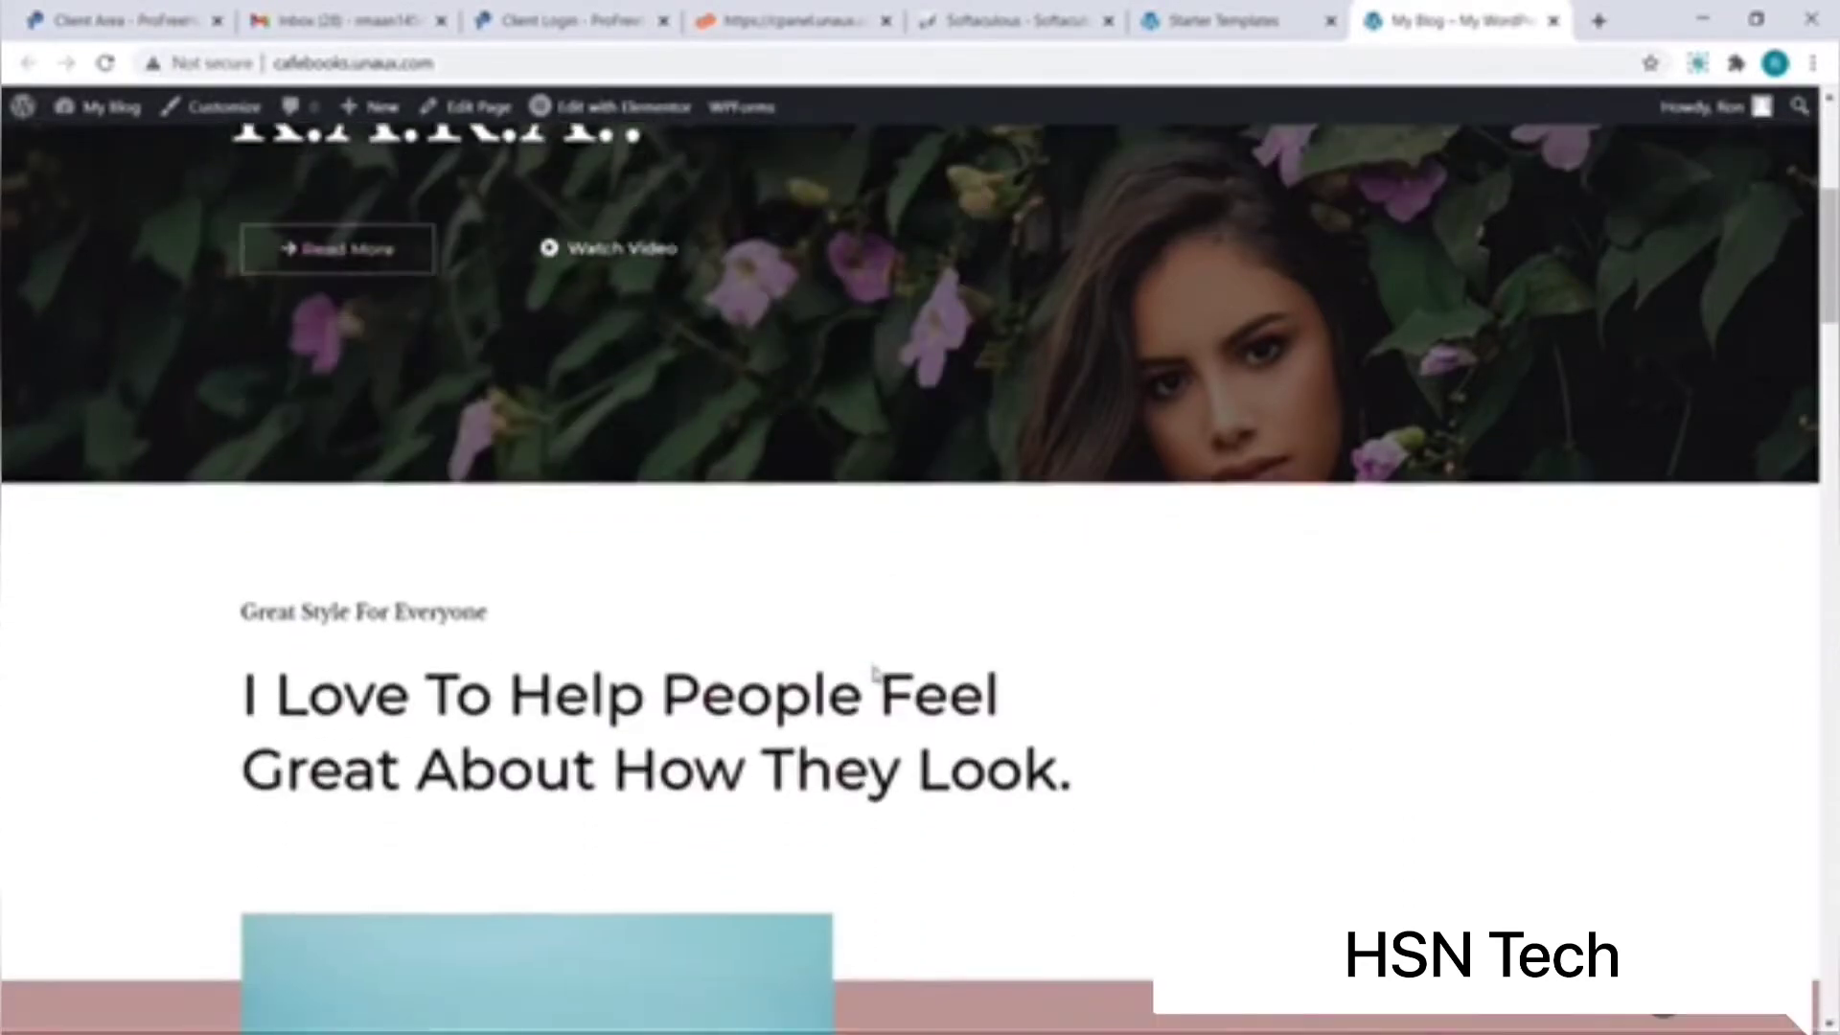
{"action": "scroll", "coordinate": [875, 676], "scroll_direction": "down", "scroll_amount": 8}
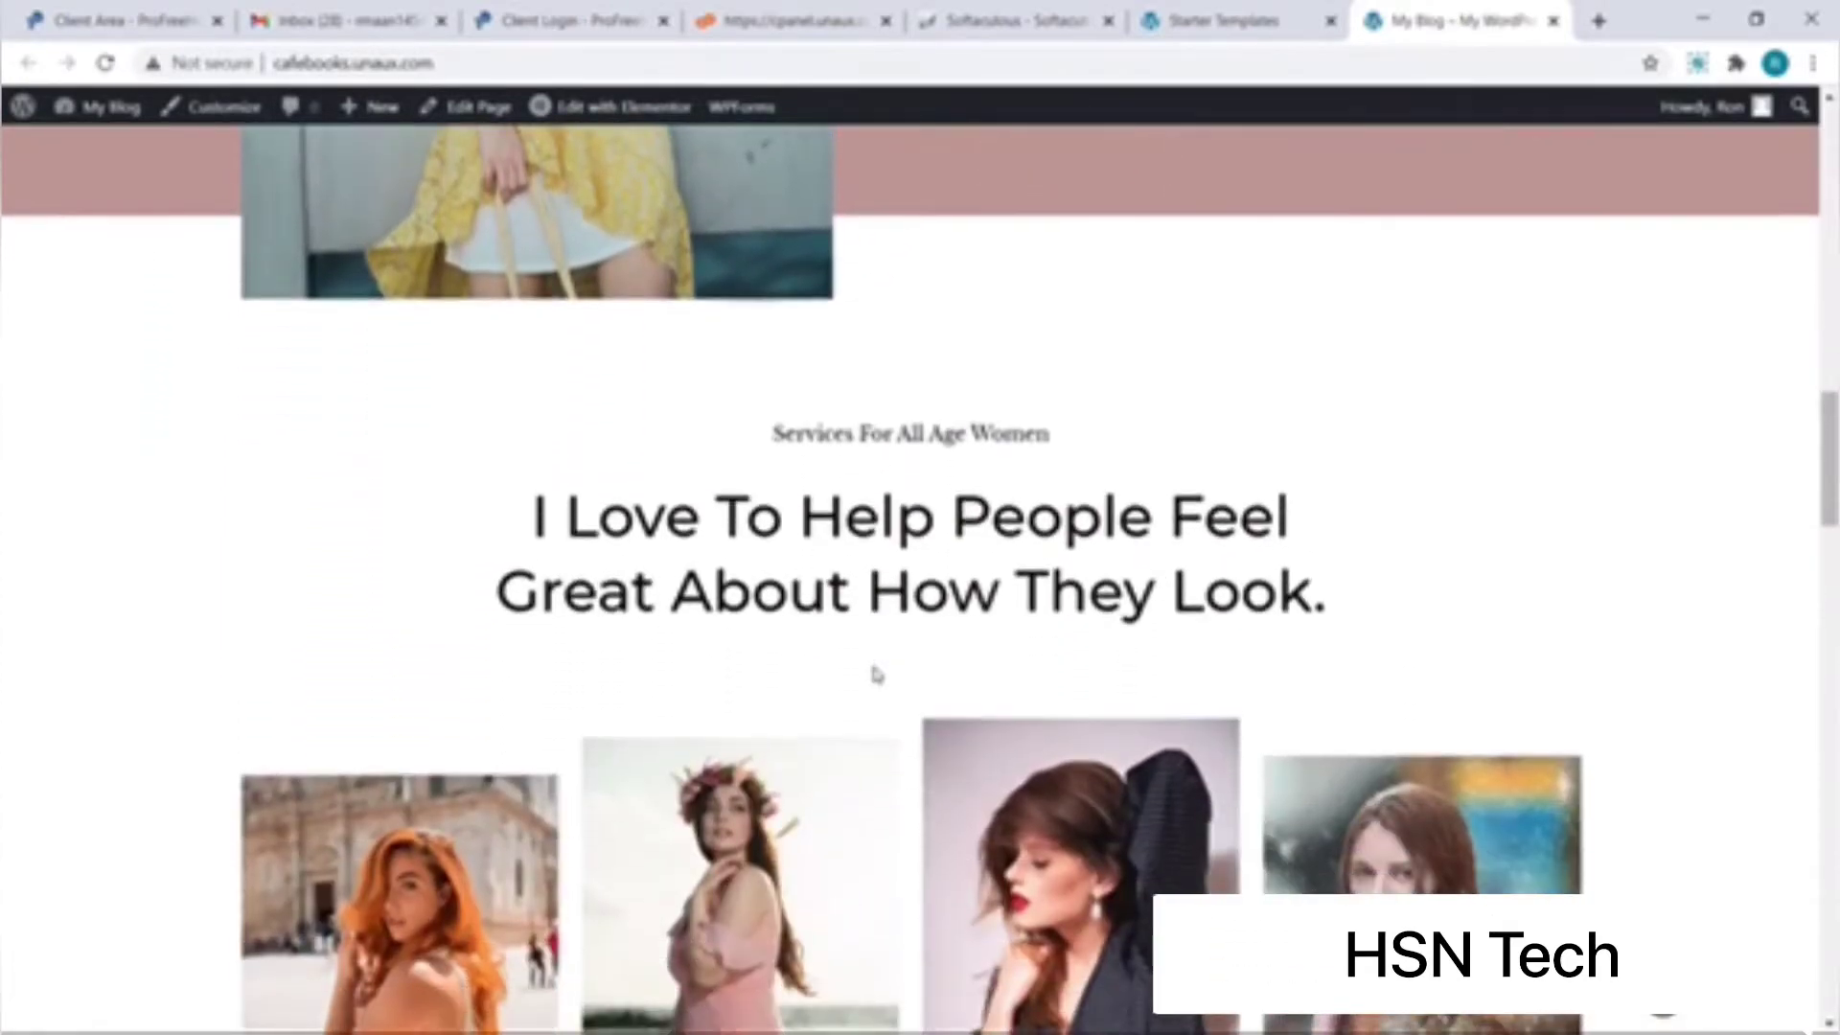
{"action": "scroll", "coordinate": [875, 676], "scroll_direction": "up", "scroll_amount": 9}
{"action": "scroll", "coordinate": [874, 675], "scroll_direction": "up", "scroll_amount": 10}
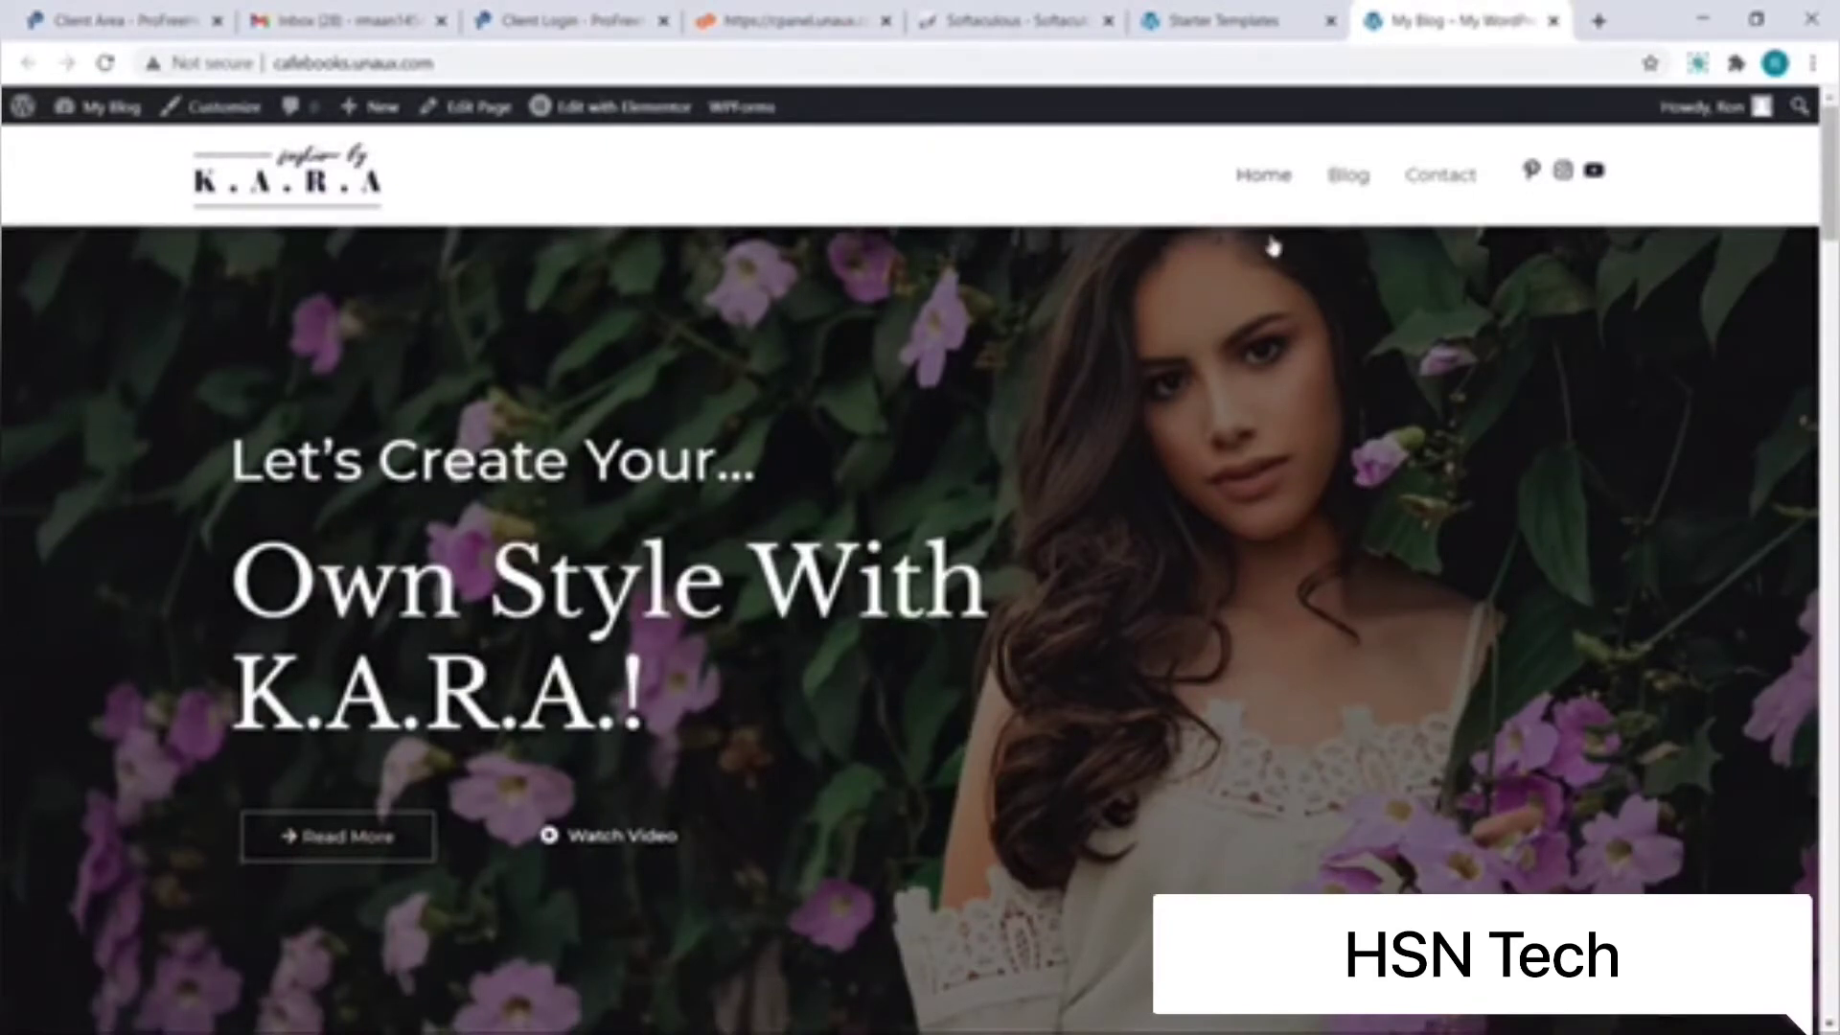
{"action": "left_click", "coordinate": [1349, 175]}
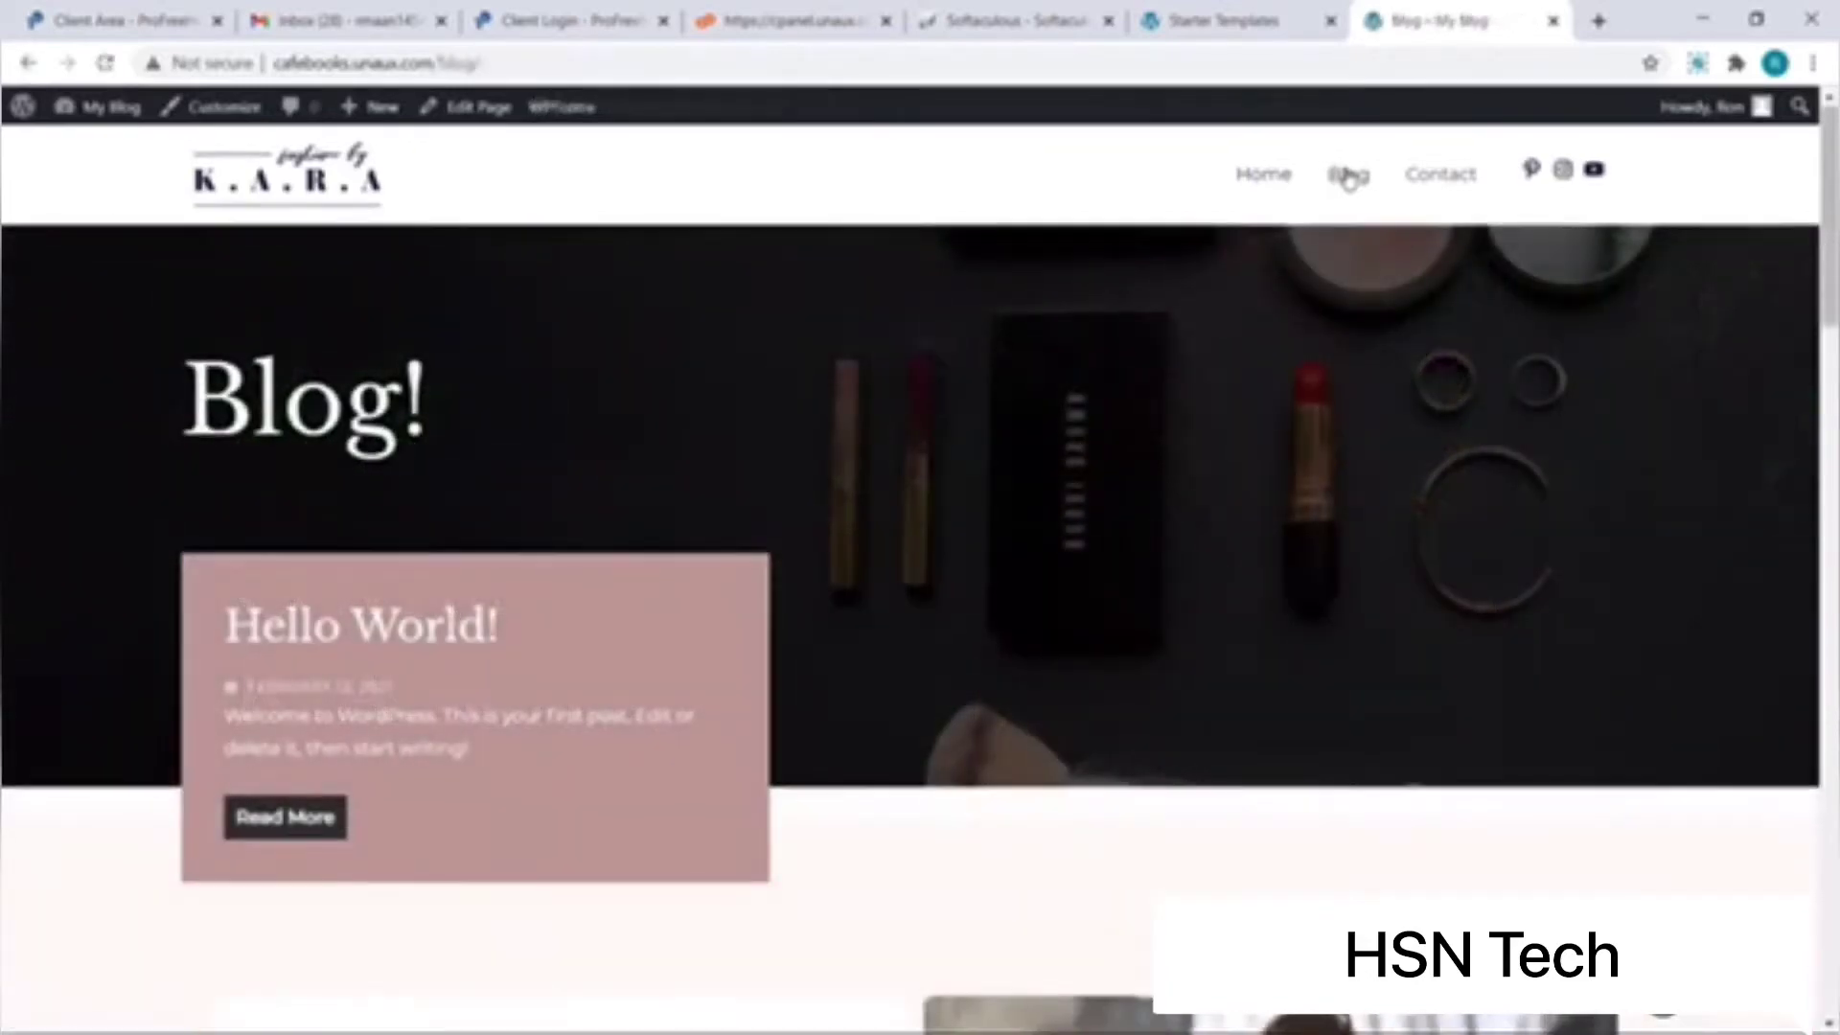
{"action": "scroll", "coordinate": [1349, 180], "scroll_direction": "down", "scroll_amount": 3}
{"action": "scroll", "coordinate": [1348, 180], "scroll_direction": "down", "scroll_amount": 1}
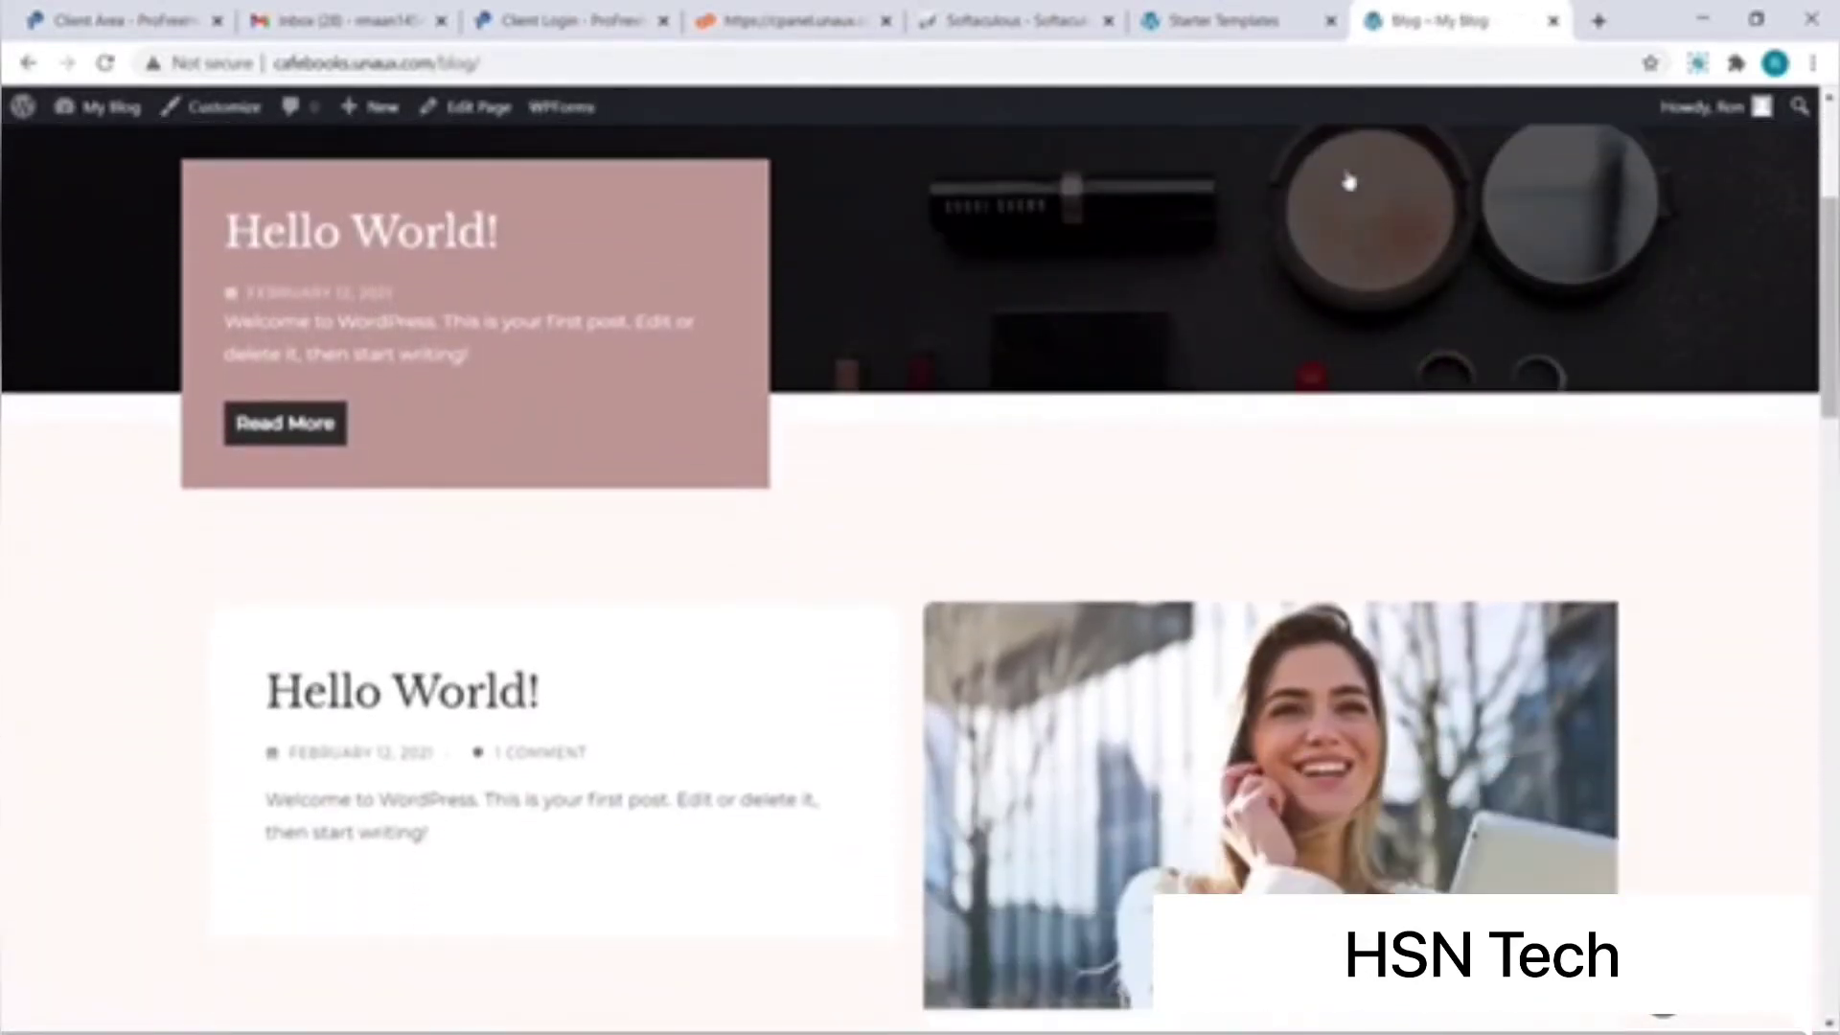
{"action": "scroll", "coordinate": [1349, 182], "scroll_direction": "up", "scroll_amount": 5}
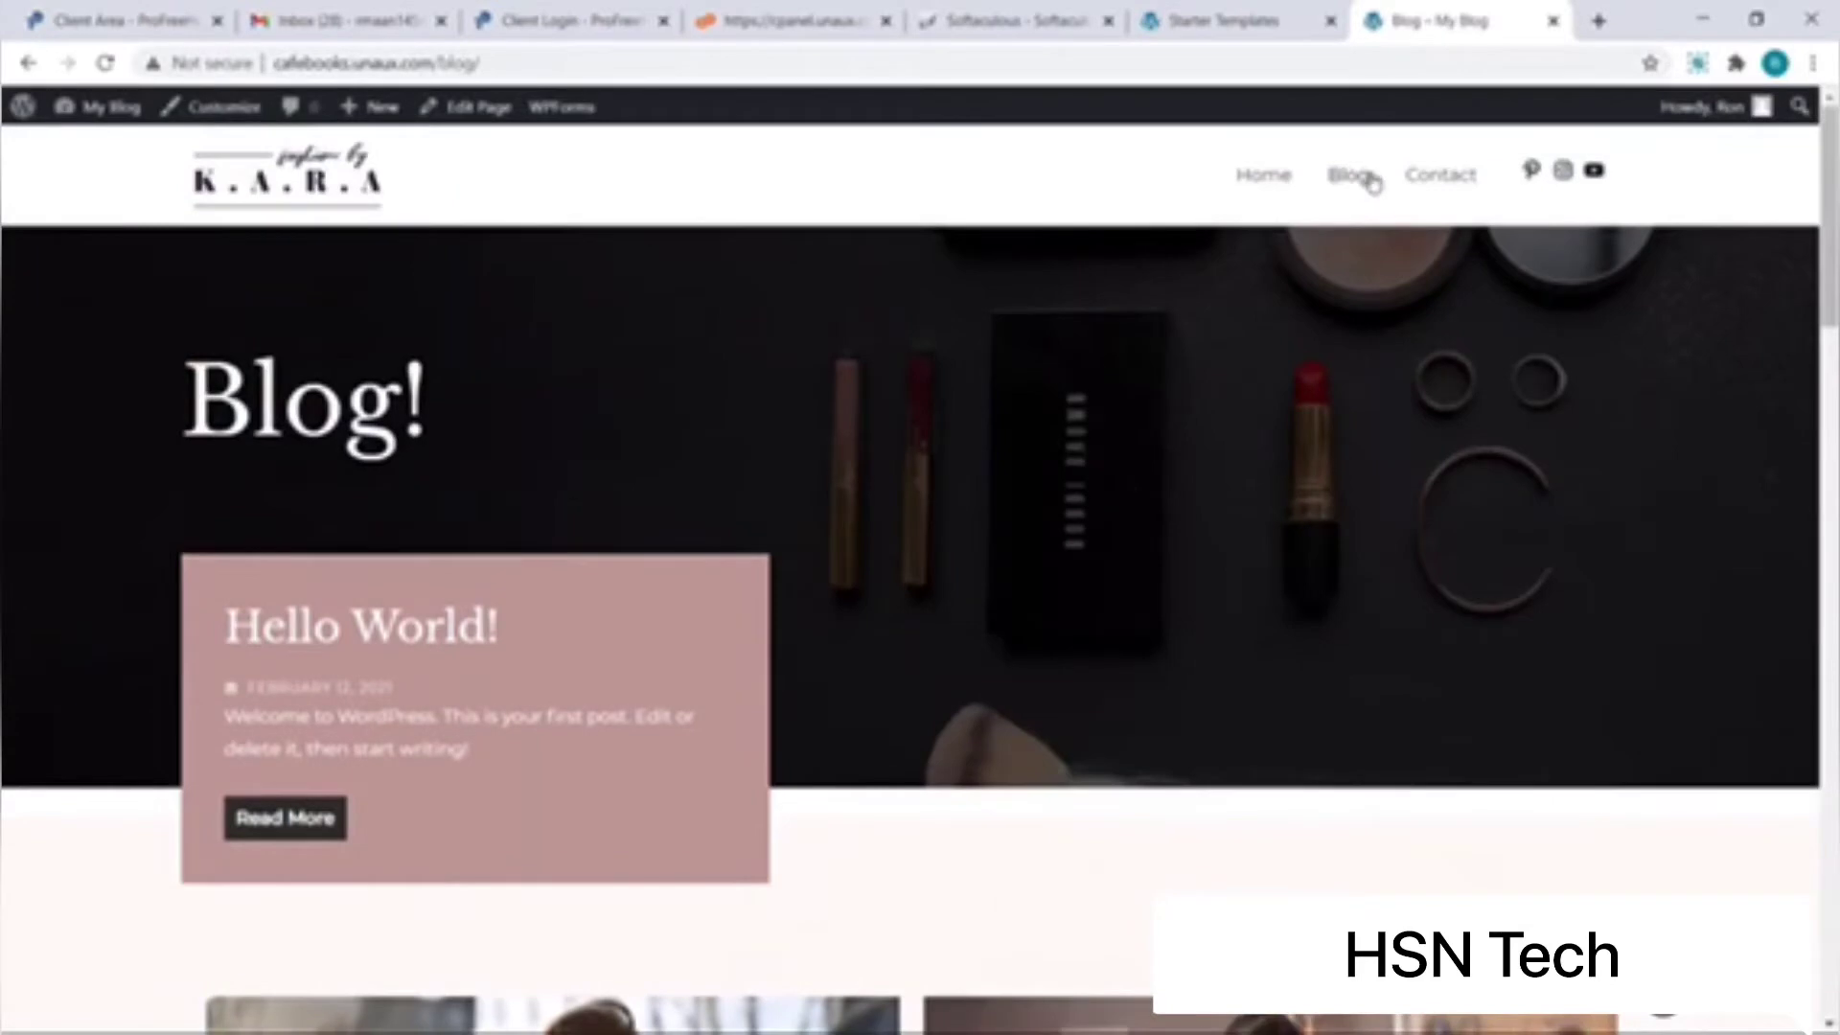
Step: Browse the Contact page, then return to the Home page
{"action": "left_click", "coordinate": [1423, 187]}
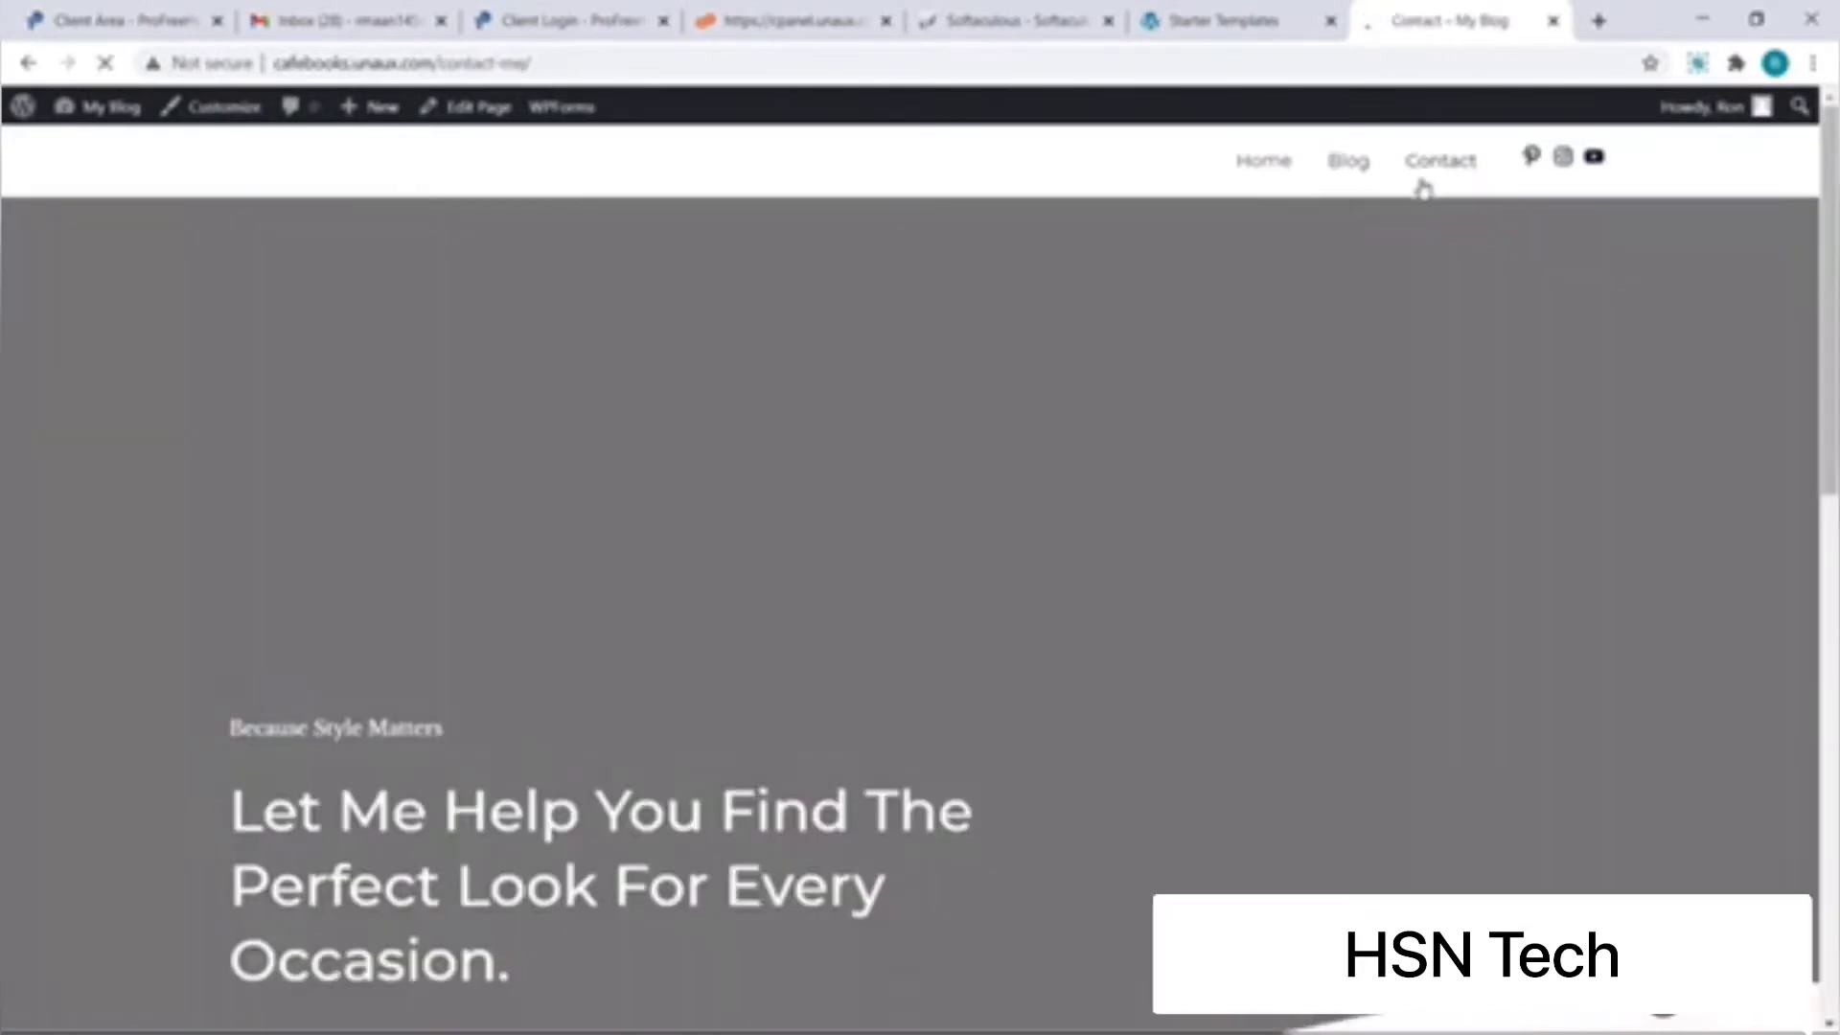
{"action": "scroll", "coordinate": [1423, 187], "scroll_direction": "down", "scroll_amount": 4}
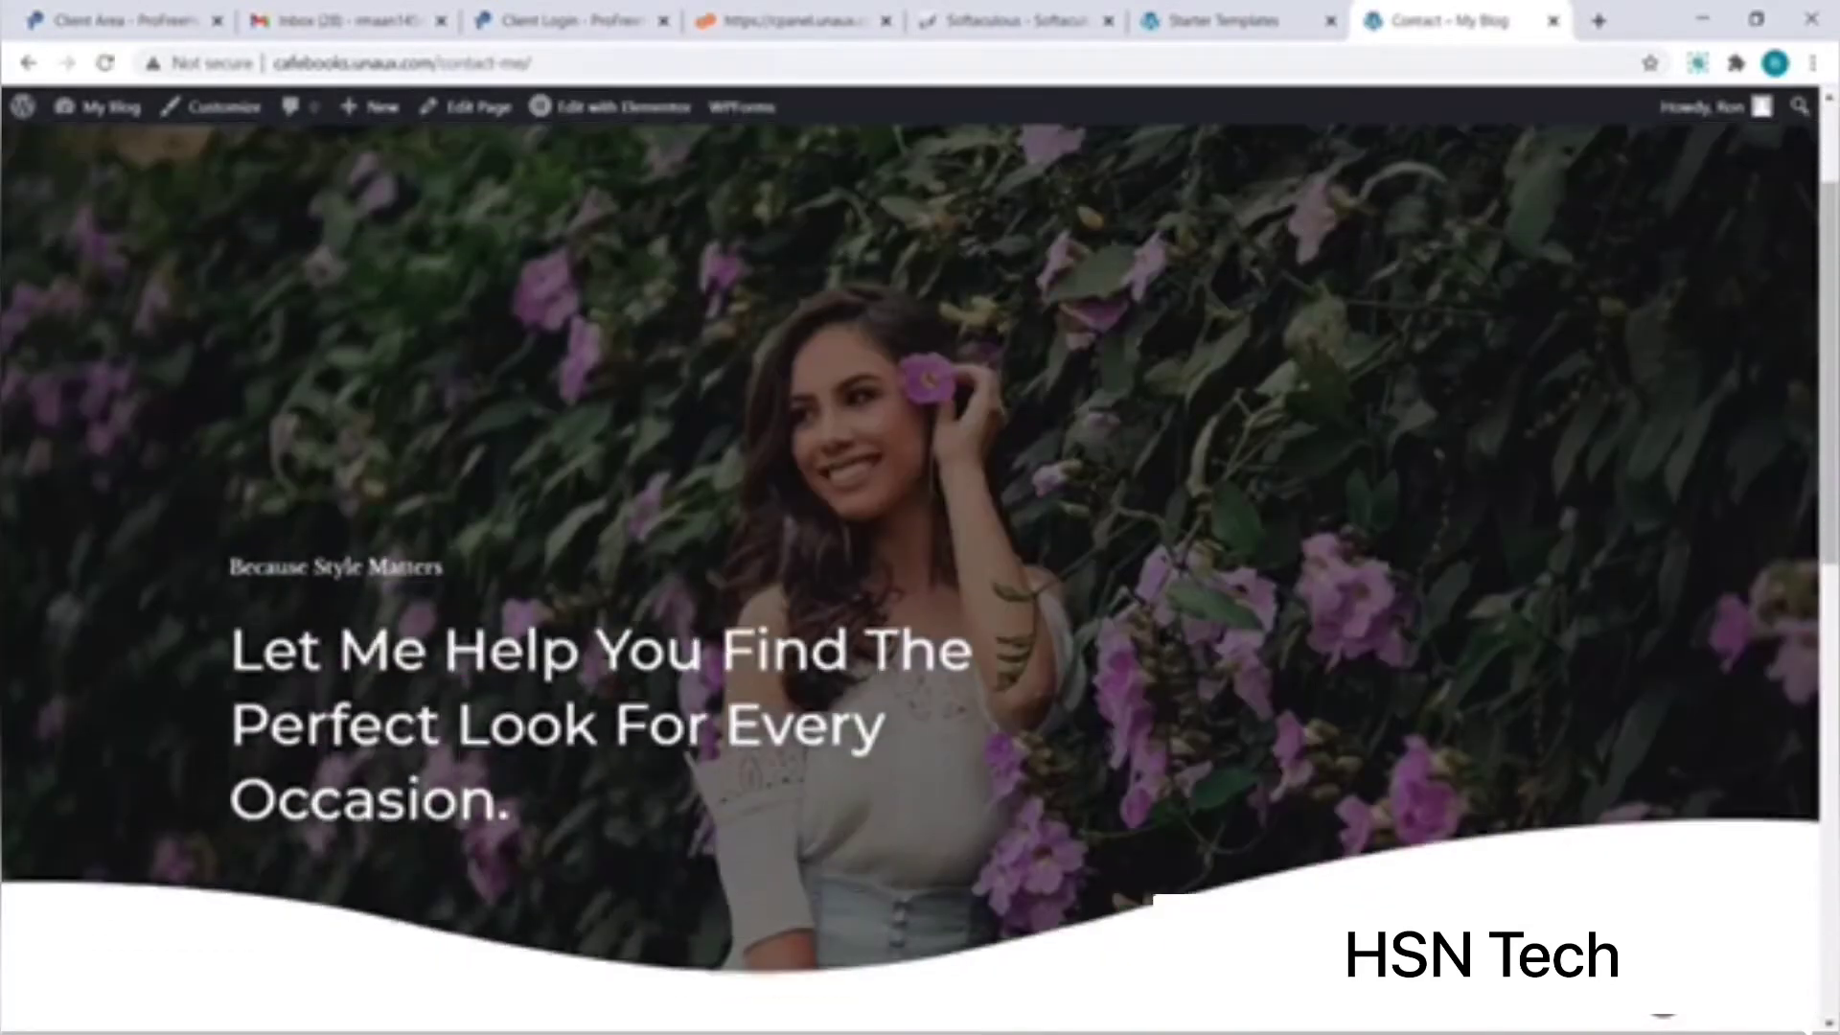
{"action": "scroll", "coordinate": [920, 518], "scroll_direction": "down", "scroll_amount": 3}
{"action": "scroll", "coordinate": [920, 517], "scroll_direction": "up", "scroll_amount": 5}
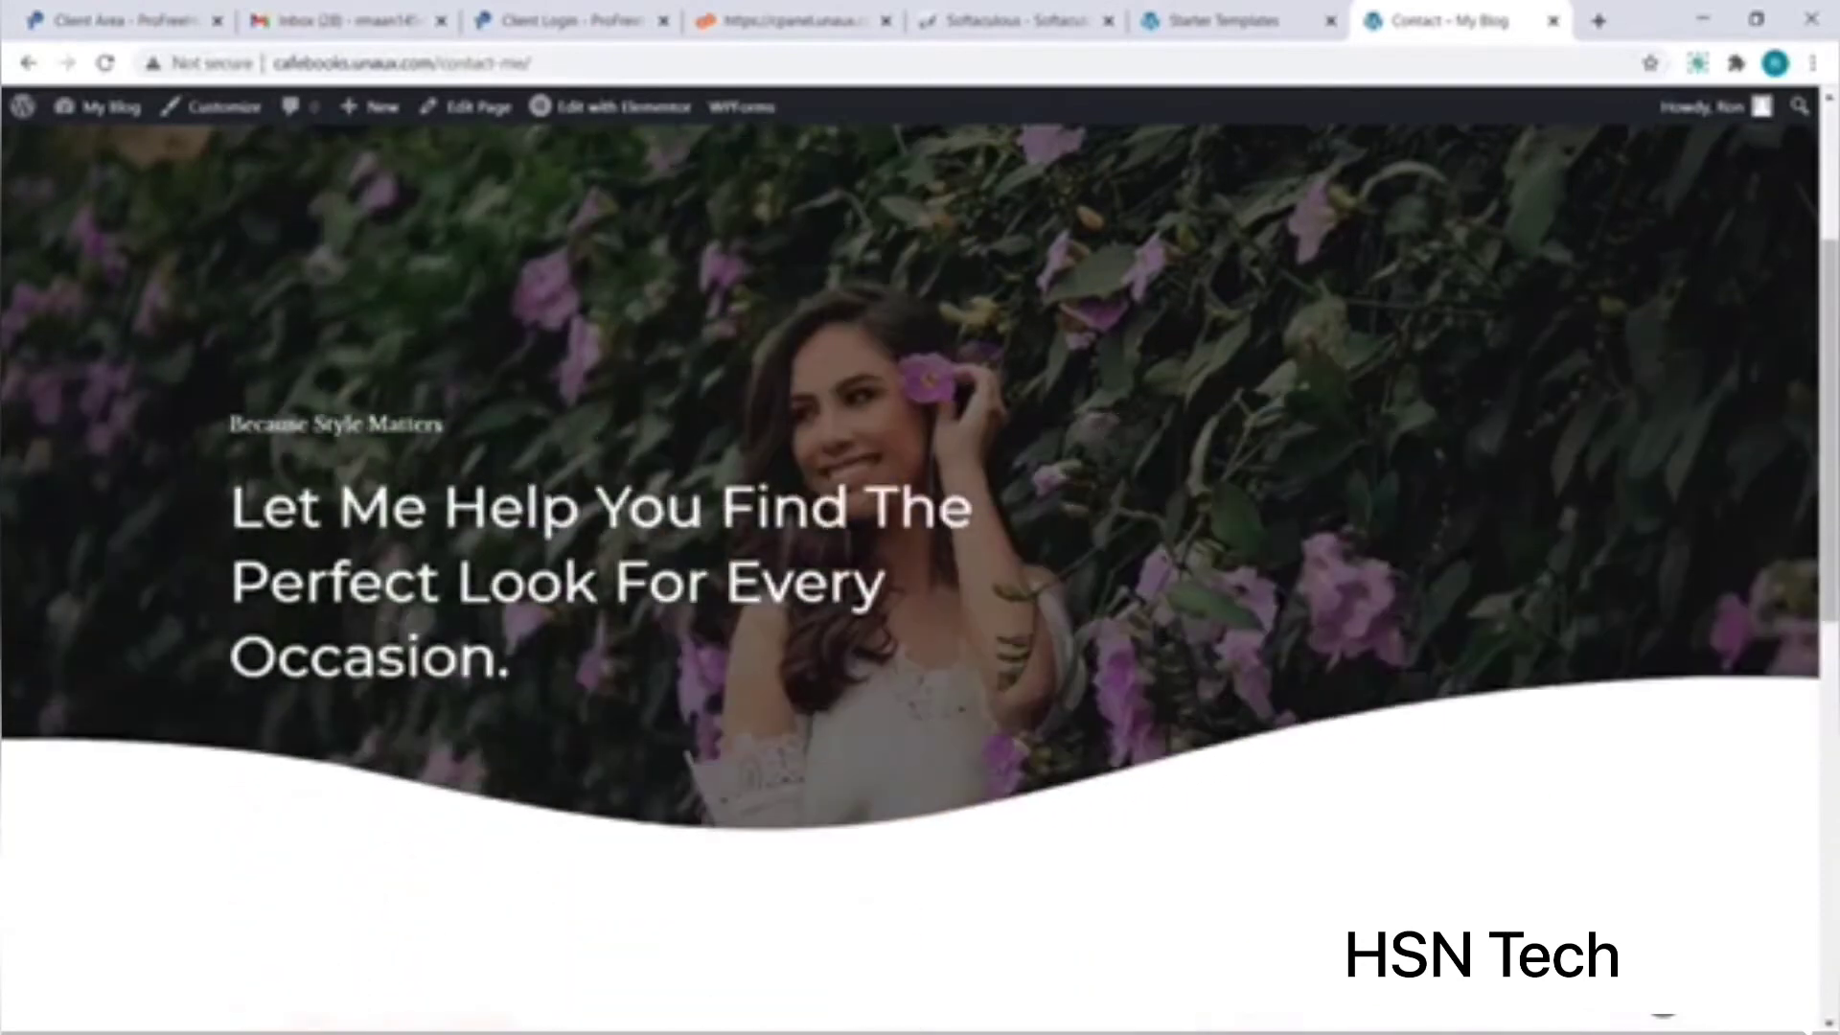
{"action": "scroll", "coordinate": [920, 518], "scroll_direction": "up", "scroll_amount": 2}
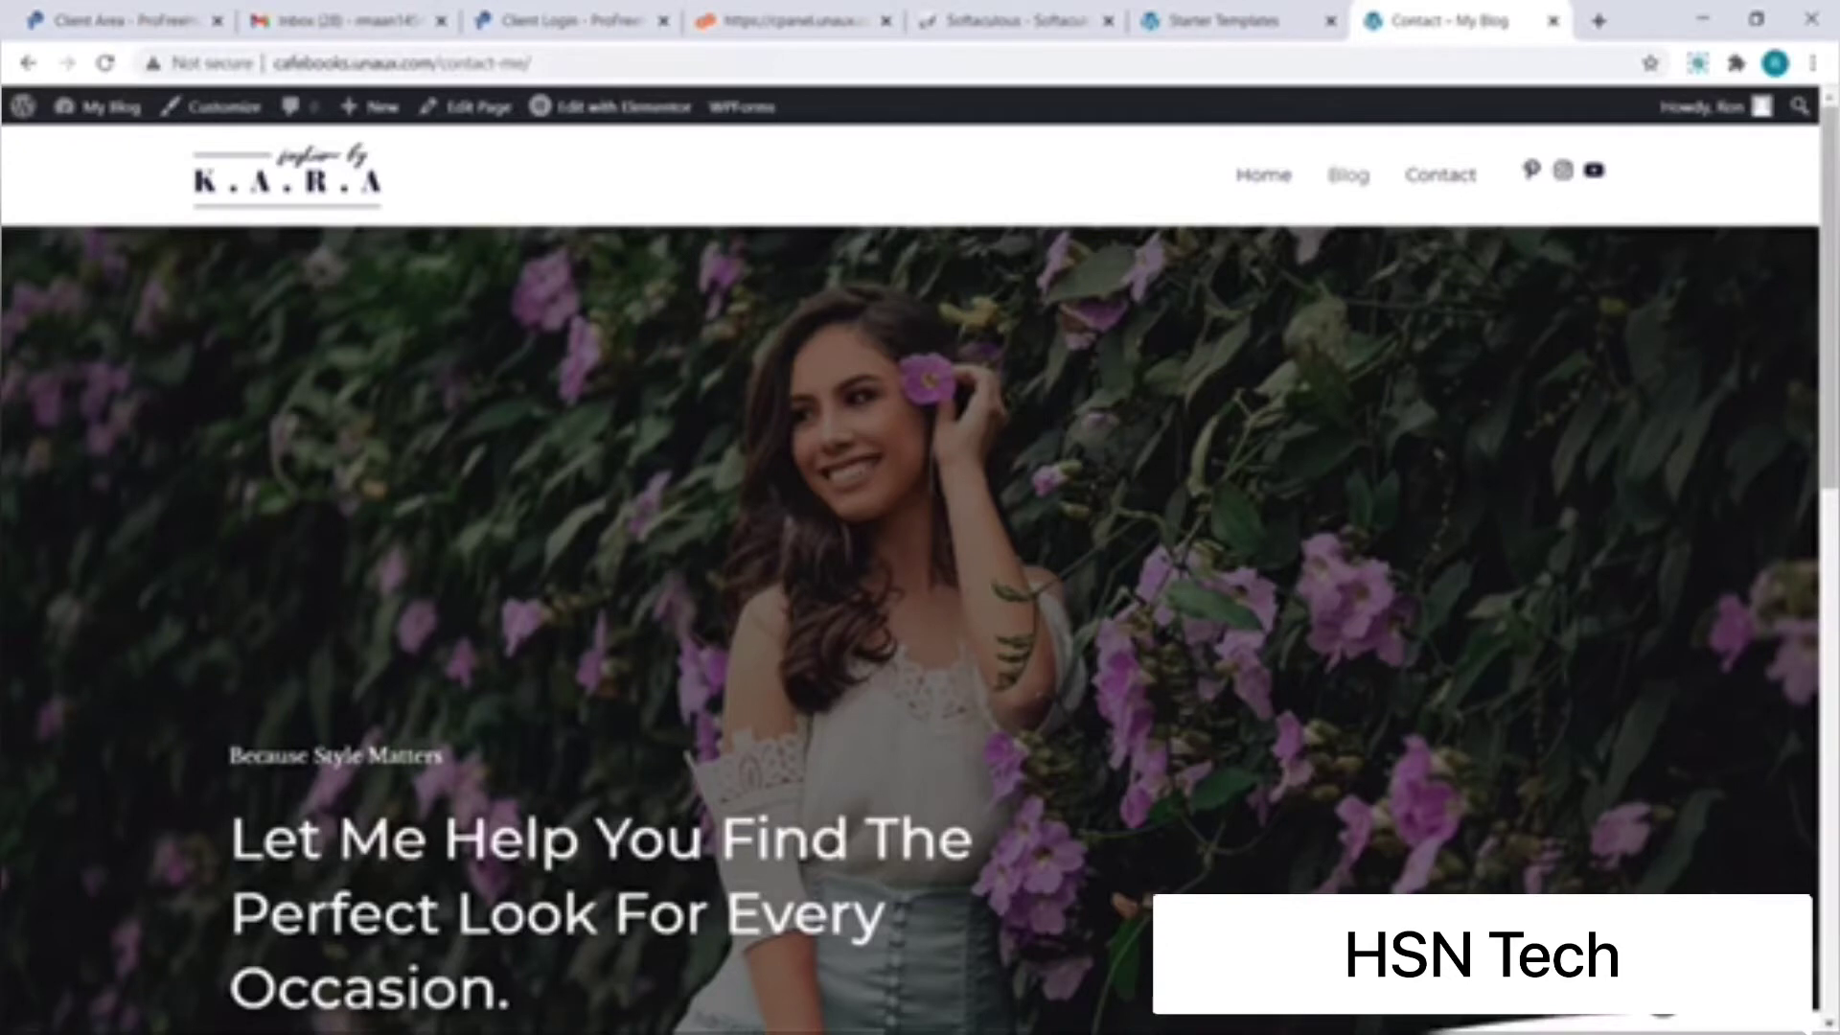
{"action": "left_click", "coordinate": [1262, 178]}
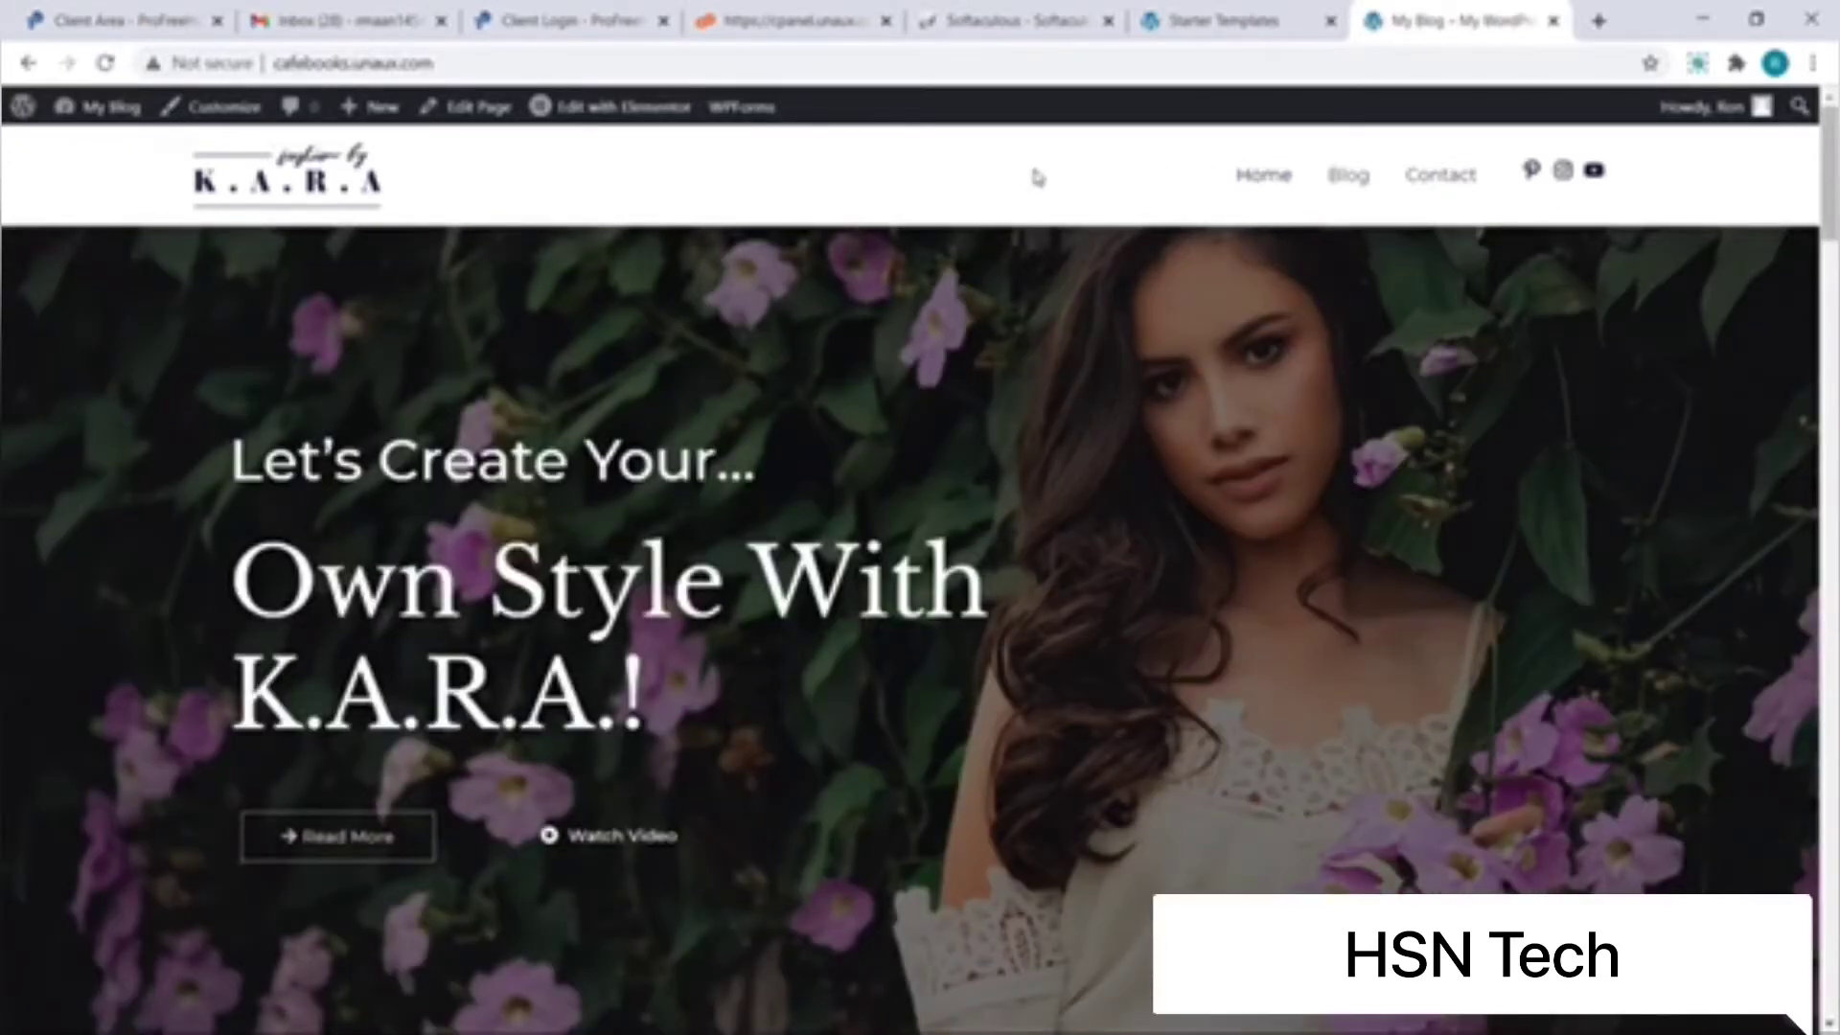
Step: In Elementor, change the hero heading to 'Free Website' with a yellow-green text colour
{"action": "left_click", "coordinate": [657, 111]}
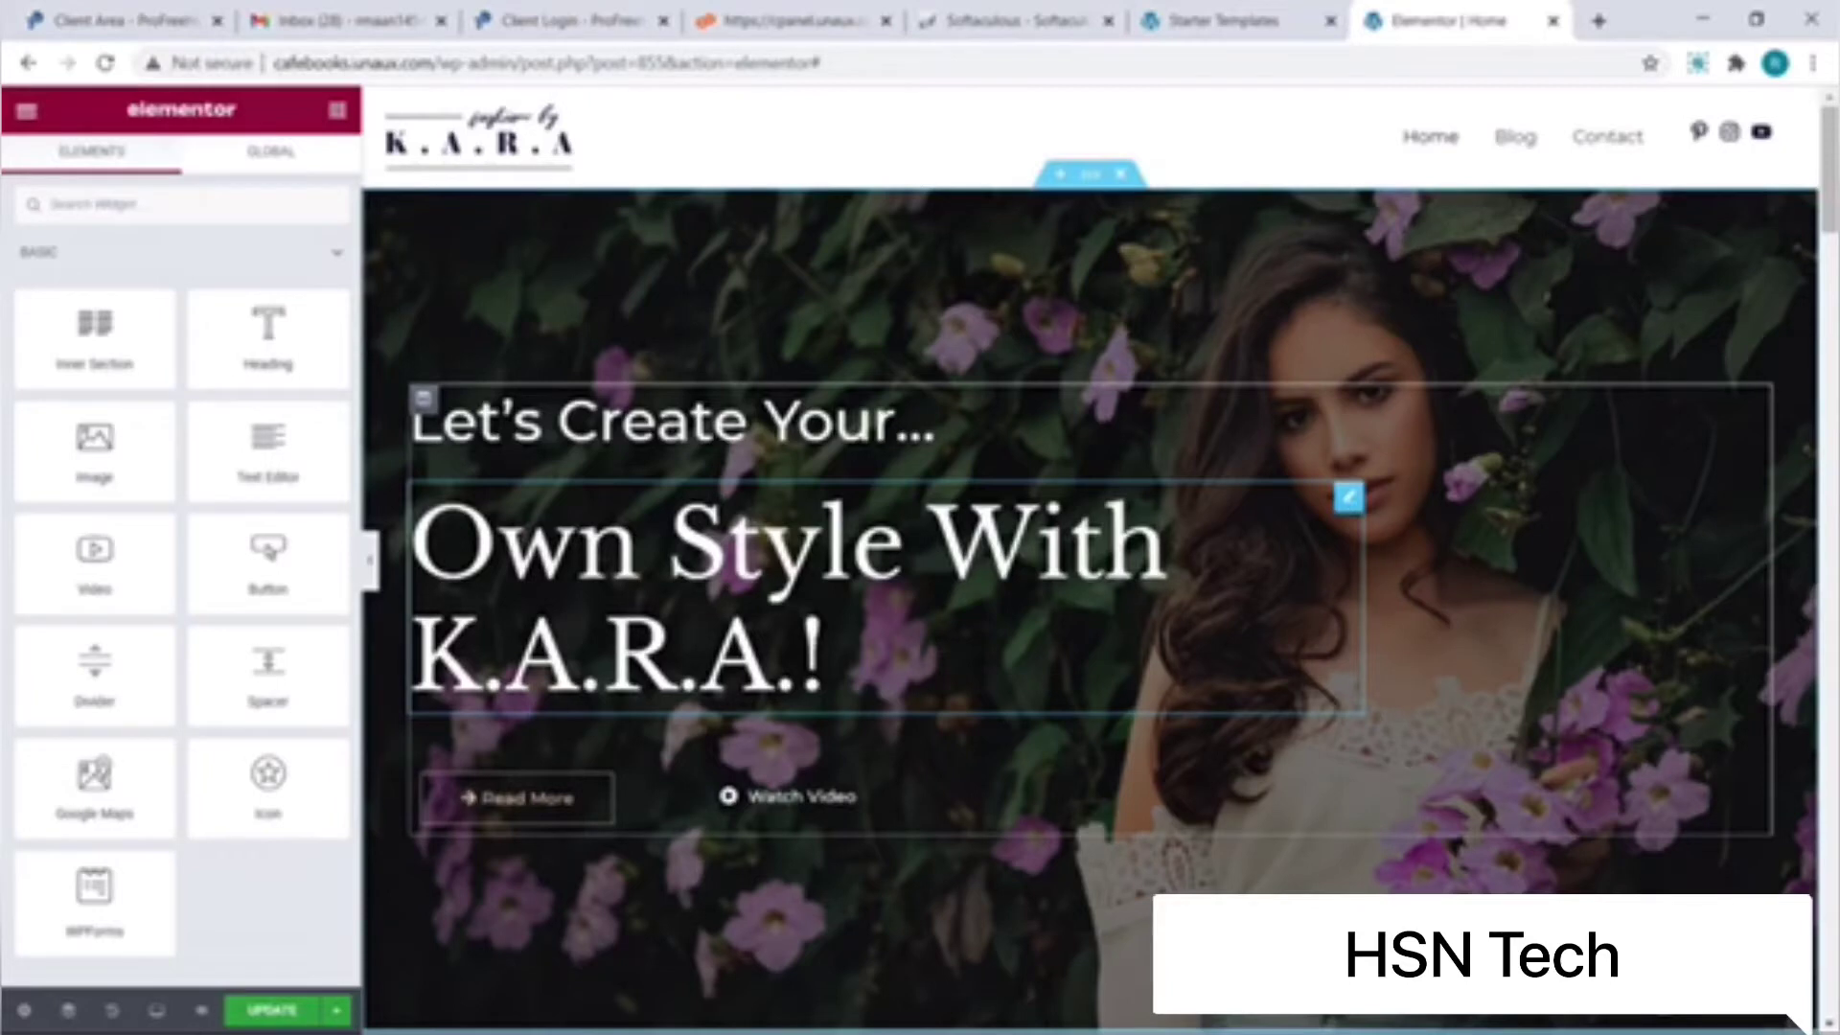
{"action": "left_click", "coordinate": [825, 656]}
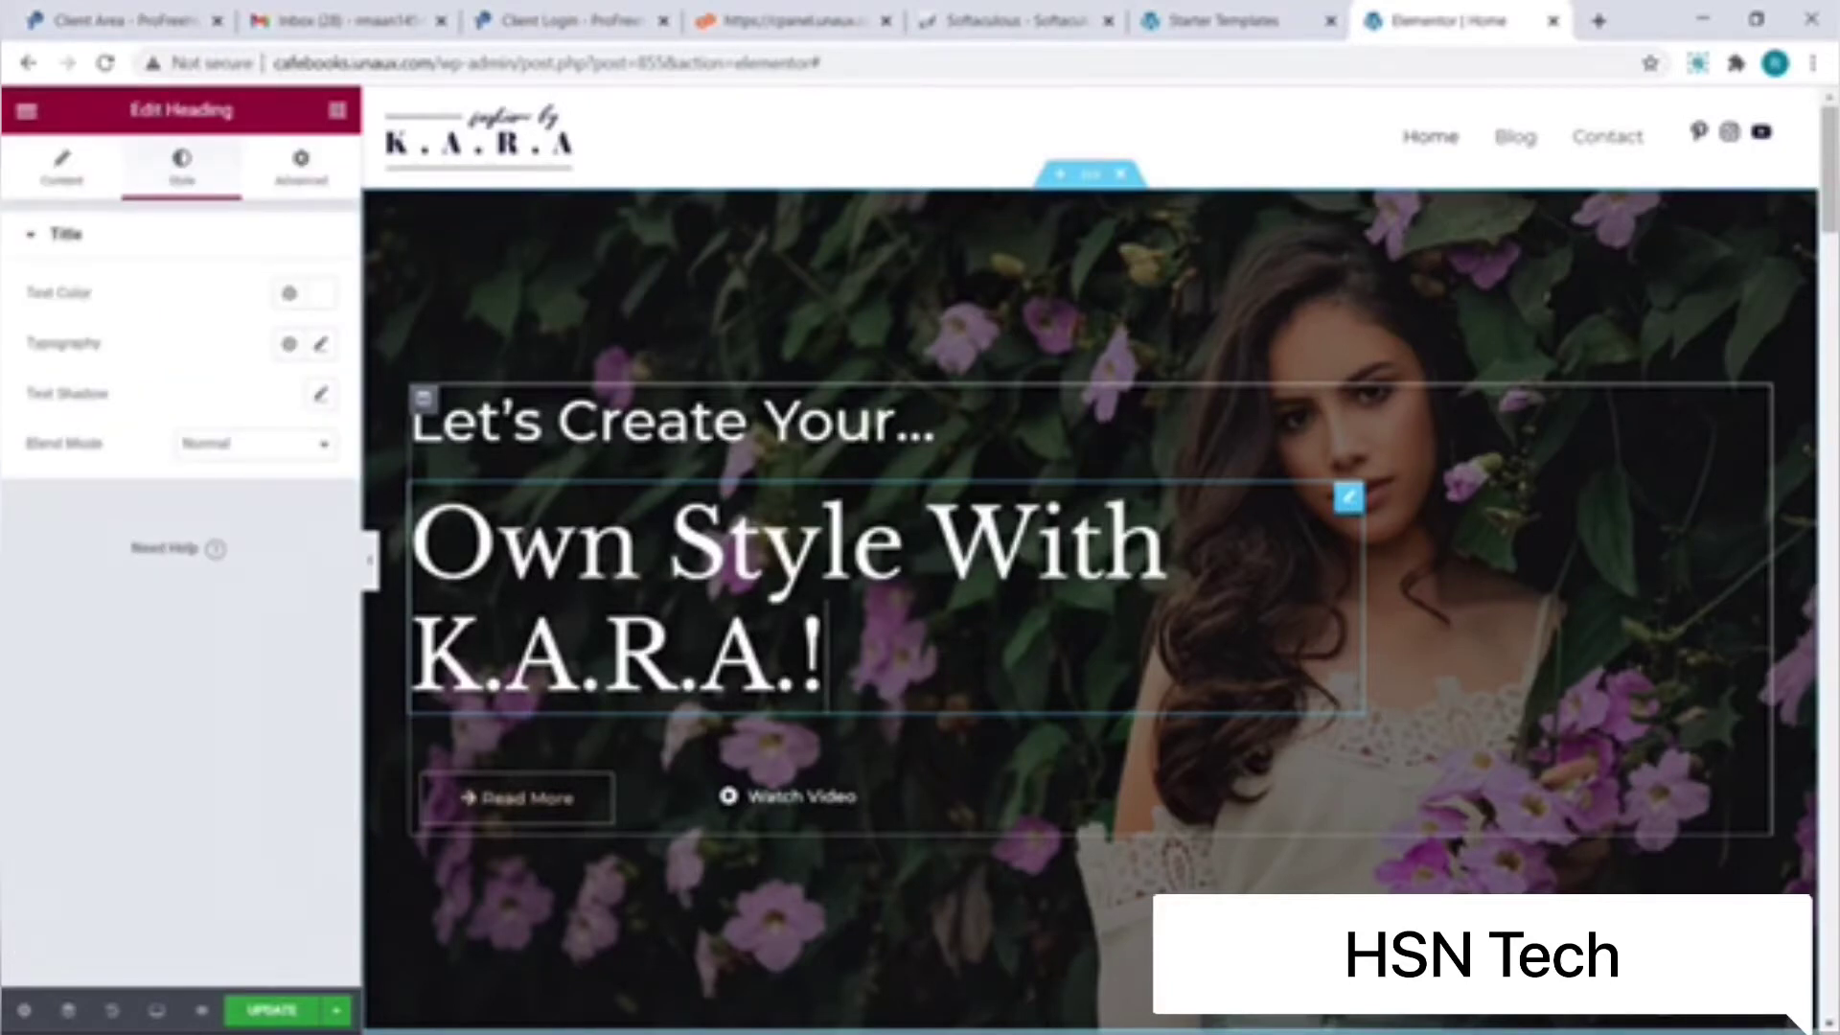
{"action": "key", "text": "ctrl+a"}
{"action": "key", "text": "BackSpace"}
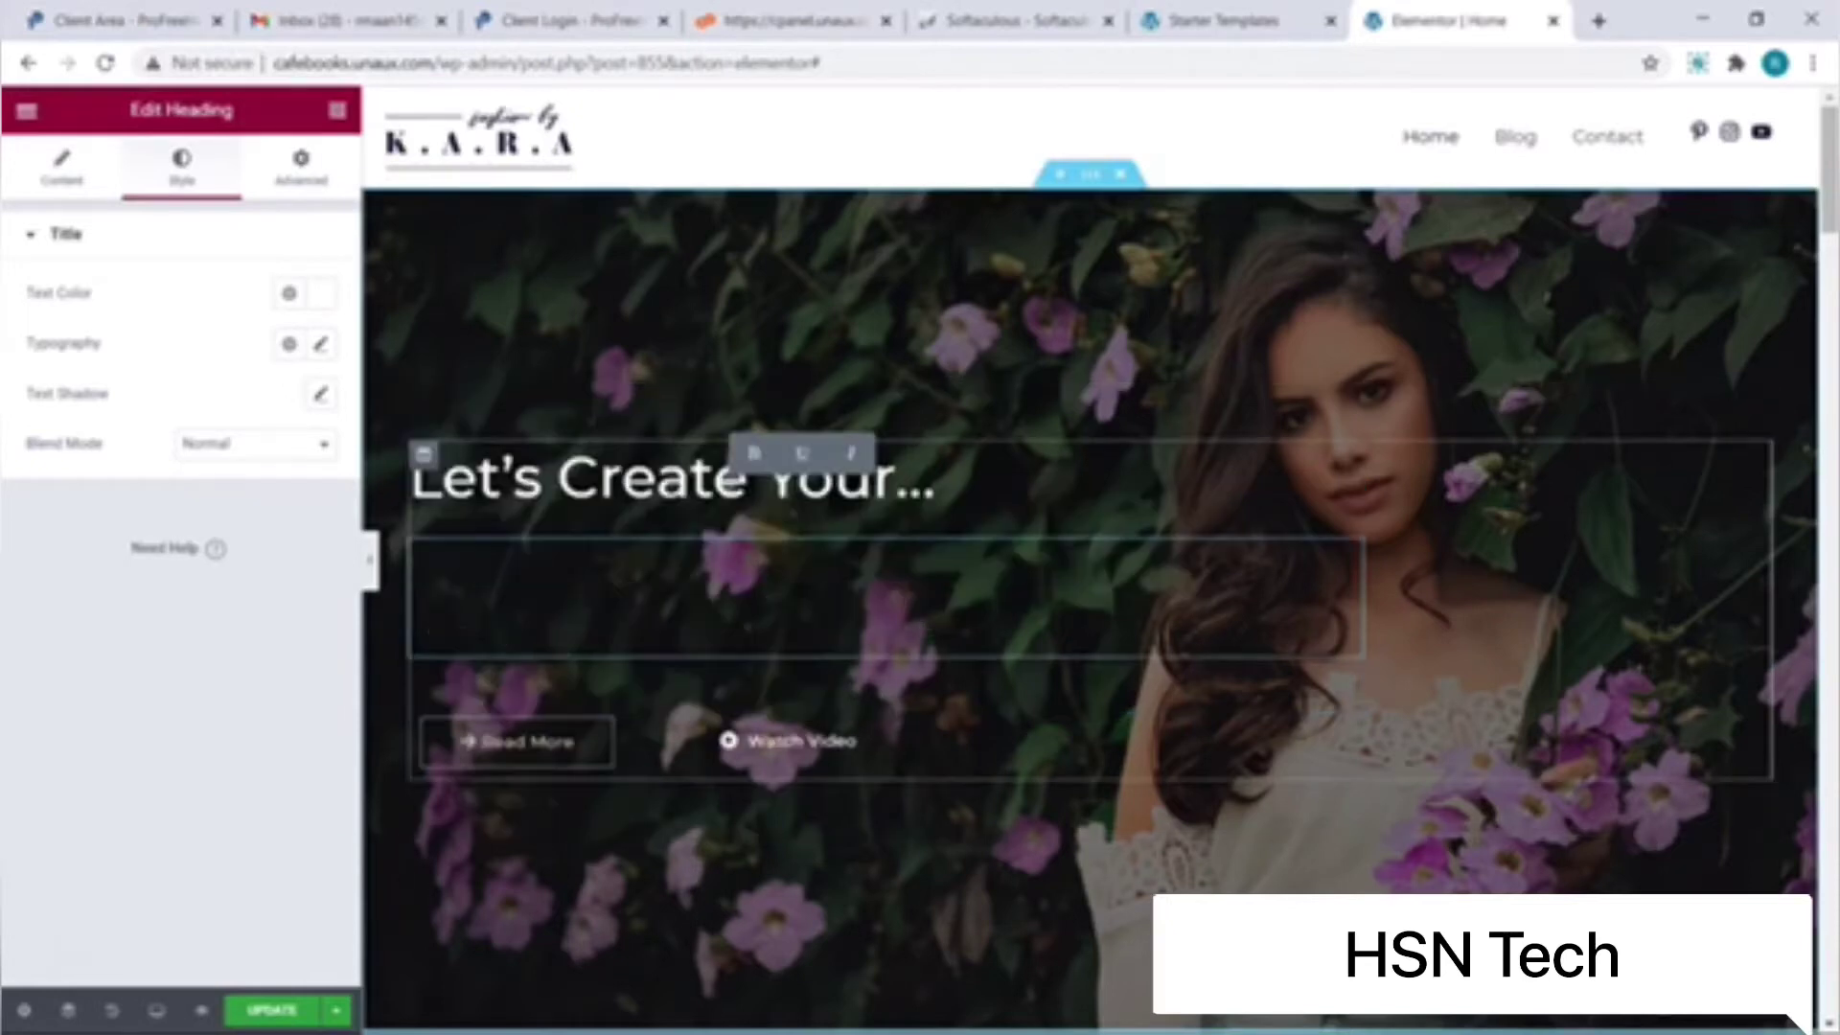
{"action": "type", "text": "Free Website"}
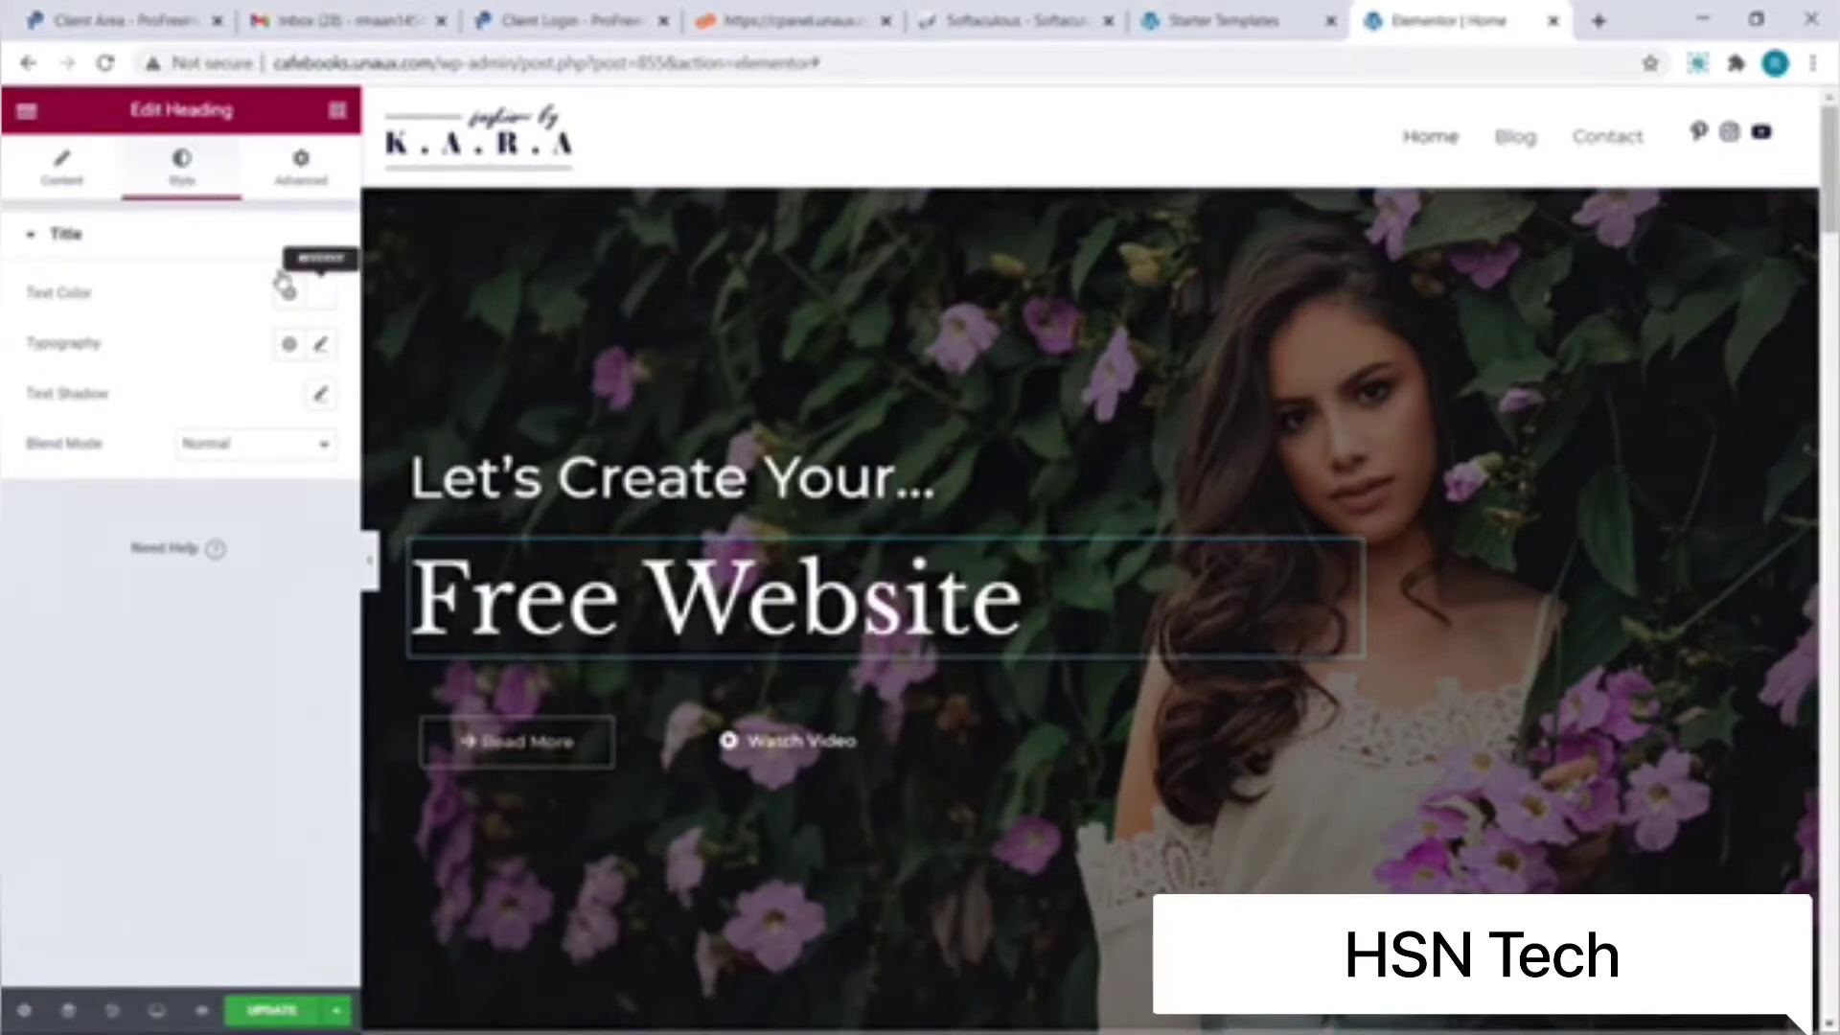
{"action": "left_click", "coordinate": [315, 302]}
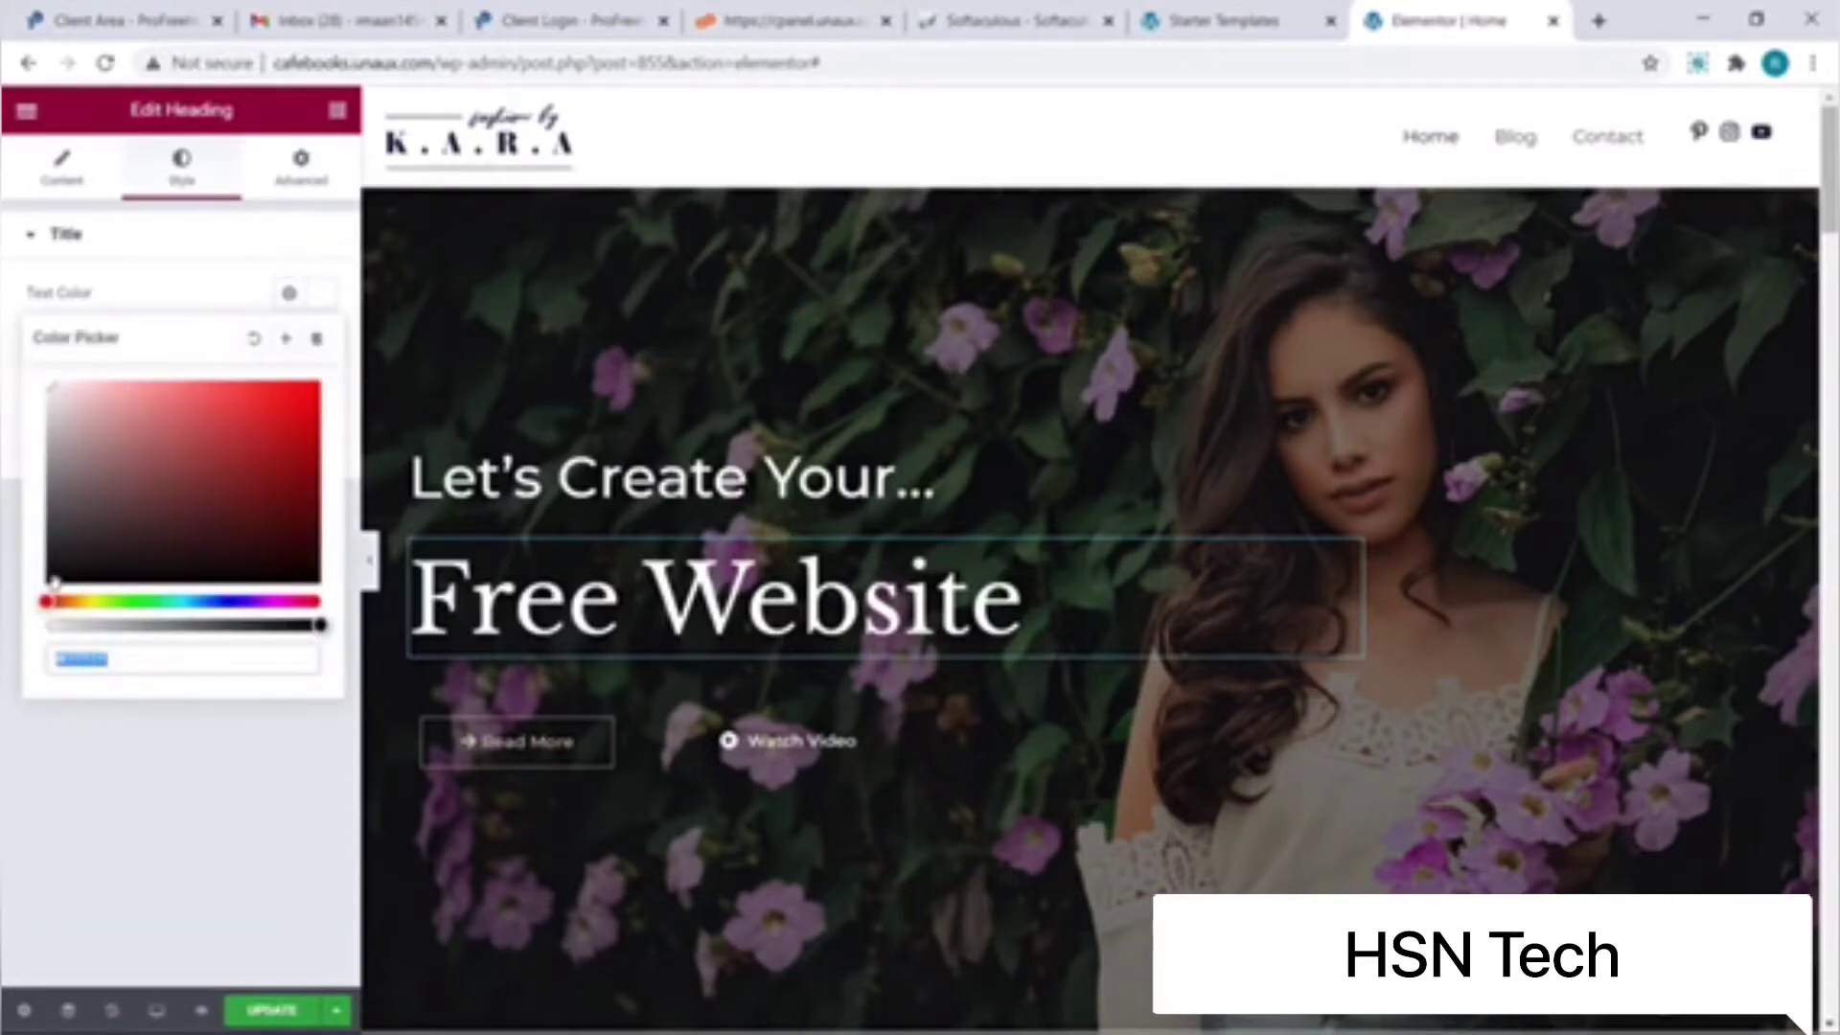
{"action": "left_click", "coordinate": [300, 422]}
{"action": "left_click_drag", "start_coordinate": [48, 601], "coordinate": [99, 596]}
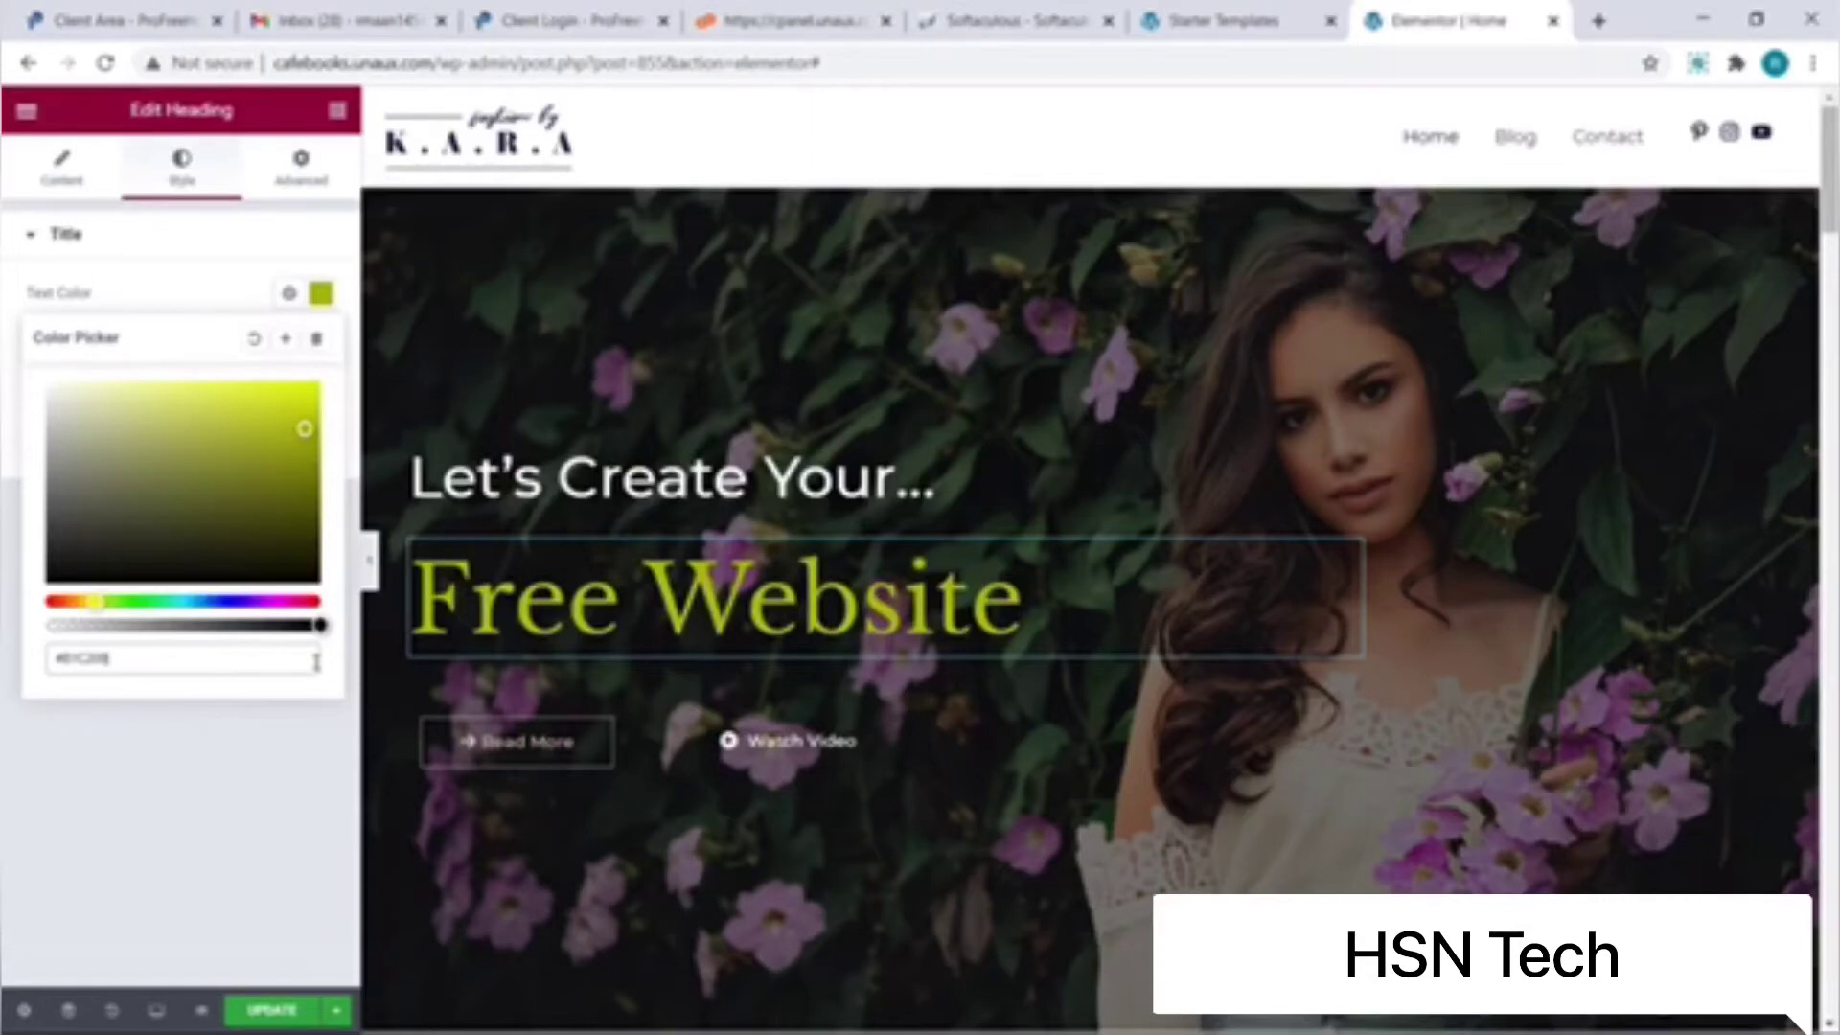
Step: Relabel the Read More button 'Free Tutorial'
{"action": "left_click", "coordinate": [610, 744]}
{"action": "key", "text": "BackSpace"}
{"action": "key", "text": "BackSpace"}
{"action": "key", "text": "BackSpace"}
{"action": "key", "text": "BackSpace"}
{"action": "key", "text": "BackSpace"}
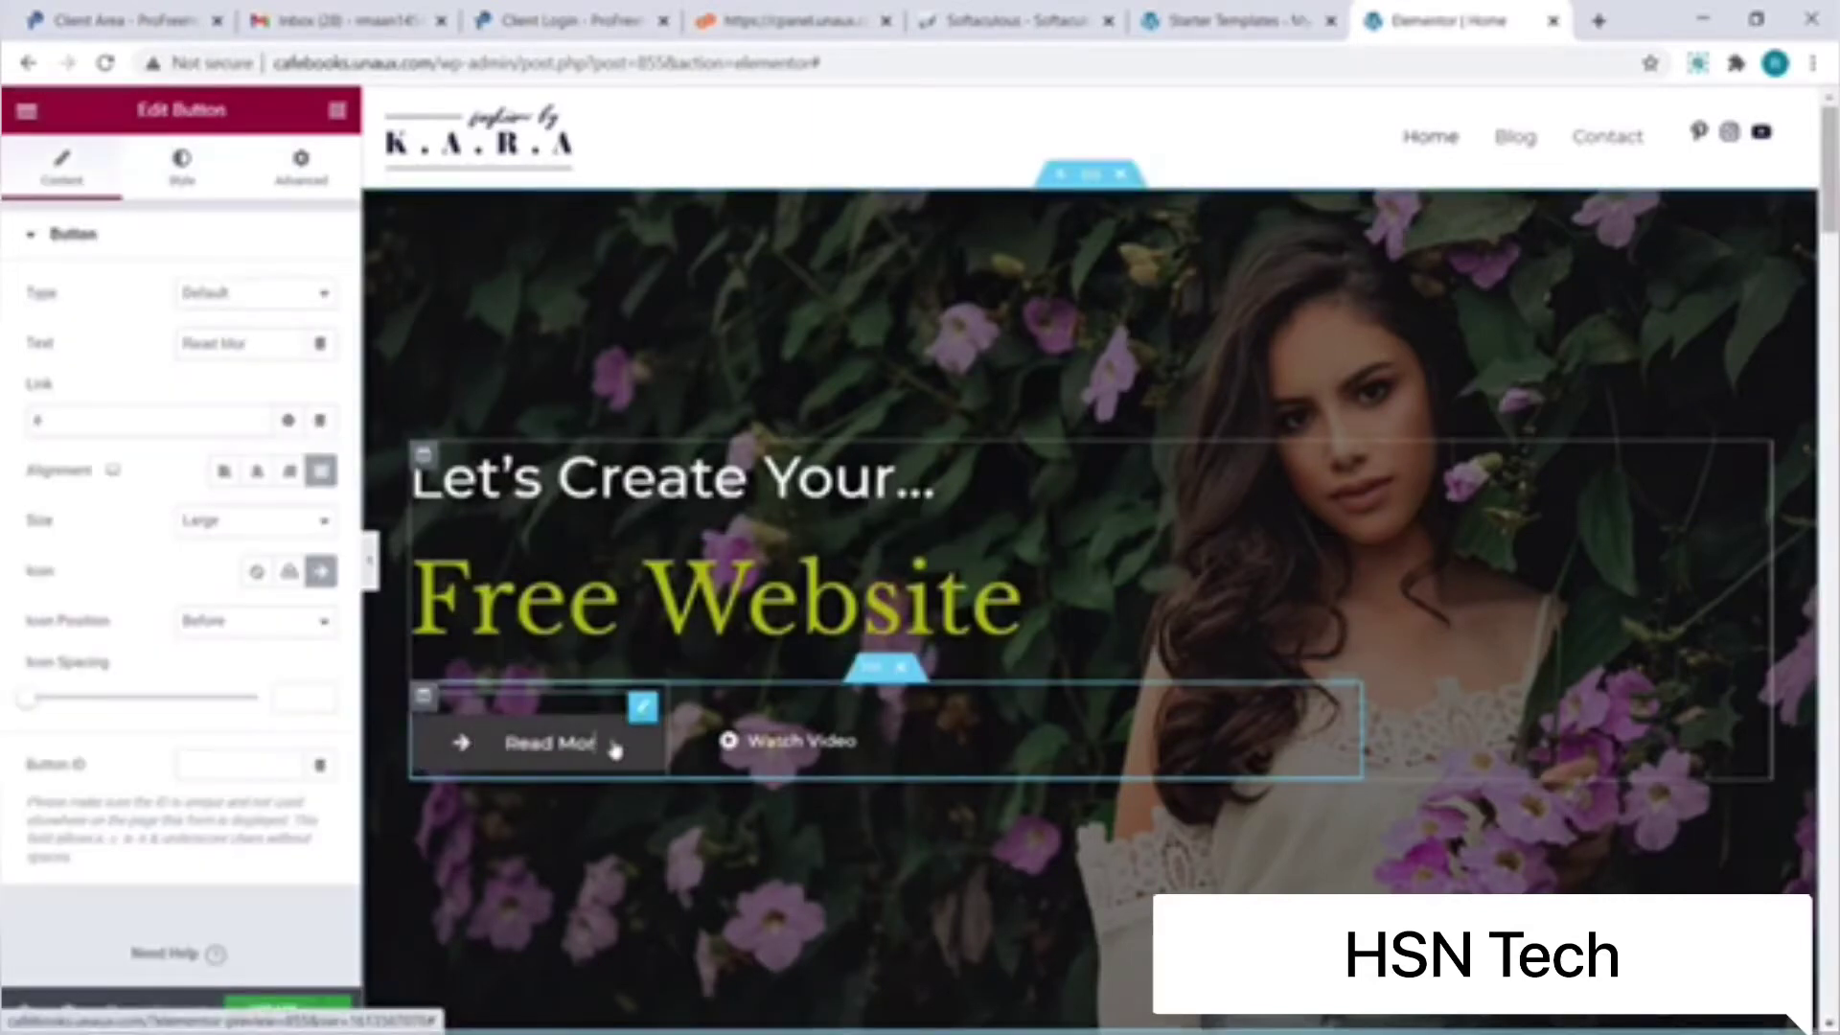
{"action": "key", "text": "BackSpace"}
{"action": "key", "text": "BackSpace"}
{"action": "key", "text": "BackSpace"}
{"action": "key", "text": "BackSpace"}
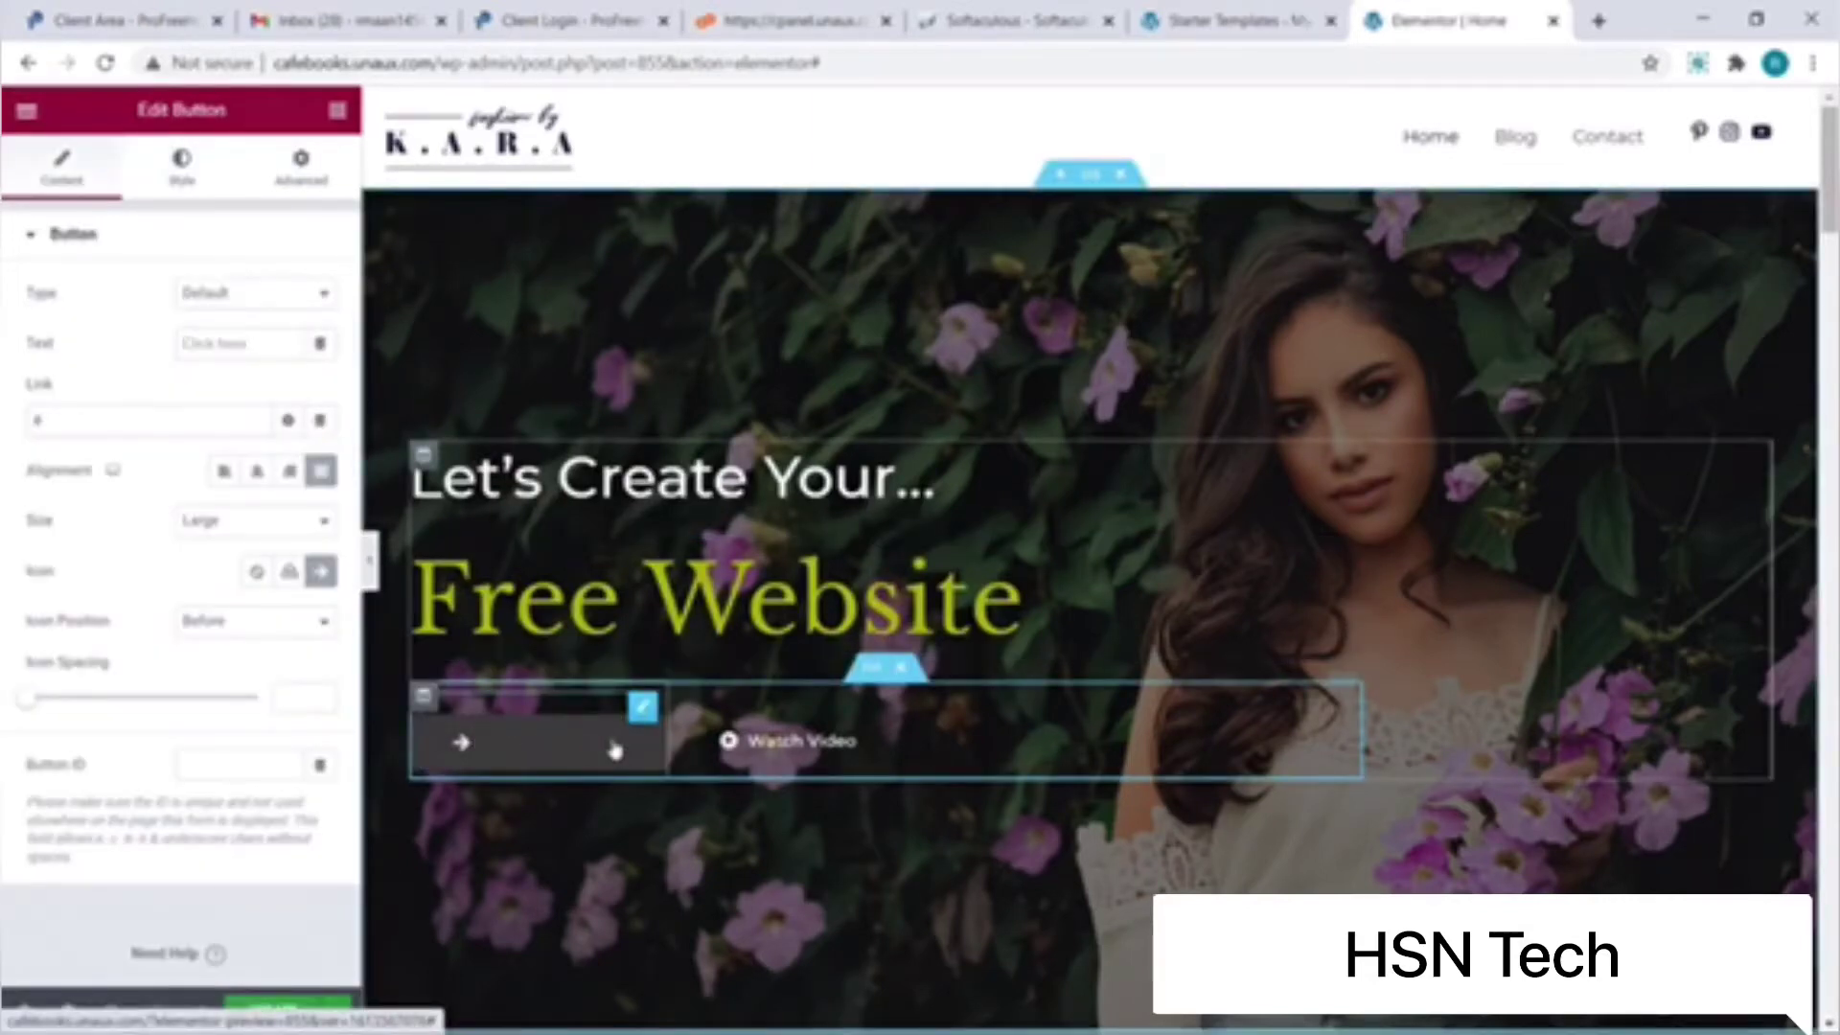
{"action": "type", "text": "Free Tutorial"}
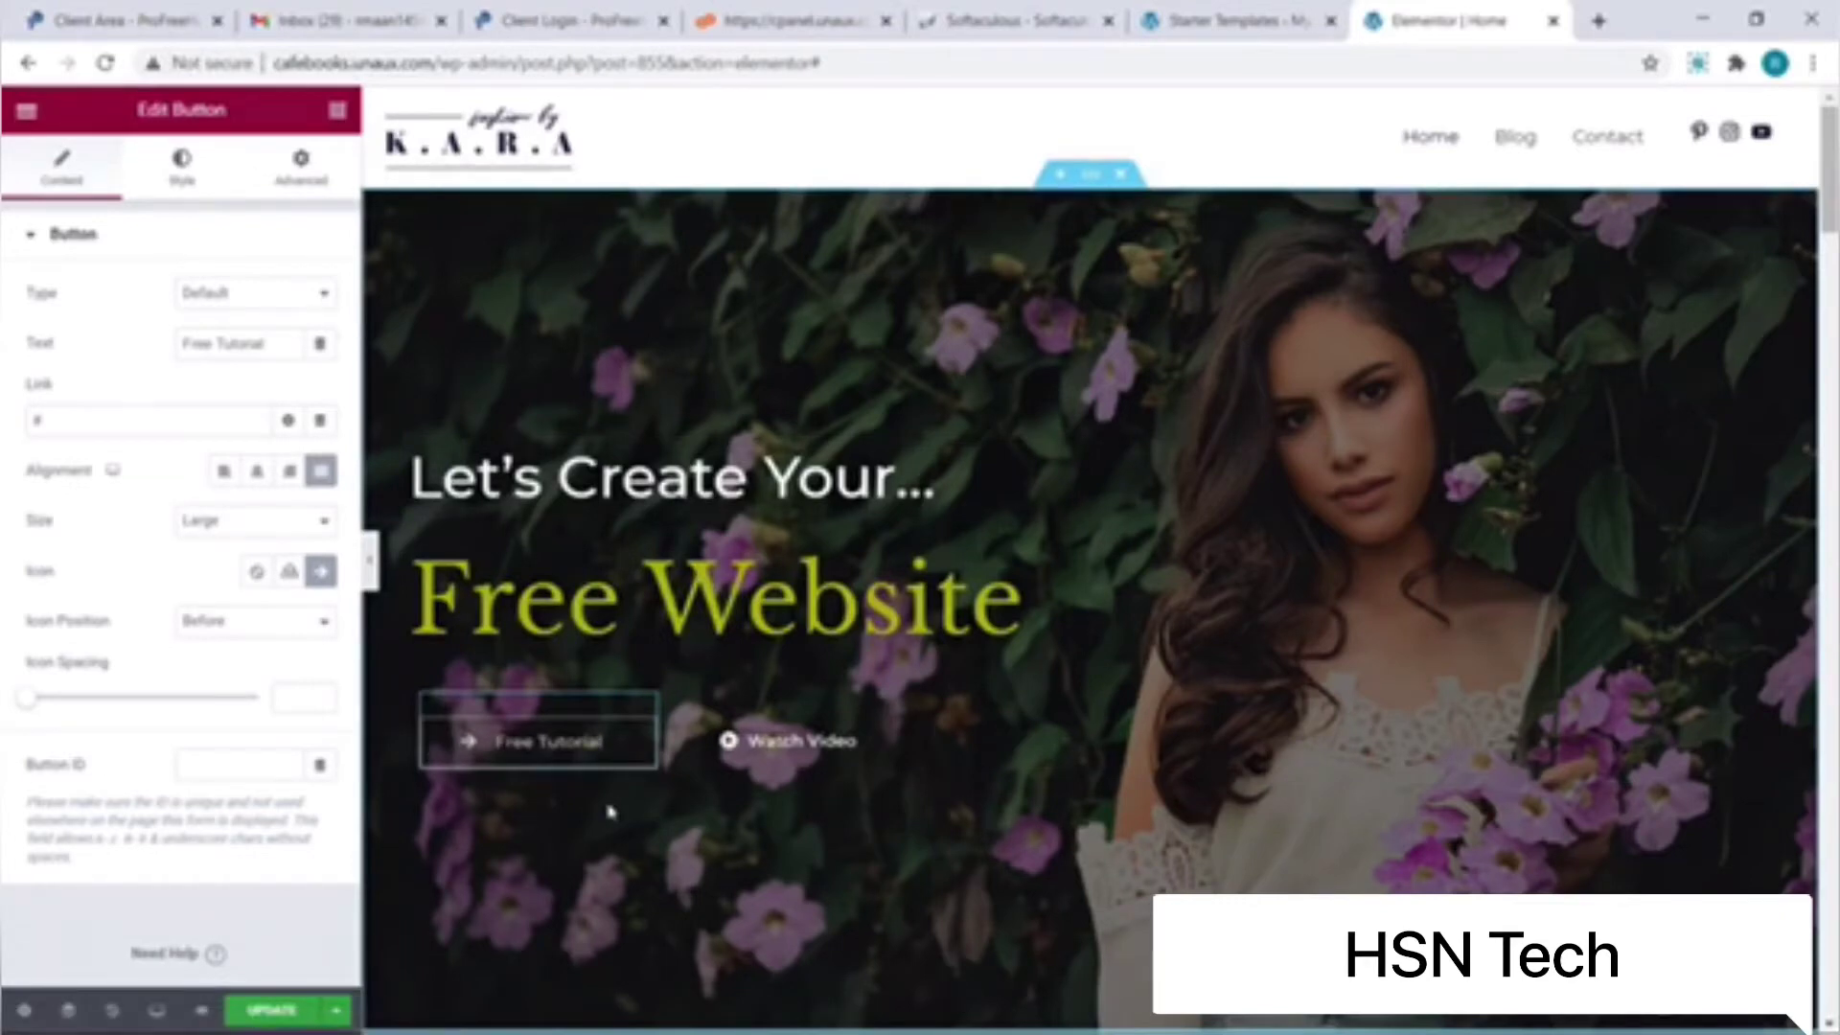
{"action": "scroll", "coordinate": [609, 812], "scroll_direction": "down", "scroll_amount": 3}
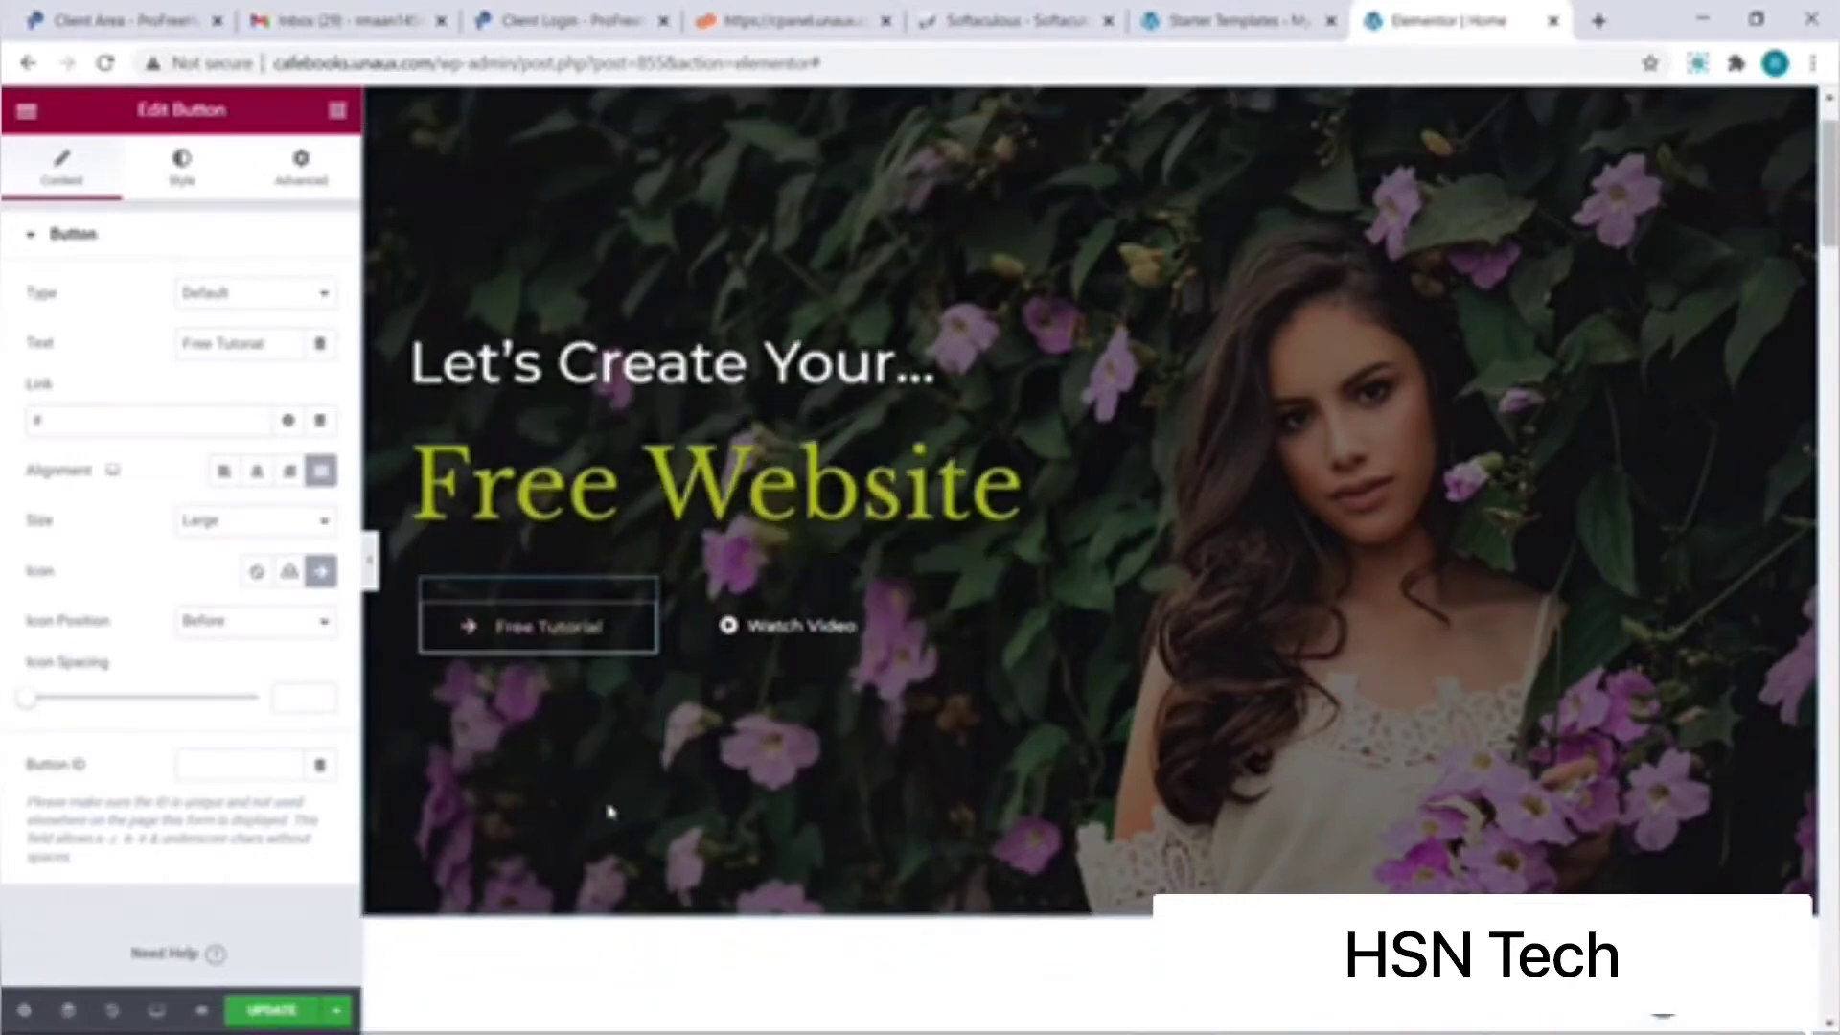
{"action": "scroll", "coordinate": [609, 812], "scroll_direction": "down", "scroll_amount": 7}
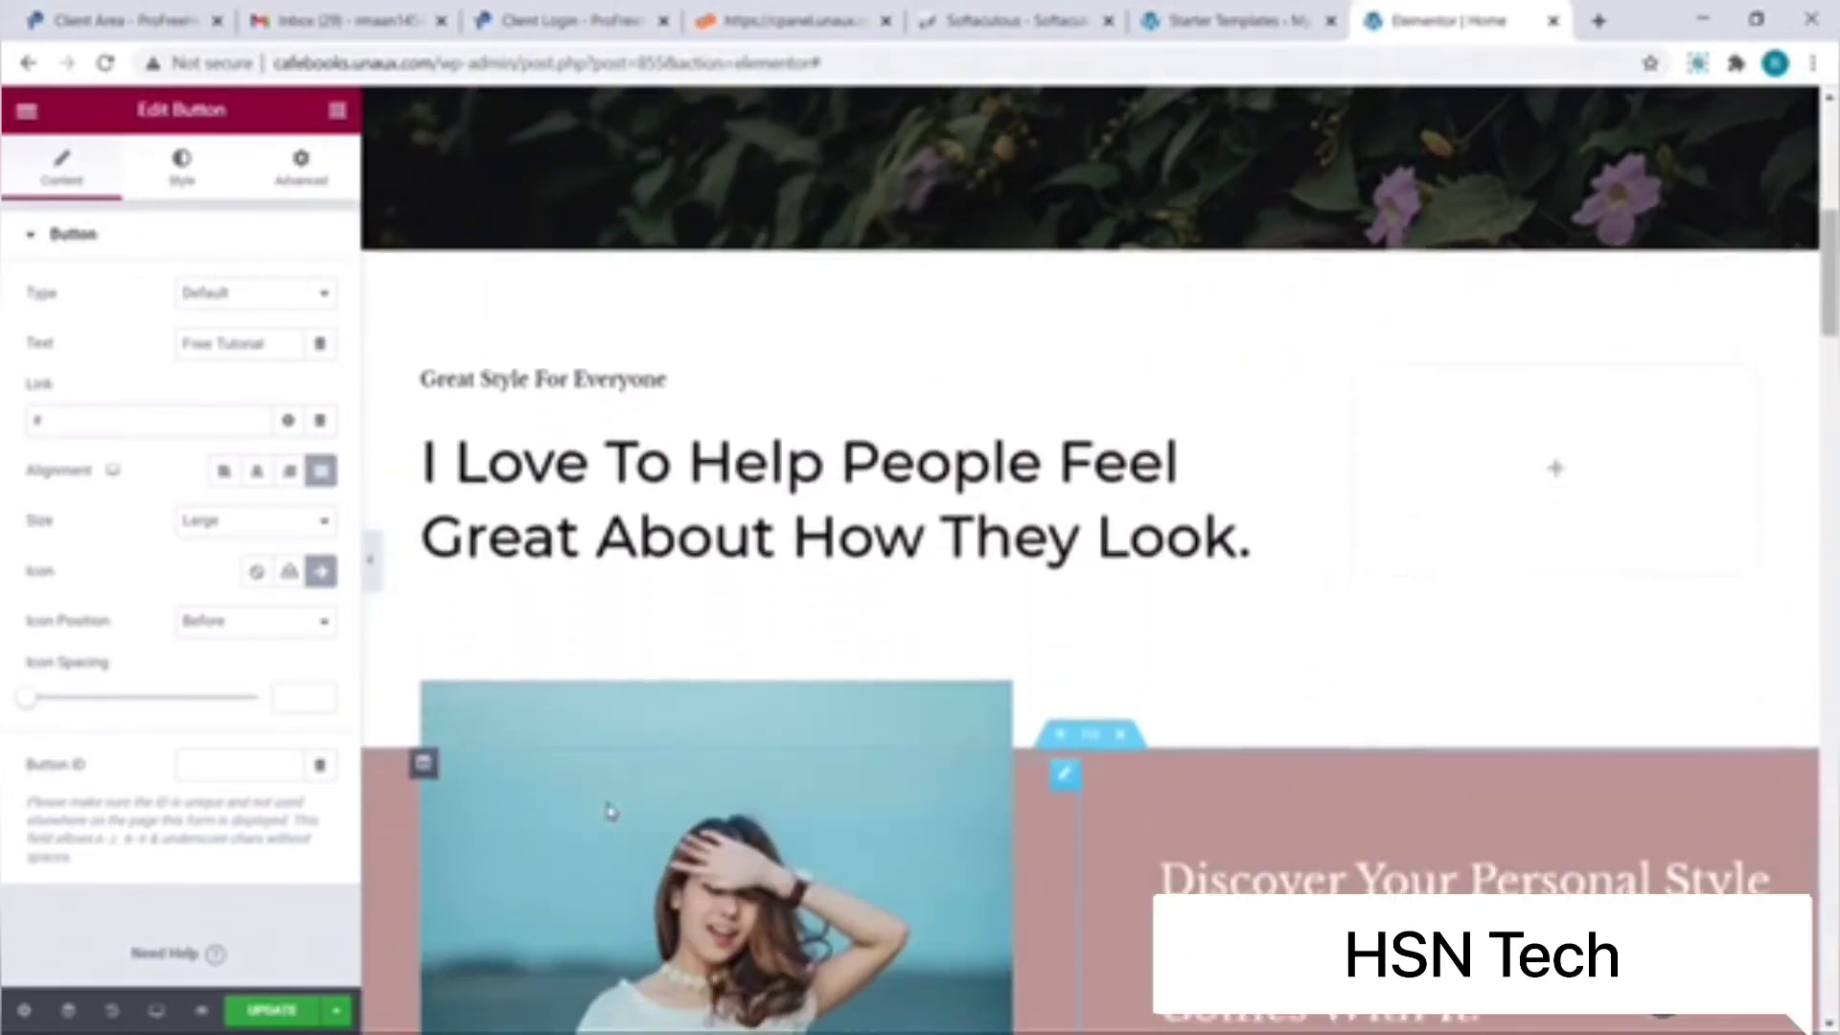
{"action": "scroll", "coordinate": [610, 811], "scroll_direction": "down", "scroll_amount": 3}
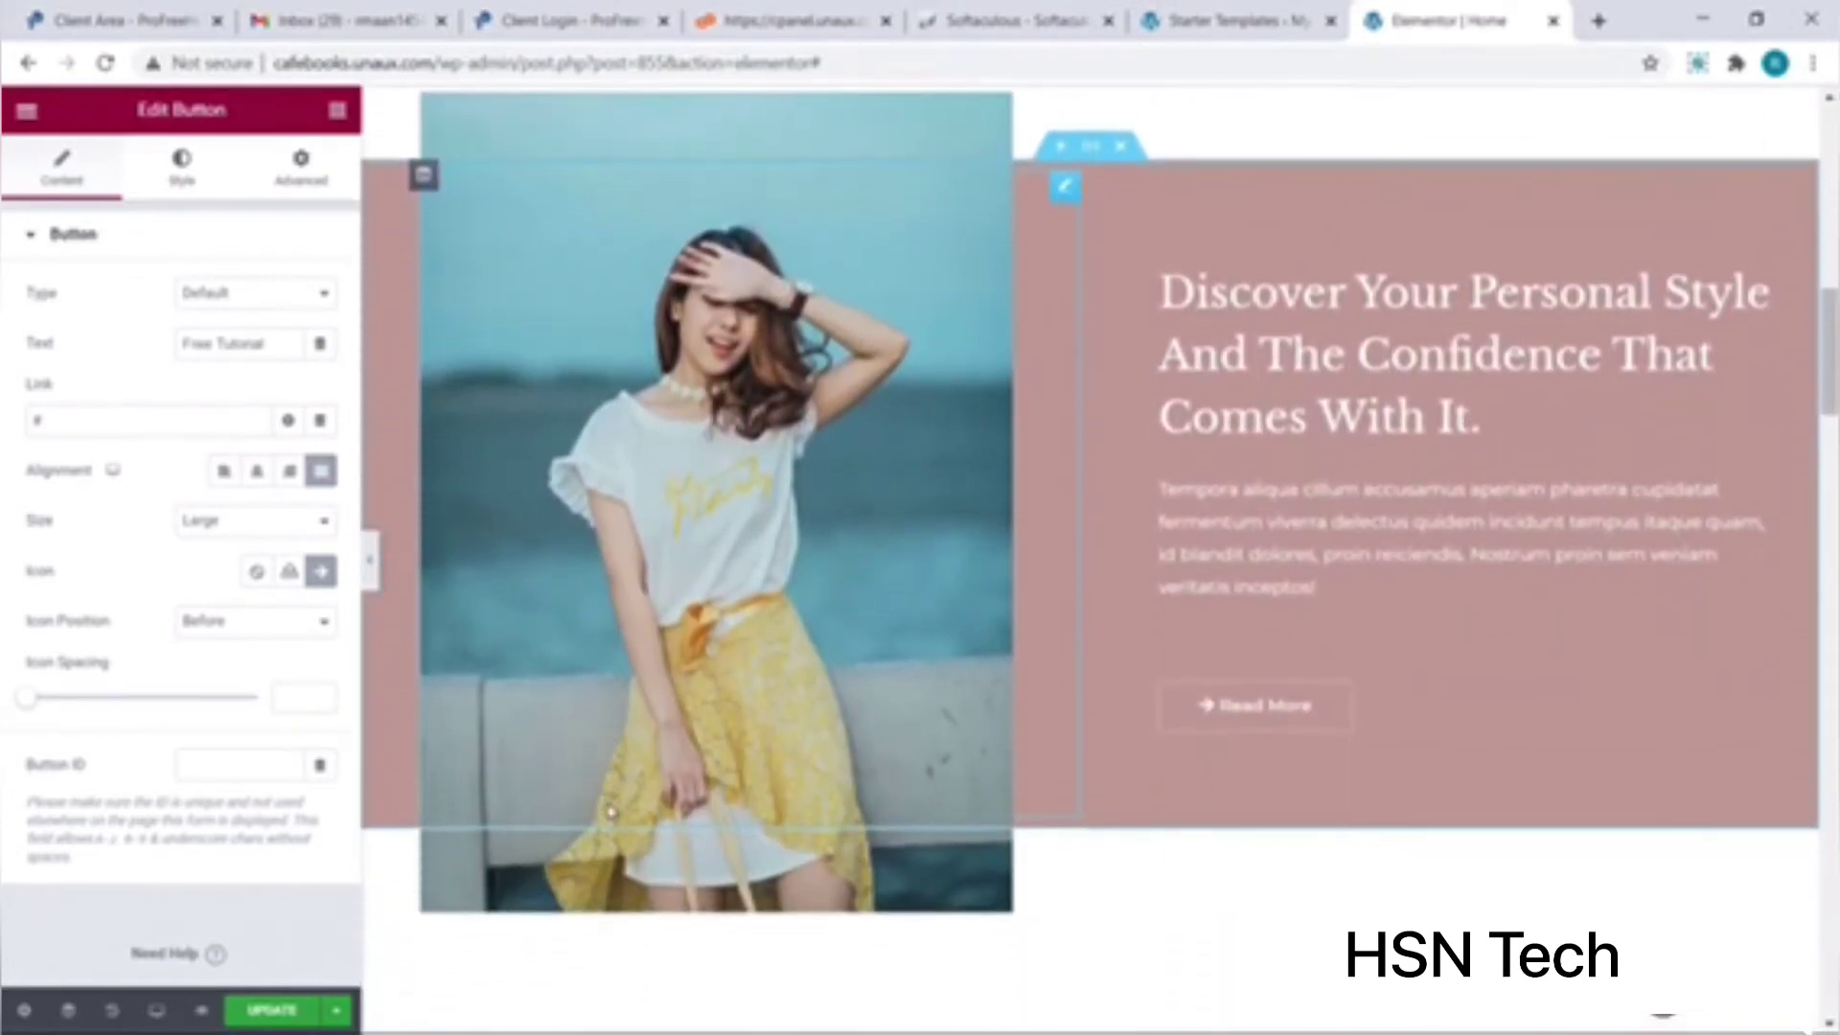
Step: Replace the pink section's photo with the uploaded woman-drk.jpg image
{"action": "left_click", "coordinate": [563, 681]}
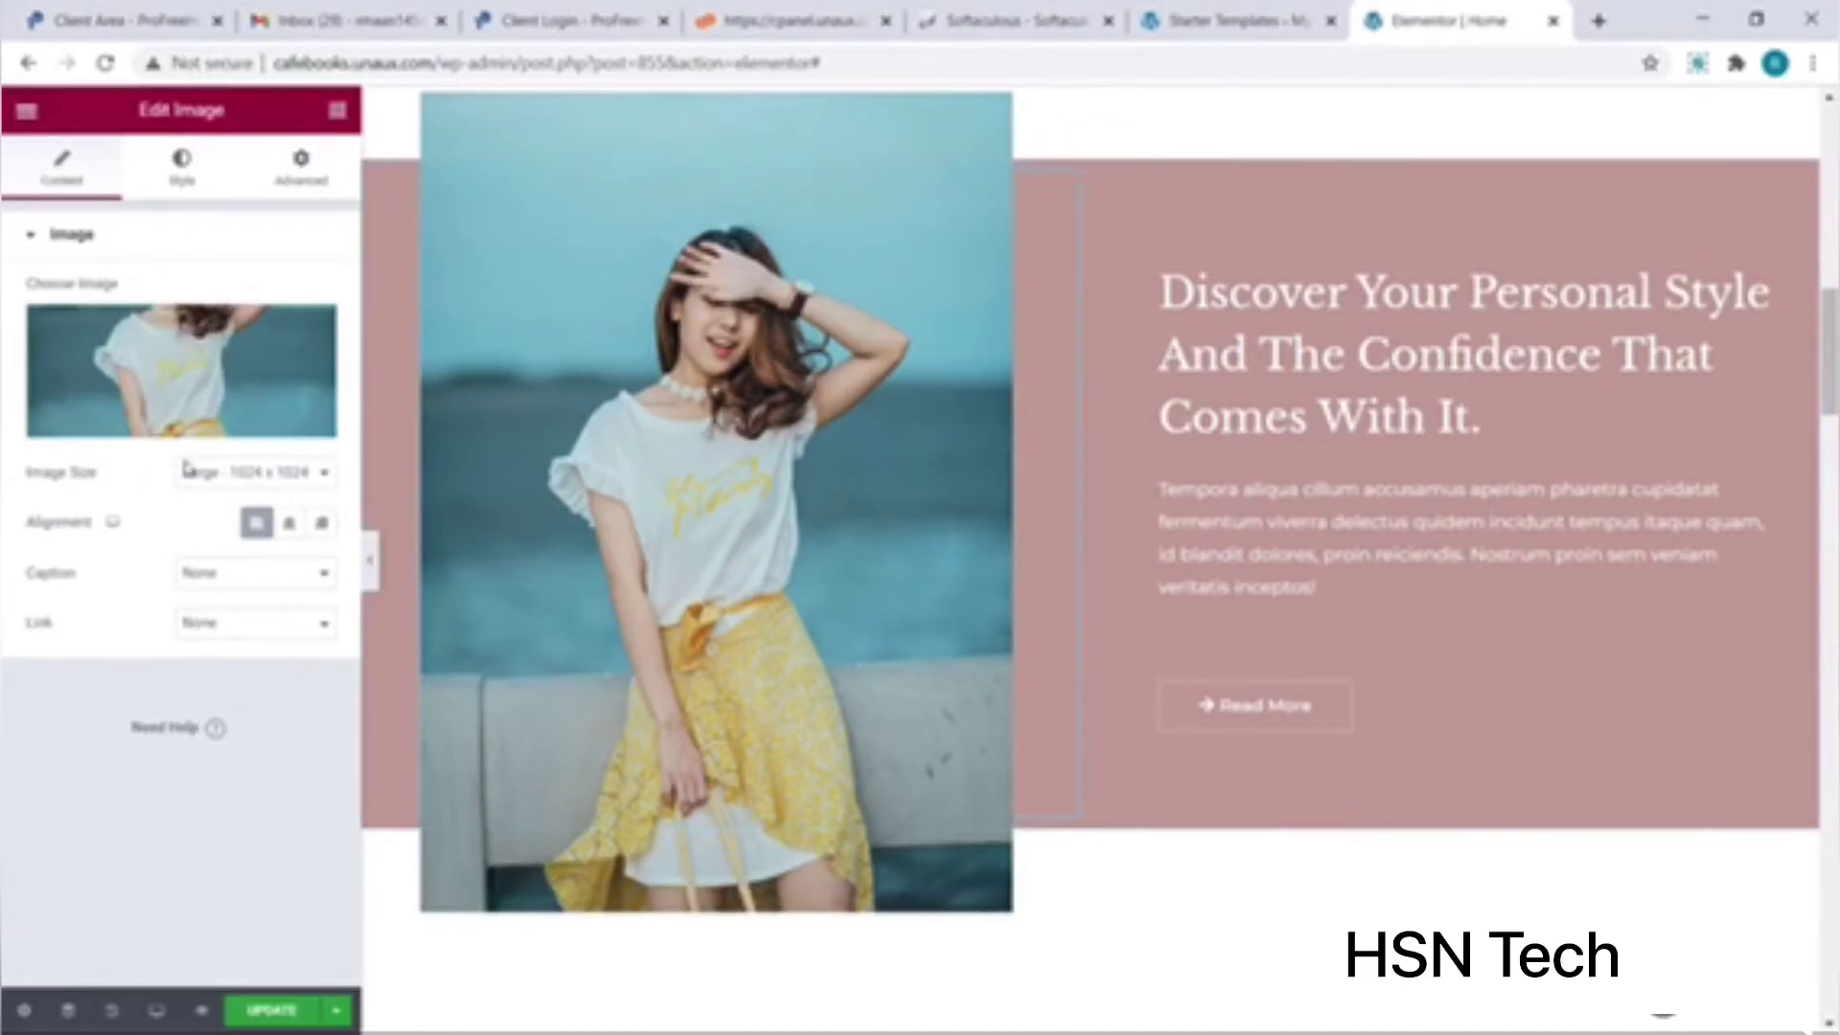
{"action": "left_click", "coordinate": [166, 437]}
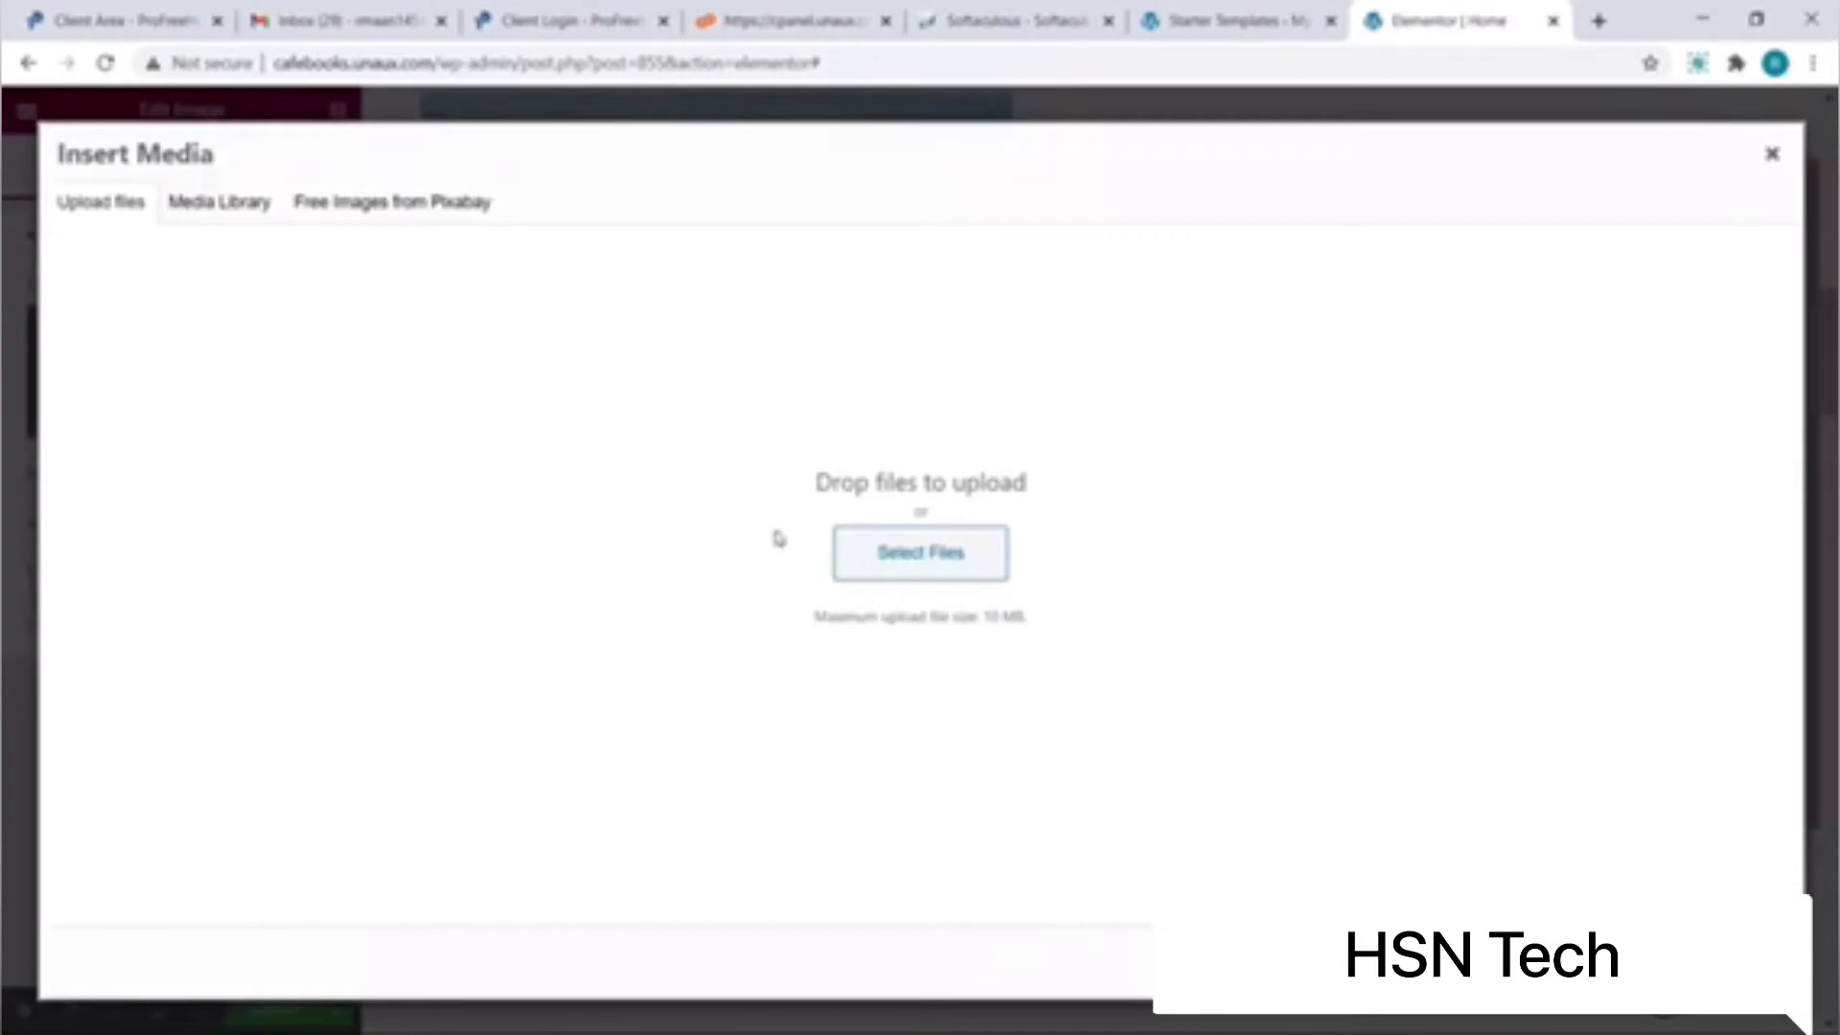
{"action": "left_click", "coordinate": [845, 552]}
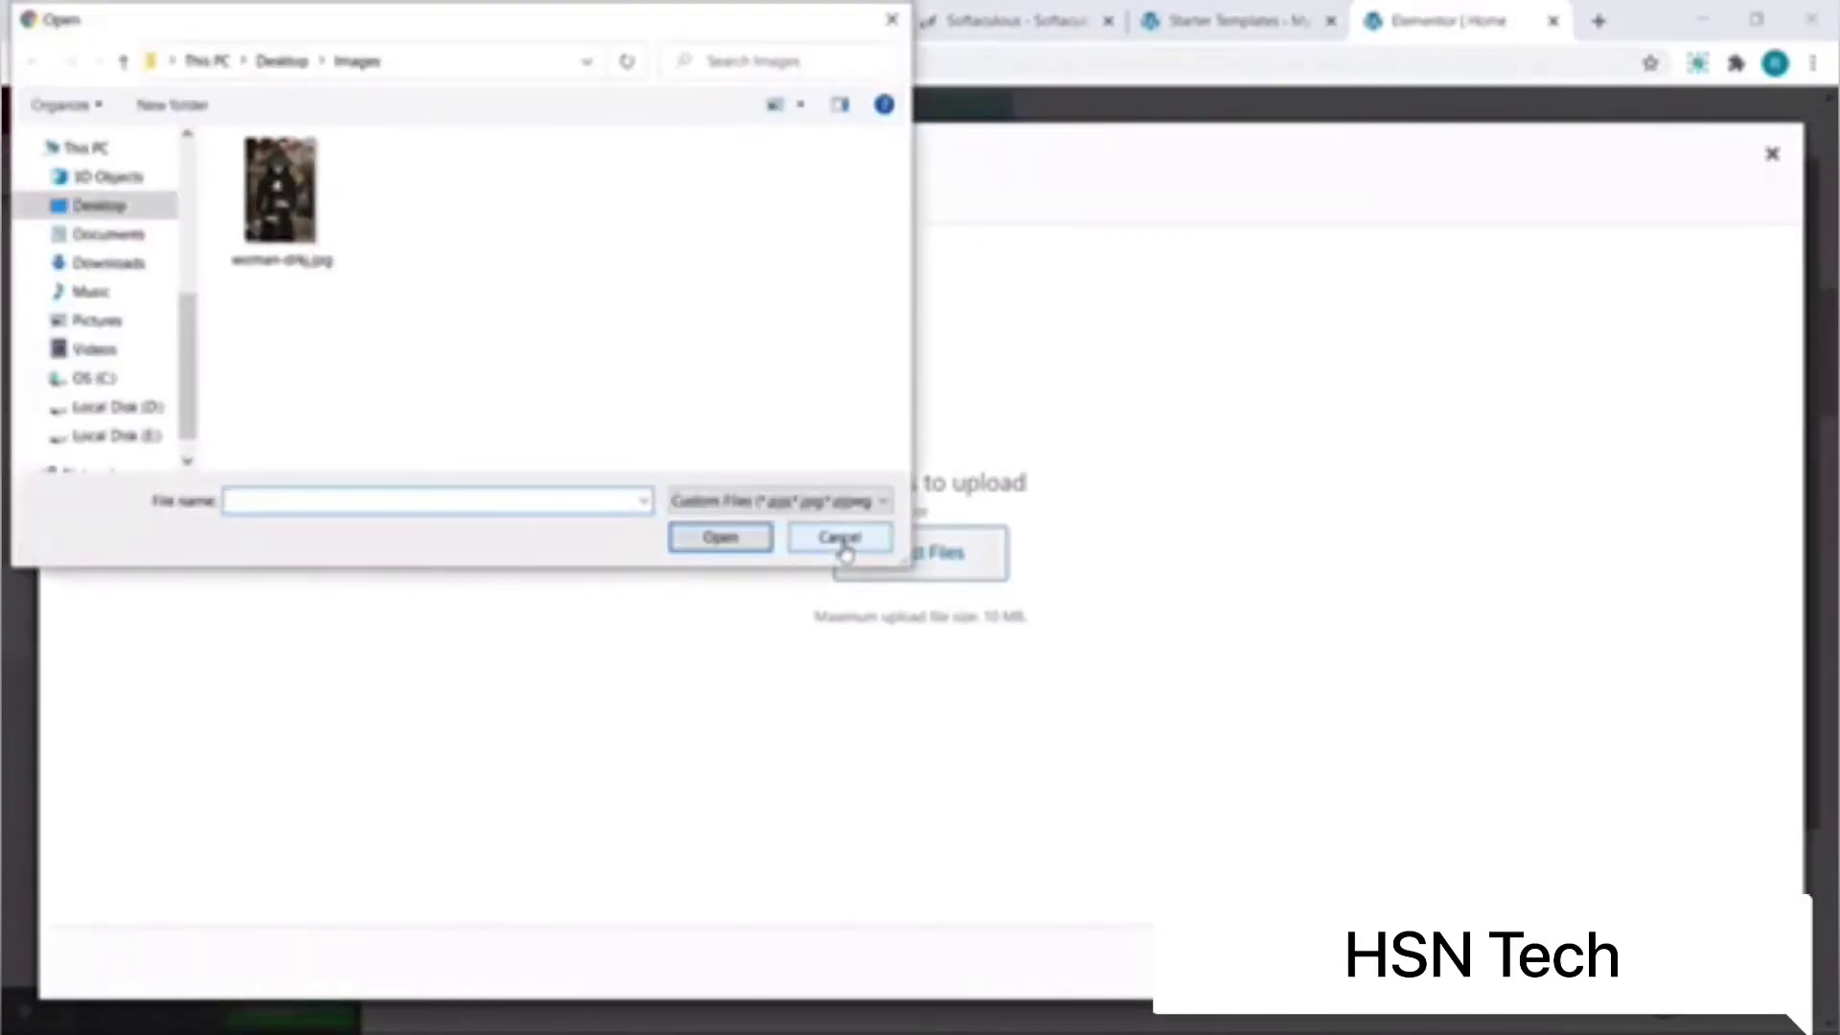
{"action": "left_click", "coordinate": [252, 258]}
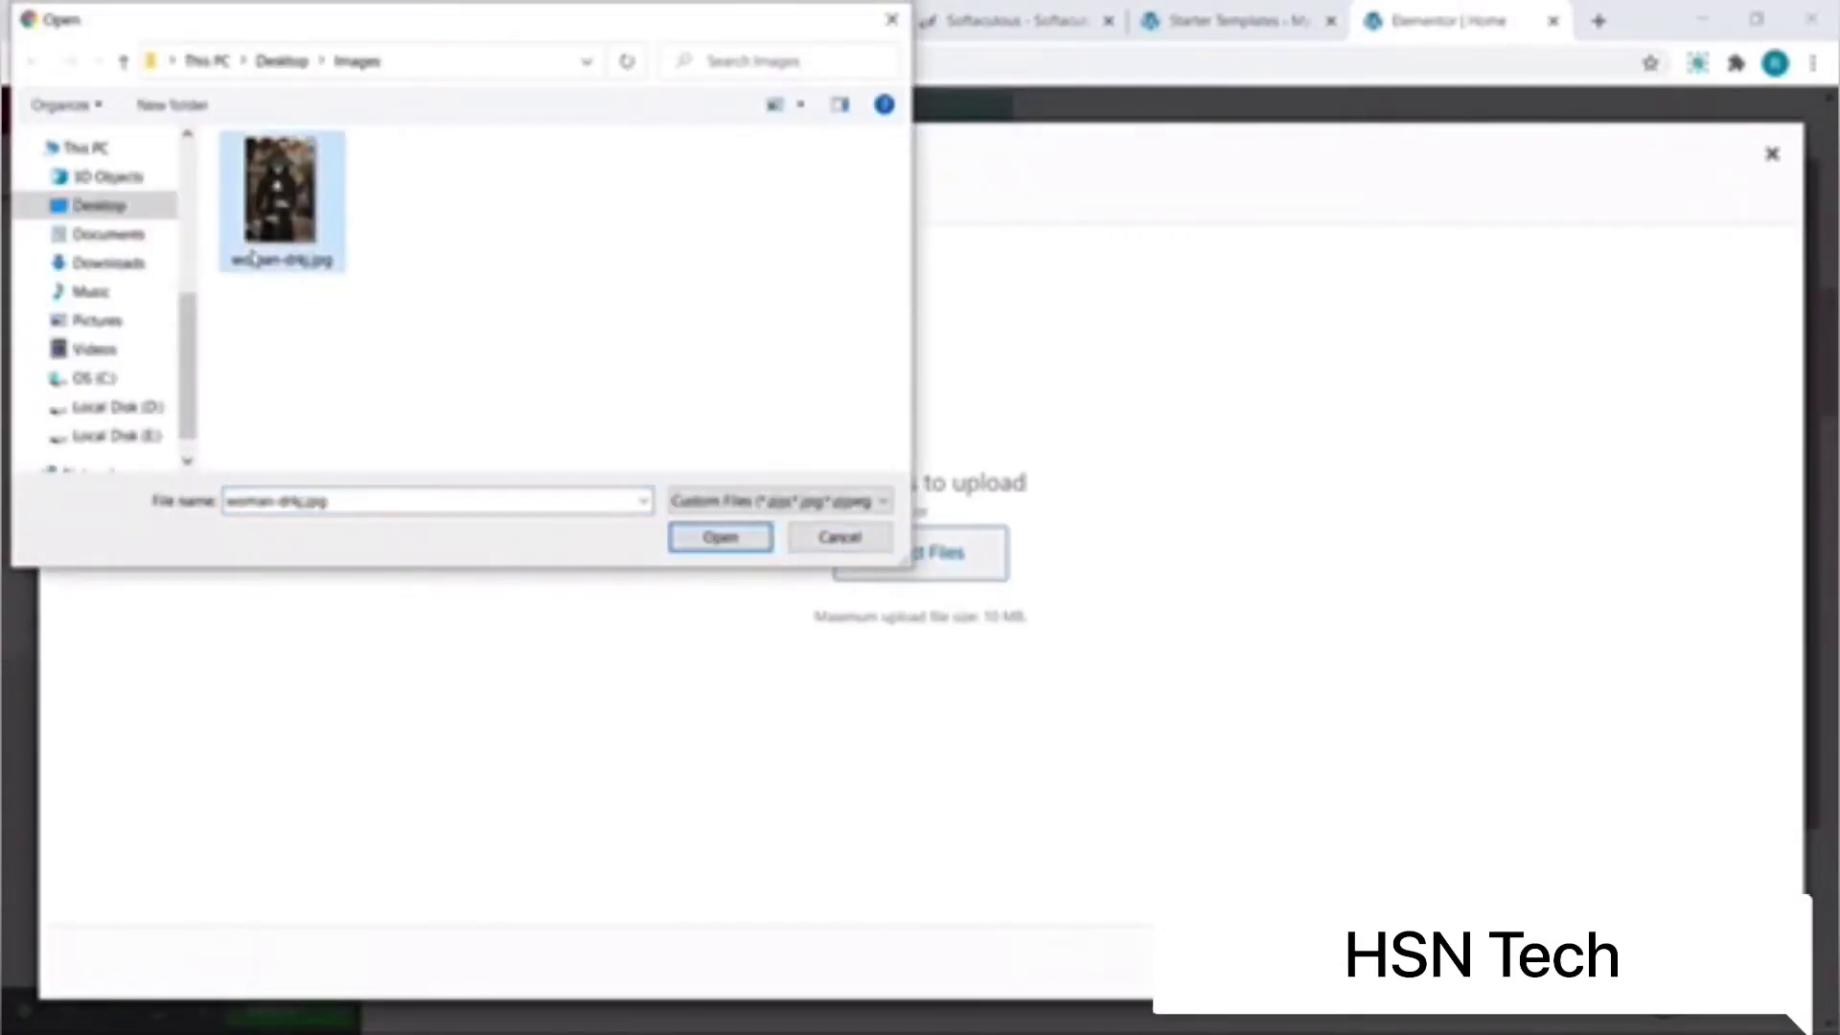
{"action": "left_click", "coordinate": [731, 535]}
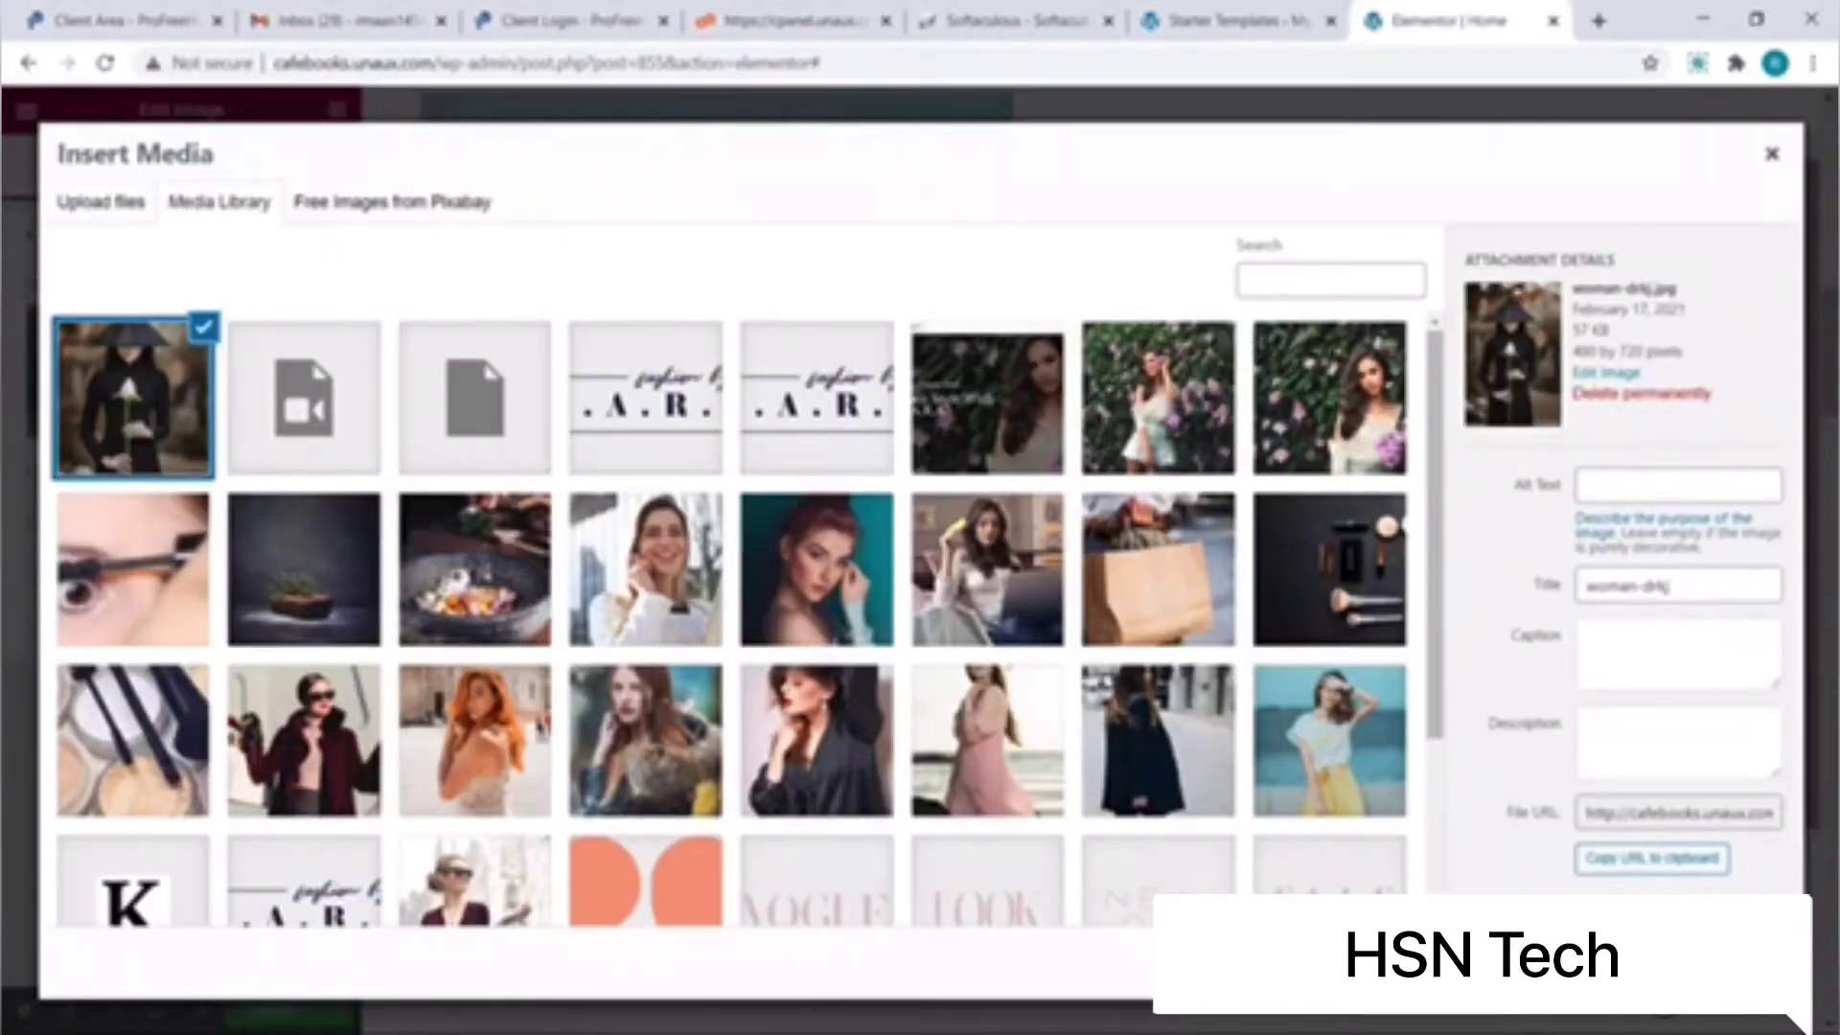
{"action": "left_click", "coordinate": [1720, 963]}
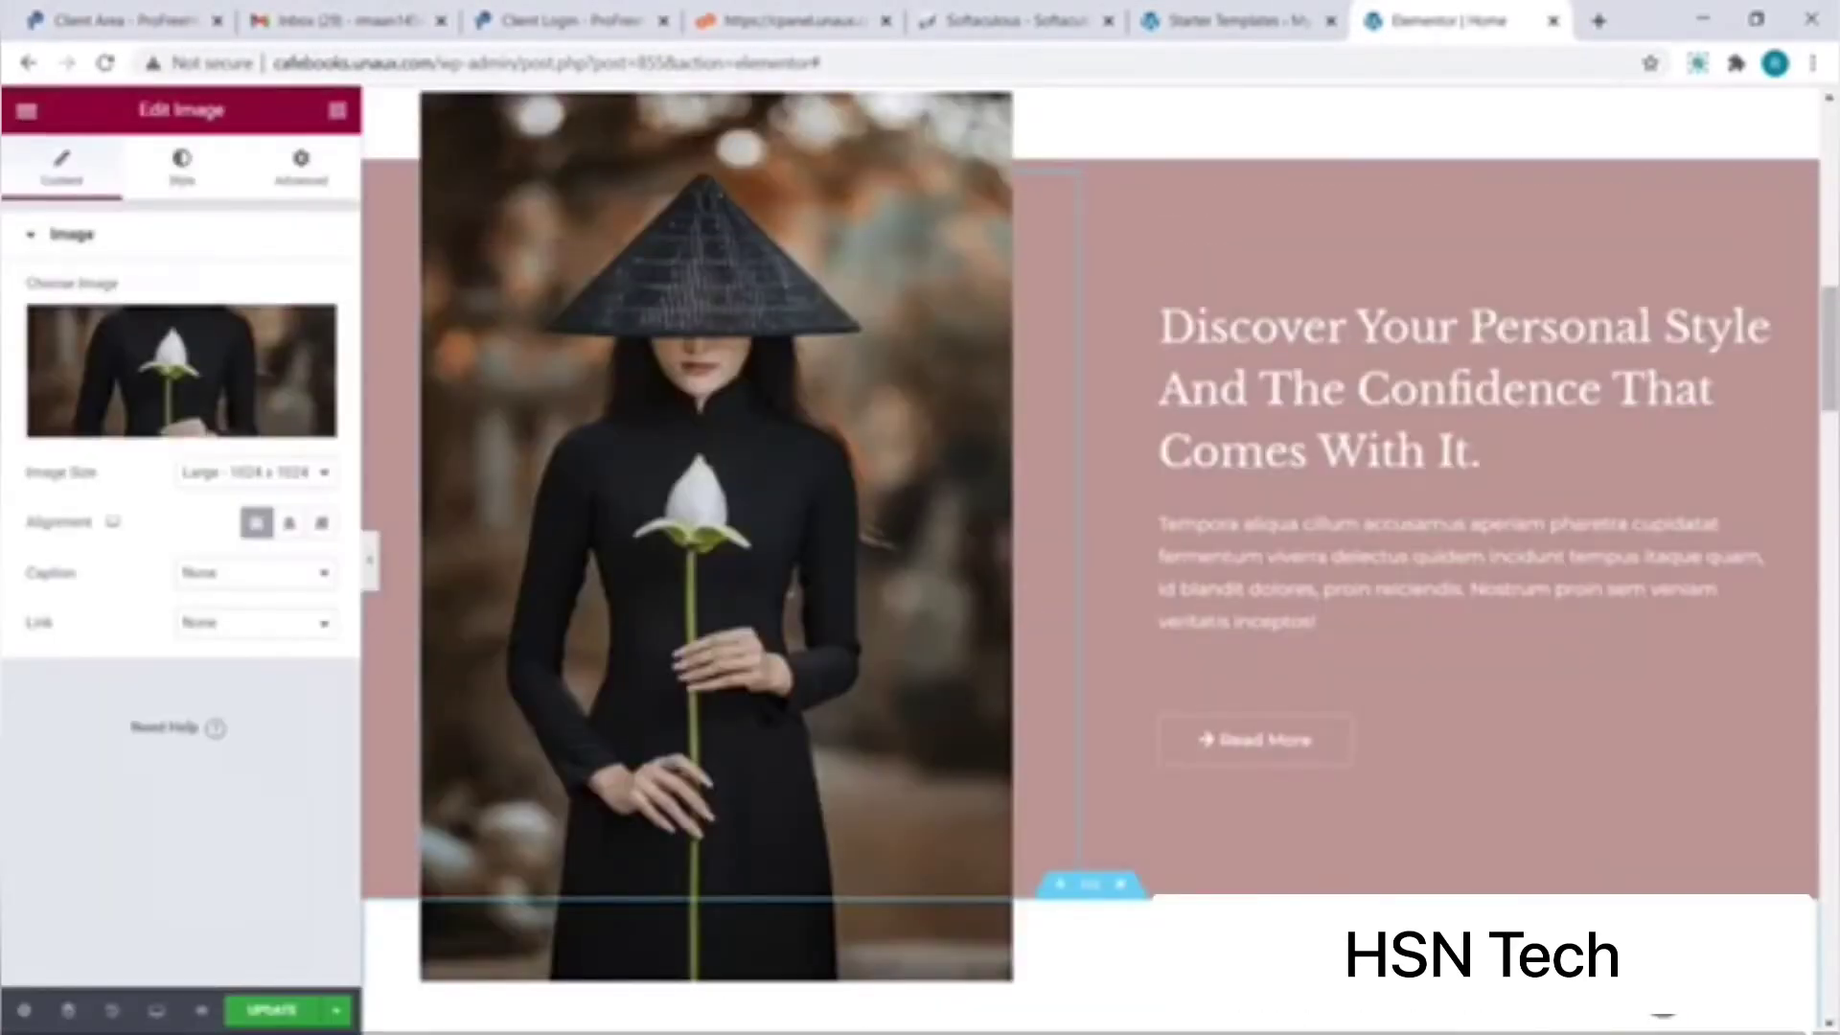
Step: Save the page with UPDATE and review the homepage in a preview tab
{"action": "left_click", "coordinate": [316, 1012]}
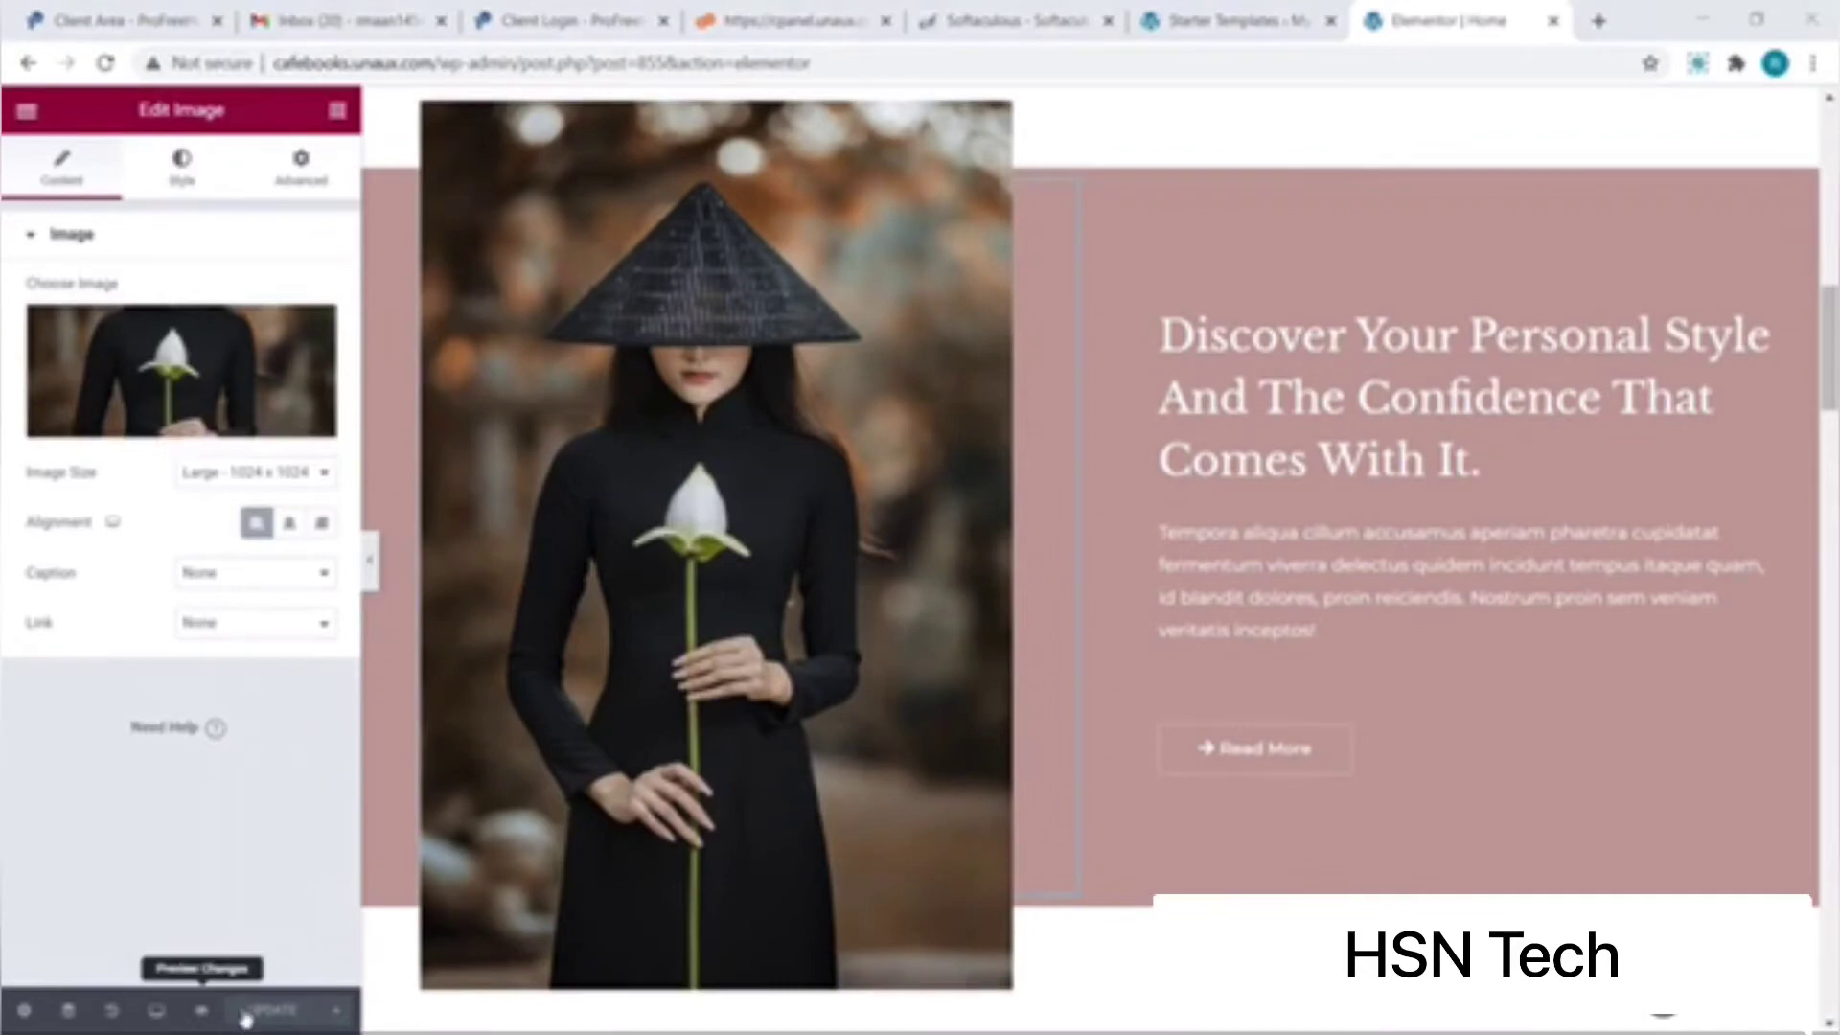
{"action": "left_click", "coordinate": [205, 1012]}
{"action": "scroll", "coordinate": [213, 1018], "scroll_direction": "down", "scroll_amount": 6}
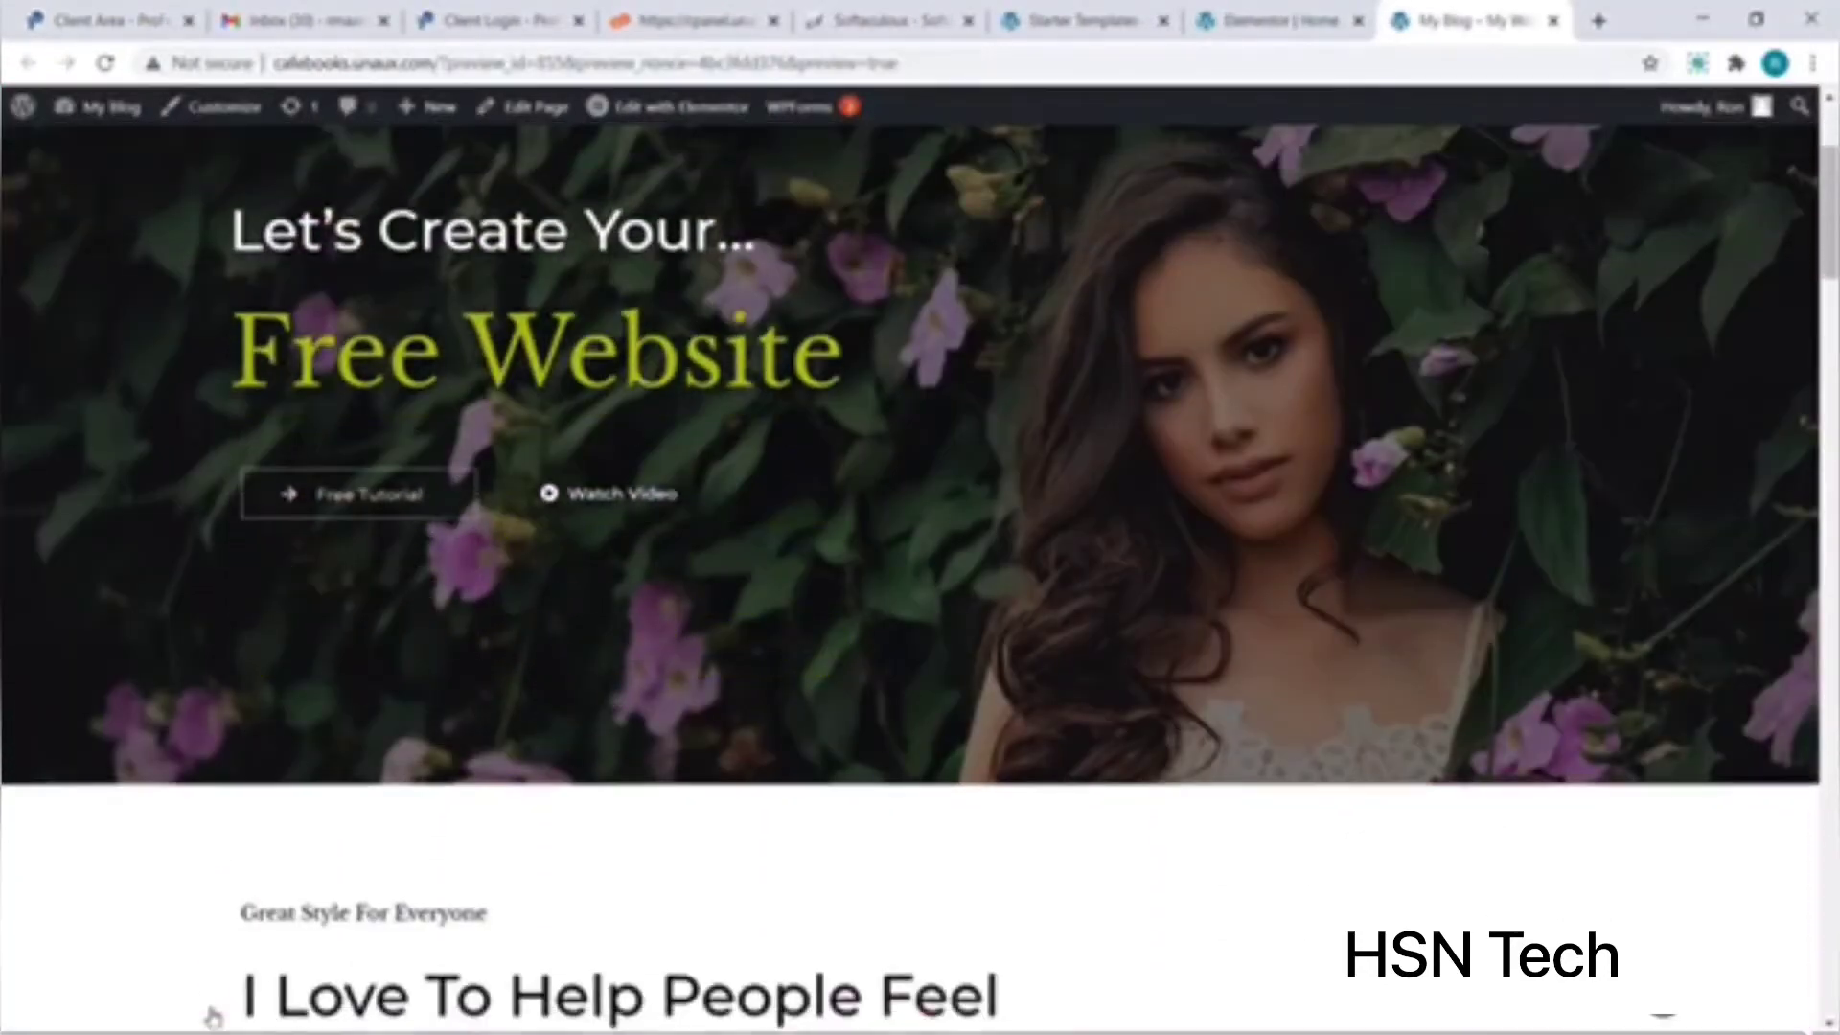
{"action": "scroll", "coordinate": [213, 1018], "scroll_direction": "down", "scroll_amount": 10}
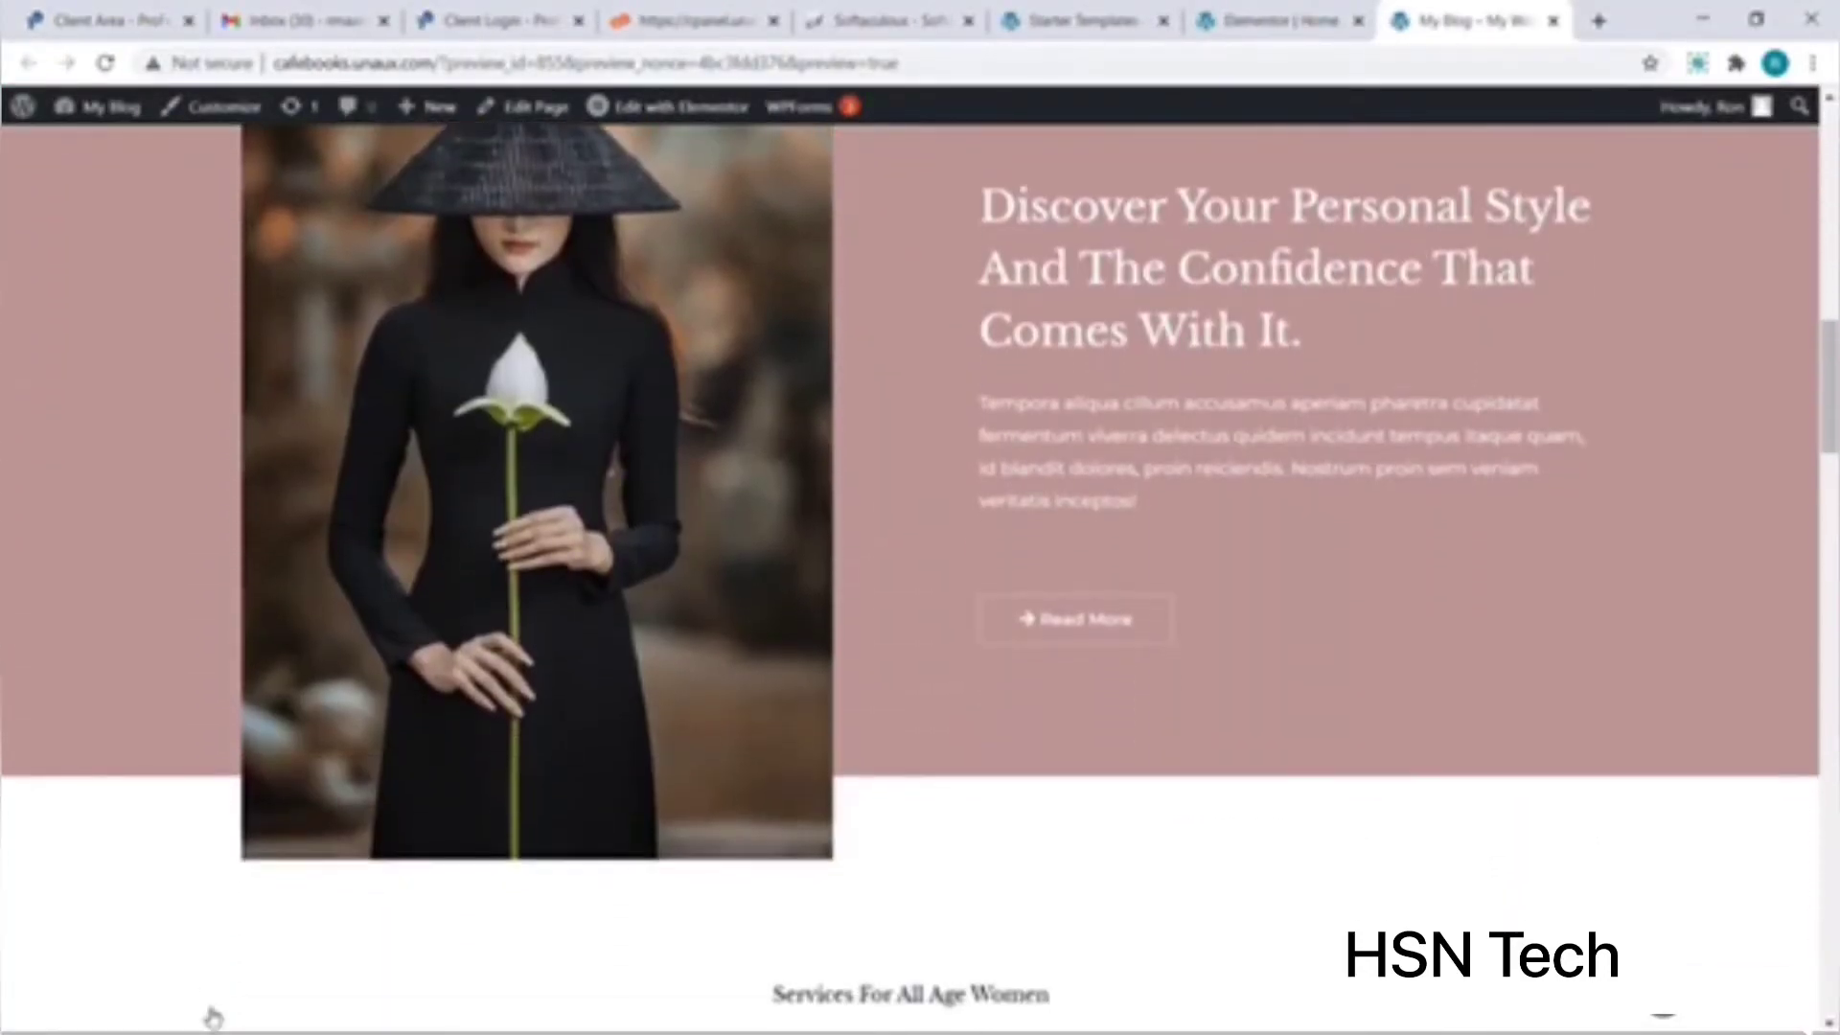
{"action": "scroll", "coordinate": [213, 1016], "scroll_direction": "up", "scroll_amount": 1}
{"action": "scroll", "coordinate": [212, 1016], "scroll_direction": "up", "scroll_amount": 2}
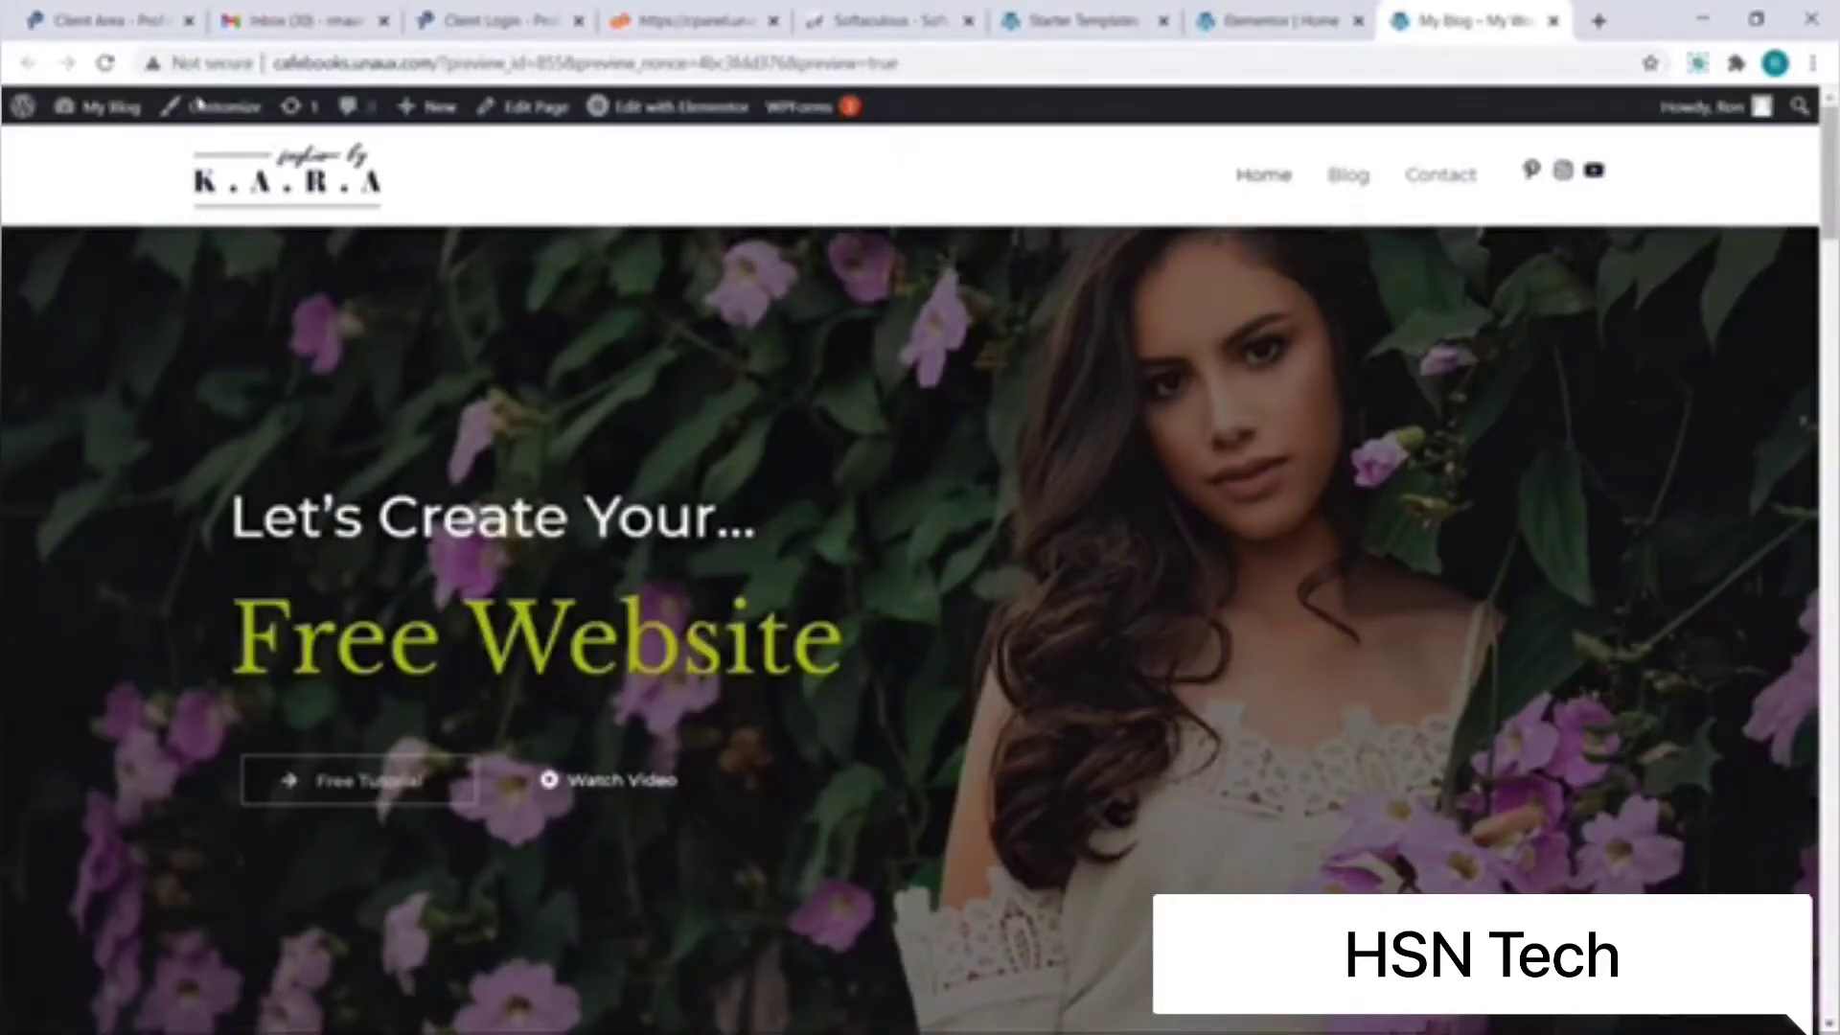
Step: In Customizer Site Identity, upload FS-02.png as the new site logo
{"action": "left_click", "coordinate": [199, 106]}
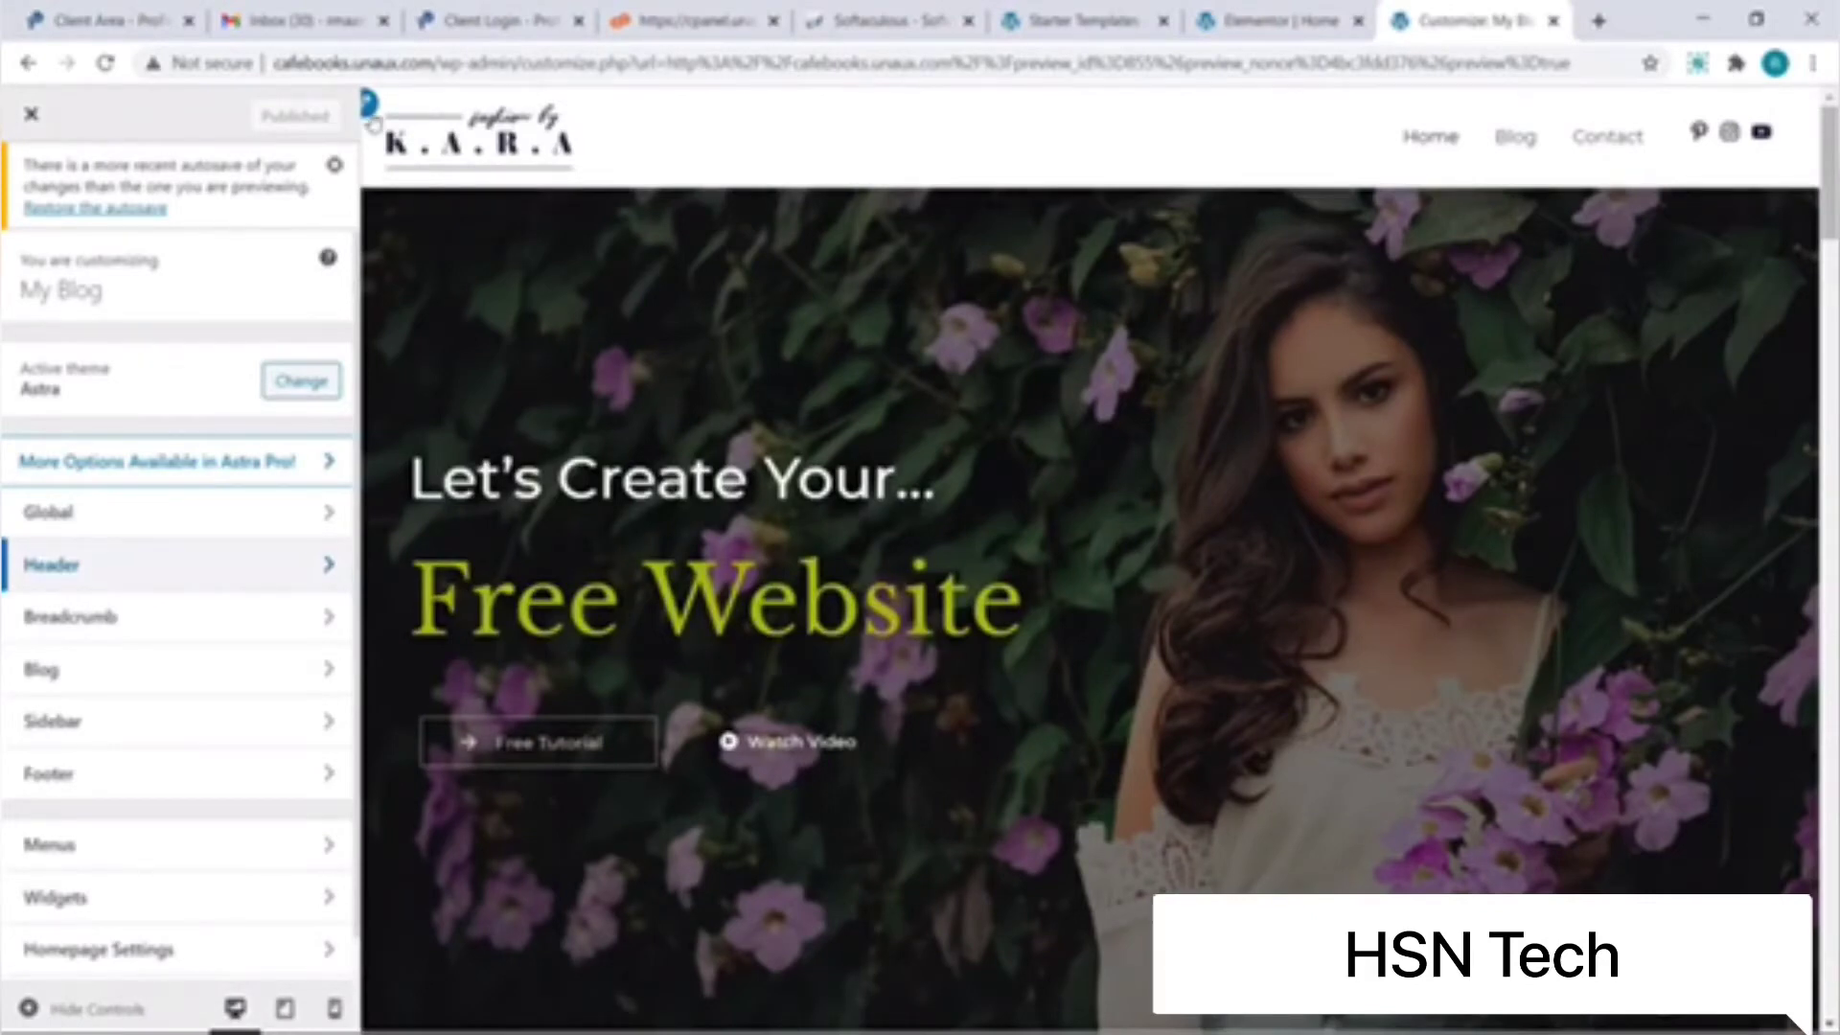
{"action": "left_click", "coordinate": [370, 109]}
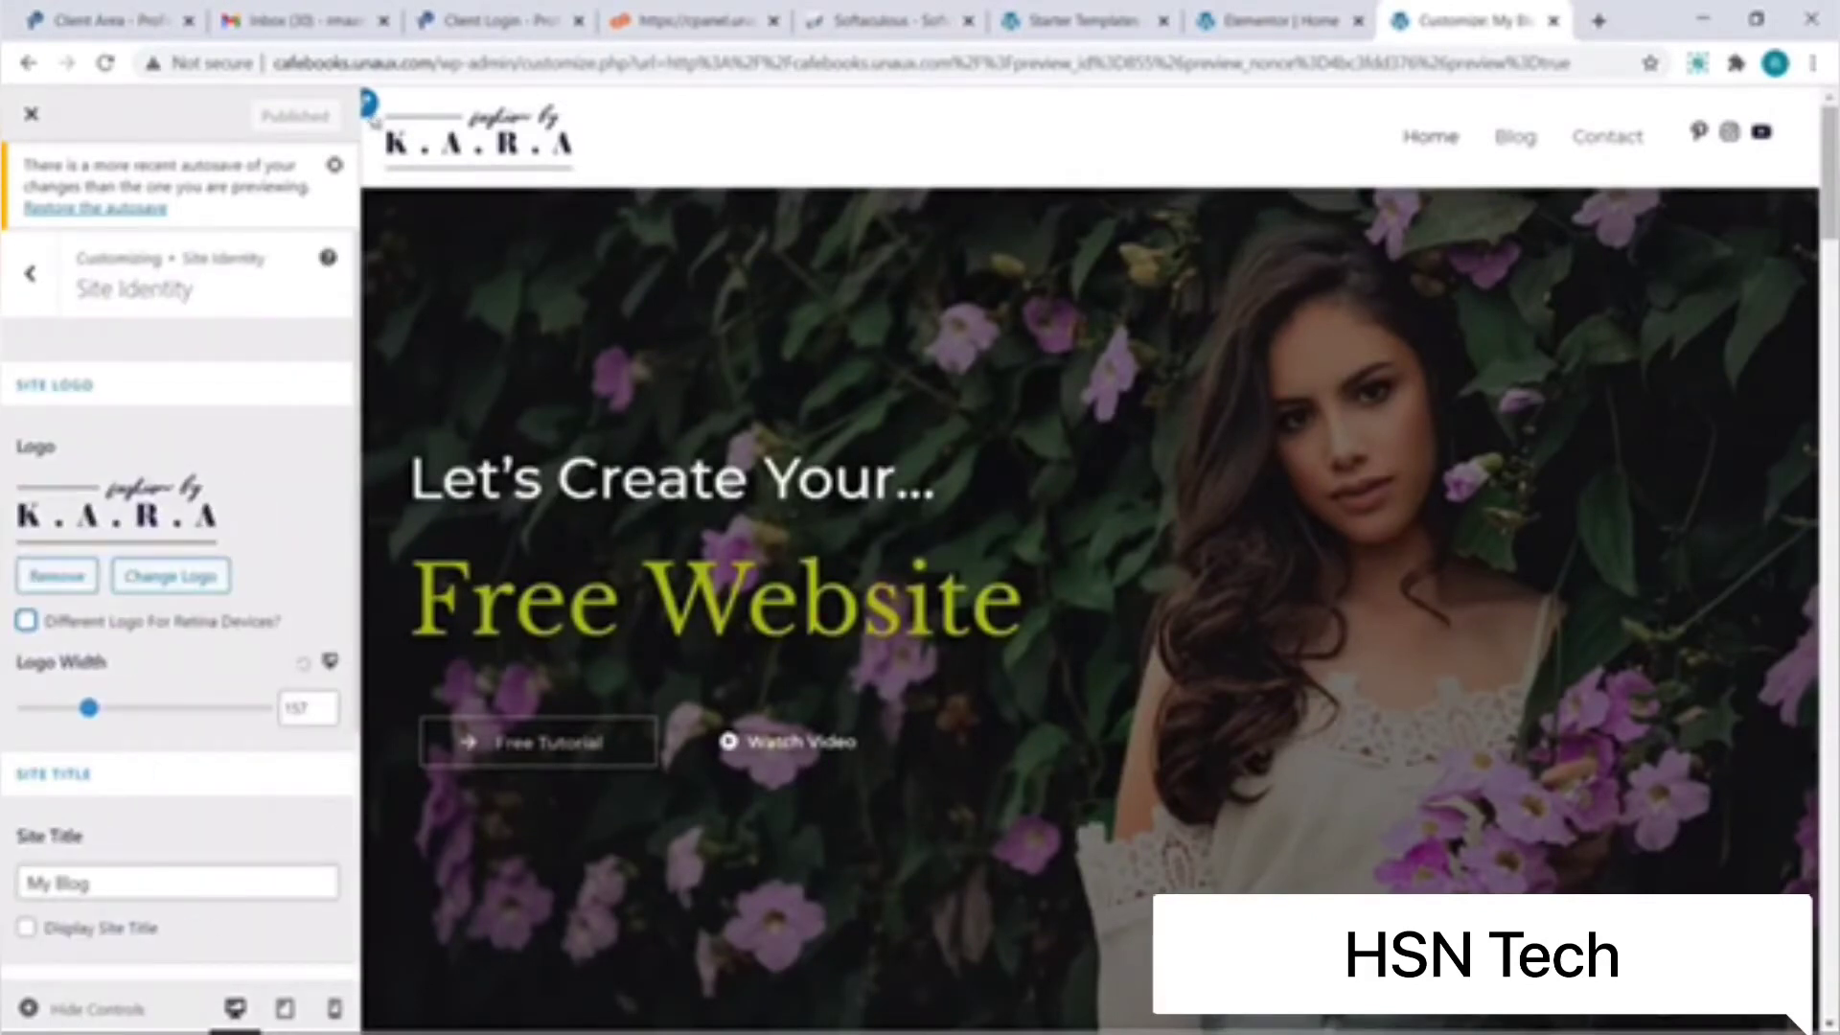
{"action": "left_click", "coordinate": [168, 576]}
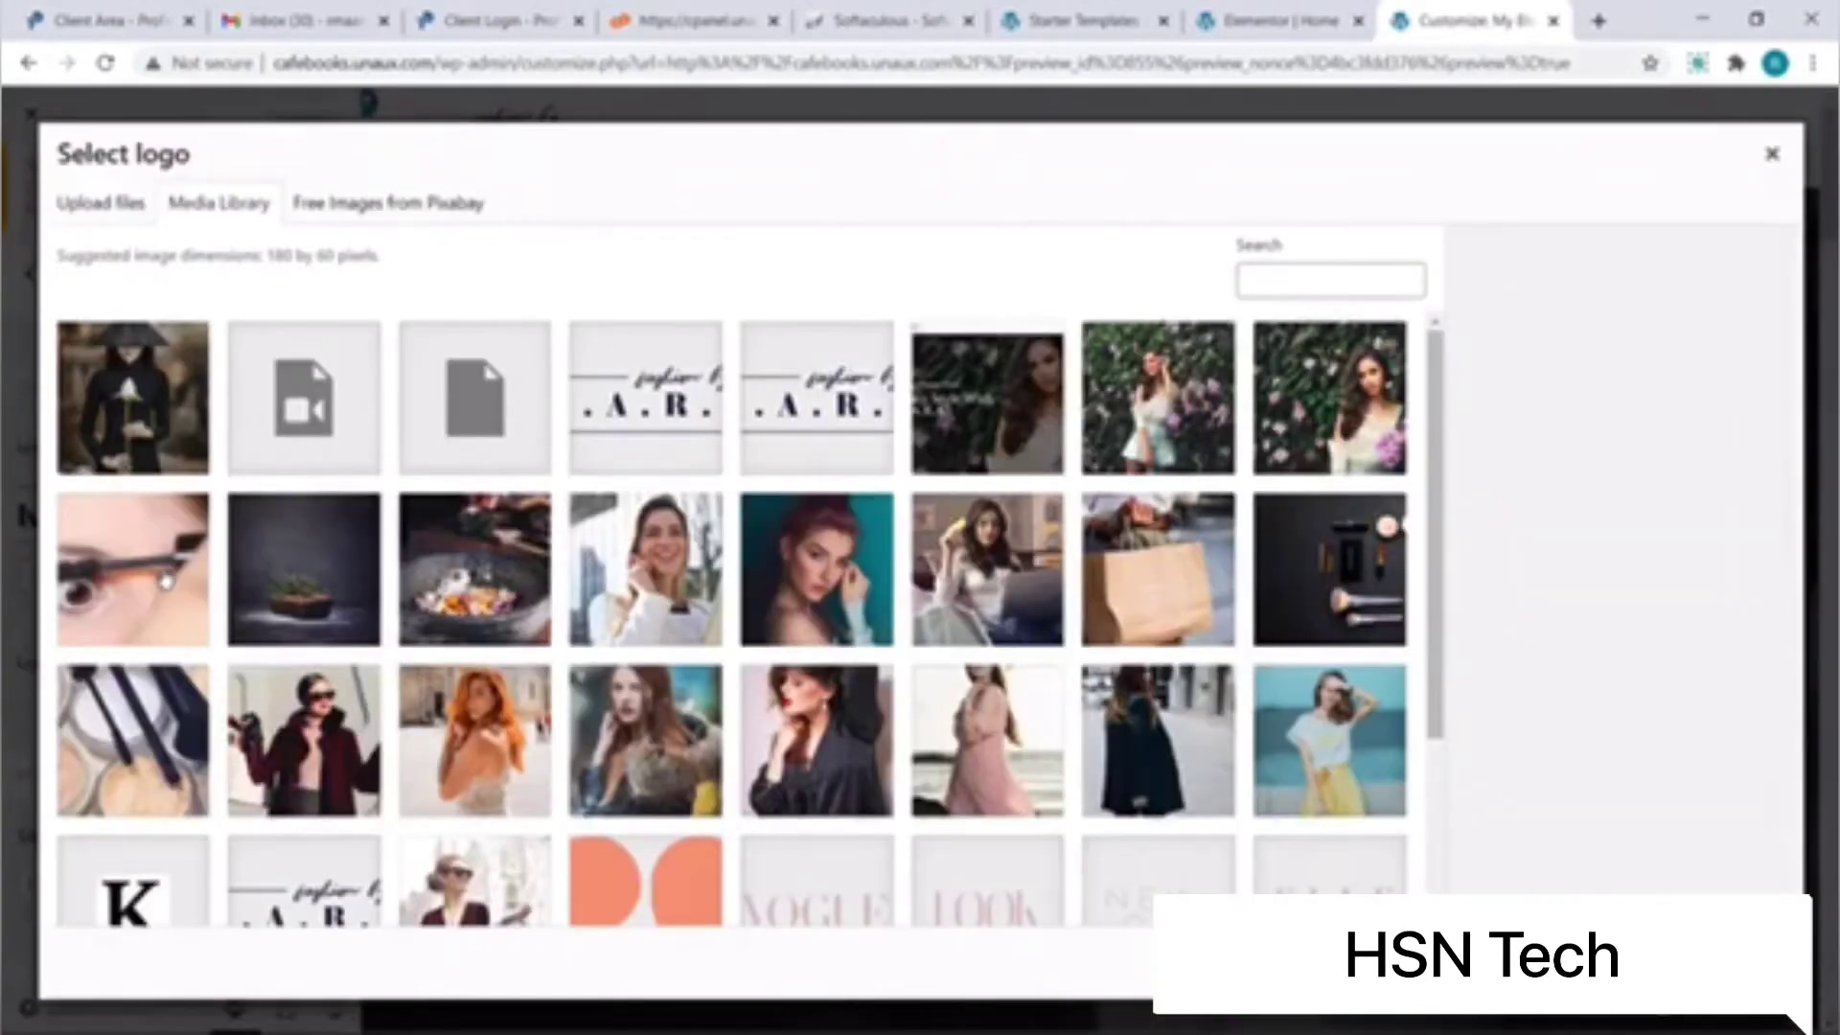
{"action": "left_click", "coordinate": [119, 218]}
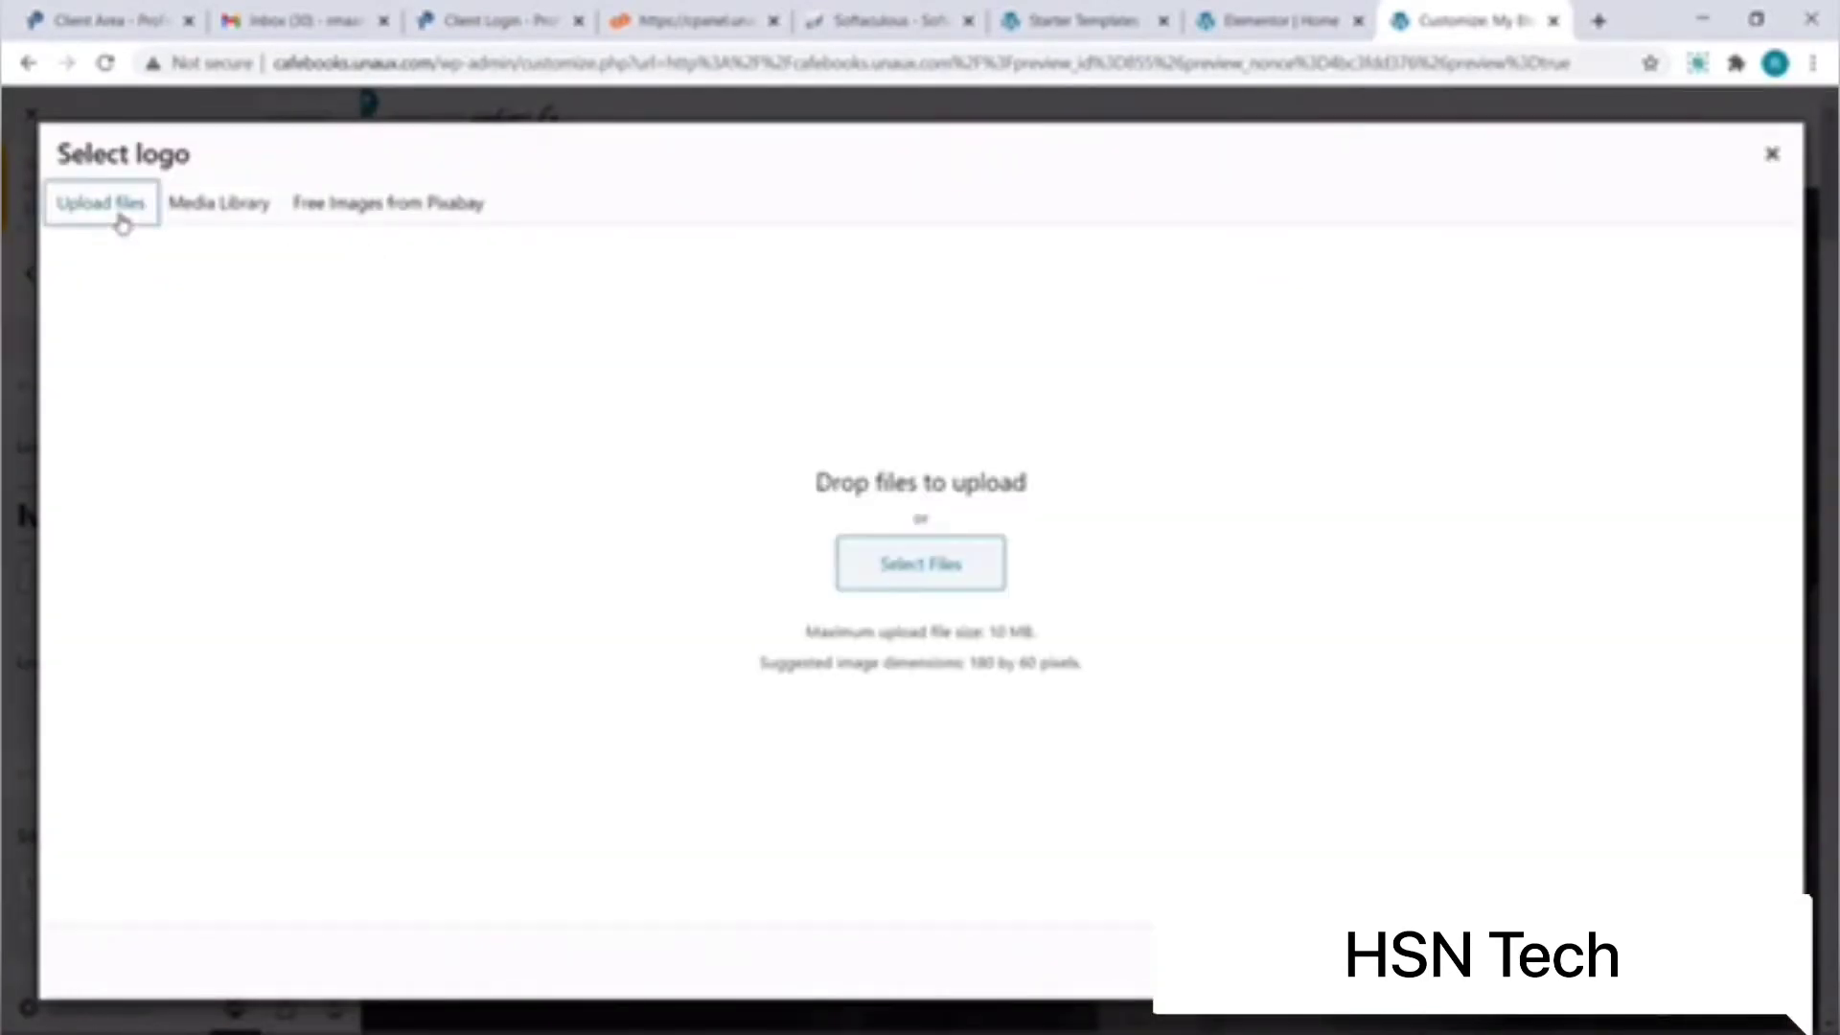
{"action": "left_click", "coordinate": [870, 562]}
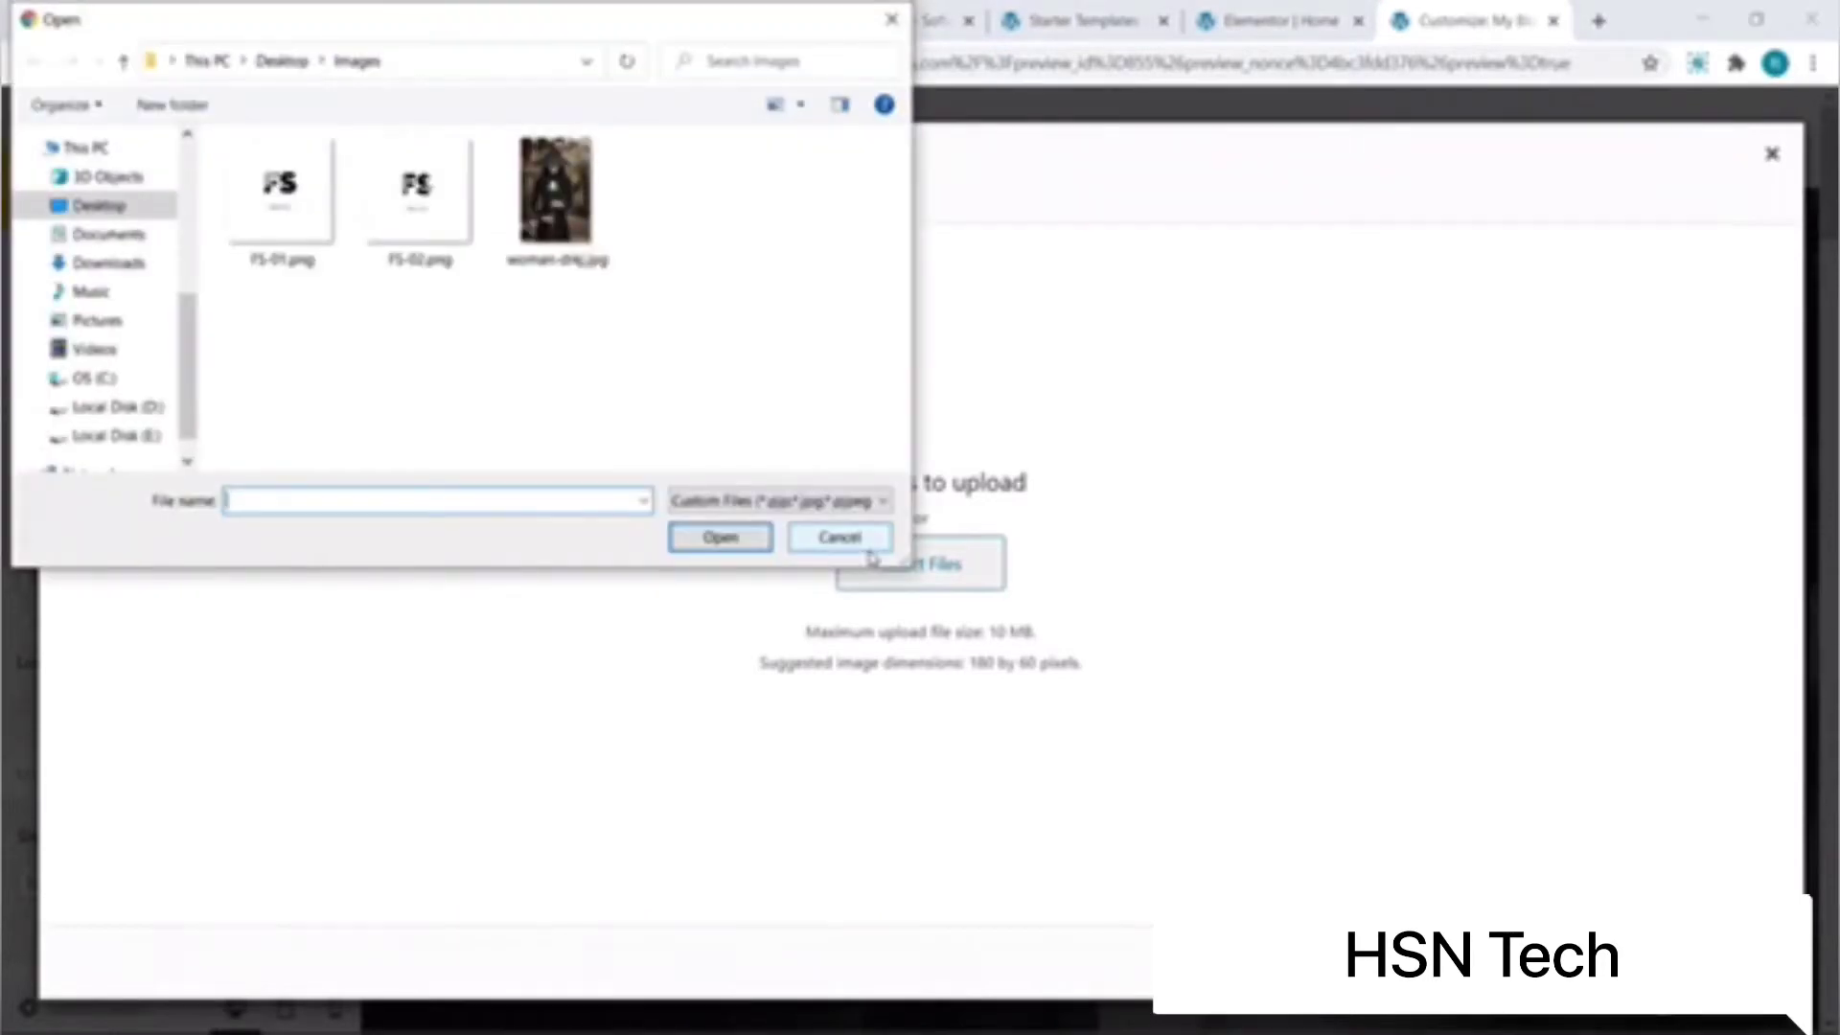
{"action": "left_click", "coordinate": [452, 217]}
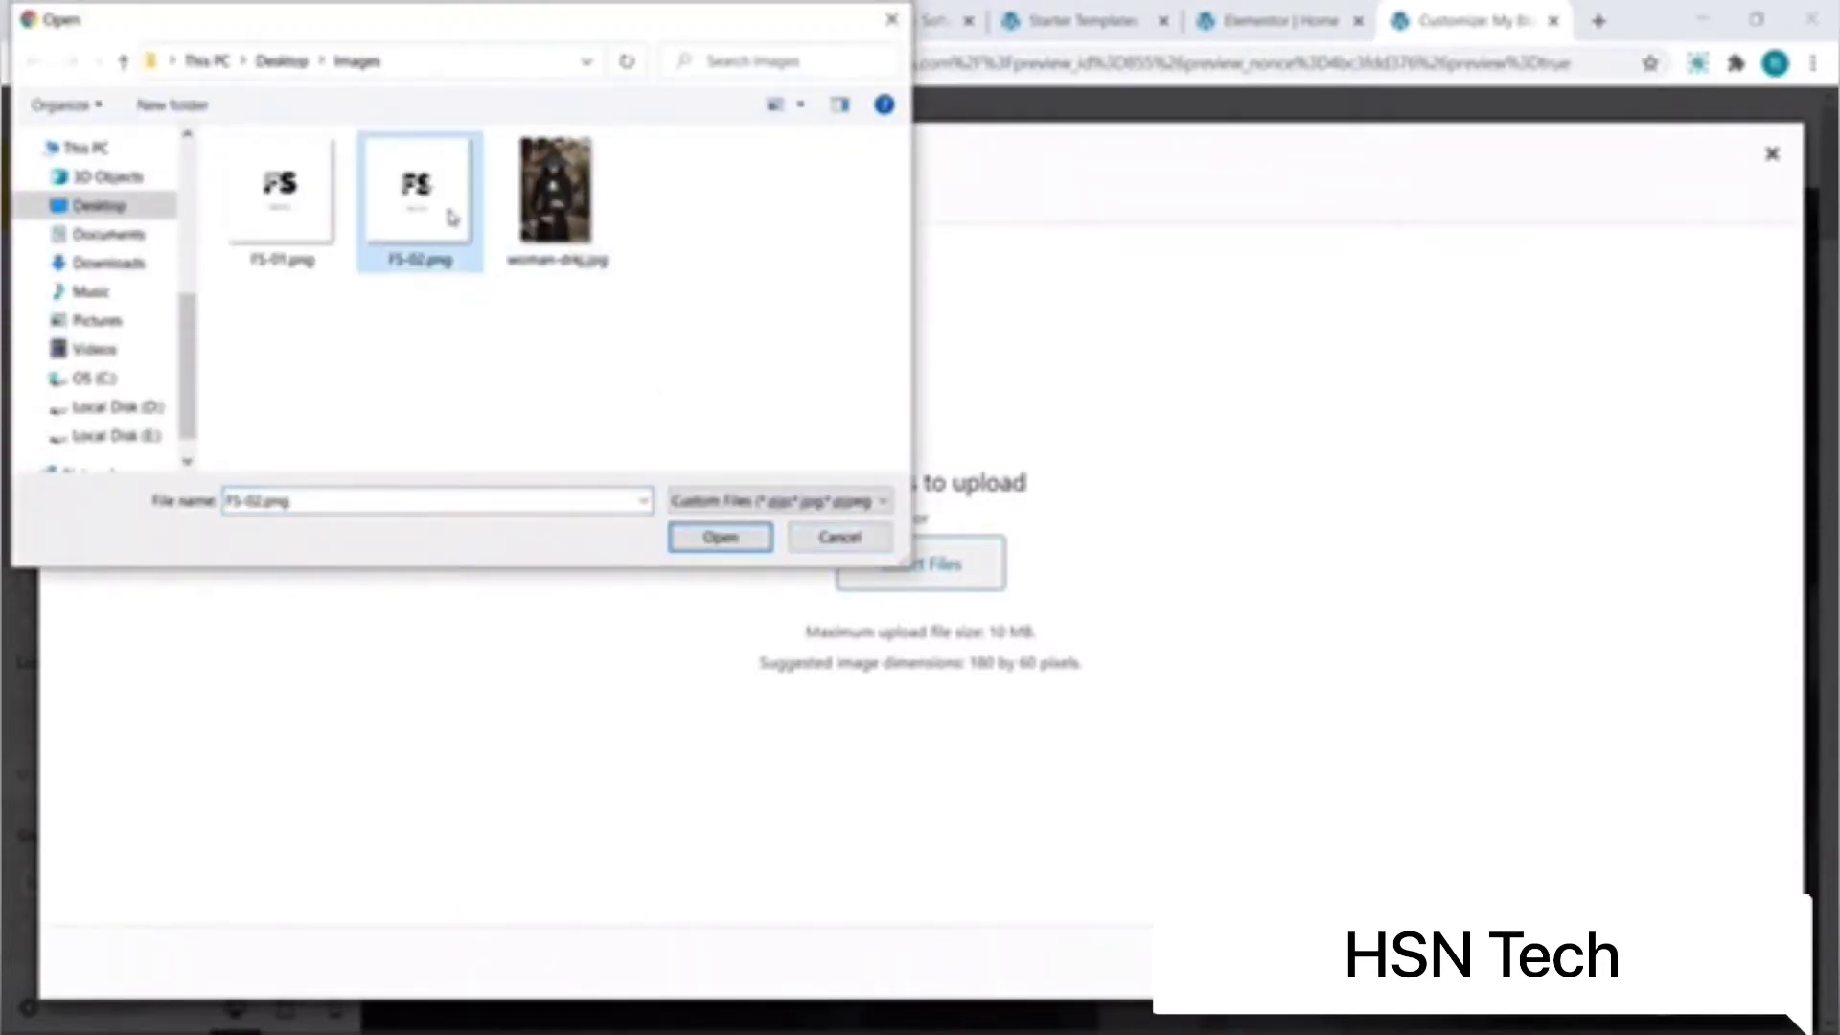
{"action": "left_click", "coordinate": [732, 538]}
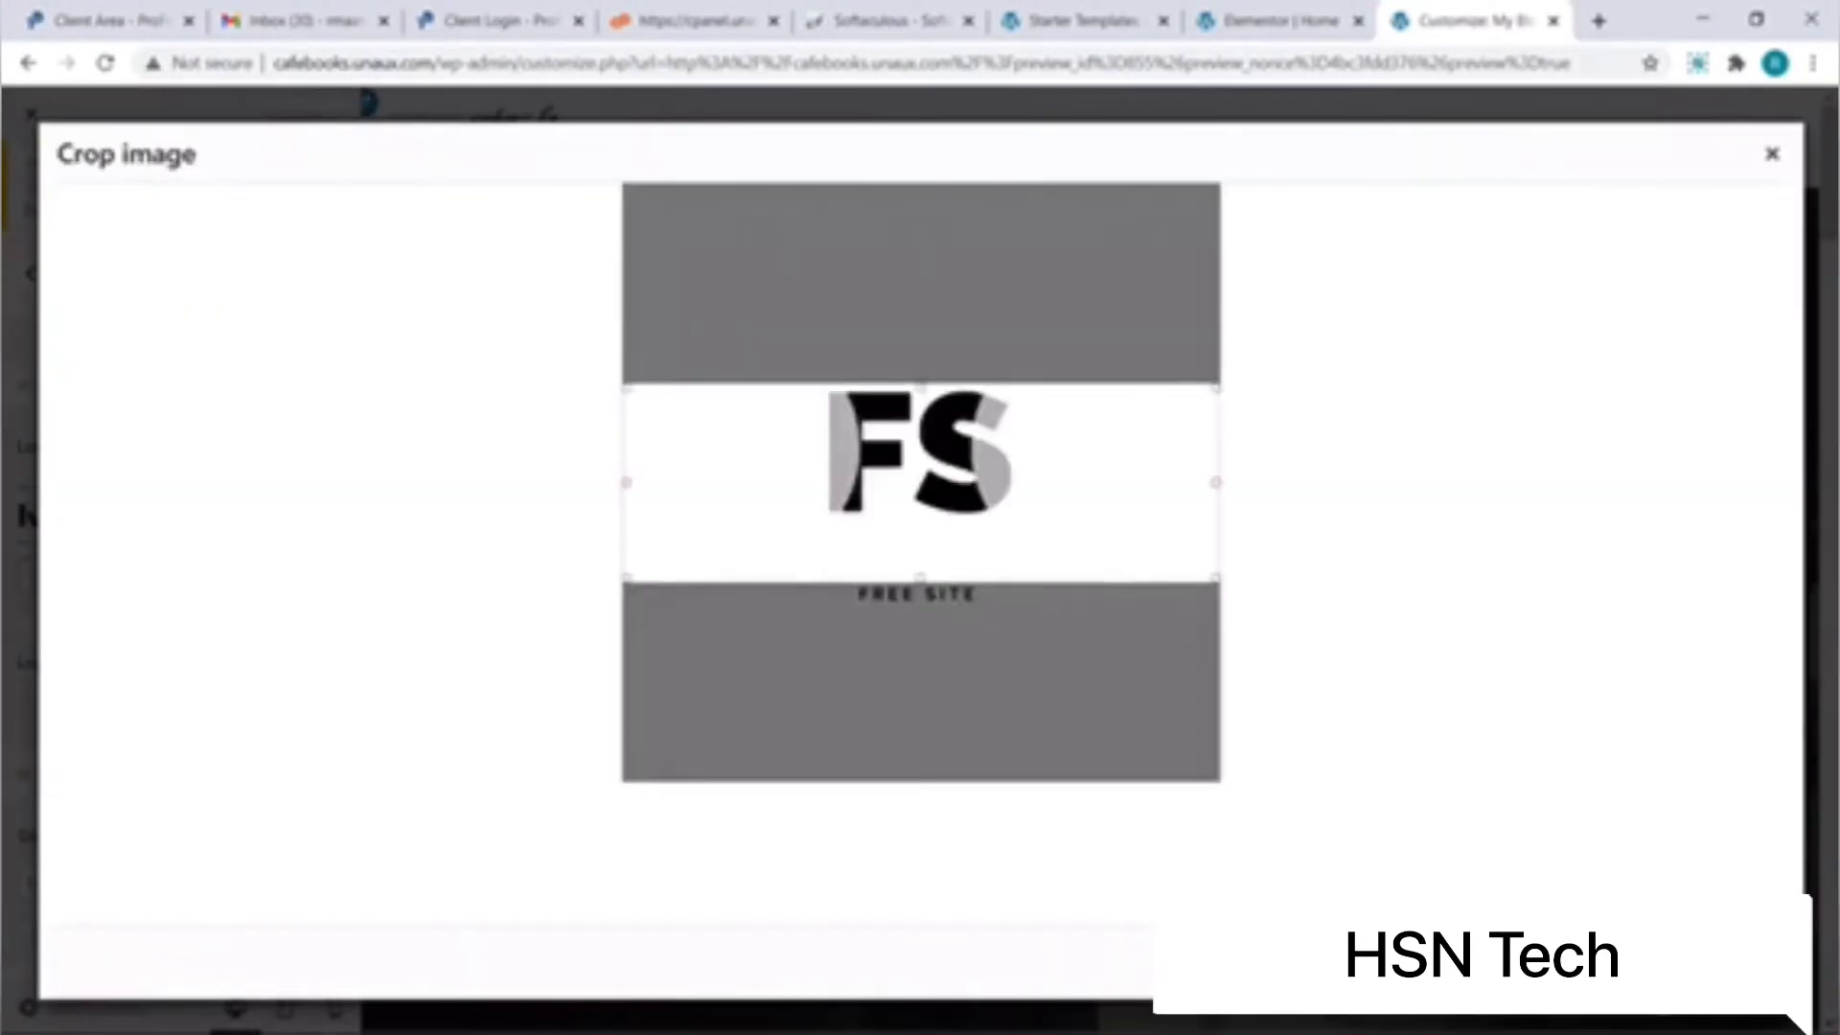
Step: Crop the logo to a square around FS, shrink its width to 103, and publish
{"action": "left_click_drag", "start_coordinate": [1215, 578], "coordinate": [822, 448]}
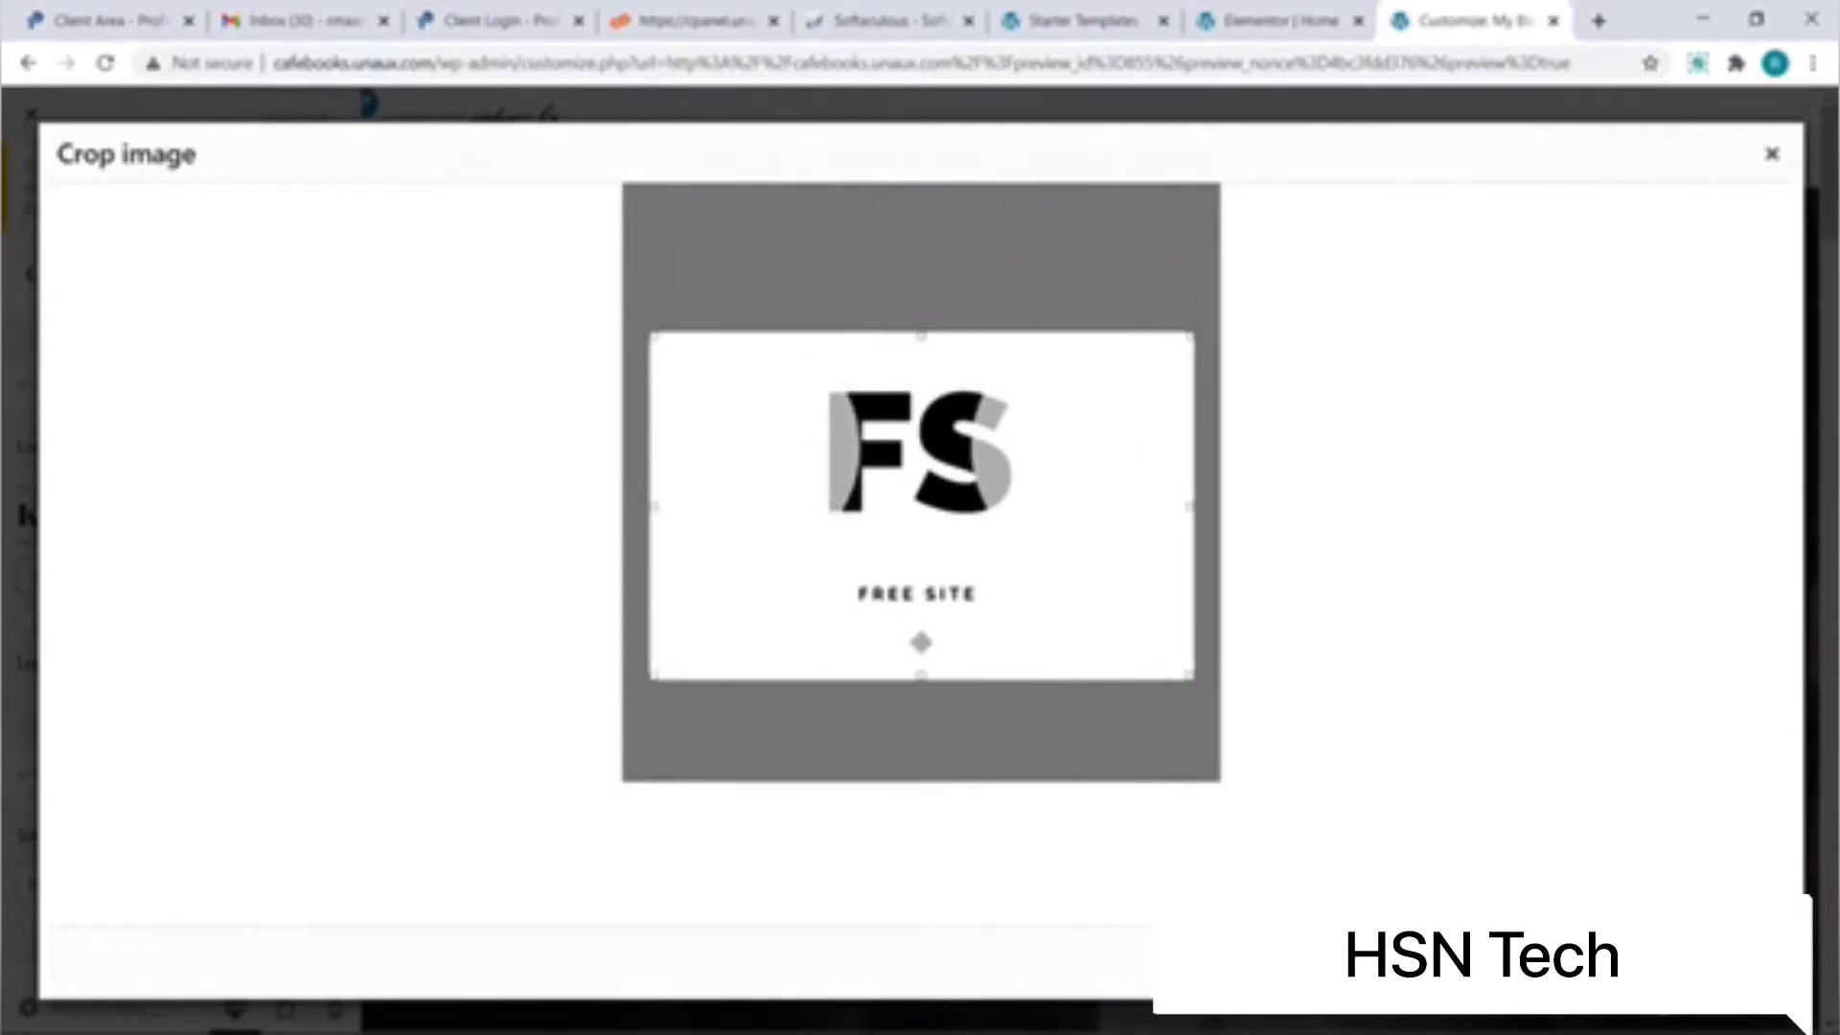
{"action": "left_click_drag", "start_coordinate": [928, 621], "coordinate": [792, 624]}
{"action": "left_click_drag", "start_coordinate": [1195, 310], "coordinate": [1043, 349]}
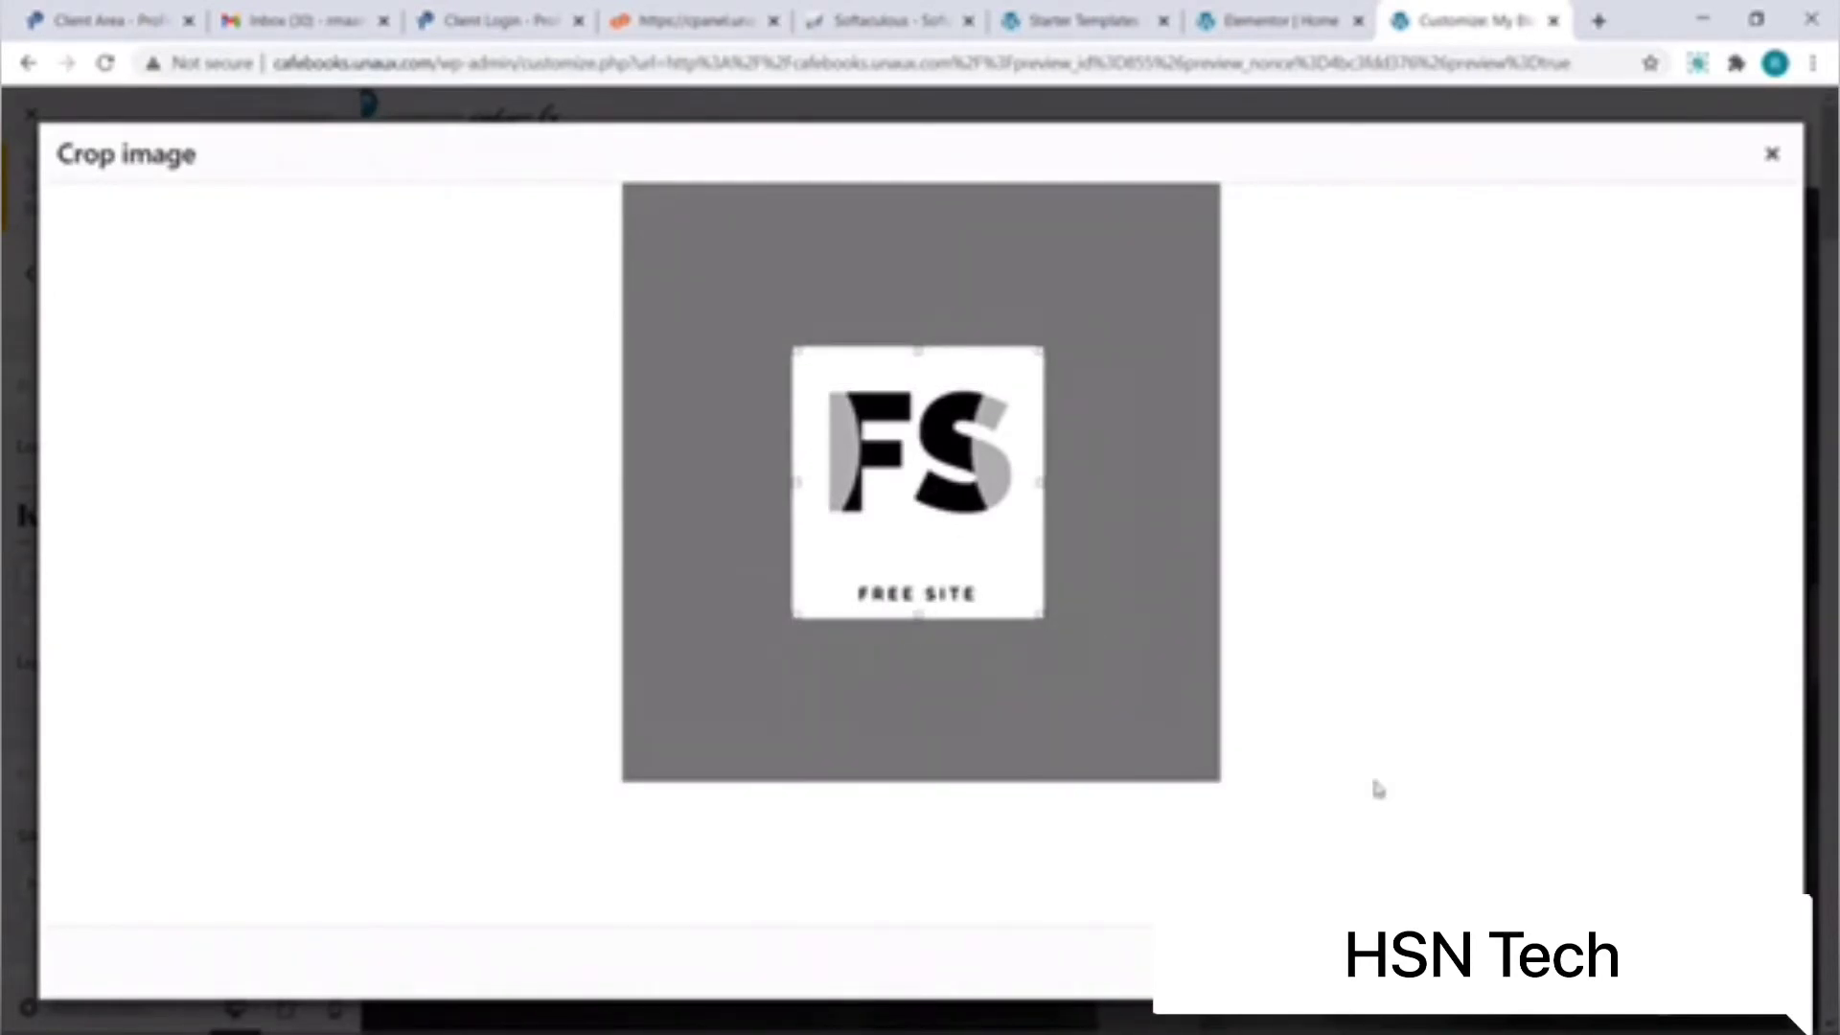
{"action": "left_click", "coordinate": [1720, 962]}
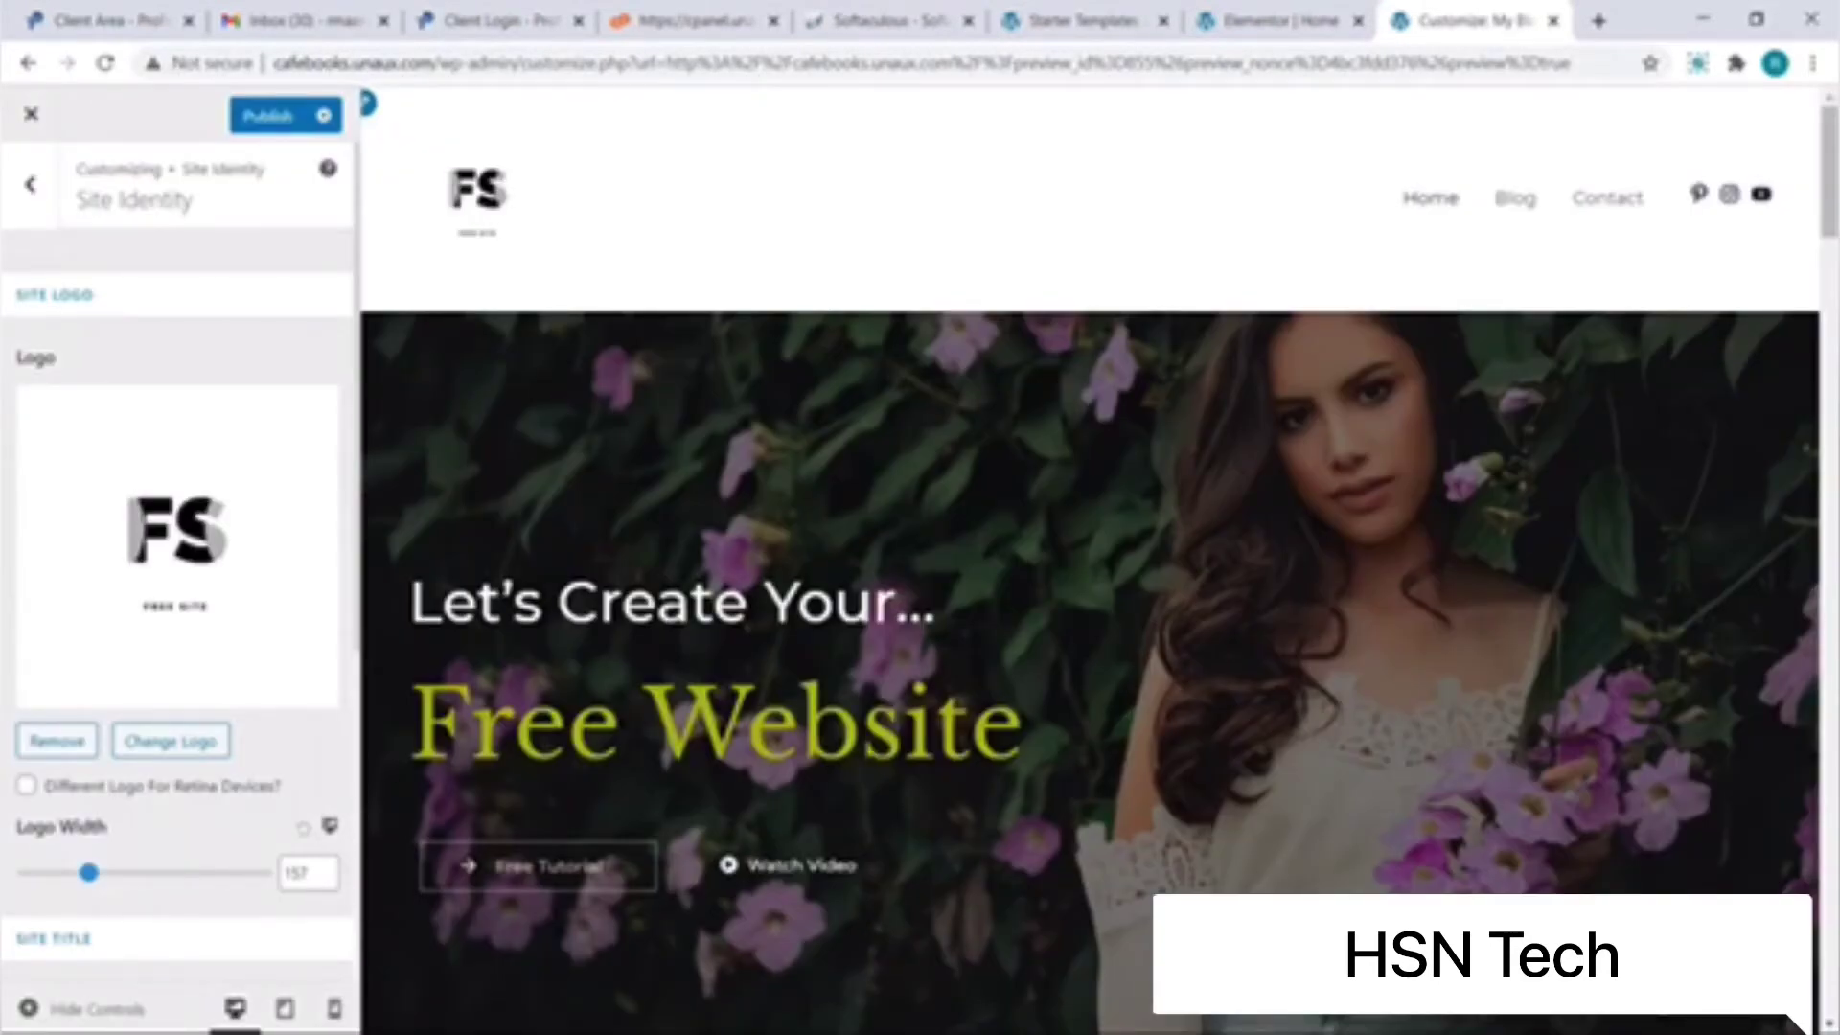
{"action": "key", "text": "Left"}
{"action": "key", "text": "Left"}
{"action": "key", "text": "Left"}
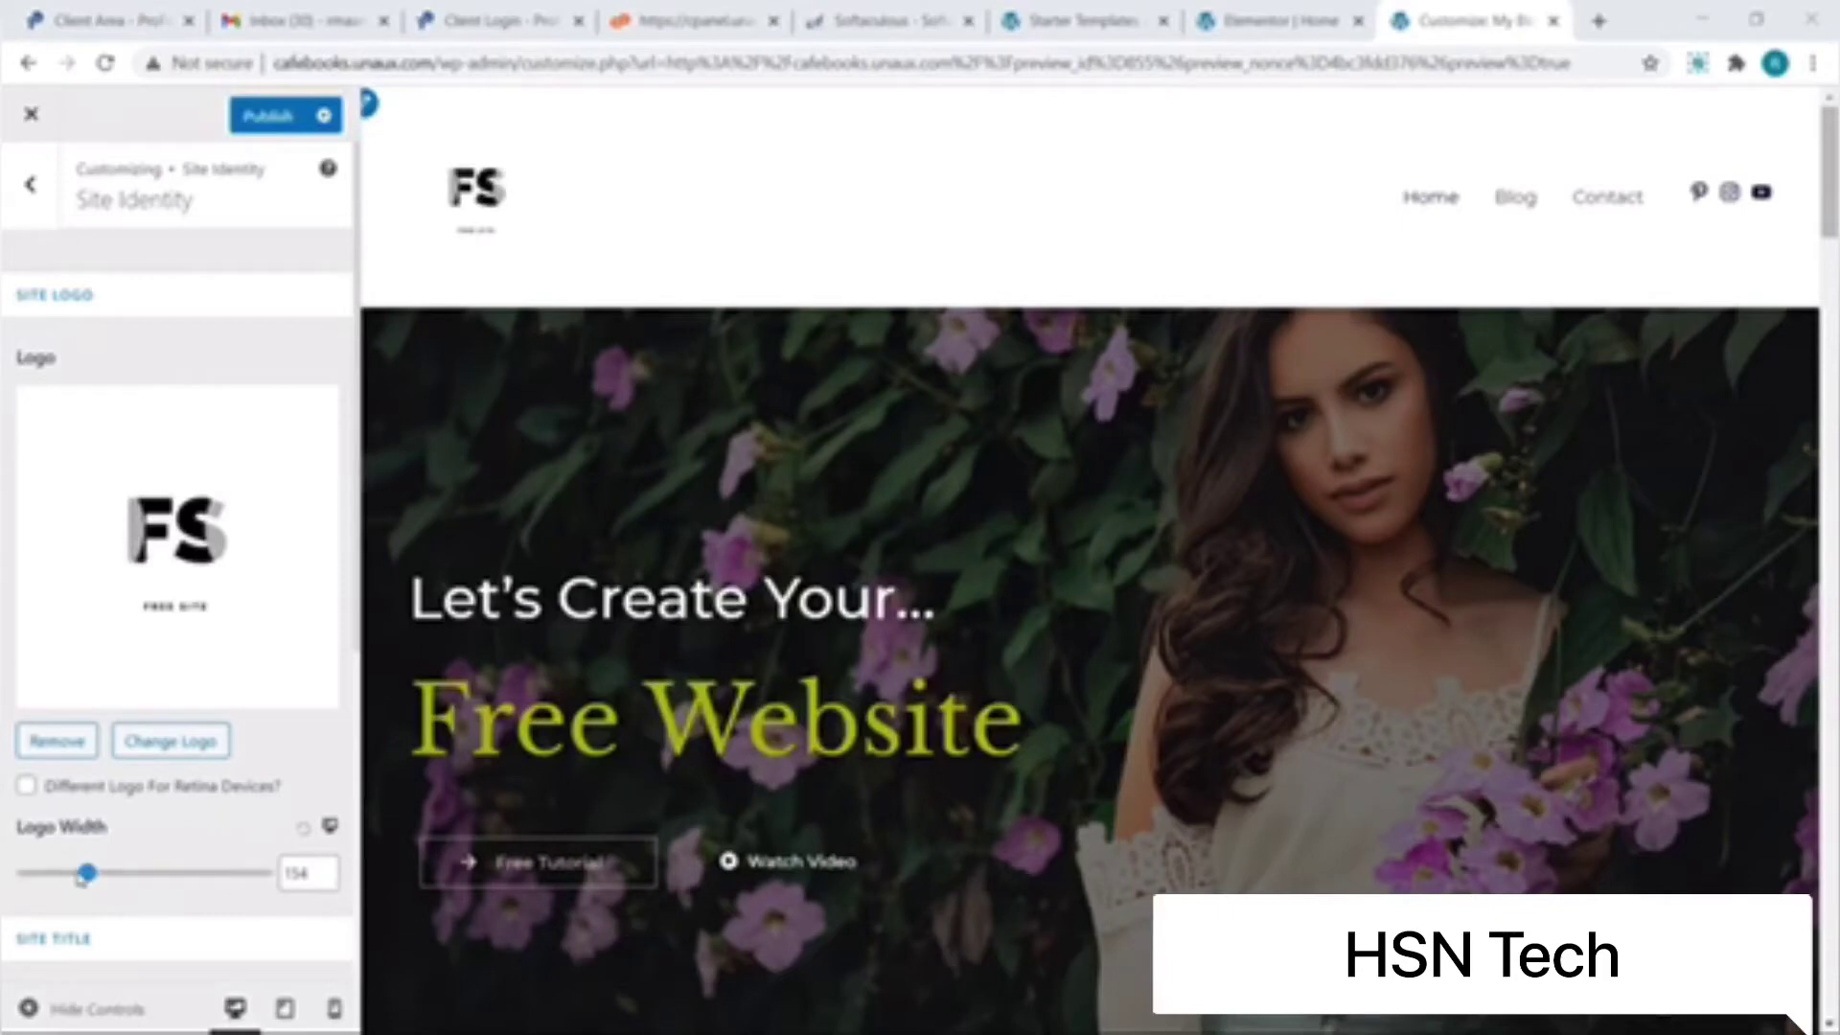
{"action": "left_click_drag", "start_coordinate": [86, 873], "coordinate": [69, 877]}
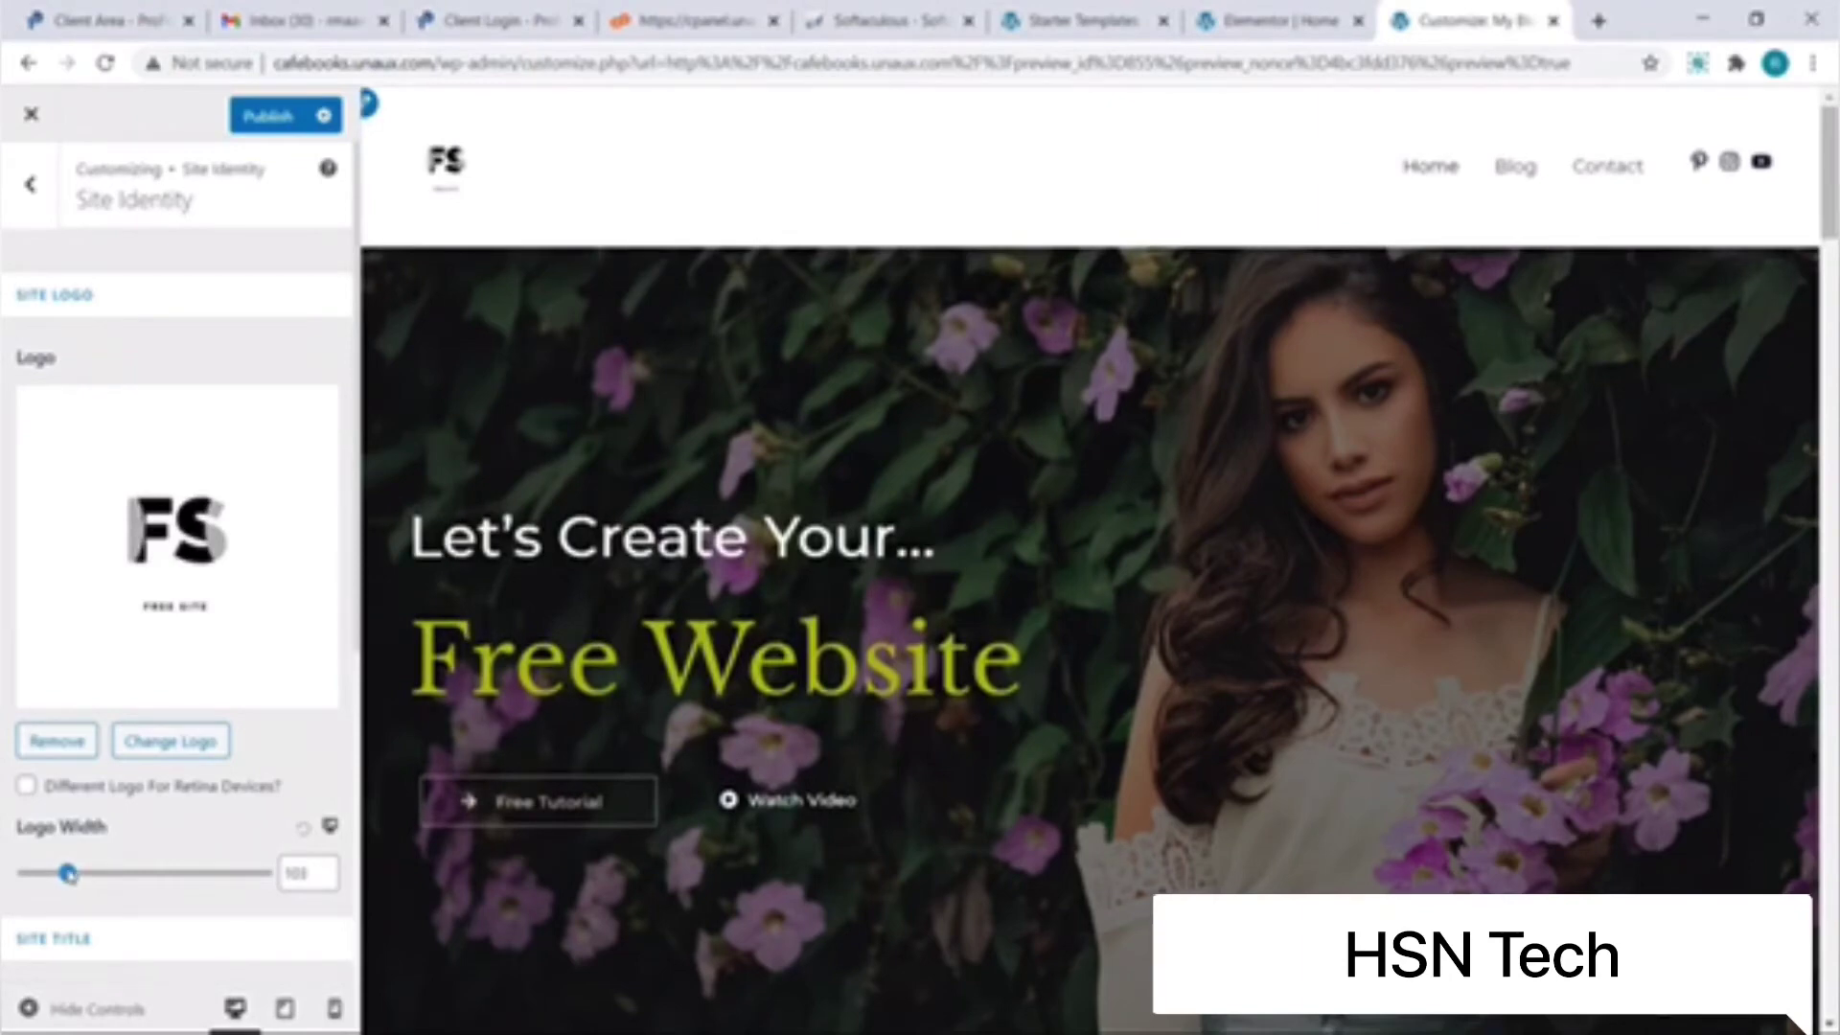
{"action": "left_click", "coordinate": [270, 116]}
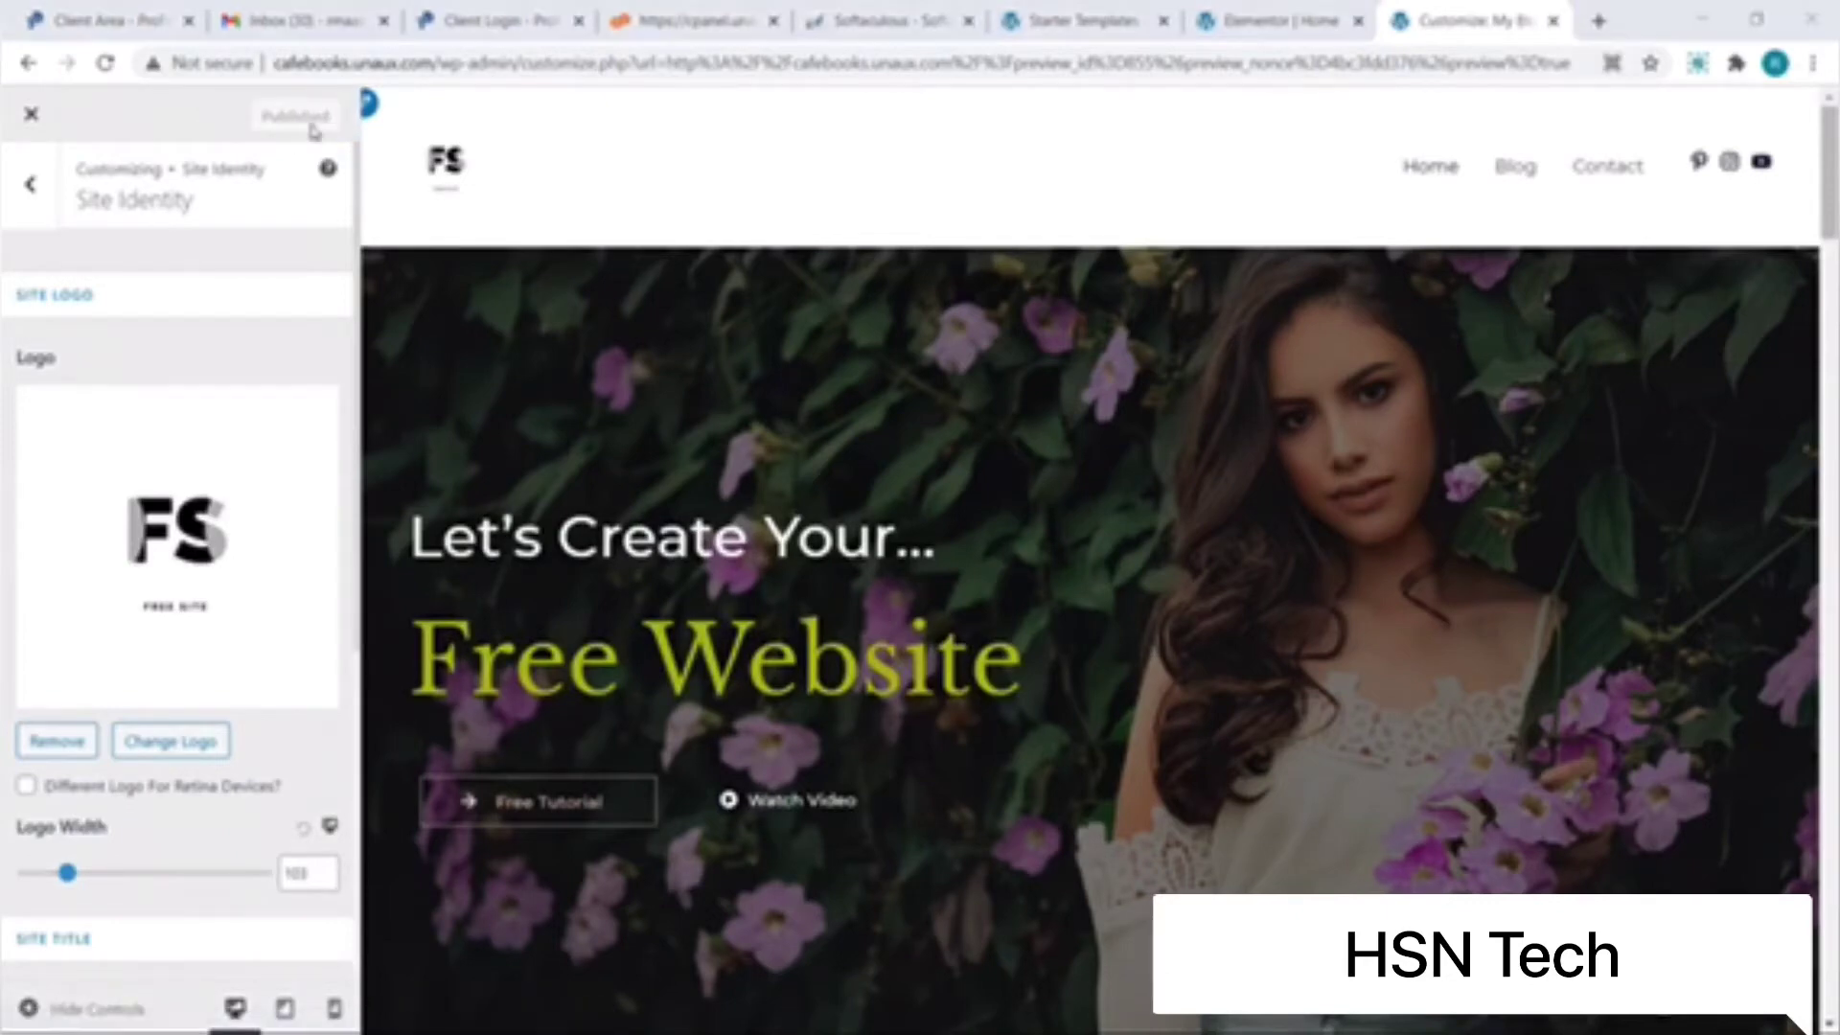
Step: Reopen the Customizer and scroll its preview down to the 'Copyright © 2021 My Blog' footer
{"action": "left_click", "coordinate": [37, 117]}
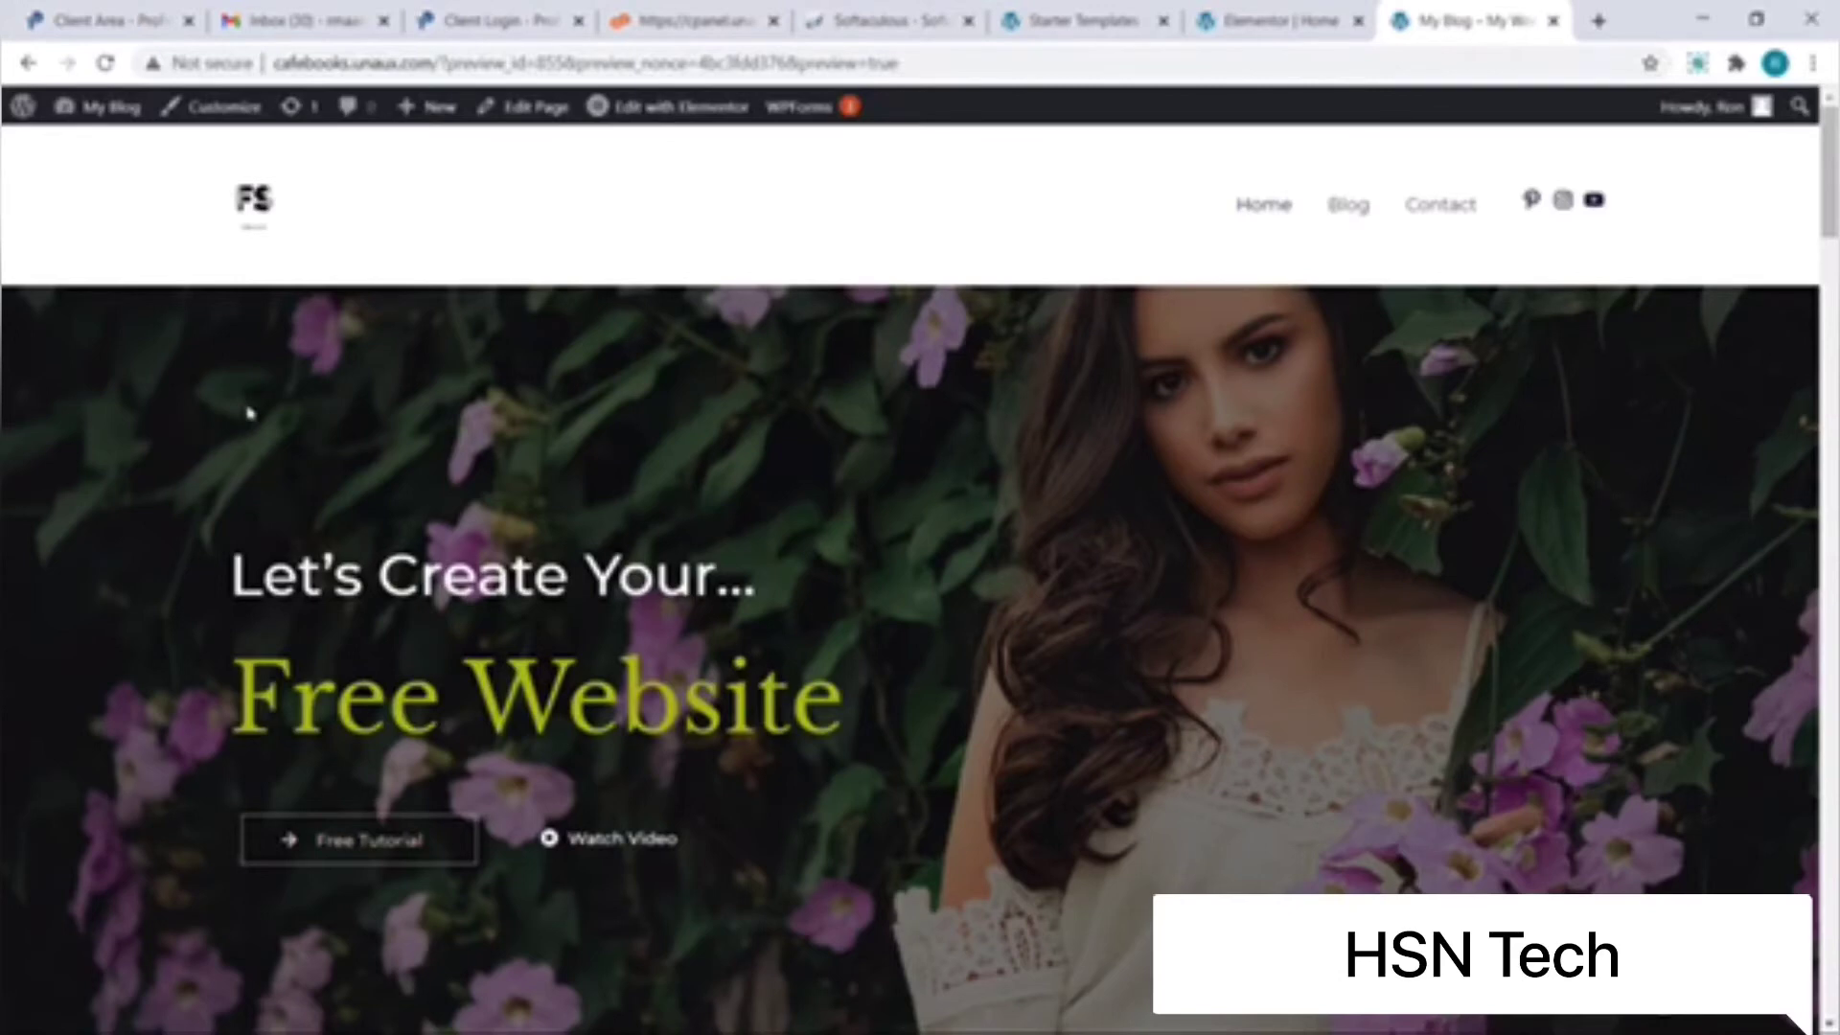
{"action": "left_click", "coordinate": [236, 123]}
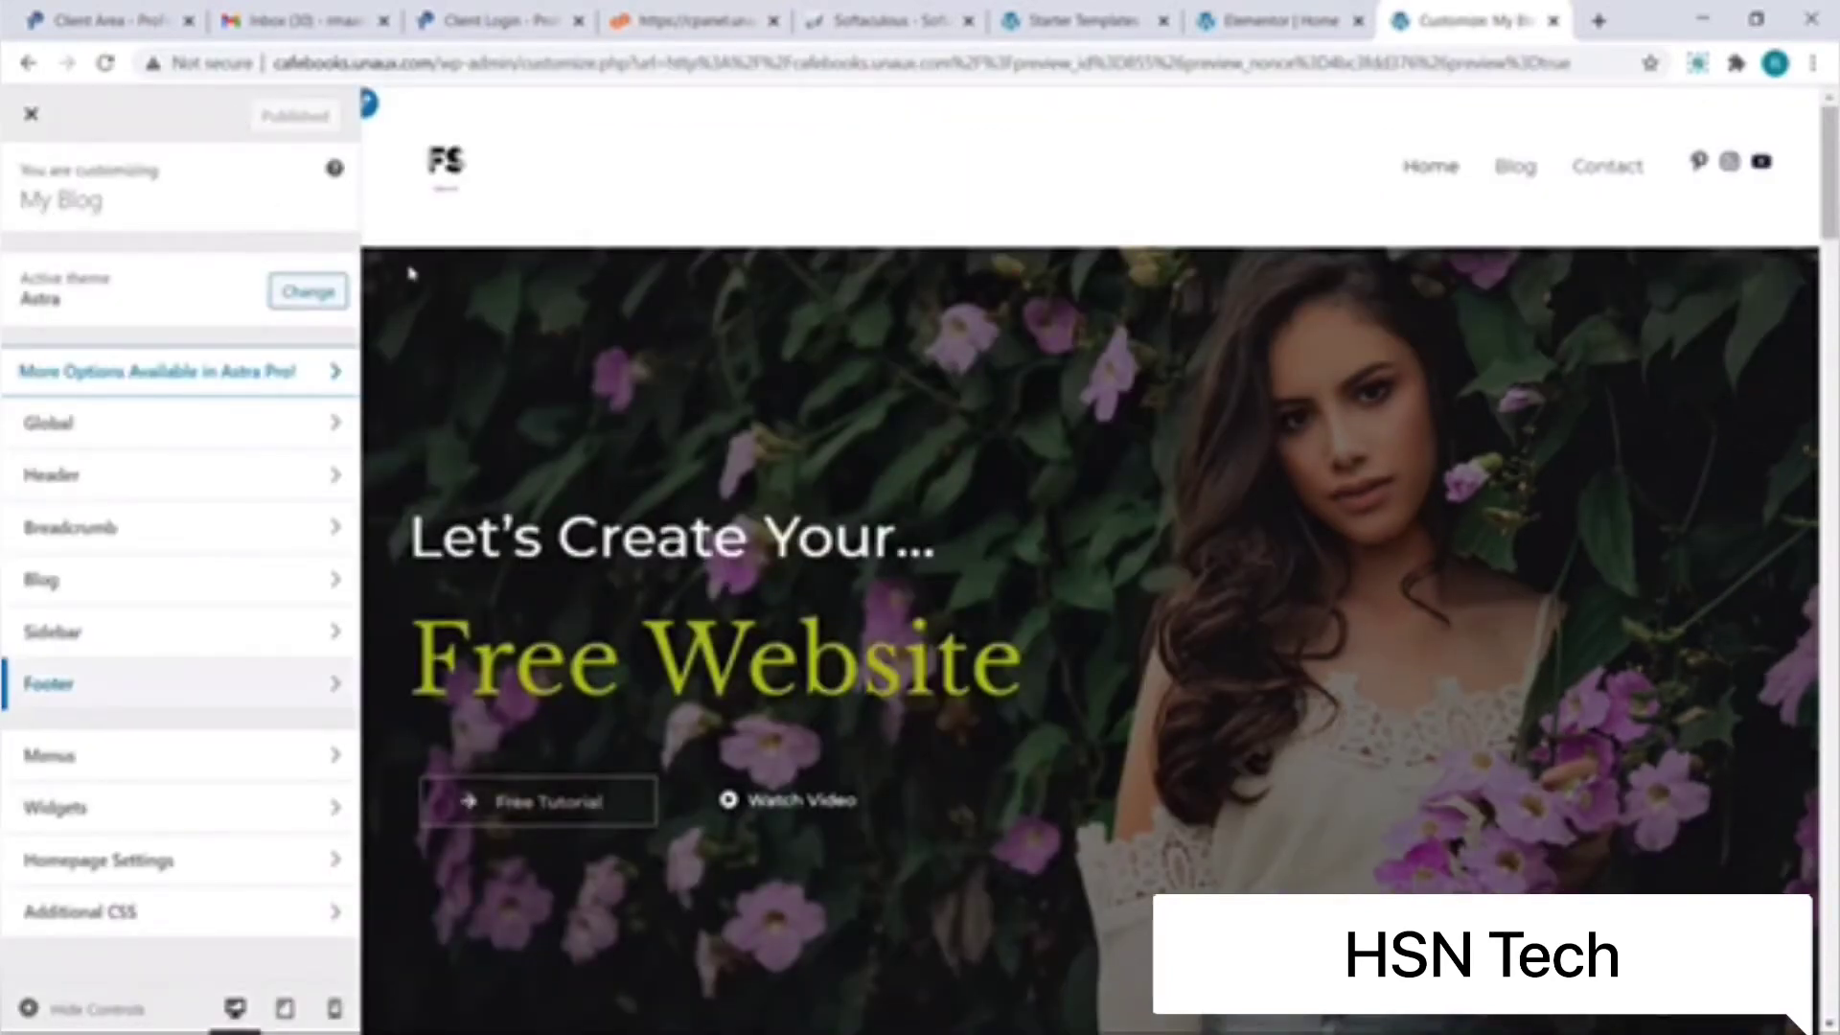
{"action": "scroll", "coordinate": [410, 273], "scroll_direction": "down", "scroll_amount": 12}
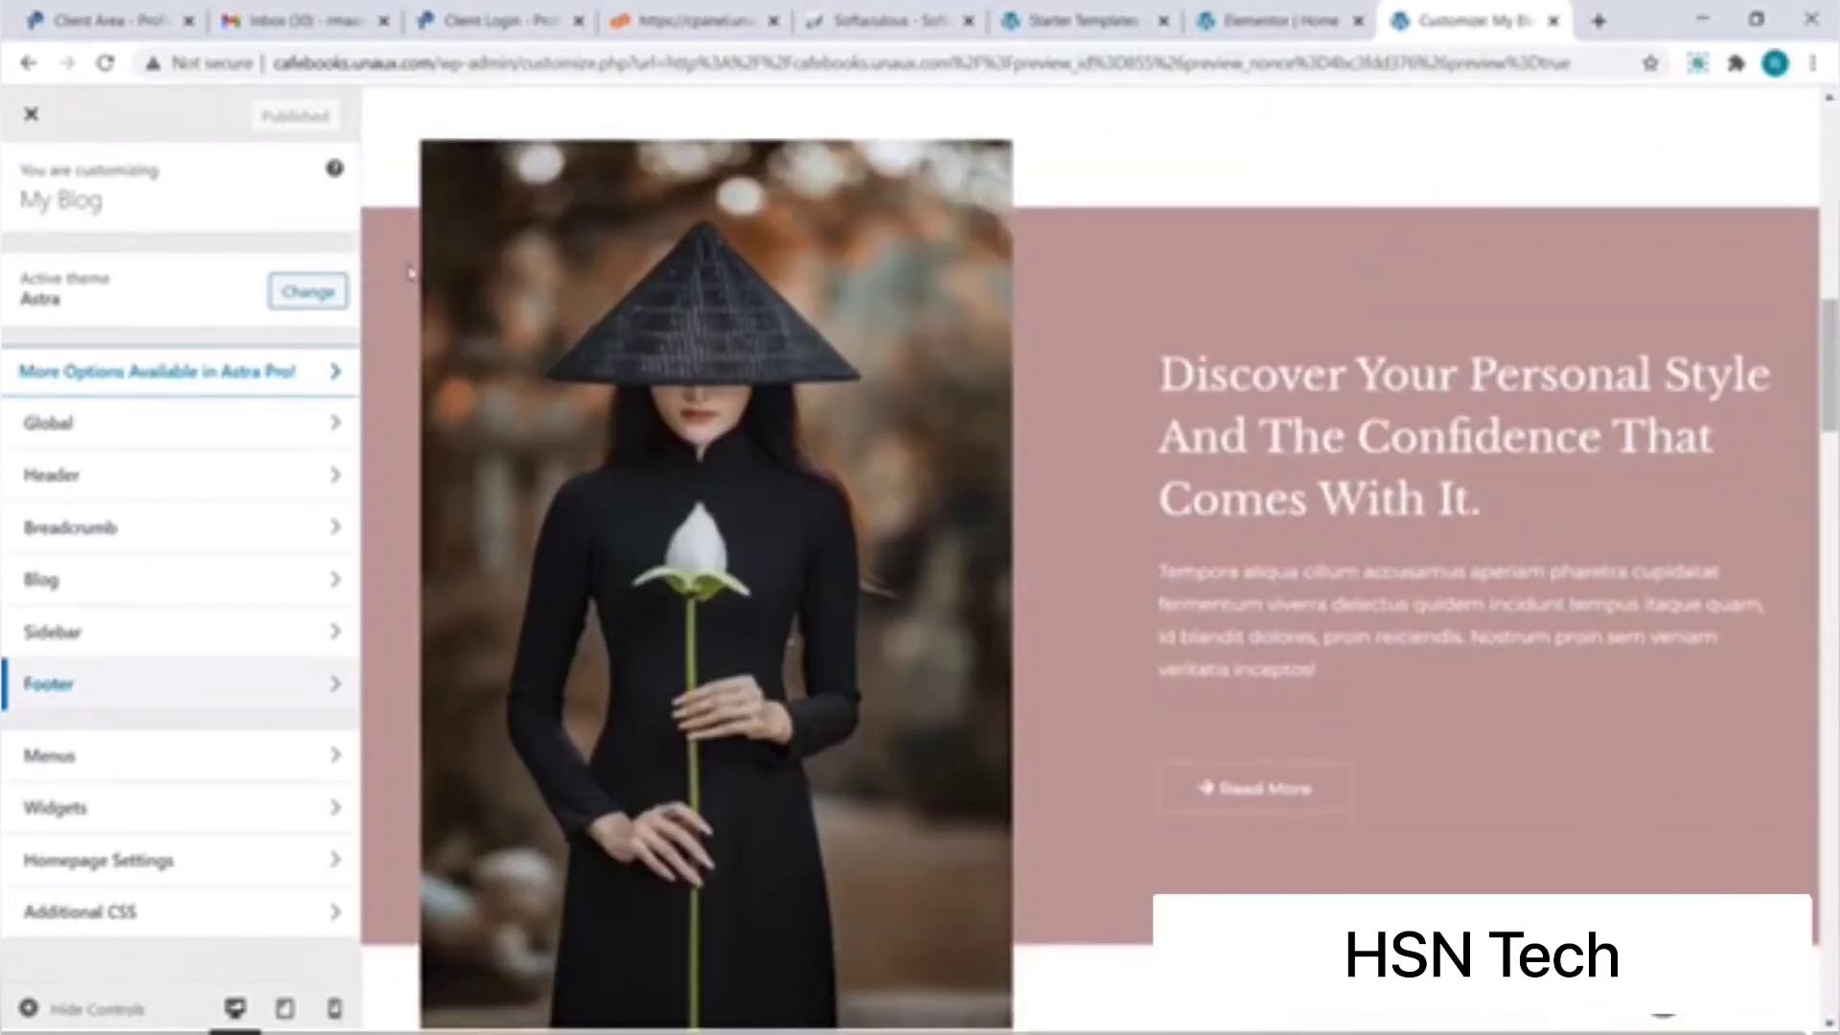
{"action": "scroll", "coordinate": [410, 273], "scroll_direction": "down", "scroll_amount": 12}
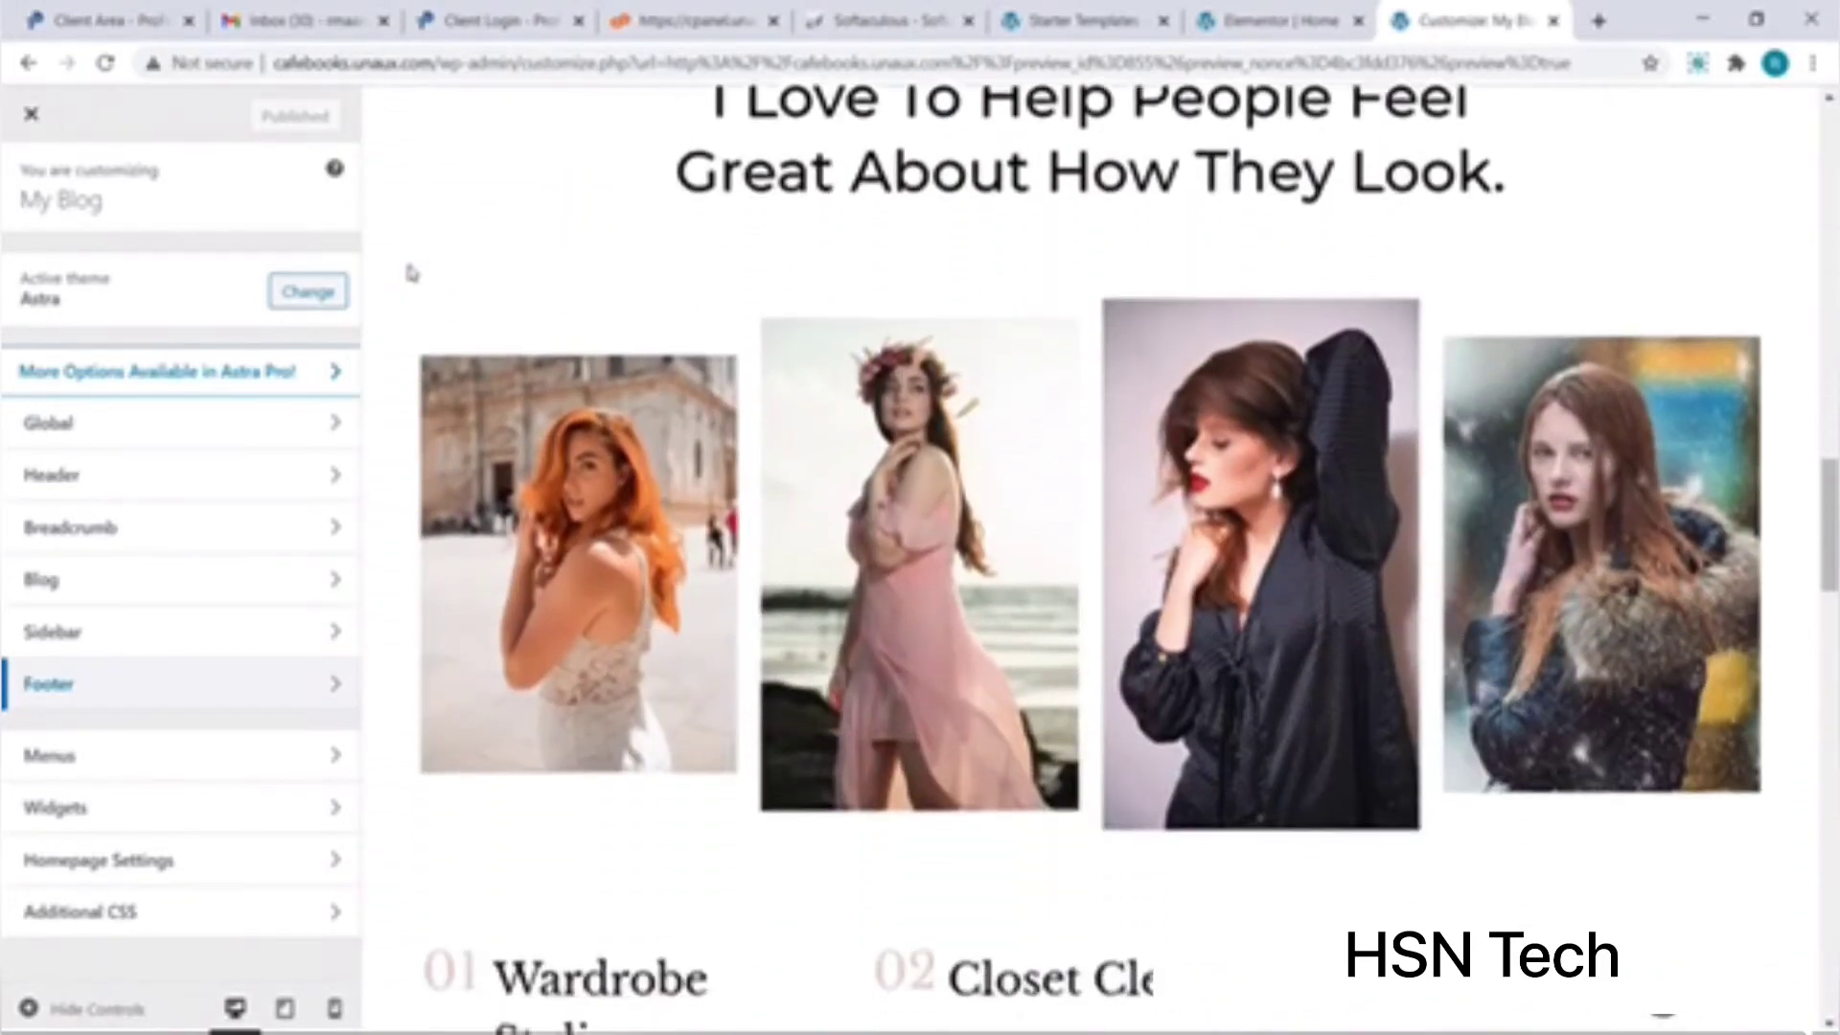
{"action": "scroll", "coordinate": [410, 273], "scroll_direction": "down", "scroll_amount": 10}
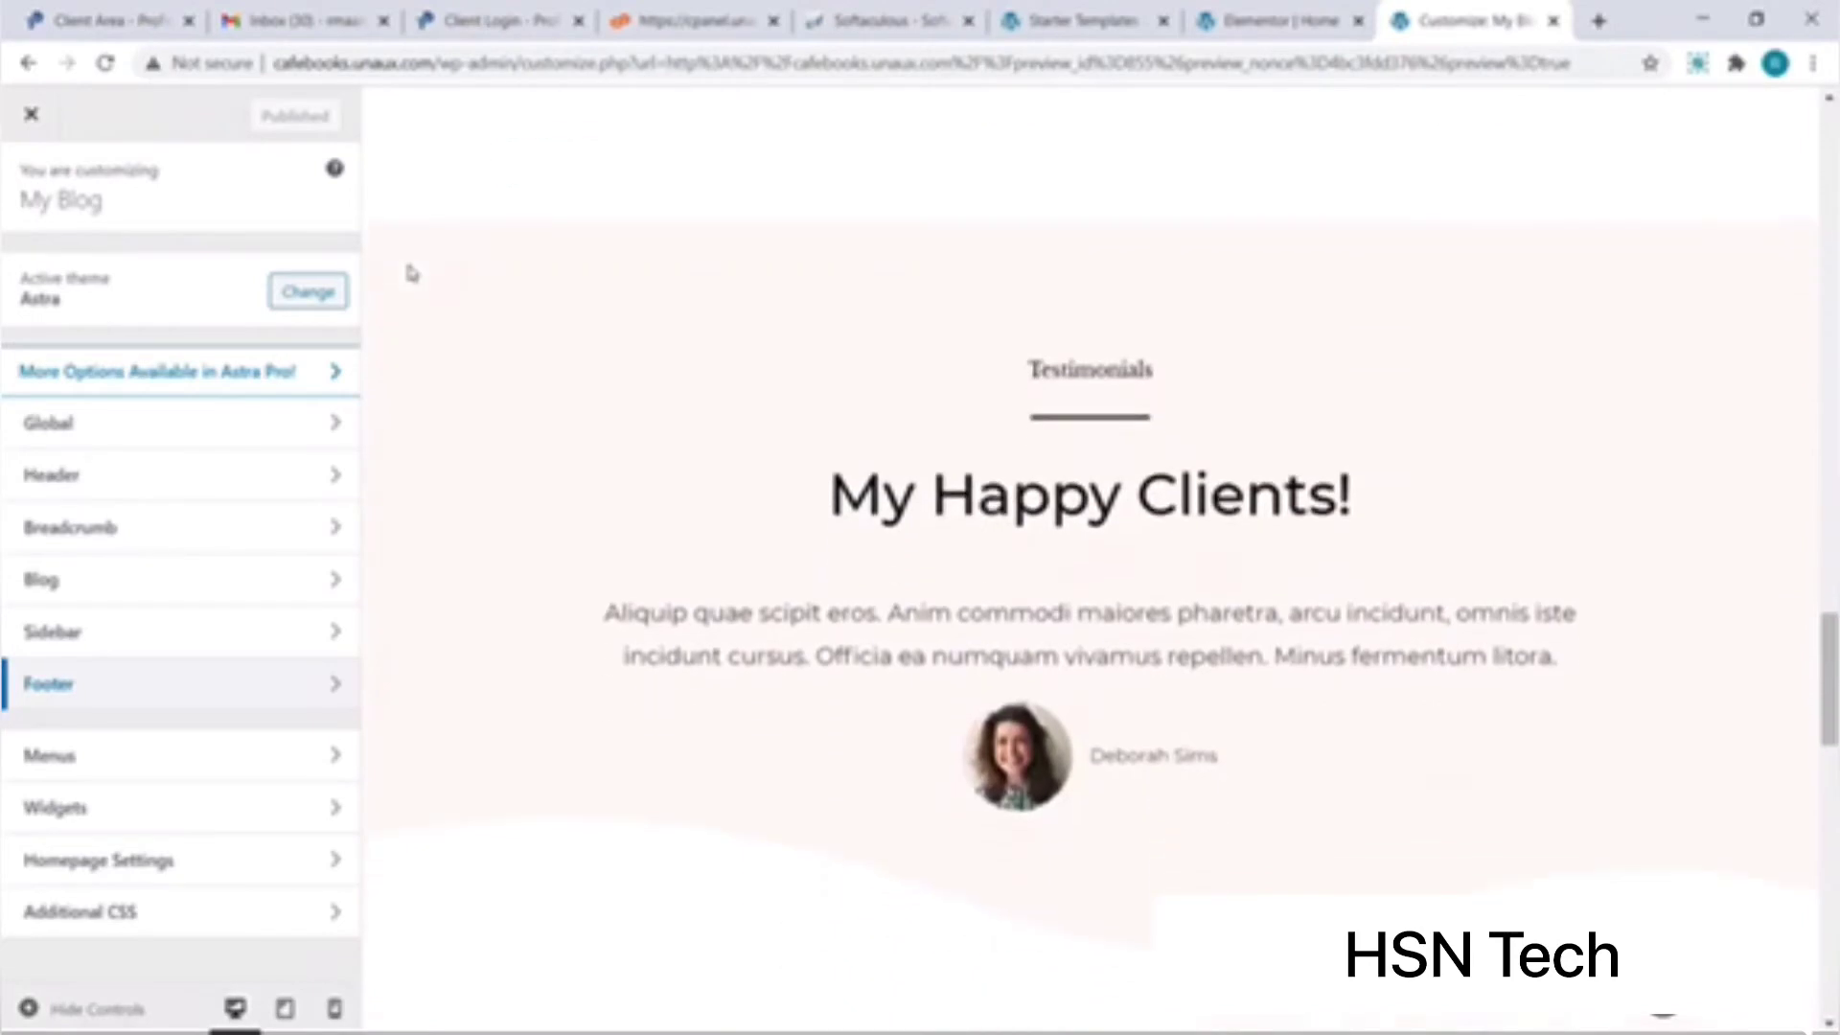
{"action": "scroll", "coordinate": [411, 273], "scroll_direction": "down", "scroll_amount": 10}
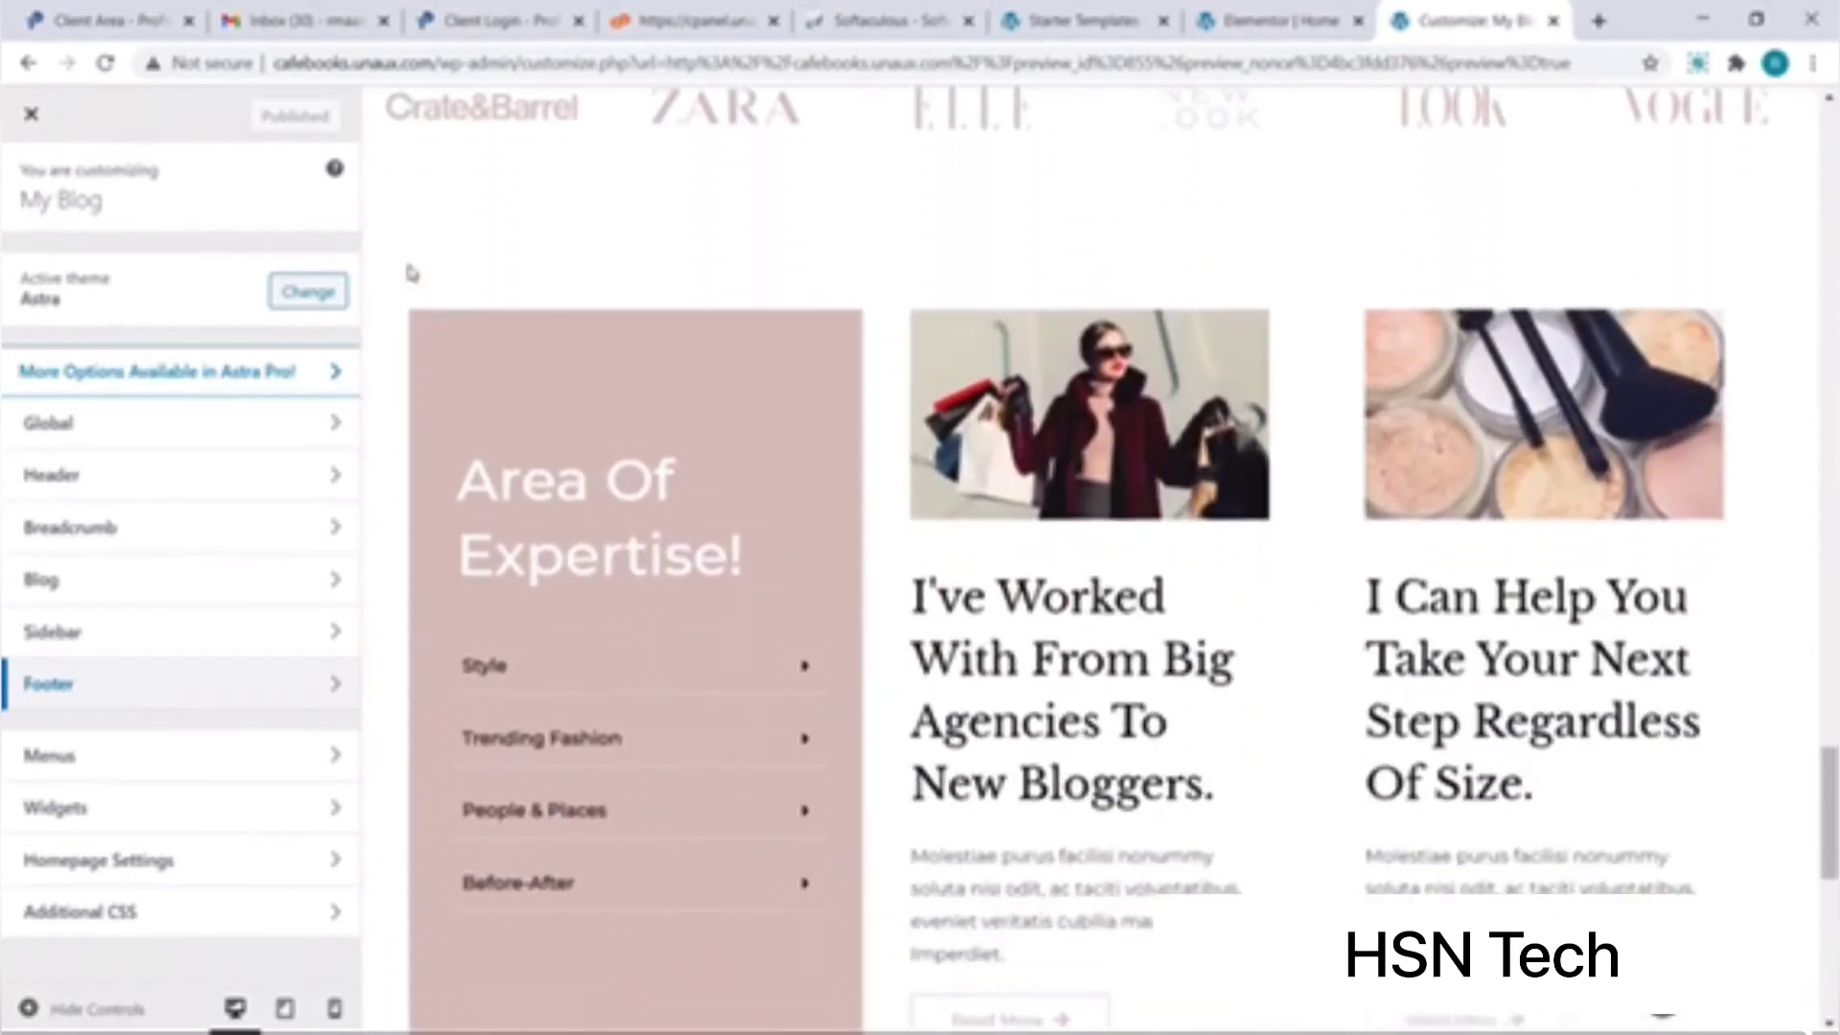
{"action": "scroll", "coordinate": [410, 273], "scroll_direction": "down", "scroll_amount": 10}
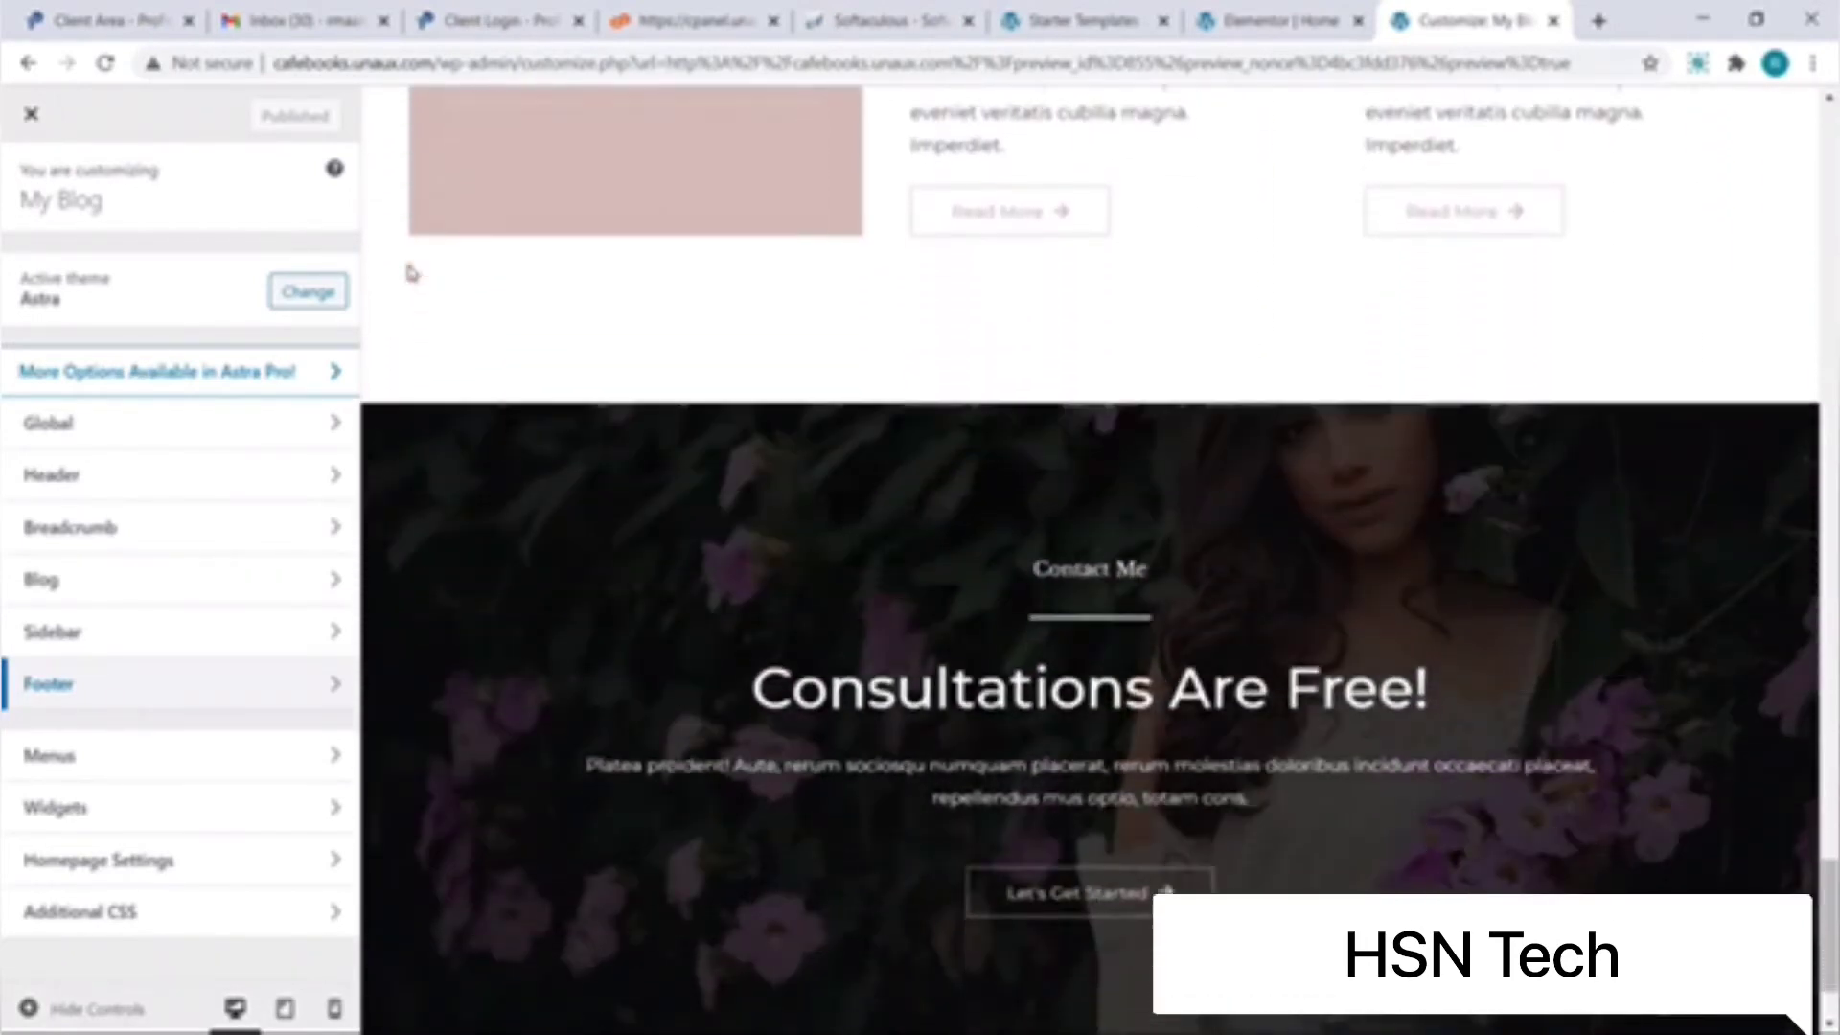
{"action": "scroll", "coordinate": [410, 273], "scroll_direction": "down", "scroll_amount": 2}
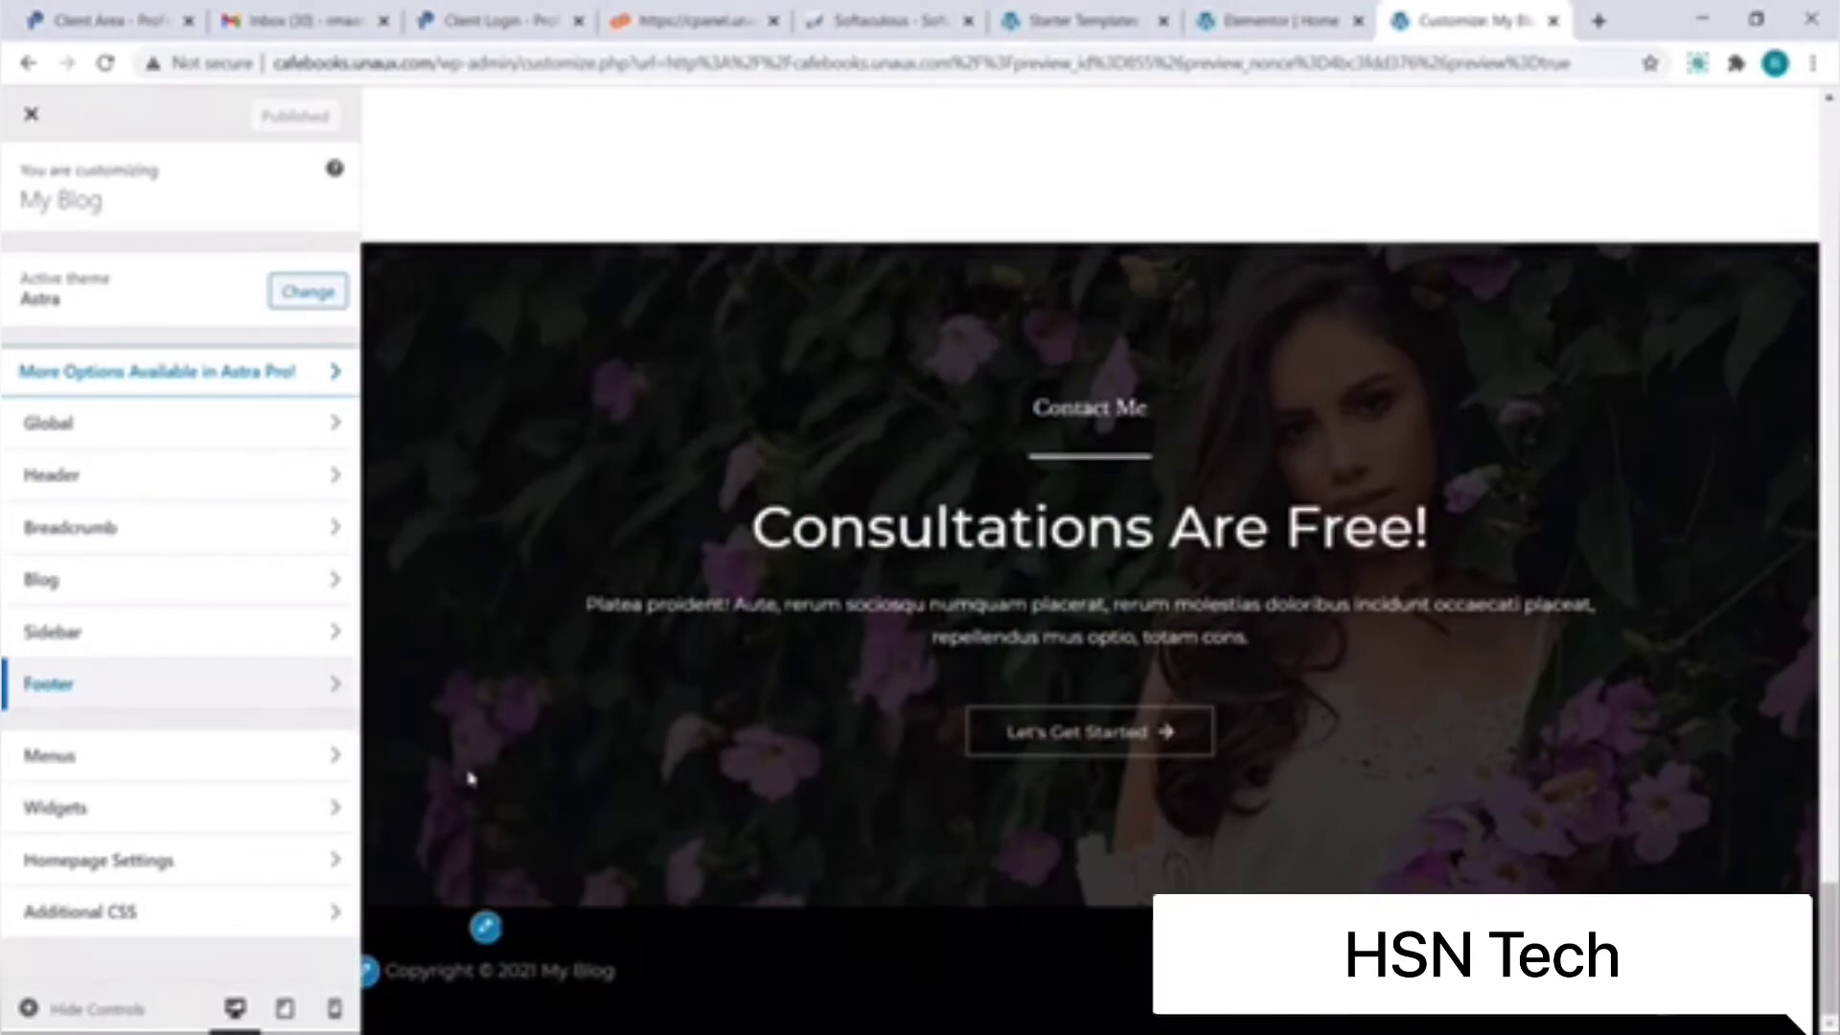
Step: In Footer Bar Section 1, replace the [current_year] [site_title] placeholders with 'Free Website'
{"action": "left_click", "coordinate": [335, 686]}
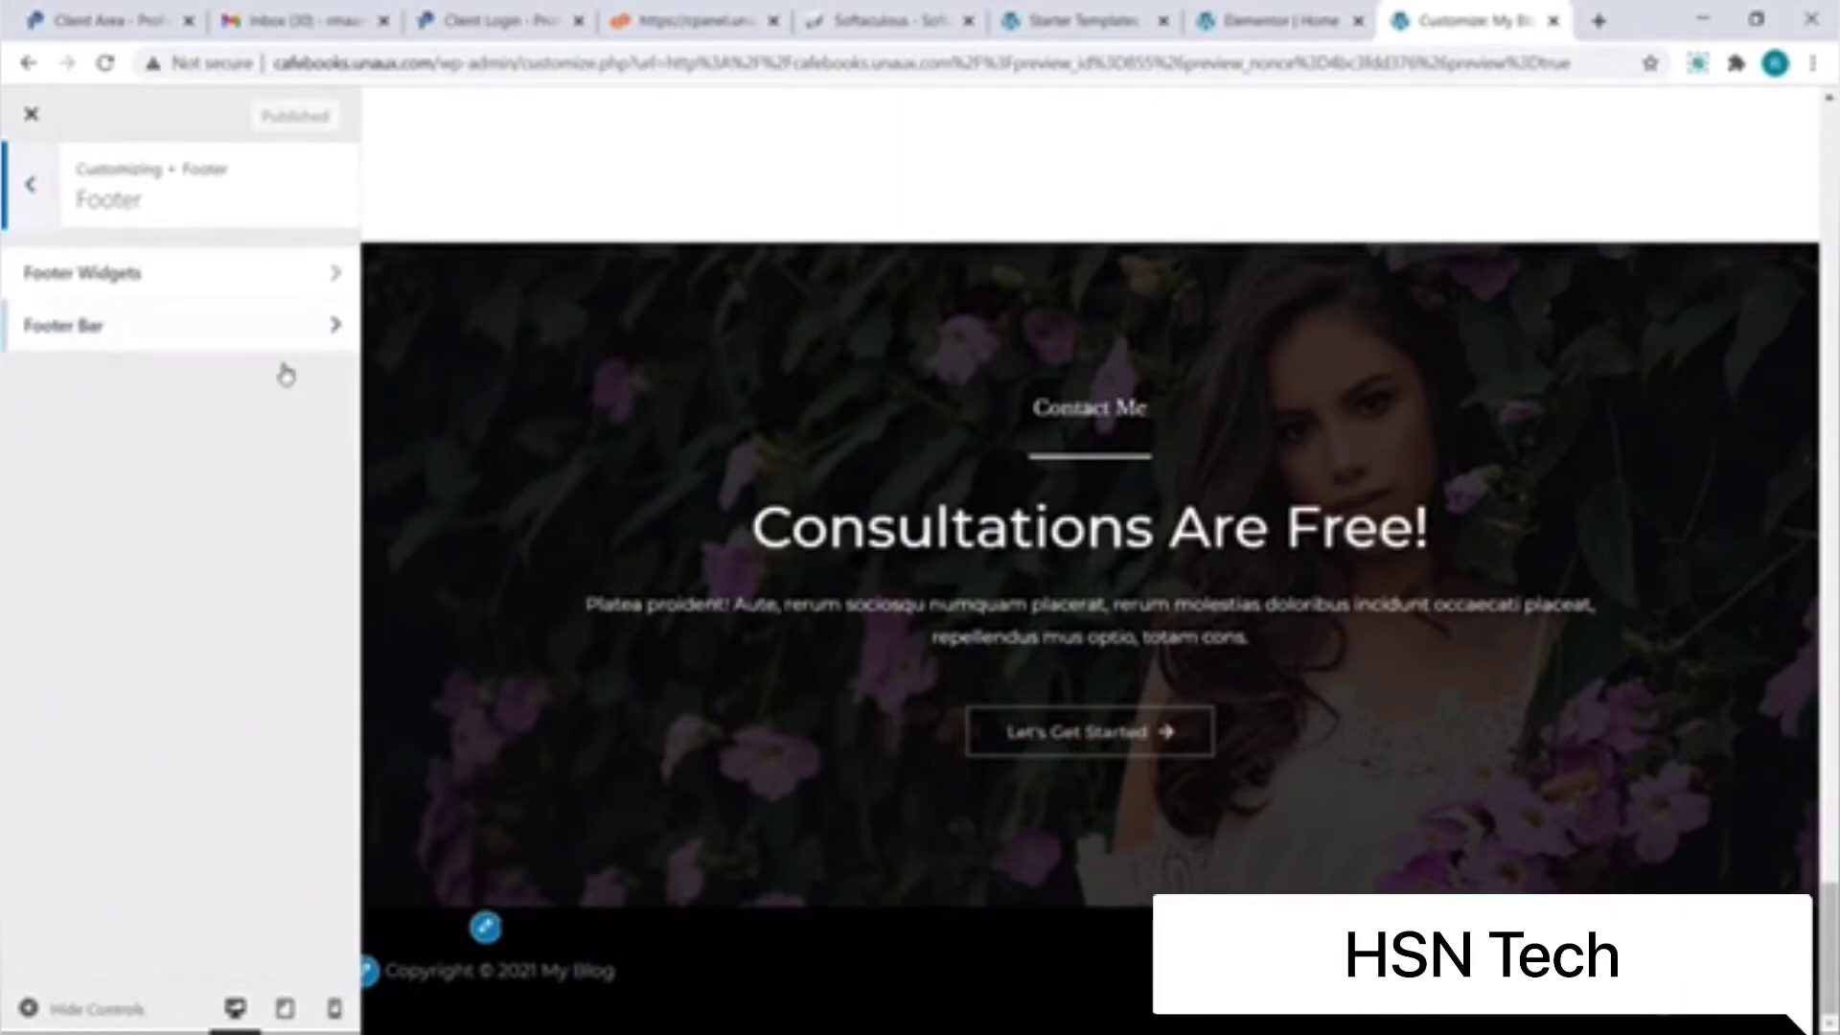
{"action": "left_click", "coordinate": [335, 324]}
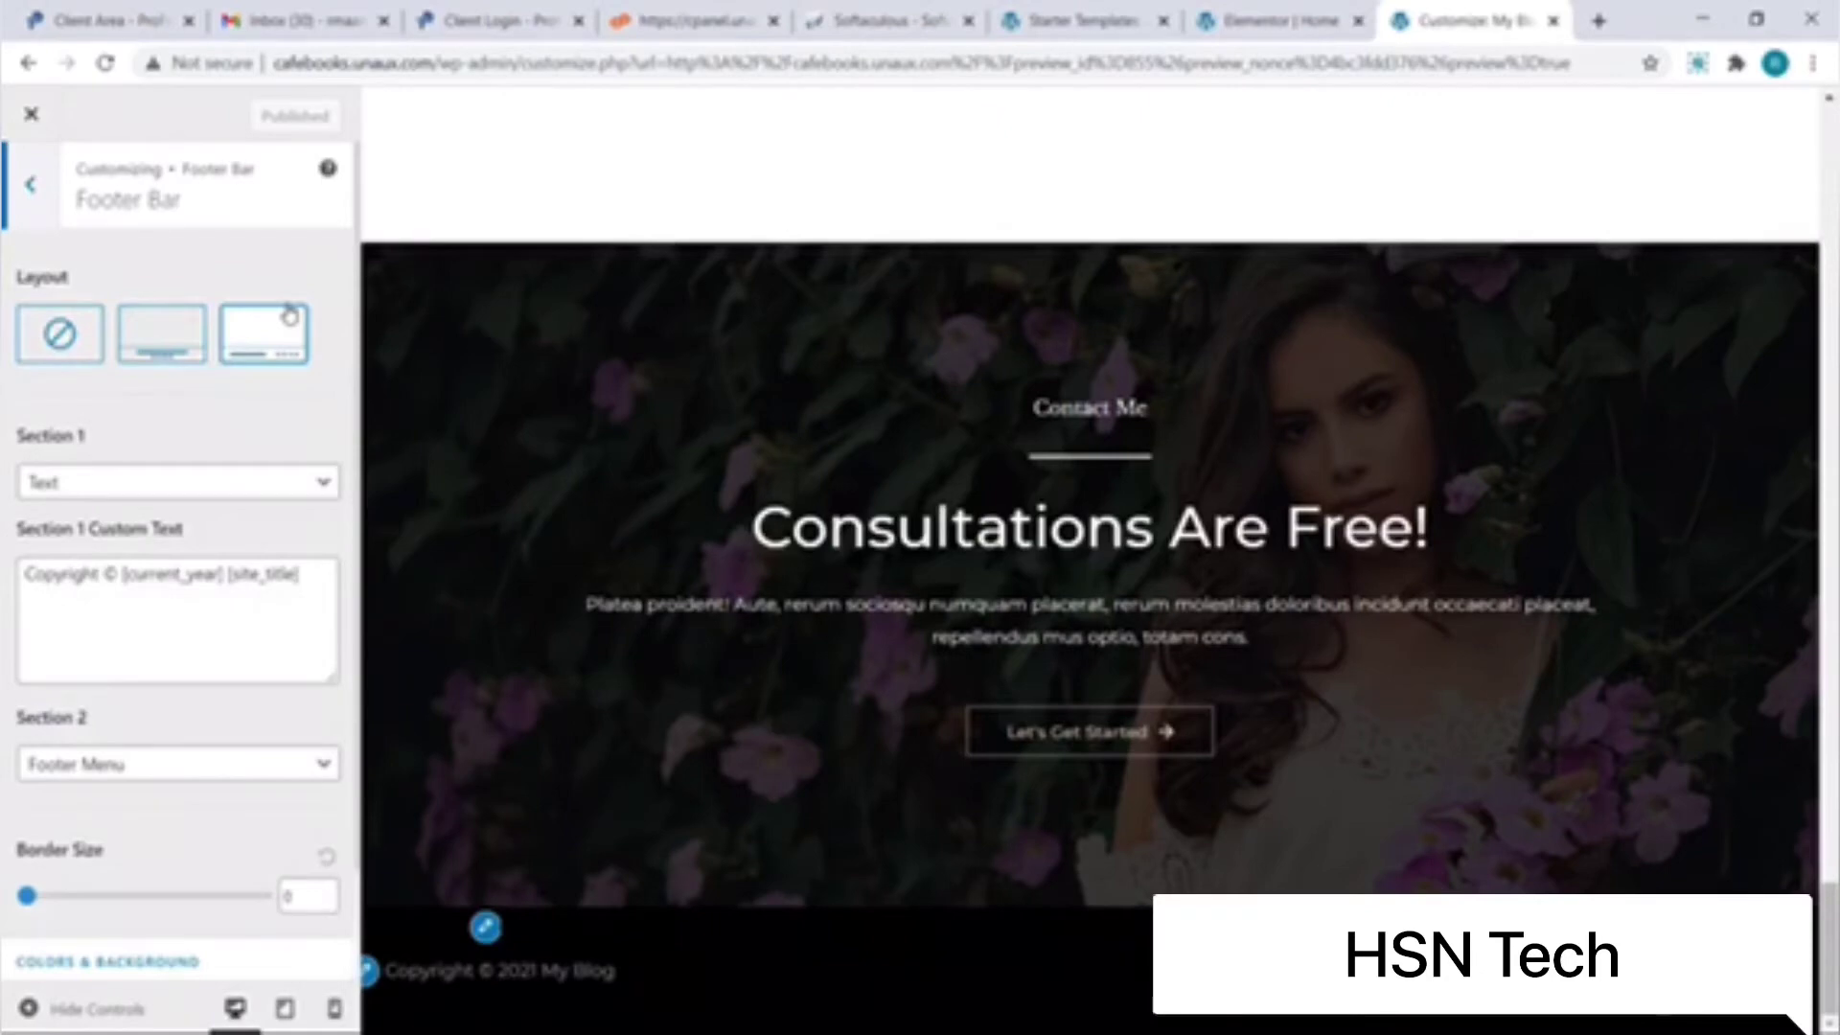
{"action": "left_click", "coordinate": [304, 581]}
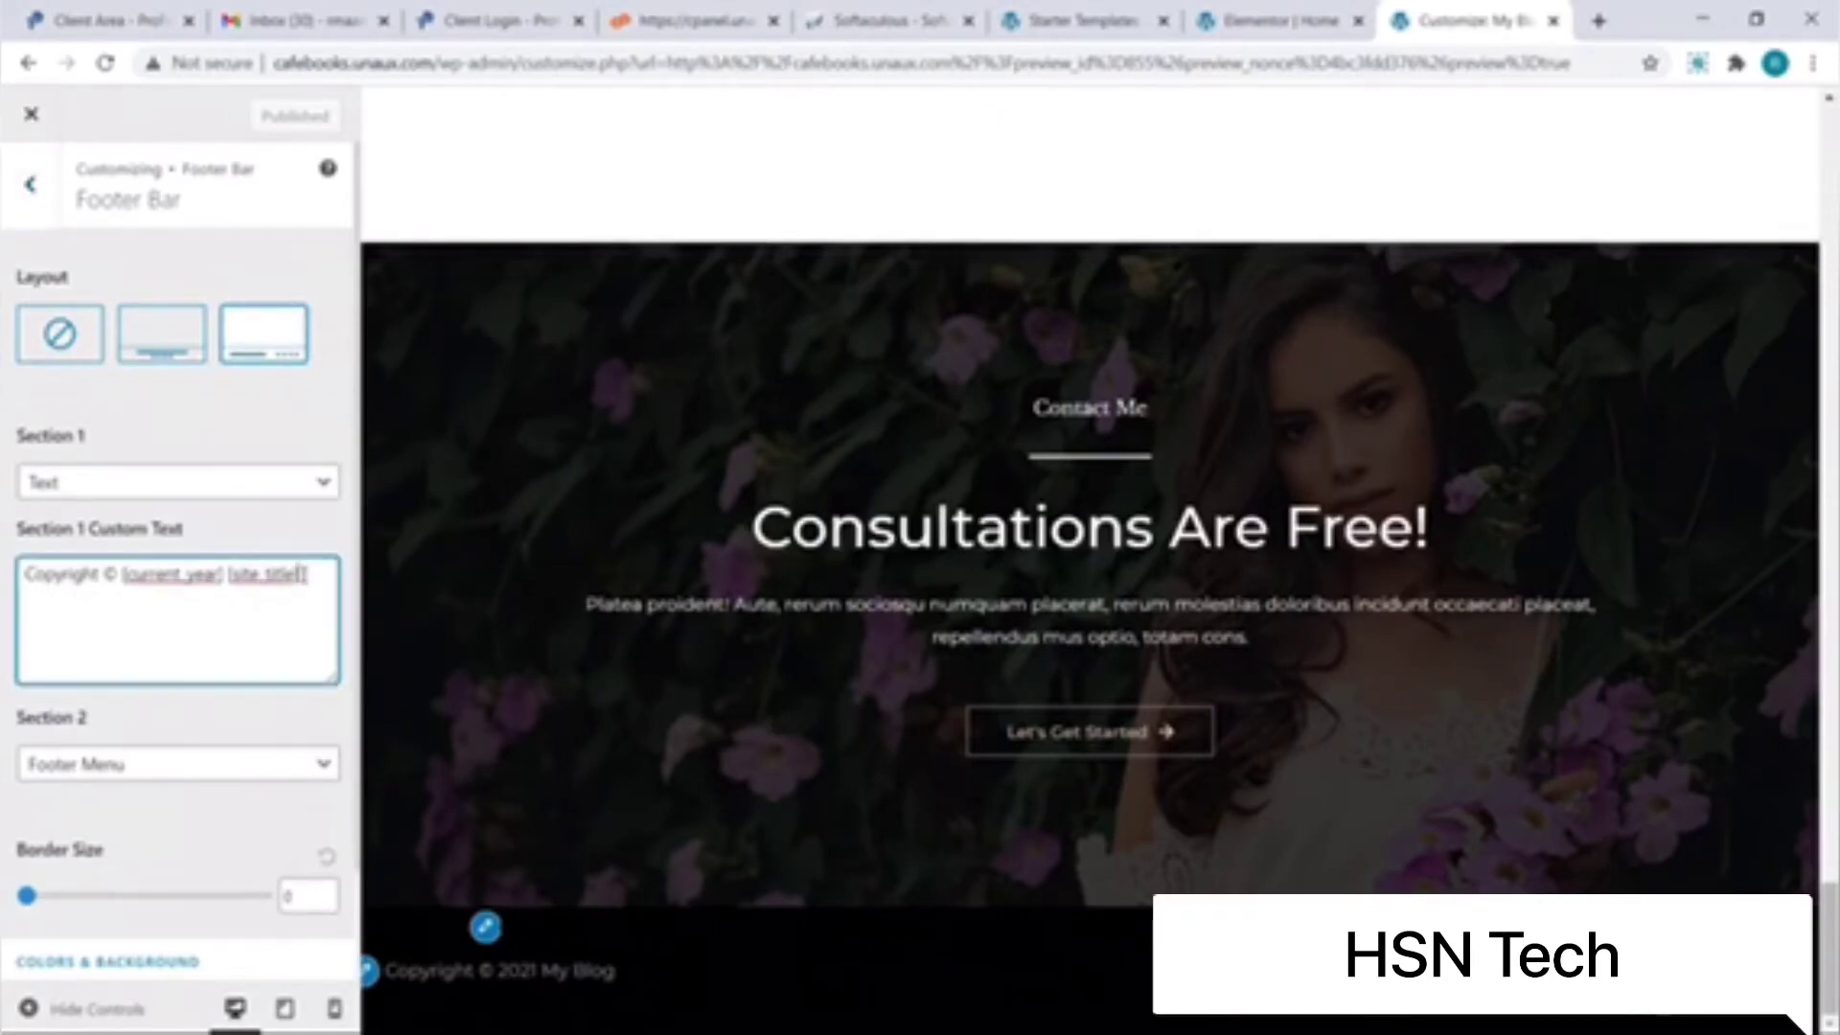
{"action": "left_click_drag", "start_coordinate": [303, 576], "coordinate": [132, 563]}
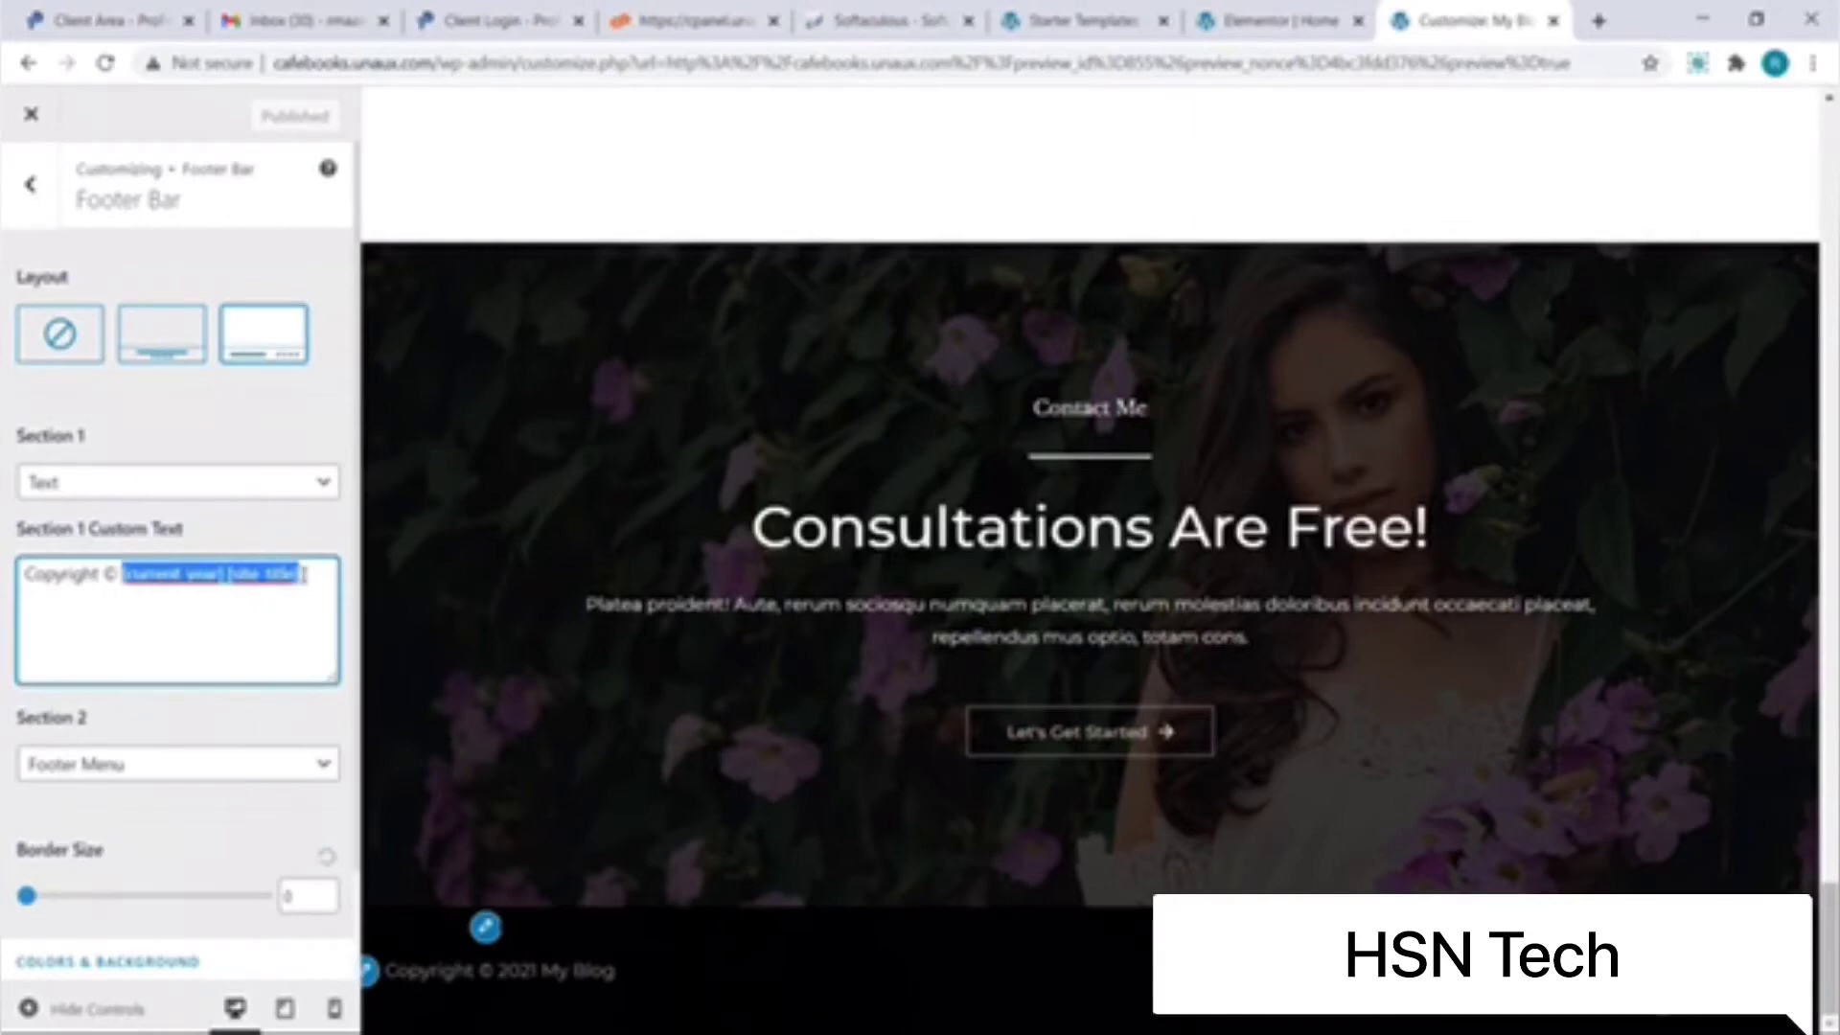
{"action": "type", "text": "Free Website"}
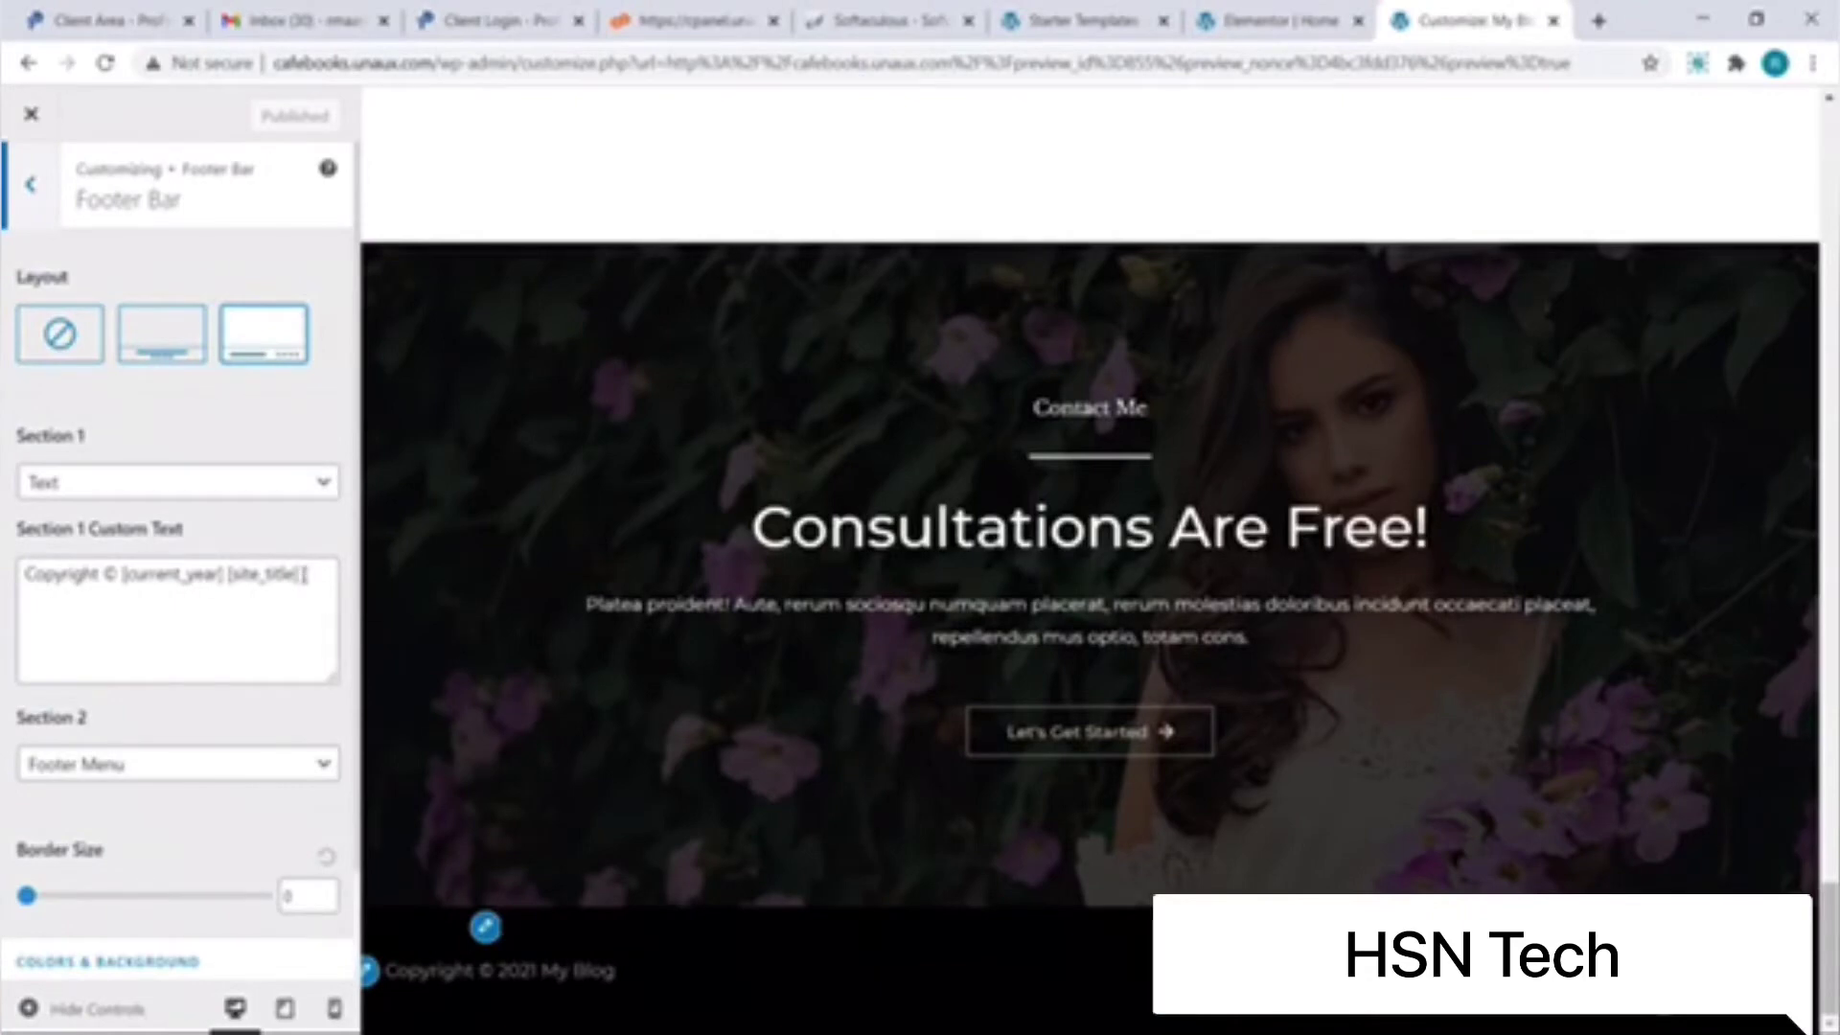
{"action": "left_click", "coordinate": [302, 573]}
{"action": "left_click_drag", "start_coordinate": [303, 573], "coordinate": [123, 573]}
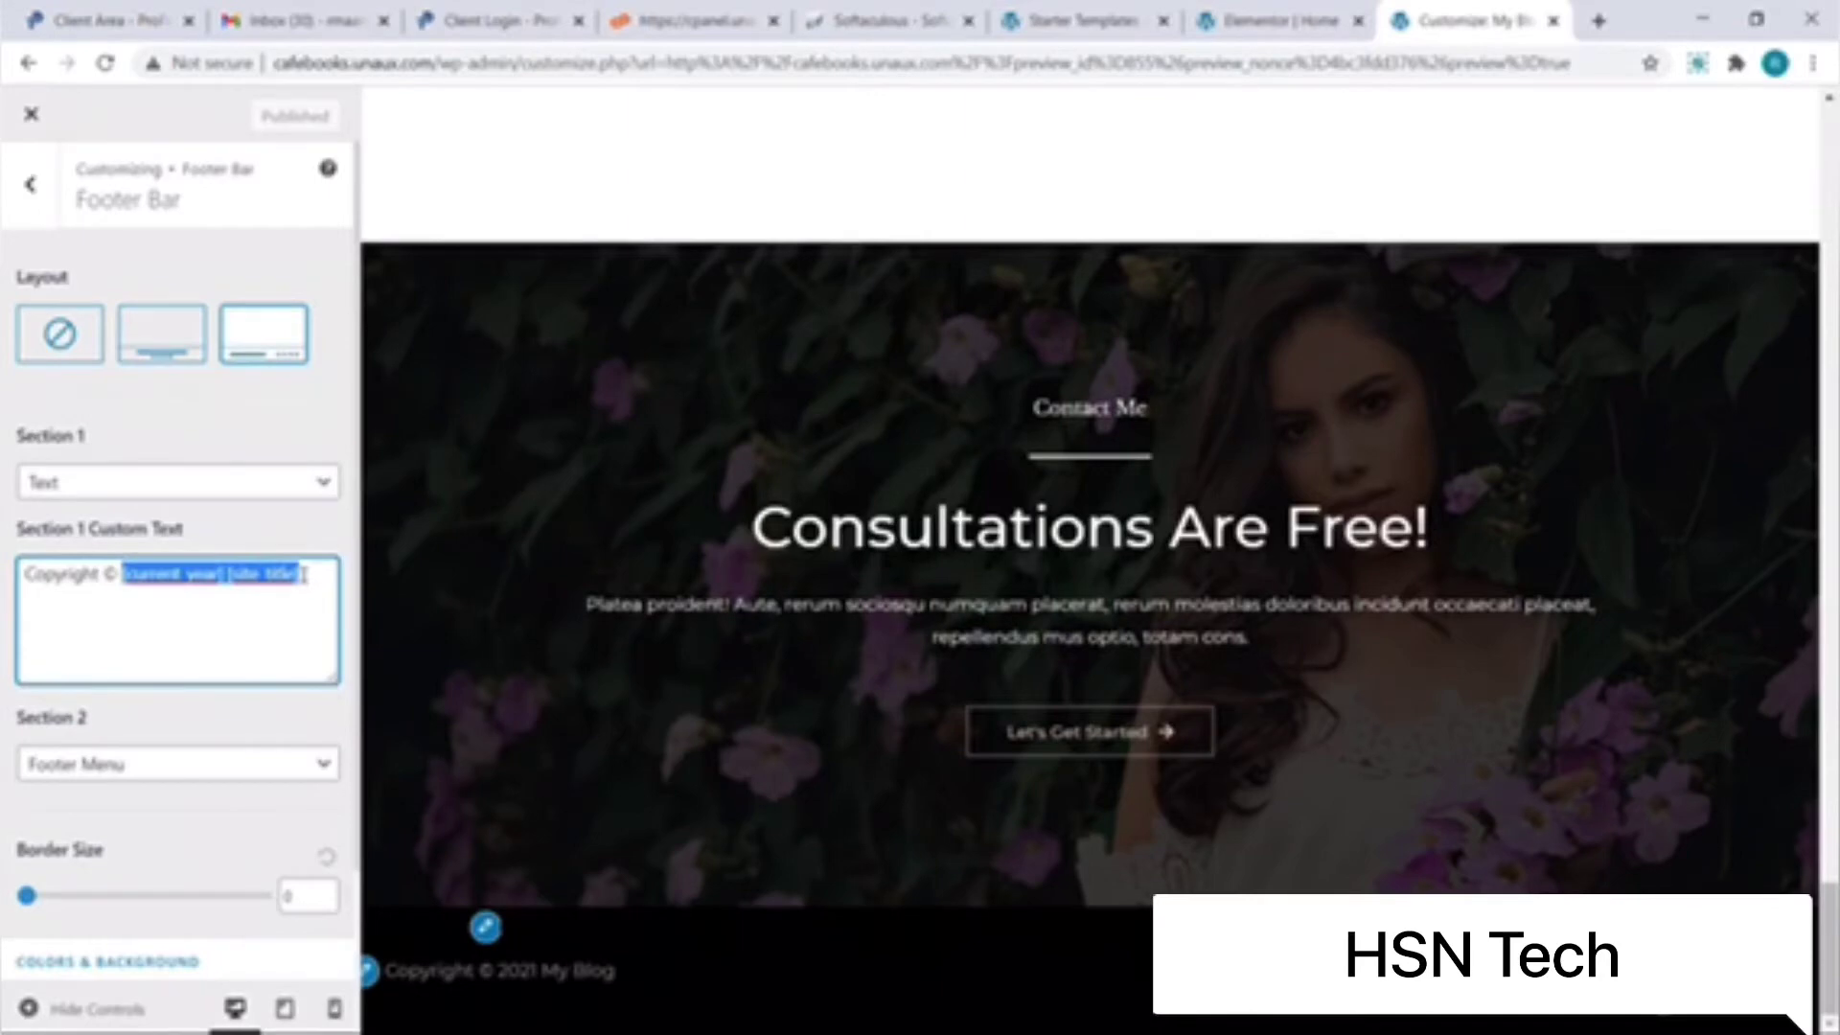
{"action": "type", "text": "Free Website"}
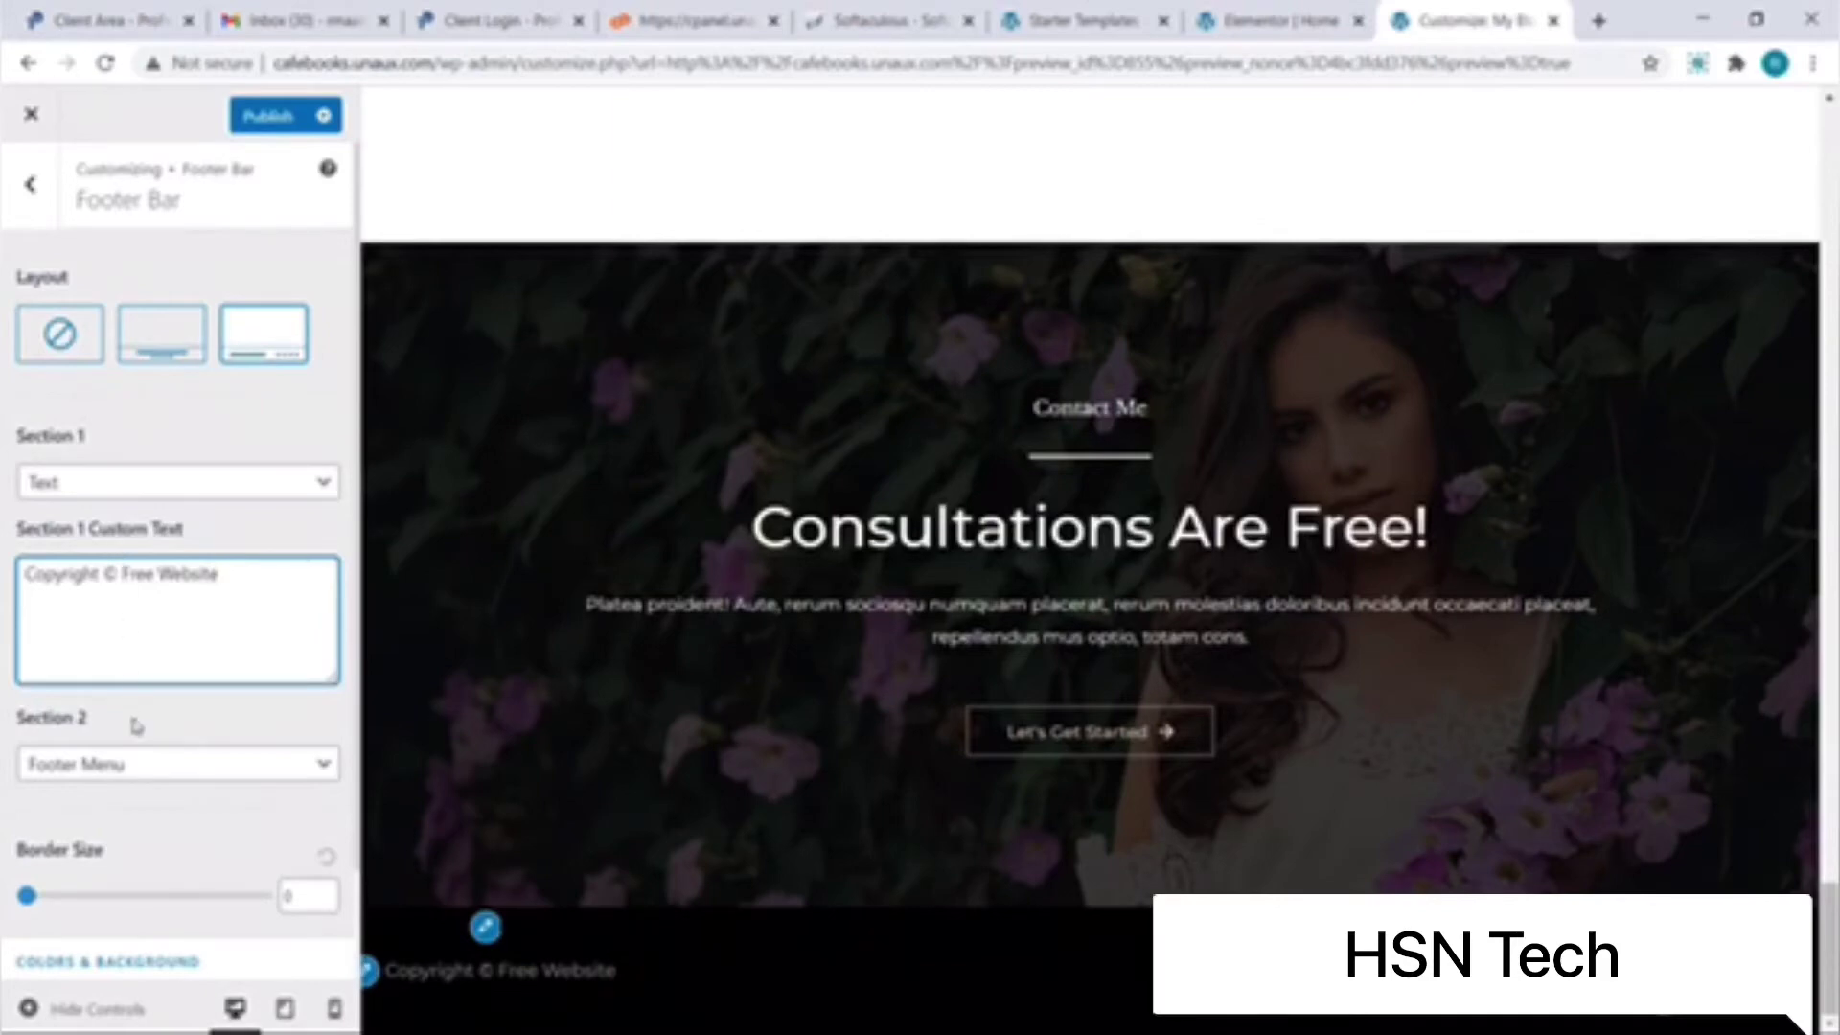
Step: Set footer Section 2 to None, choose Footer Bar Layout 1, and publish the changes
{"action": "left_click", "coordinate": [140, 766]}
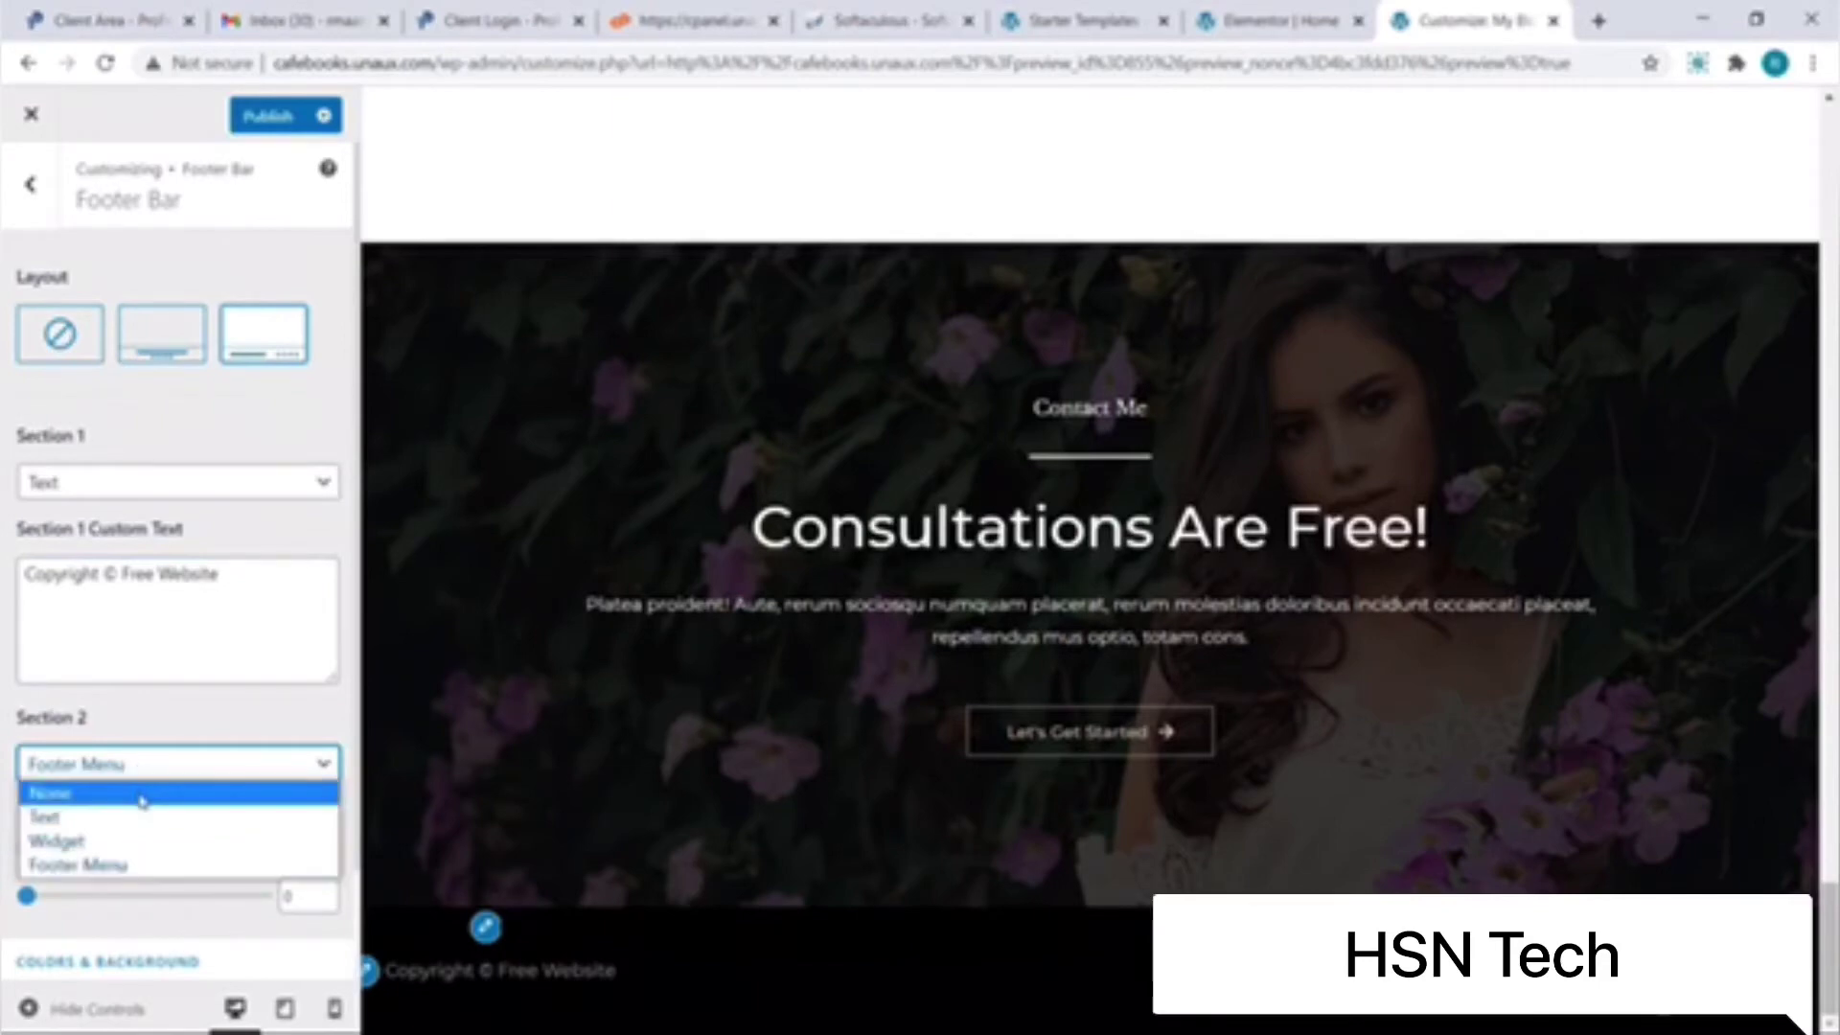
{"action": "left_click", "coordinate": [141, 794]}
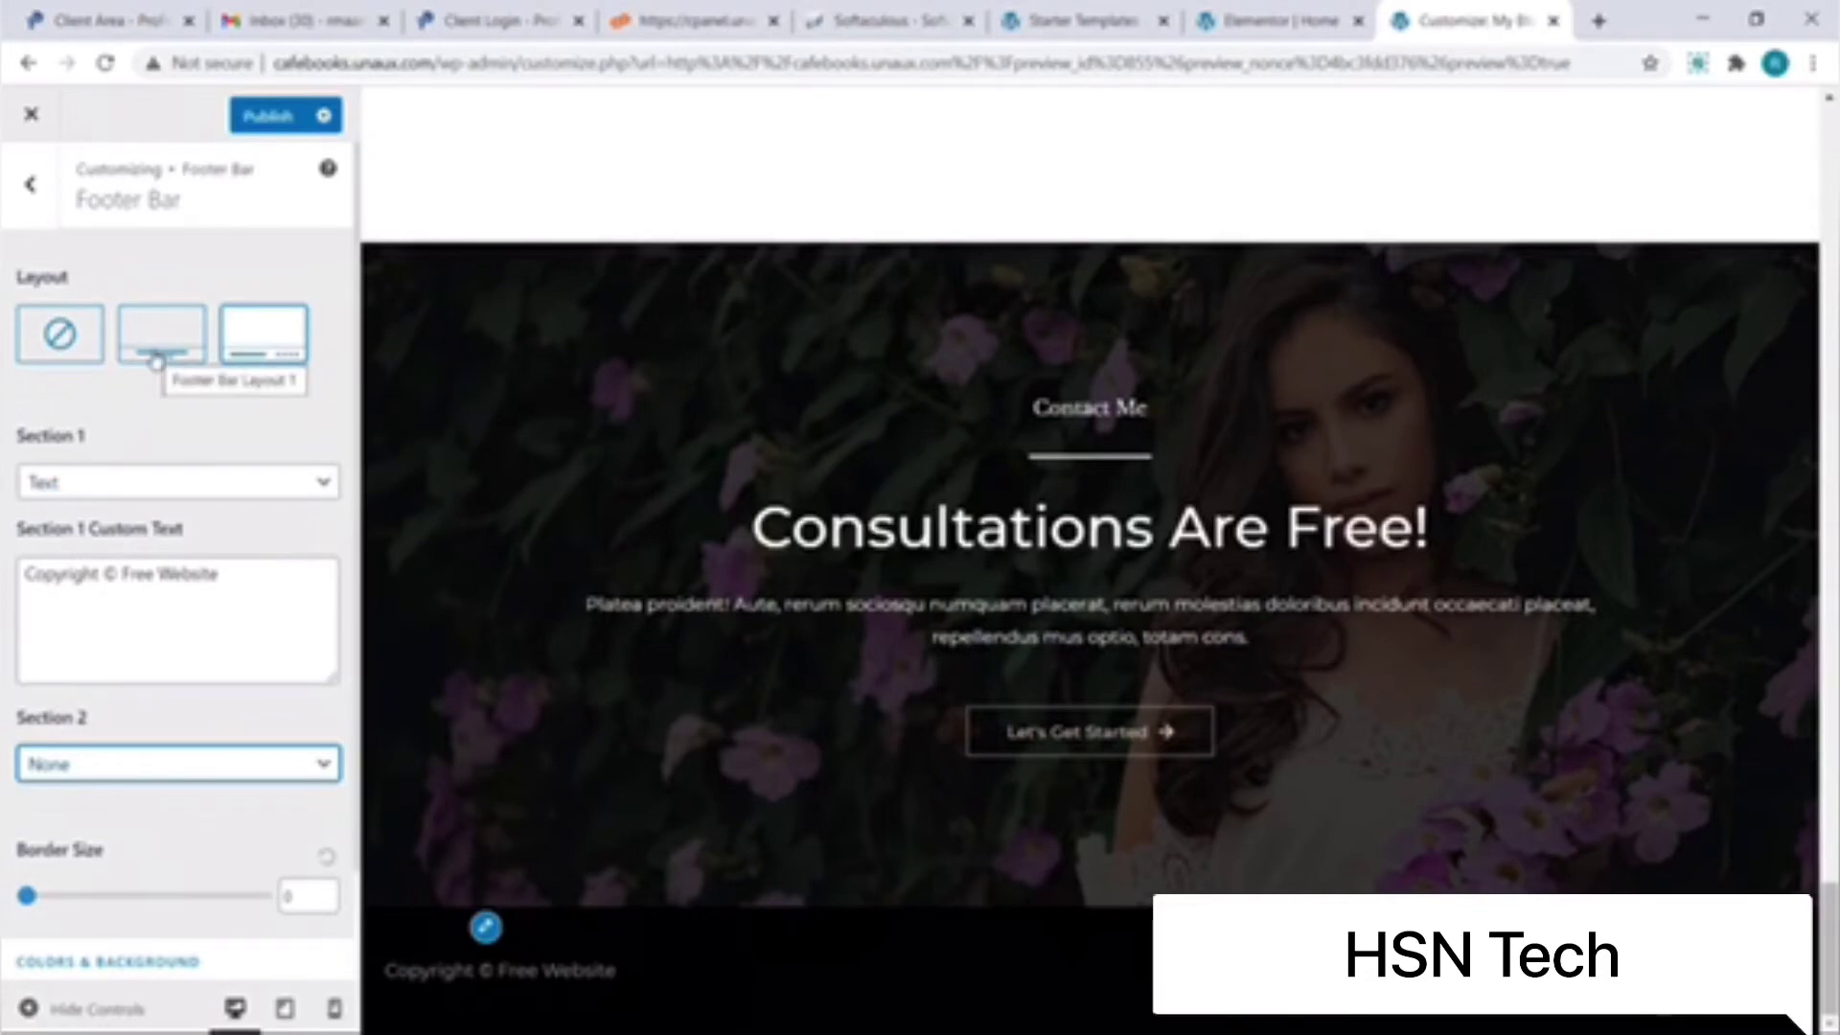
{"action": "left_click", "coordinate": [156, 357]}
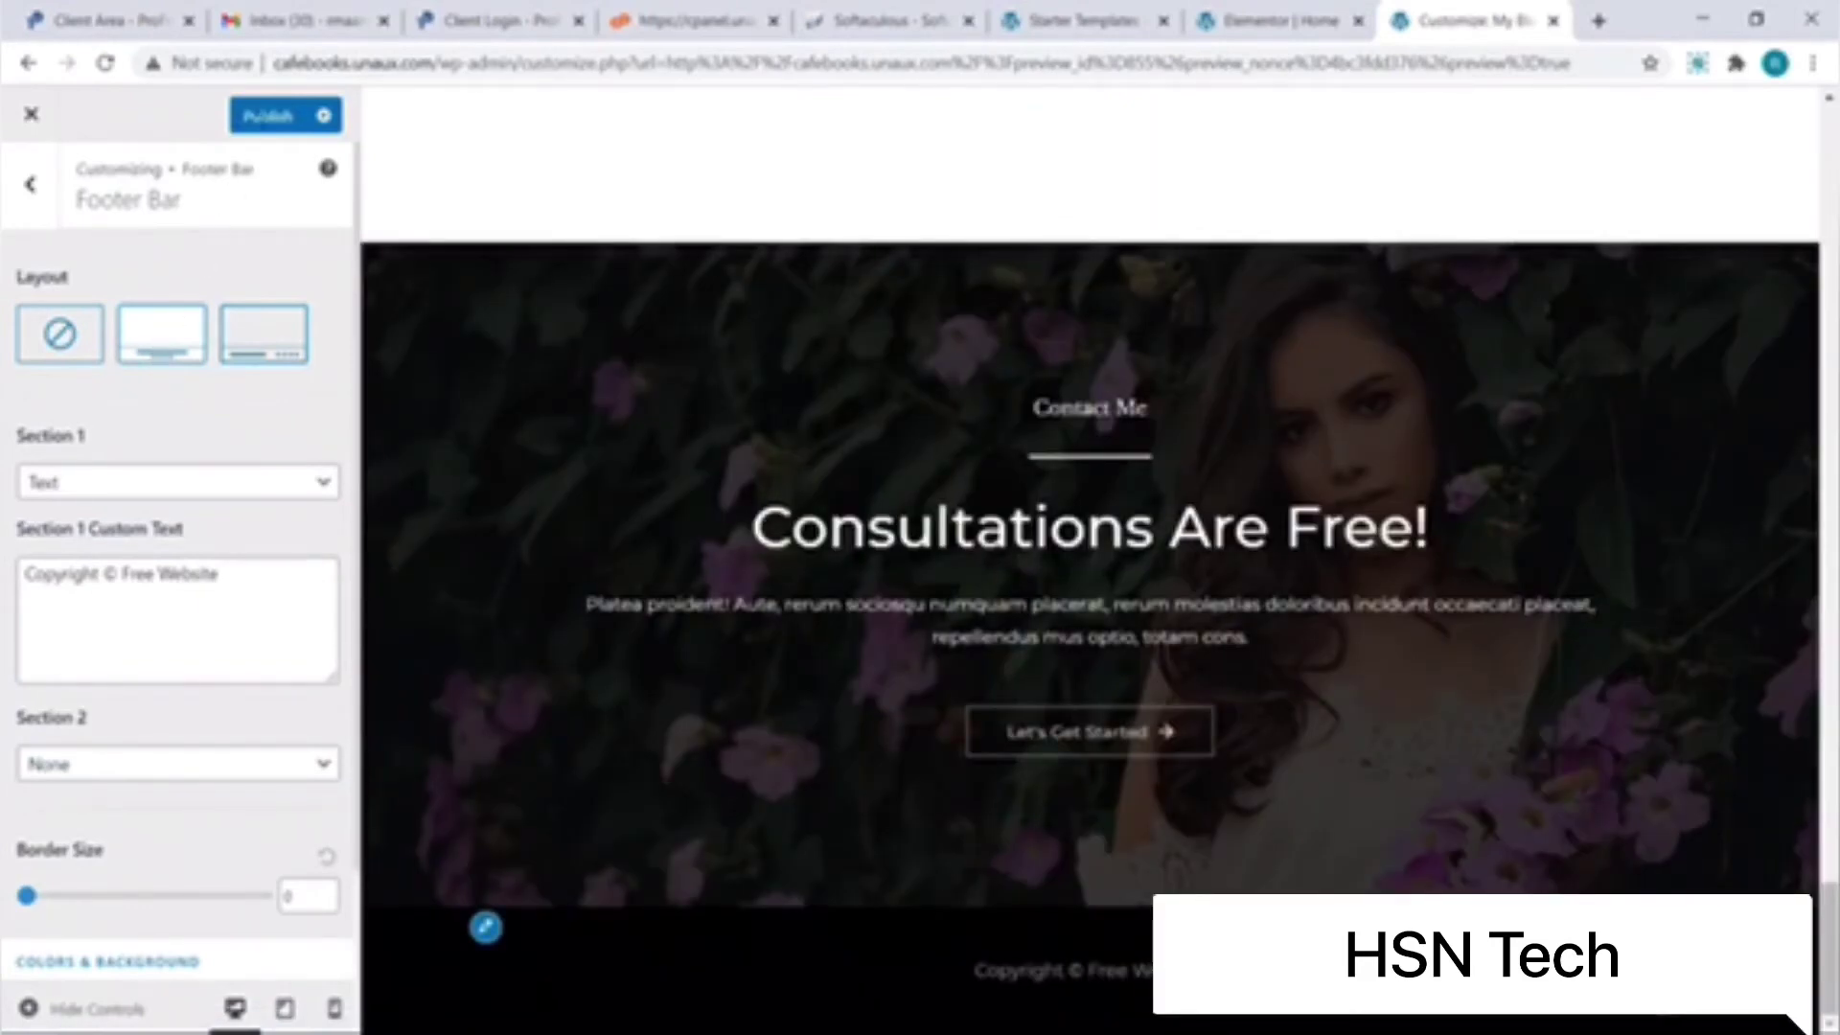
{"action": "left_click", "coordinate": [262, 127]}
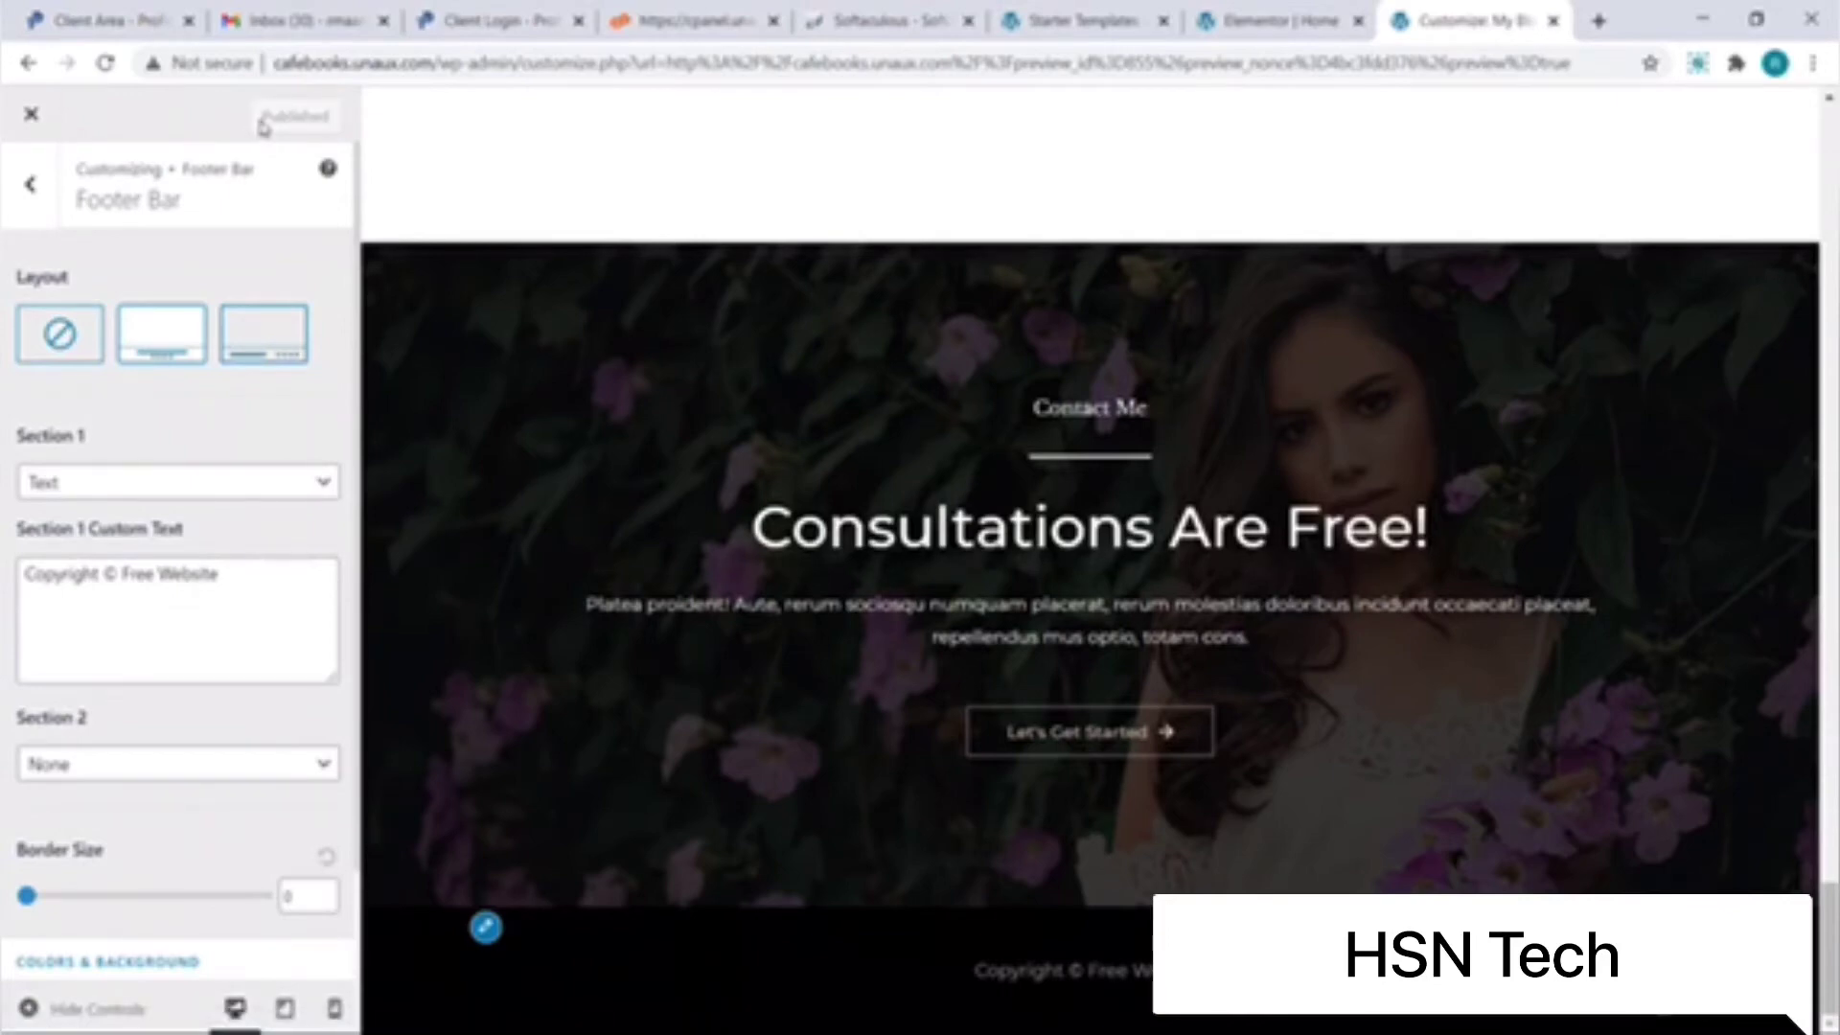
{"action": "left_click", "coordinate": [34, 115]}
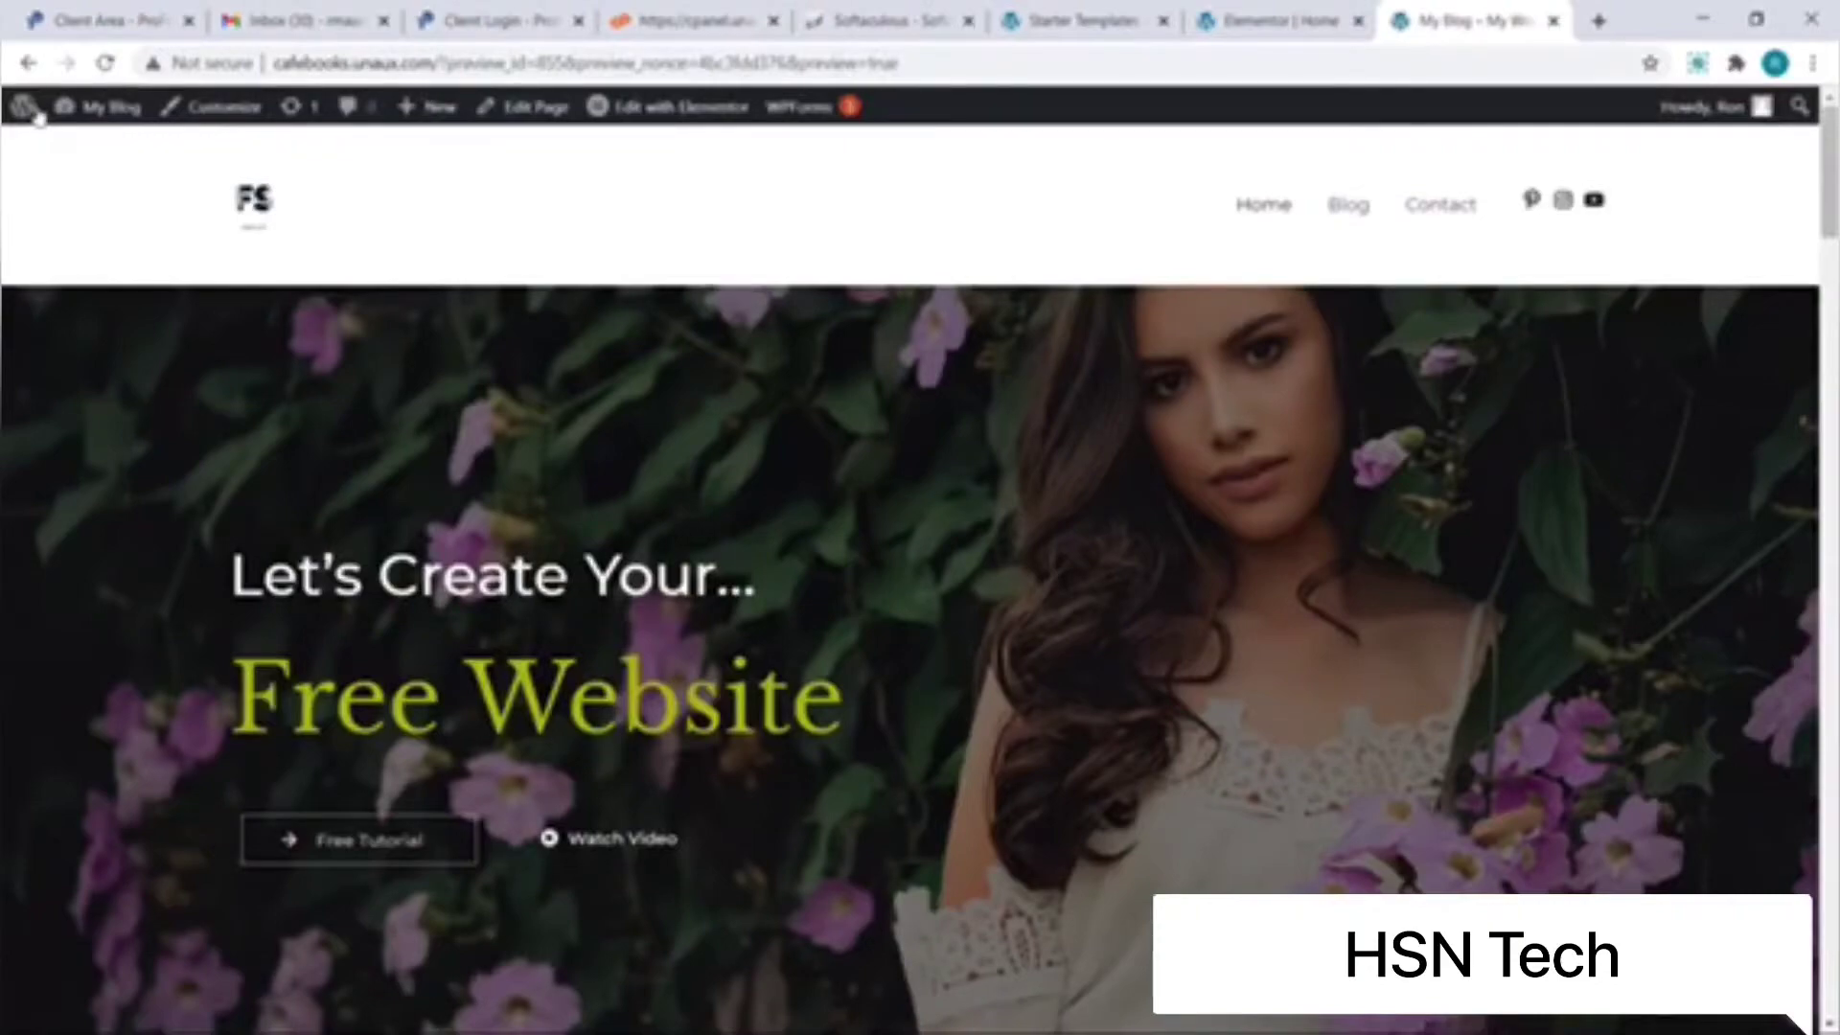
Step: Scroll the live site, then start a new page from the admin bar's + New > Page
{"action": "scroll", "coordinate": [39, 207], "scroll_direction": "down", "scroll_amount": 10}
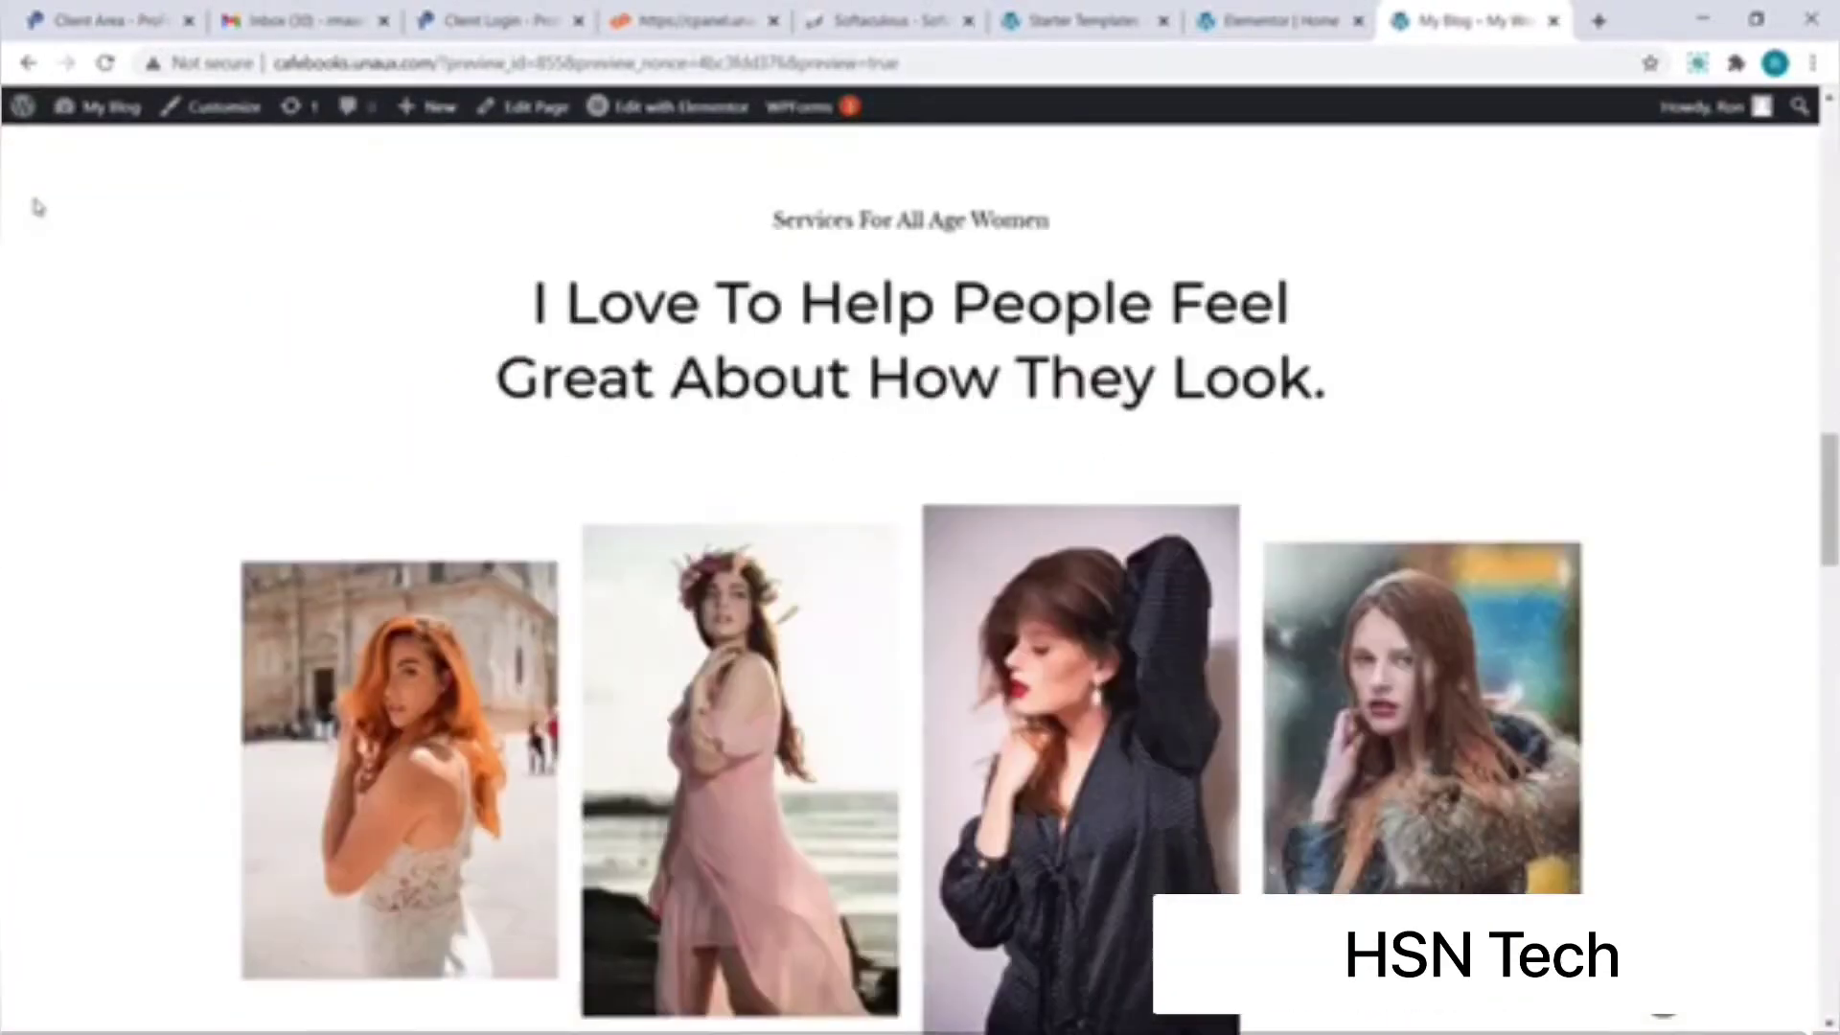
{"action": "scroll", "coordinate": [38, 207], "scroll_direction": "down", "scroll_amount": 15}
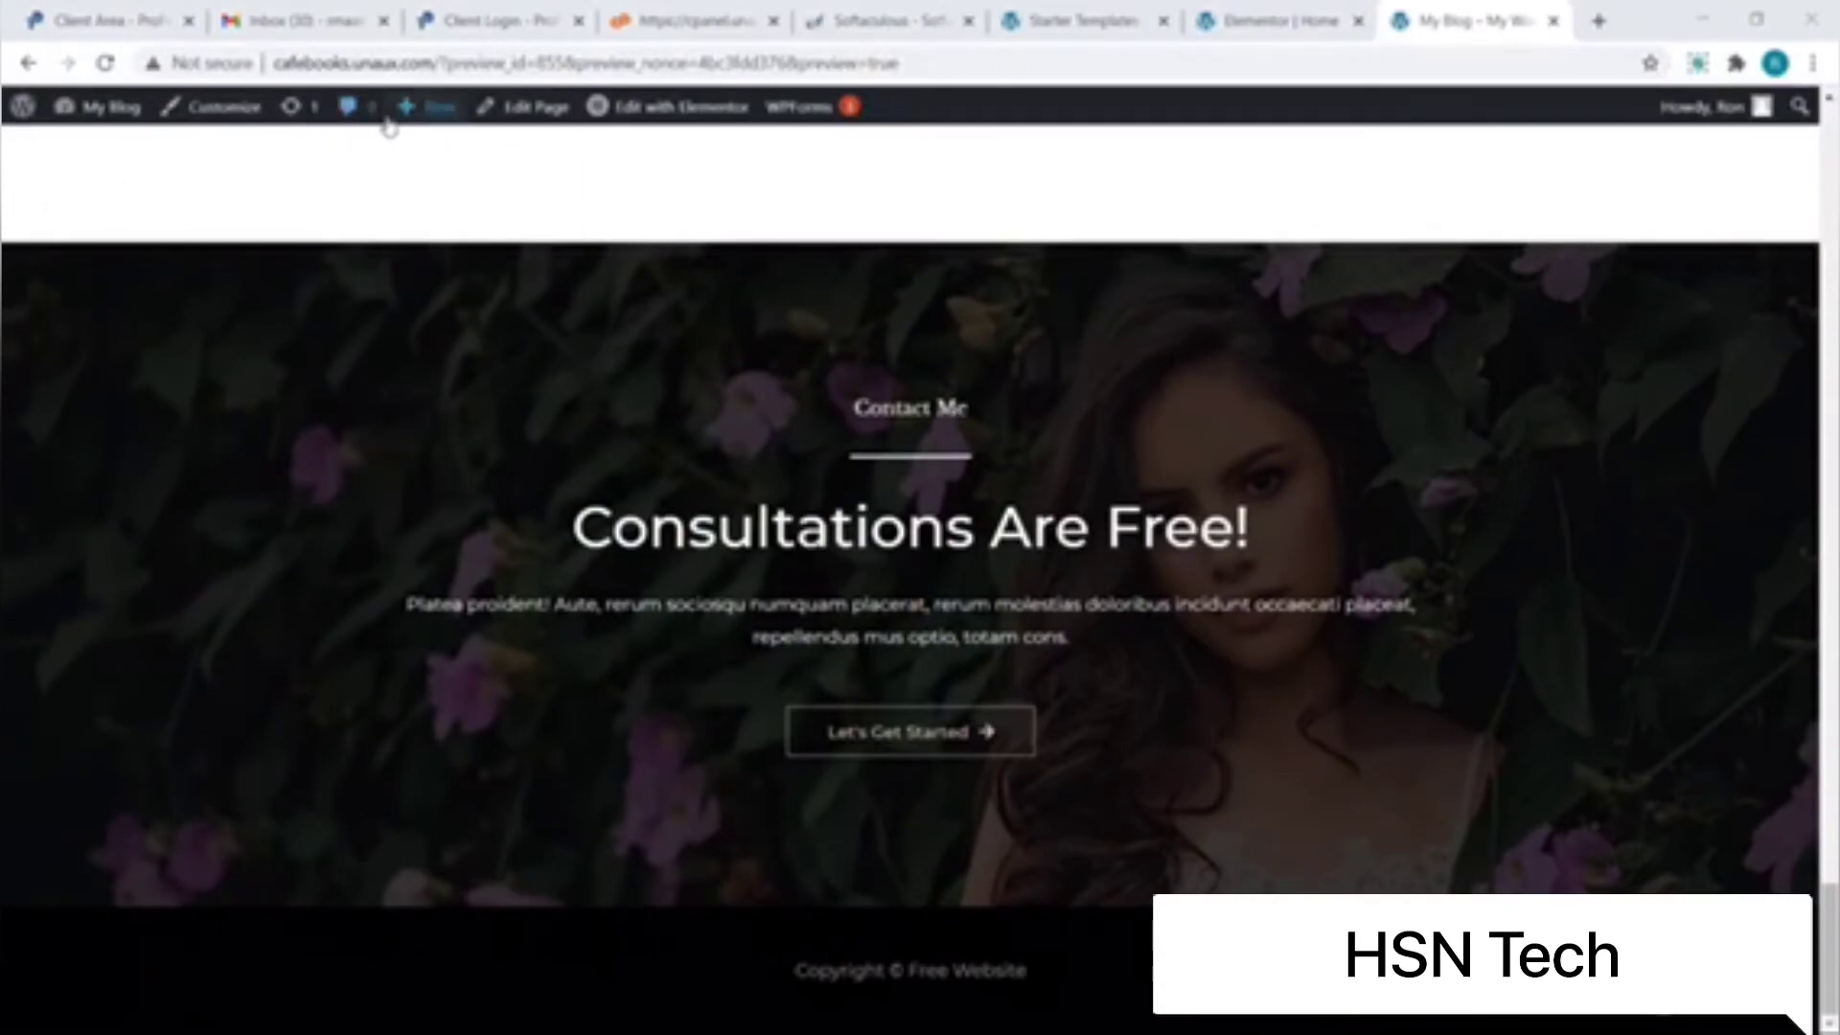
{"action": "mouse_move", "coordinate": [389, 126]}
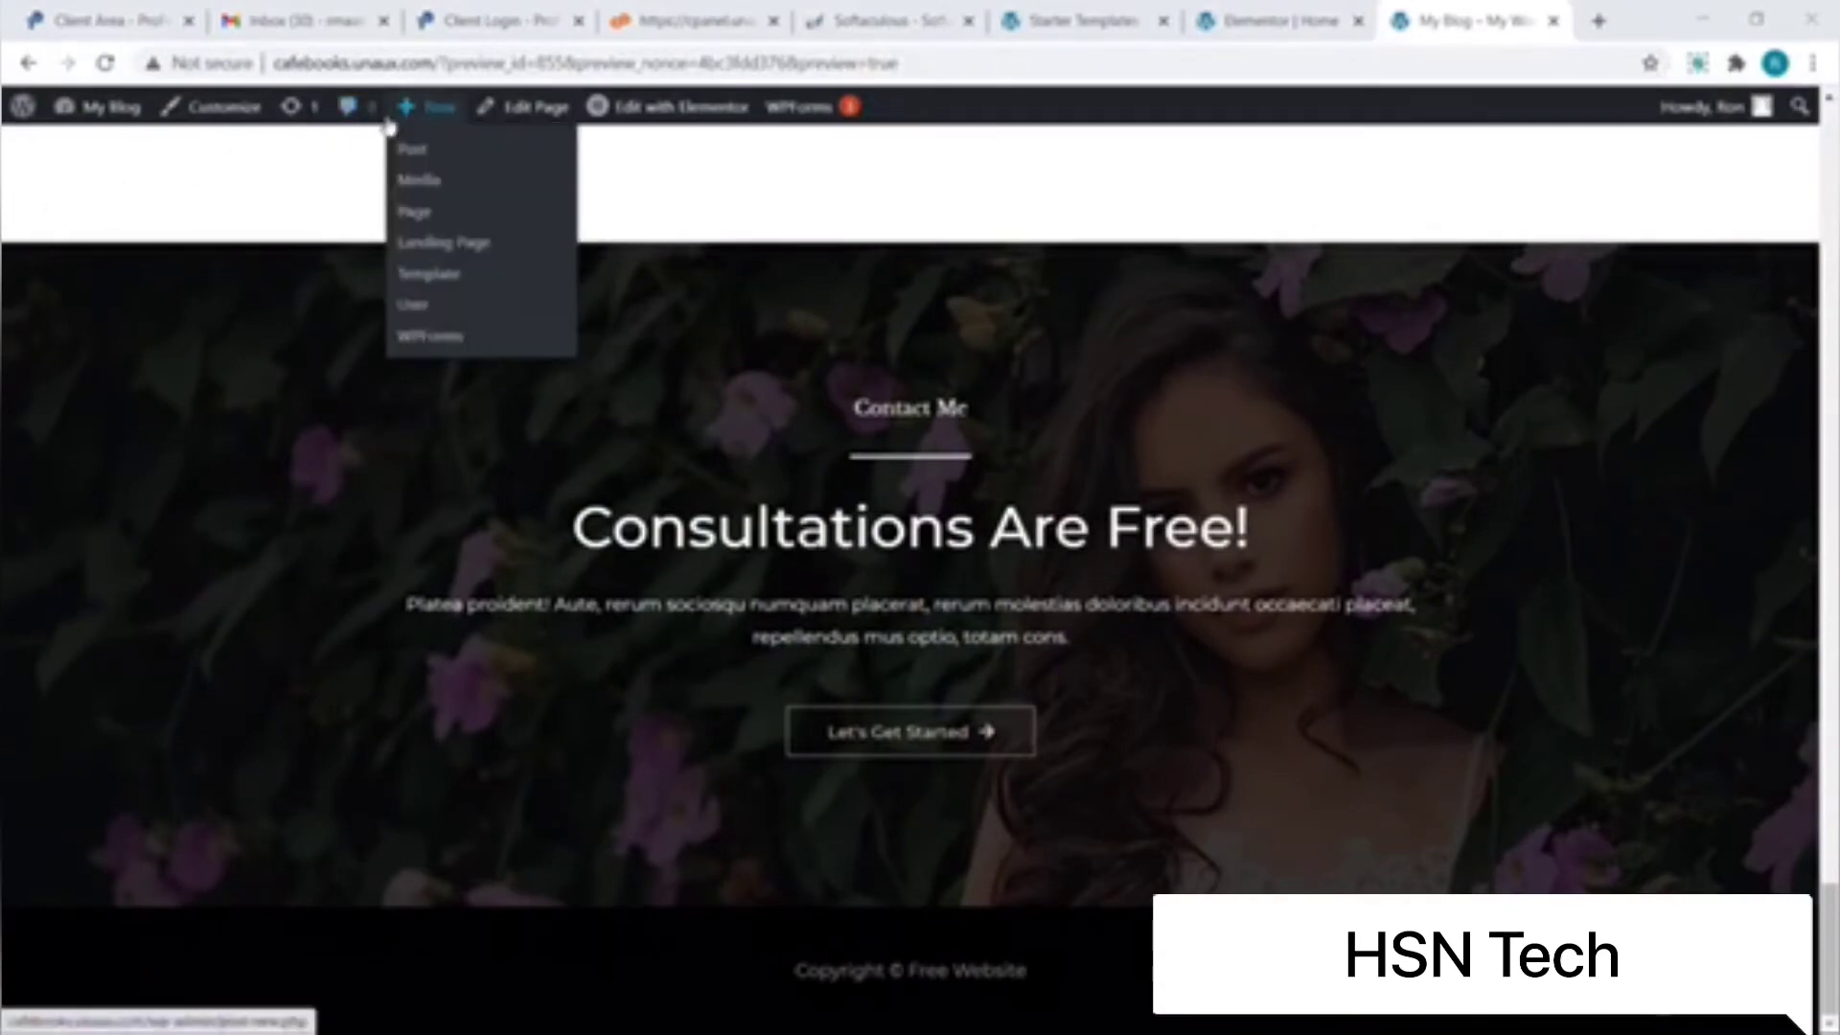
{"action": "left_click", "coordinate": [421, 215]}
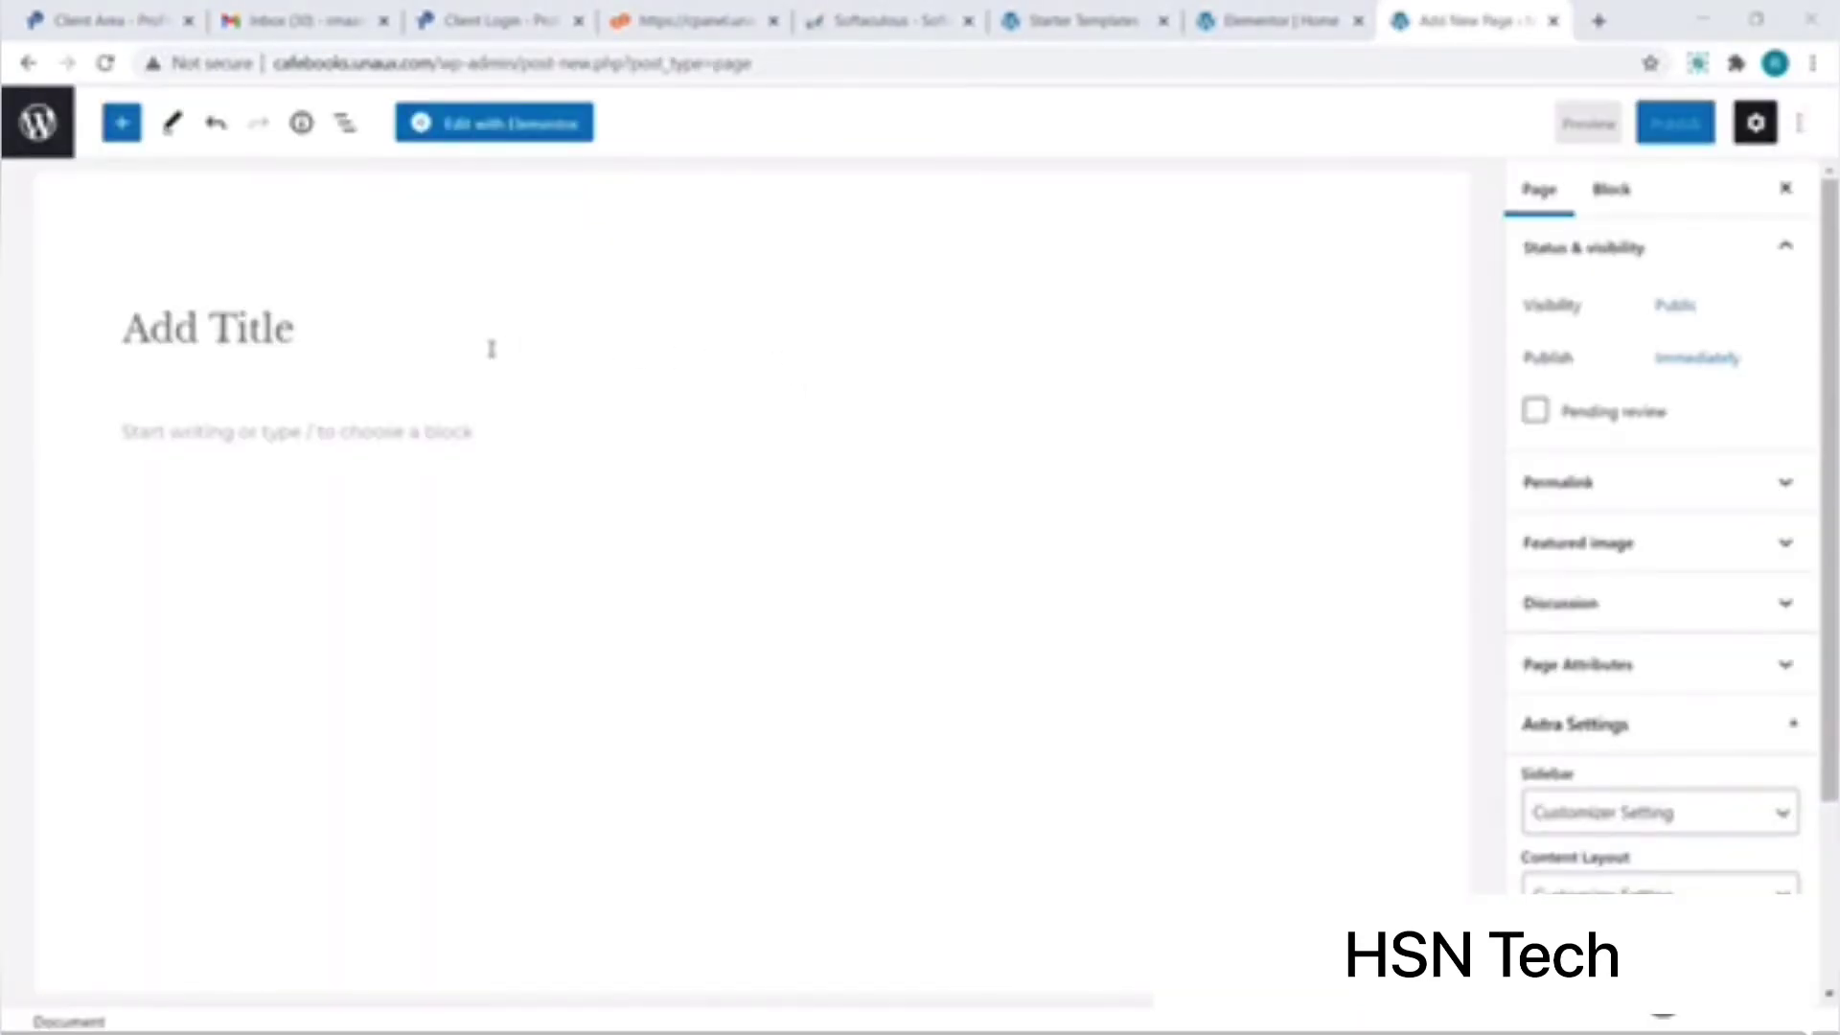
Step: Title the new page 'Free Website Design' and open it with Elementor
{"action": "type", "text": "F"}
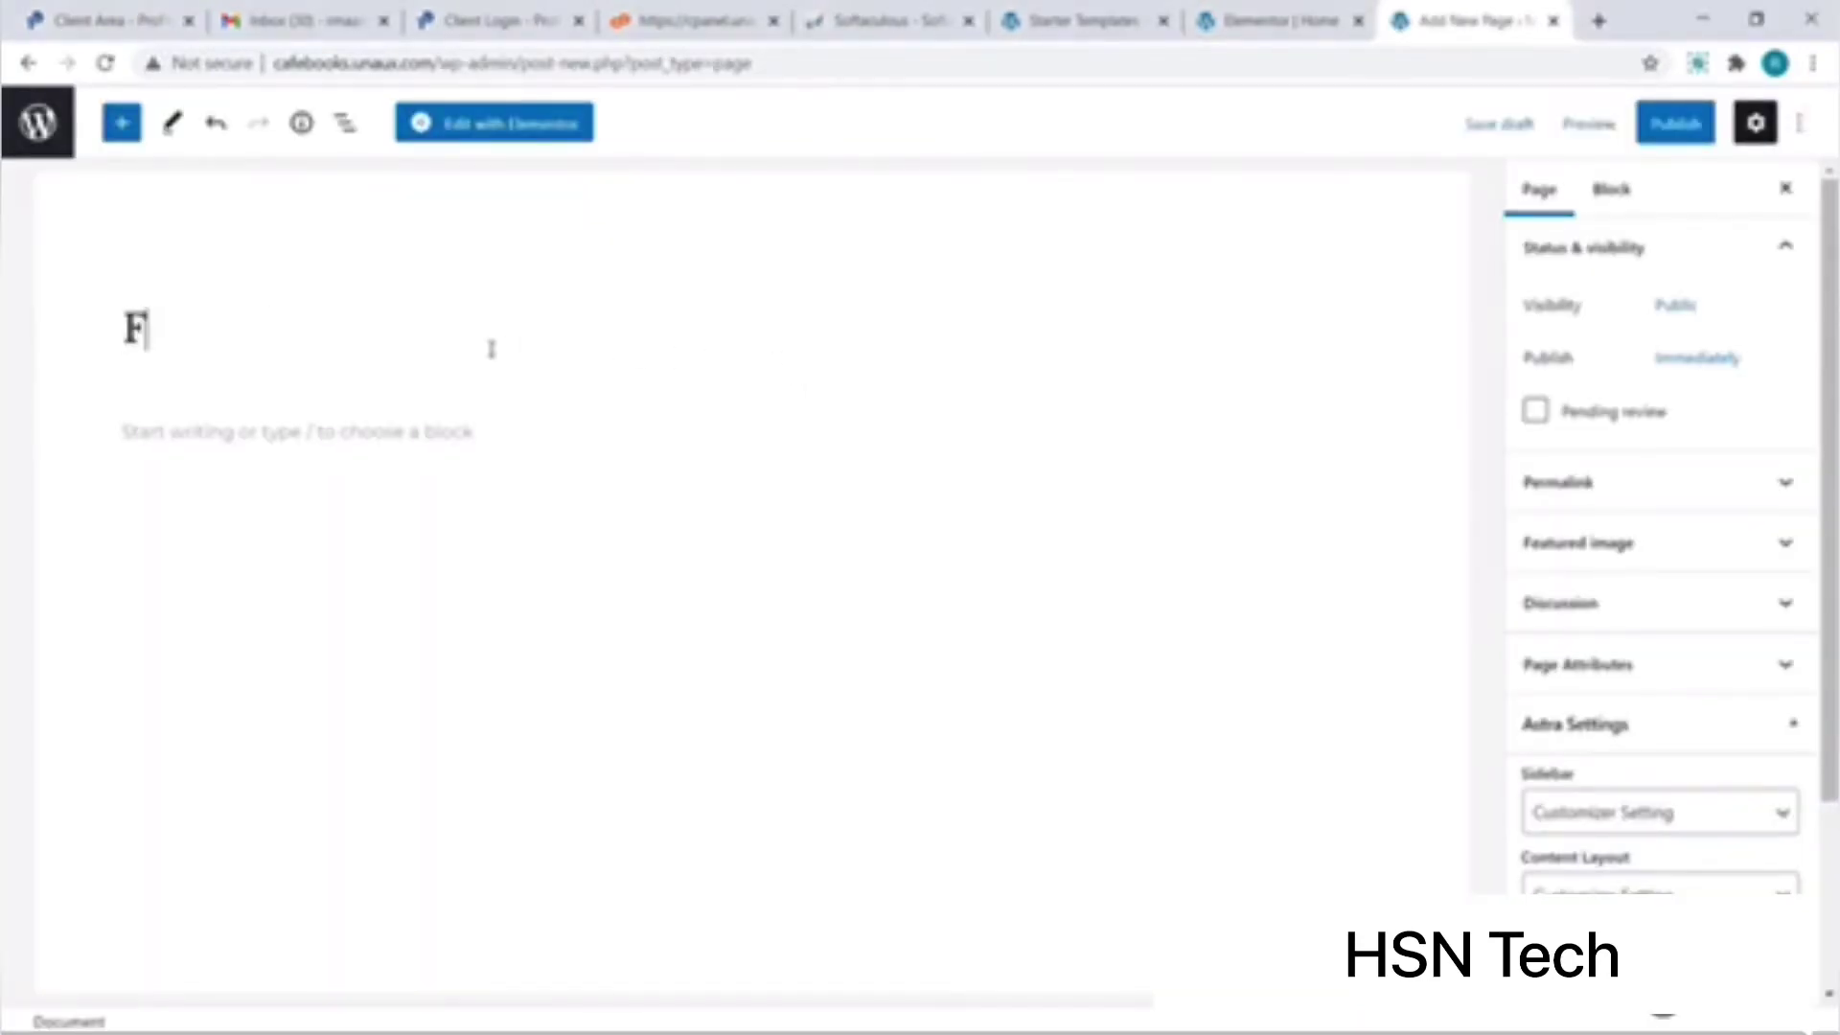
{"action": "type", "text": "ree Webs"}
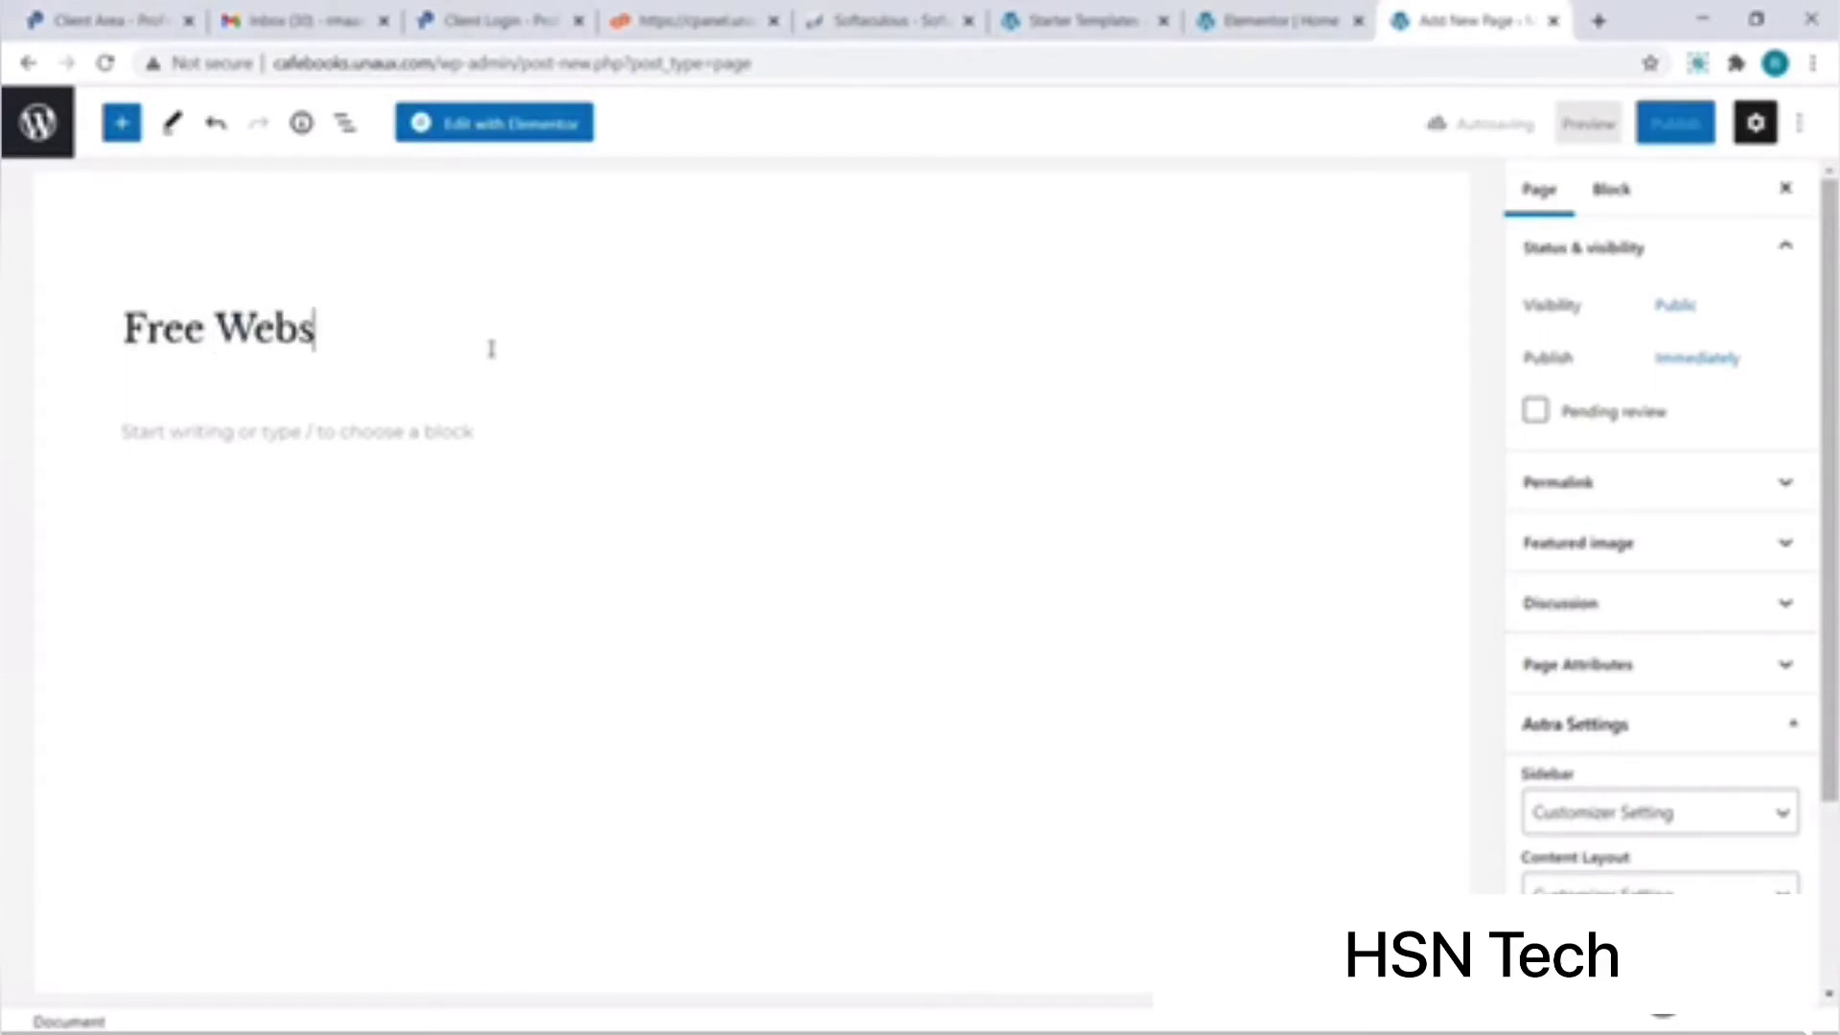
{"action": "type", "text": "ite Design"}
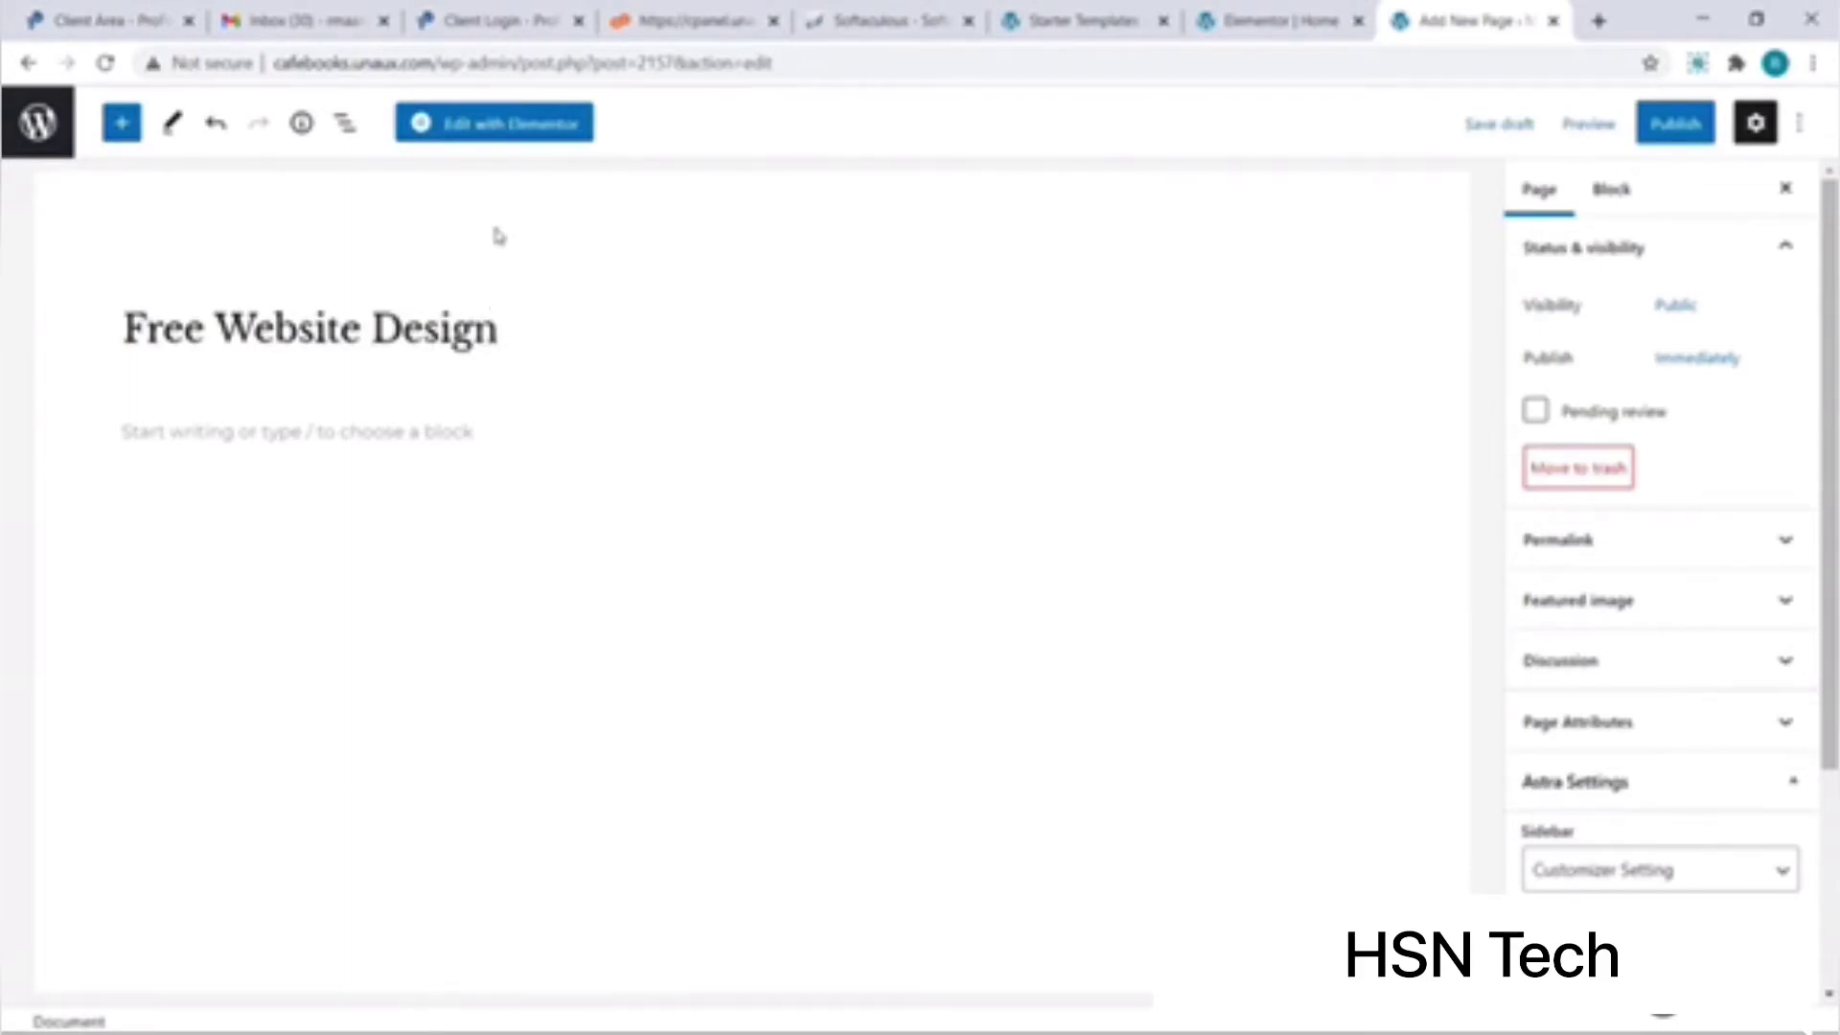
{"action": "left_click", "coordinate": [504, 134]}
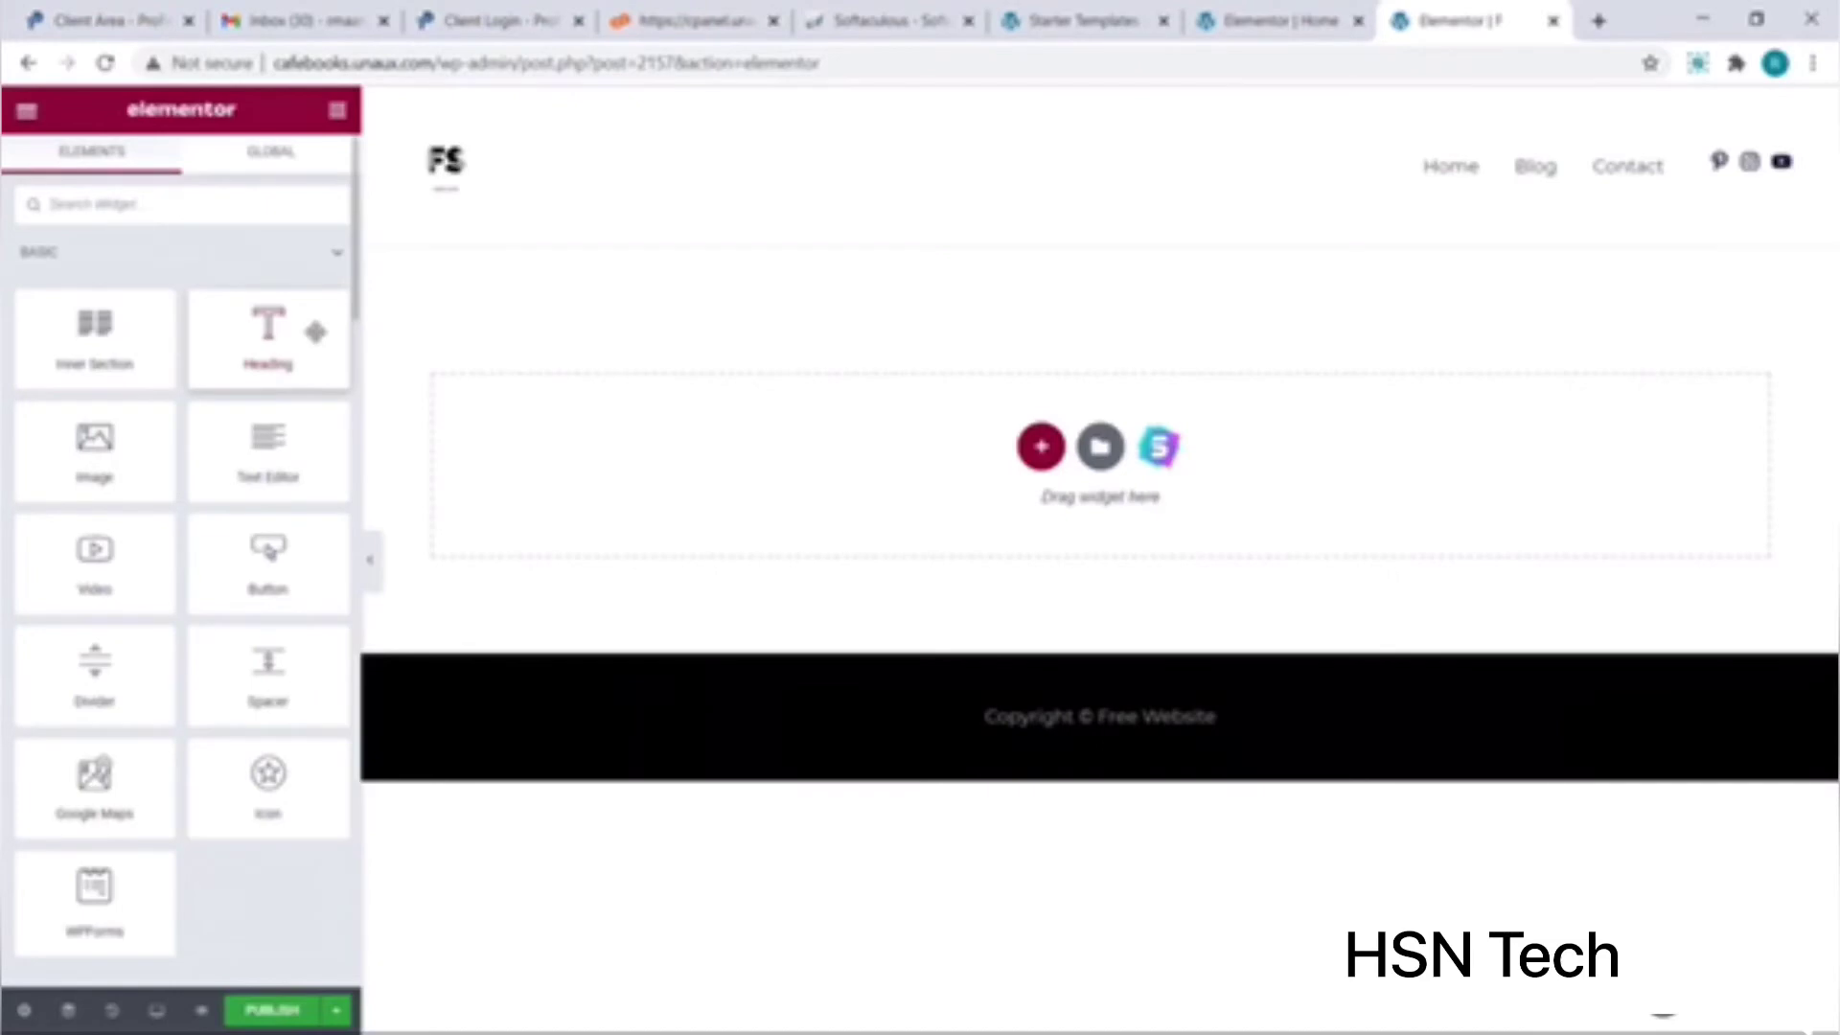
Step: Add a Heading widget to the empty page and change its text to 'Free Website Templates'
{"action": "left_click_drag", "start_coordinate": [316, 332], "coordinate": [746, 468]}
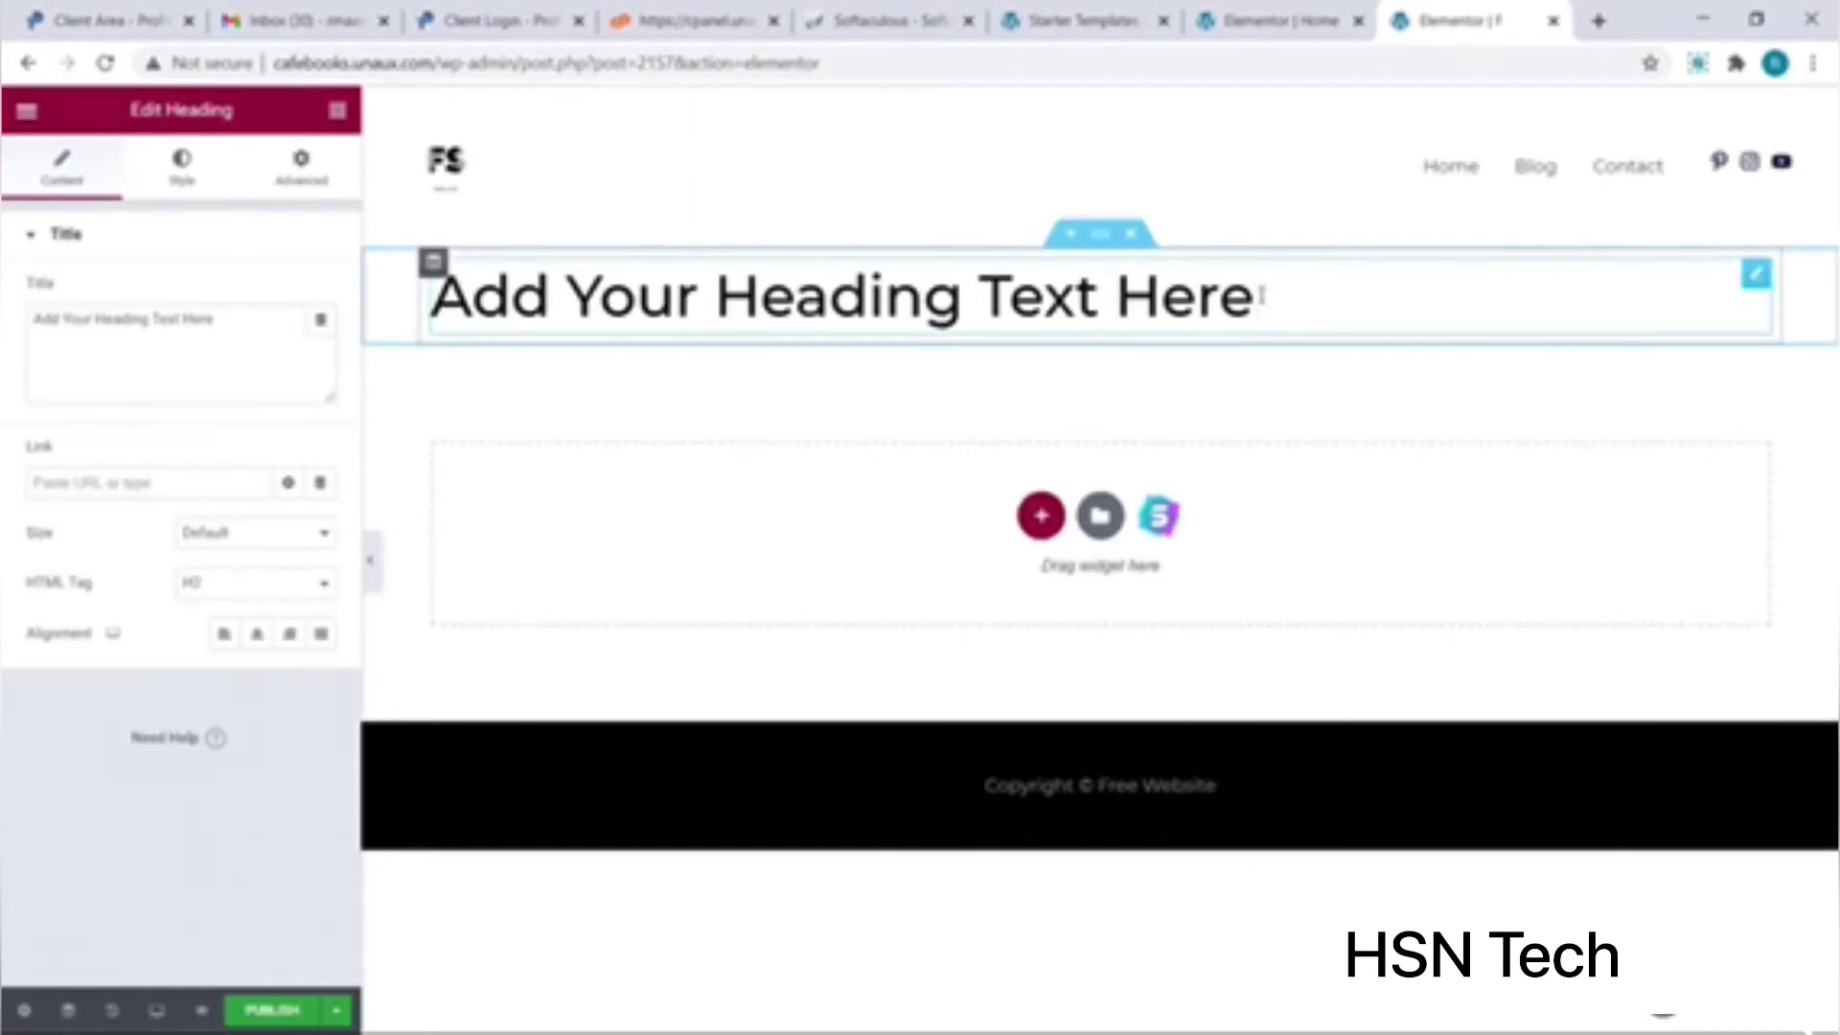
{"action": "key", "text": "BackSpace"}
{"action": "key", "text": "BackSpace"}
{"action": "key", "text": "BackSpace"}
{"action": "key", "text": "BackSpace"}
{"action": "key", "text": "BackSpace"}
{"action": "key", "text": "BackSpace"}
{"action": "key", "text": "BackSpace"}
{"action": "key", "text": "BackSpace"}
{"action": "key", "text": "BackSpace"}
{"action": "key", "text": "BackSpace"}
{"action": "key", "text": "BackSpace"}
{"action": "key", "text": "BackSpace"}
{"action": "key", "text": "BackSpace"}
{"action": "key", "text": "BackSpace"}
{"action": "key", "text": "BackSpace"}
{"action": "key", "text": "BackSpace"}
{"action": "key", "text": "BackSpace"}
{"action": "key", "text": "BackSpace"}
{"action": "key", "text": "BackSpace"}
{"action": "key", "text": "BackSpace"}
{"action": "key", "text": "BackSpace"}
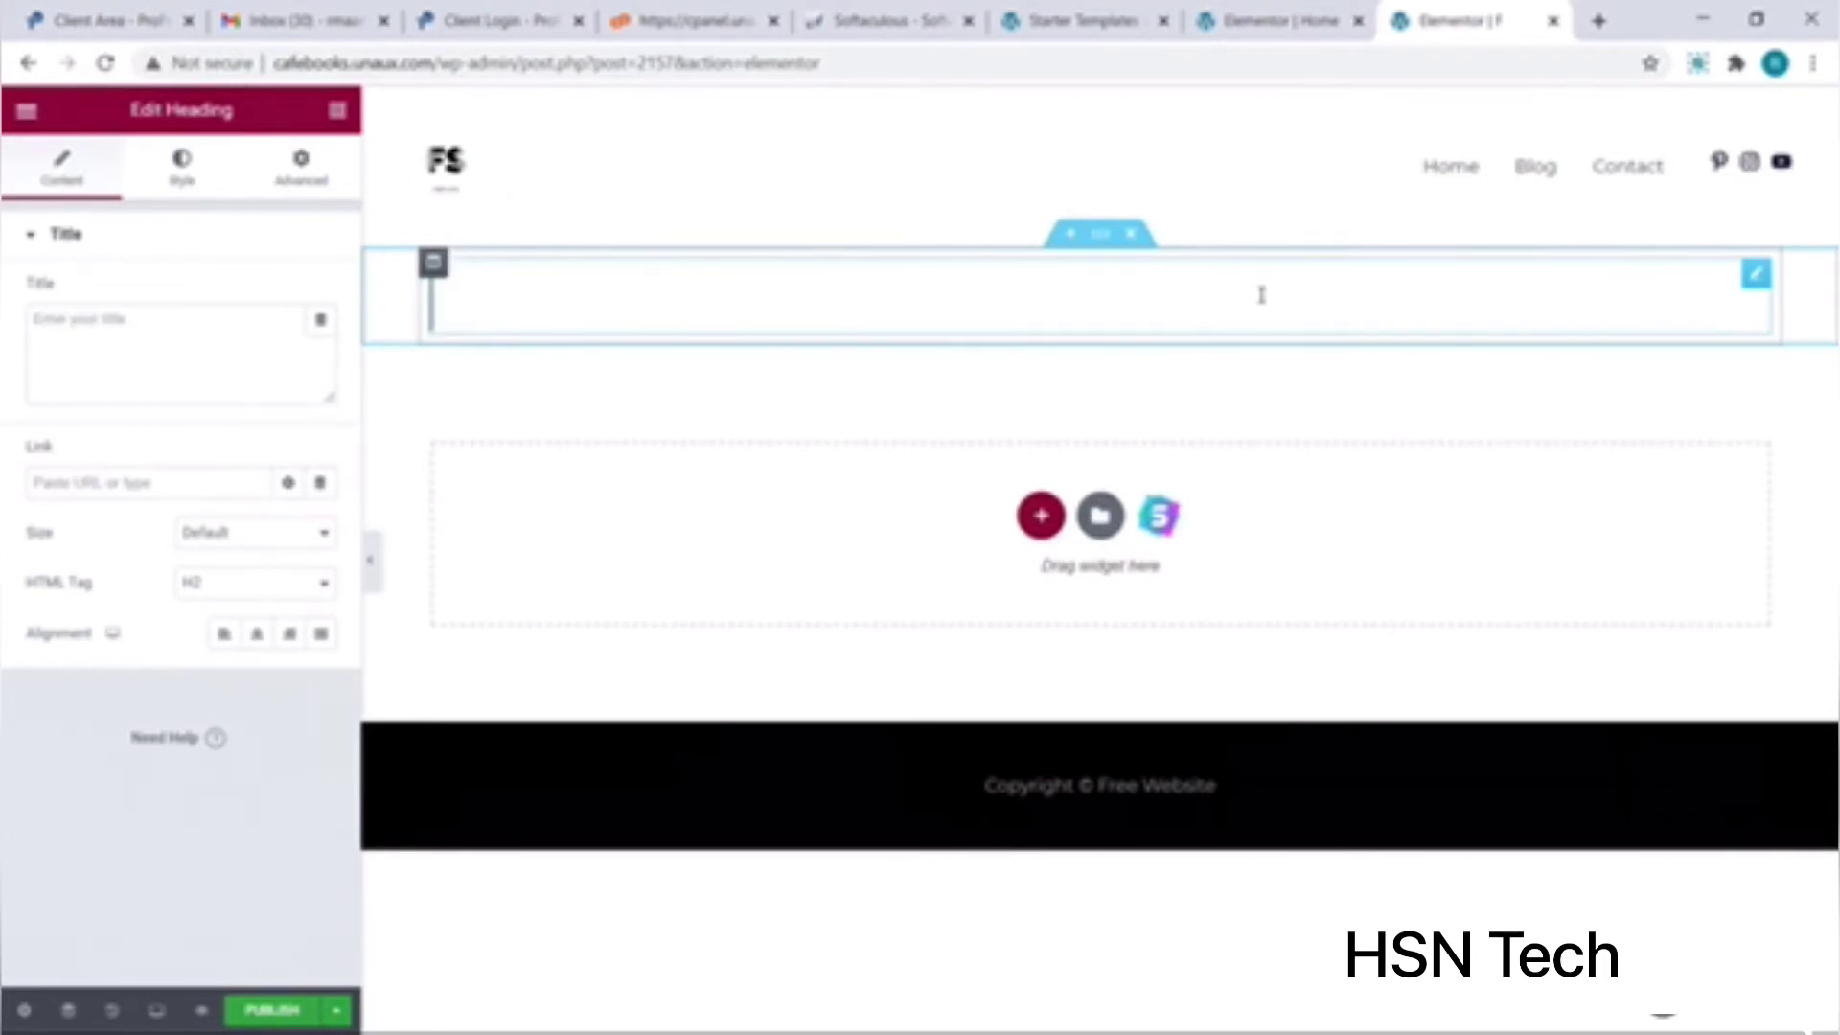
{"action": "type", "text": "Free Web"}
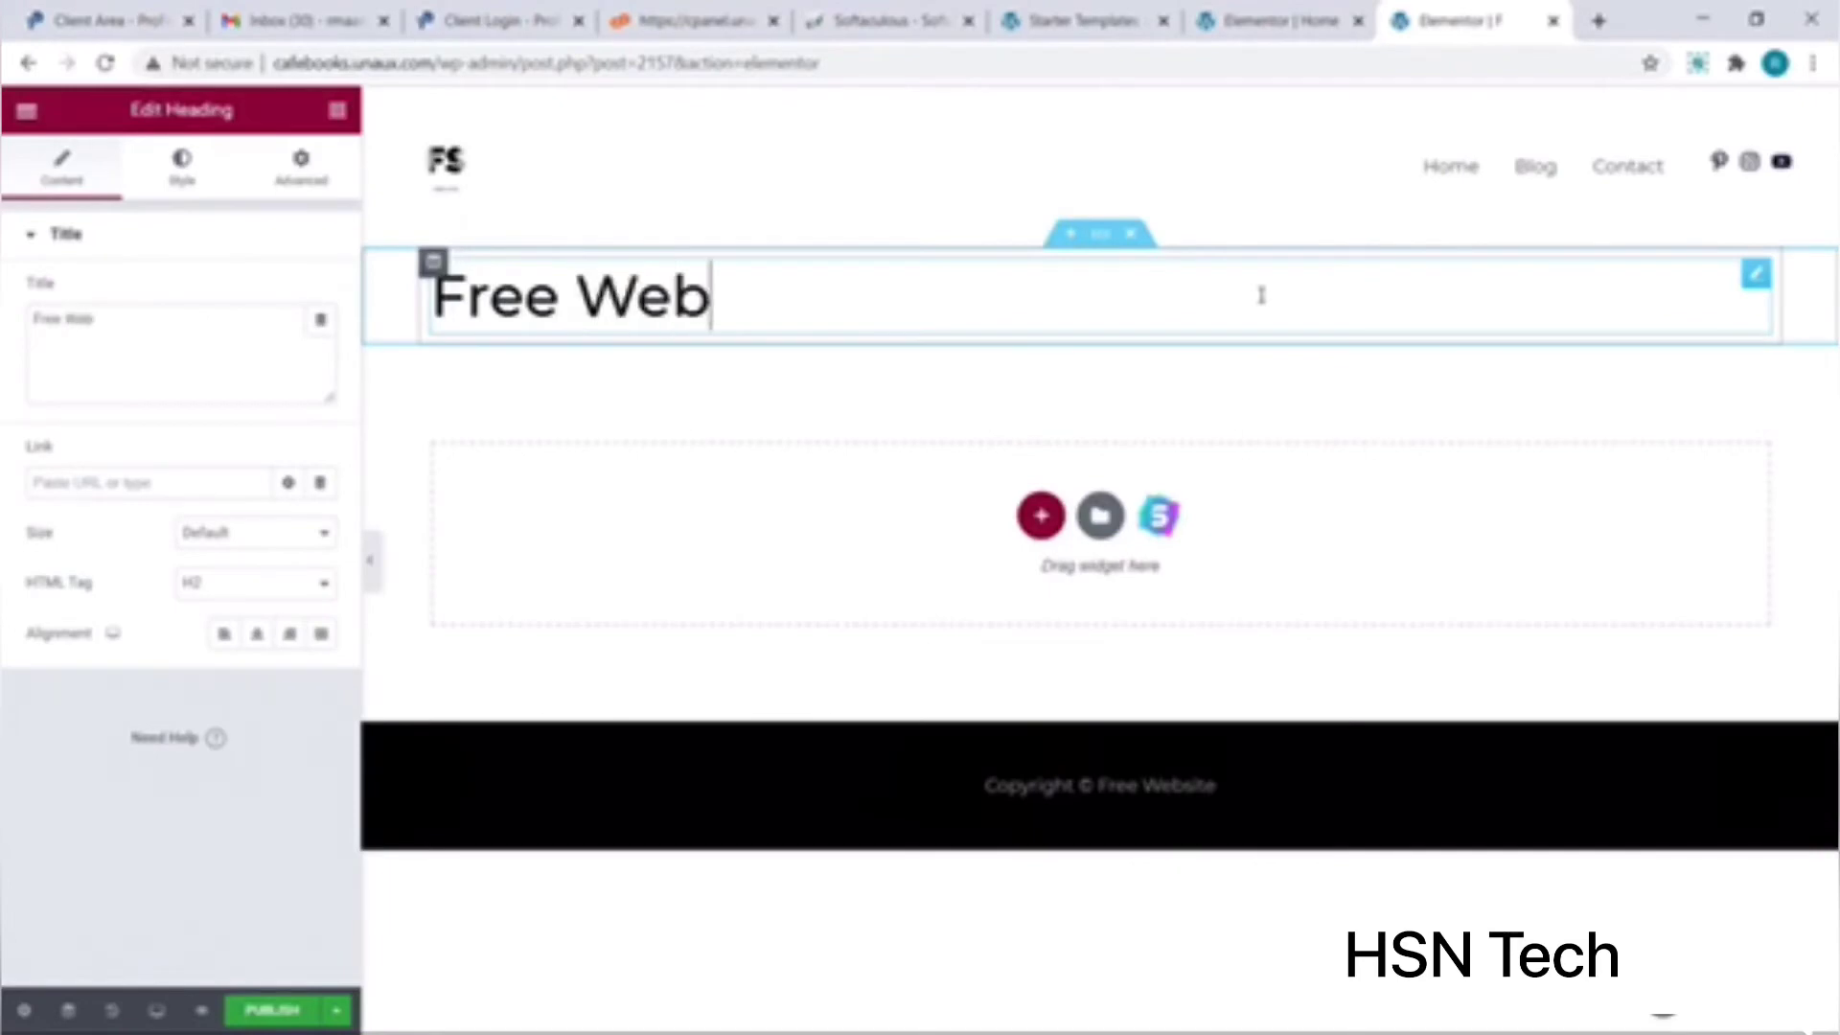
{"action": "type", "text": "site Templates"}
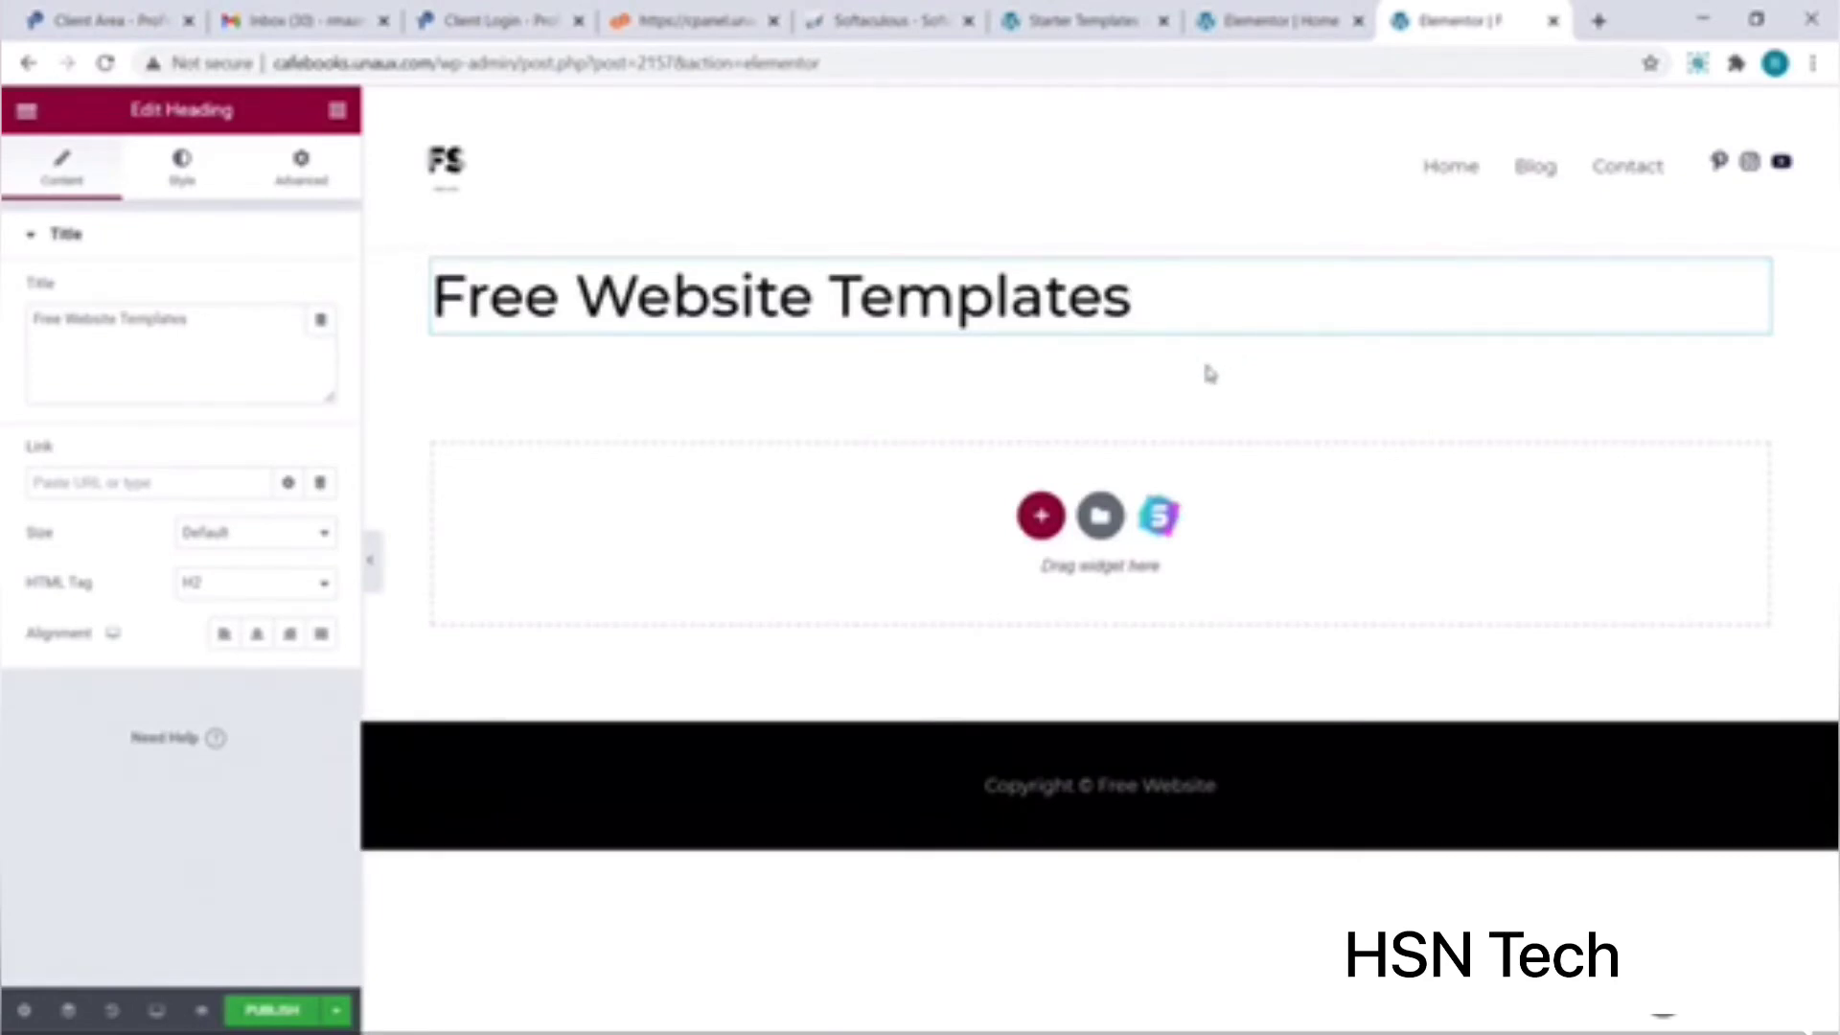
Step: Colour the heading text rose-pink, then bring up the section structure picker below it
{"action": "left_click", "coordinate": [192, 190]}
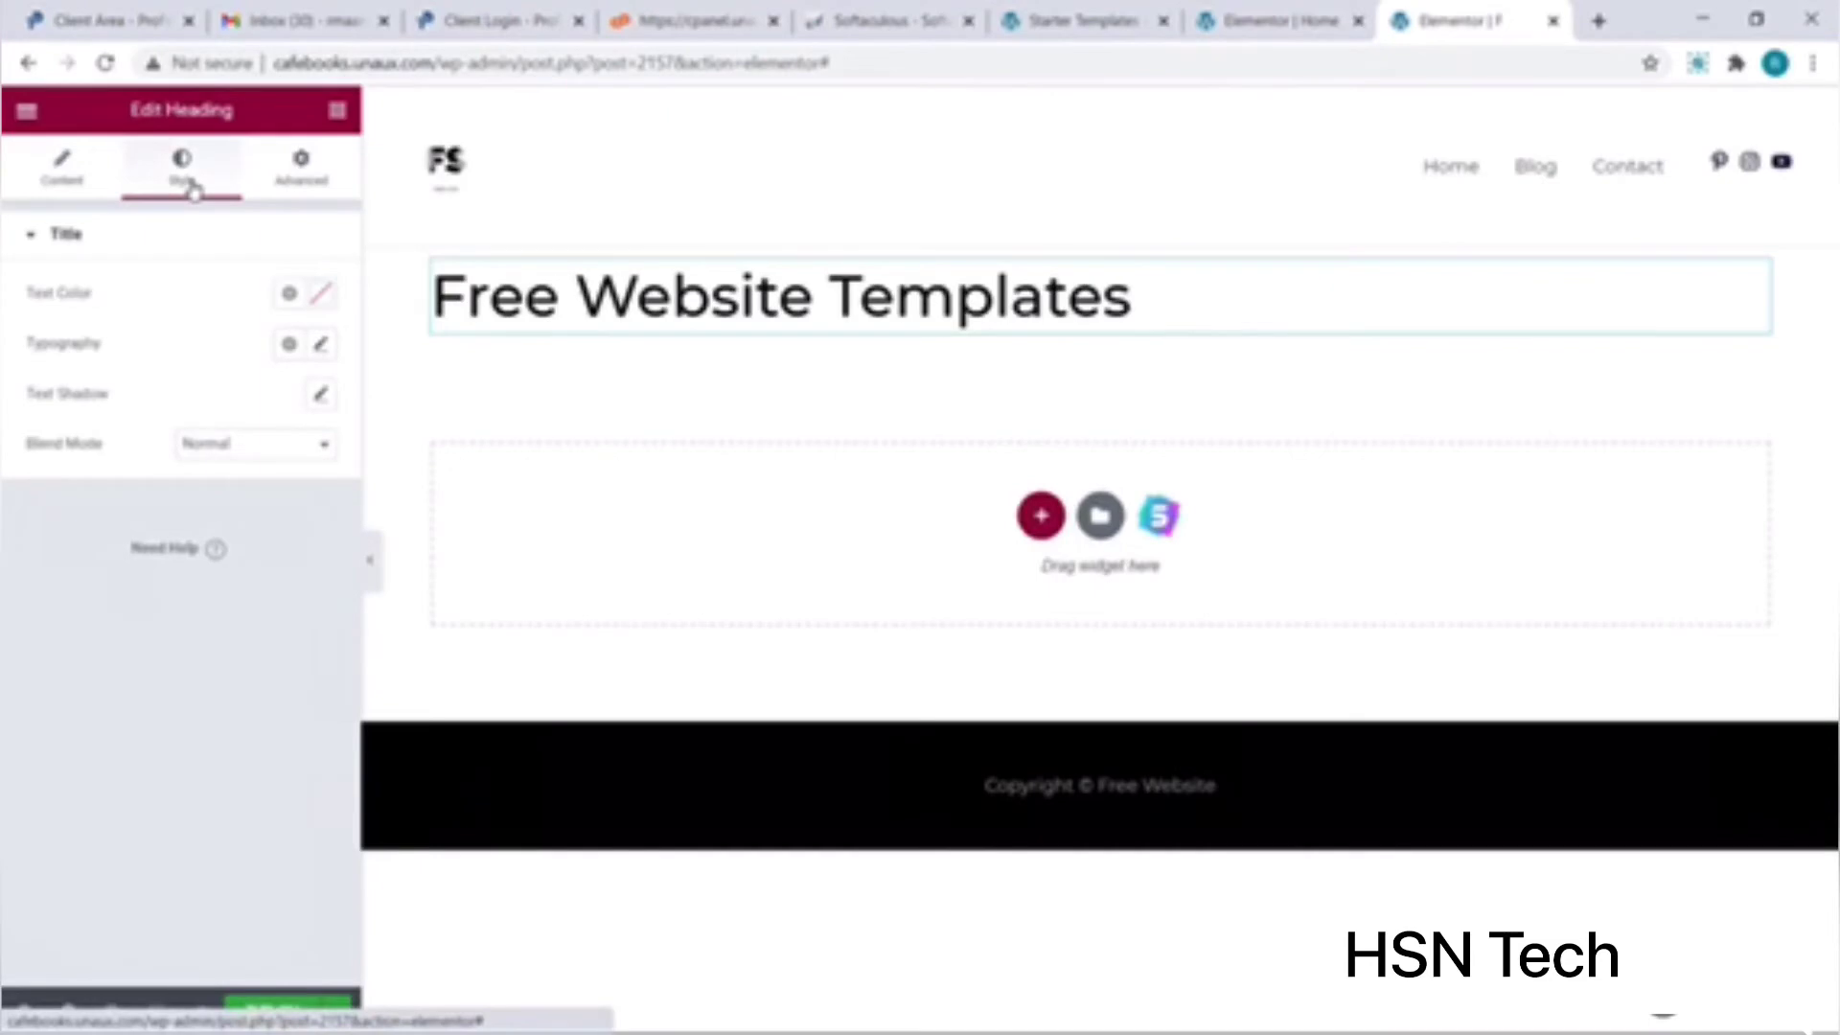
{"action": "left_click", "coordinate": [319, 299]}
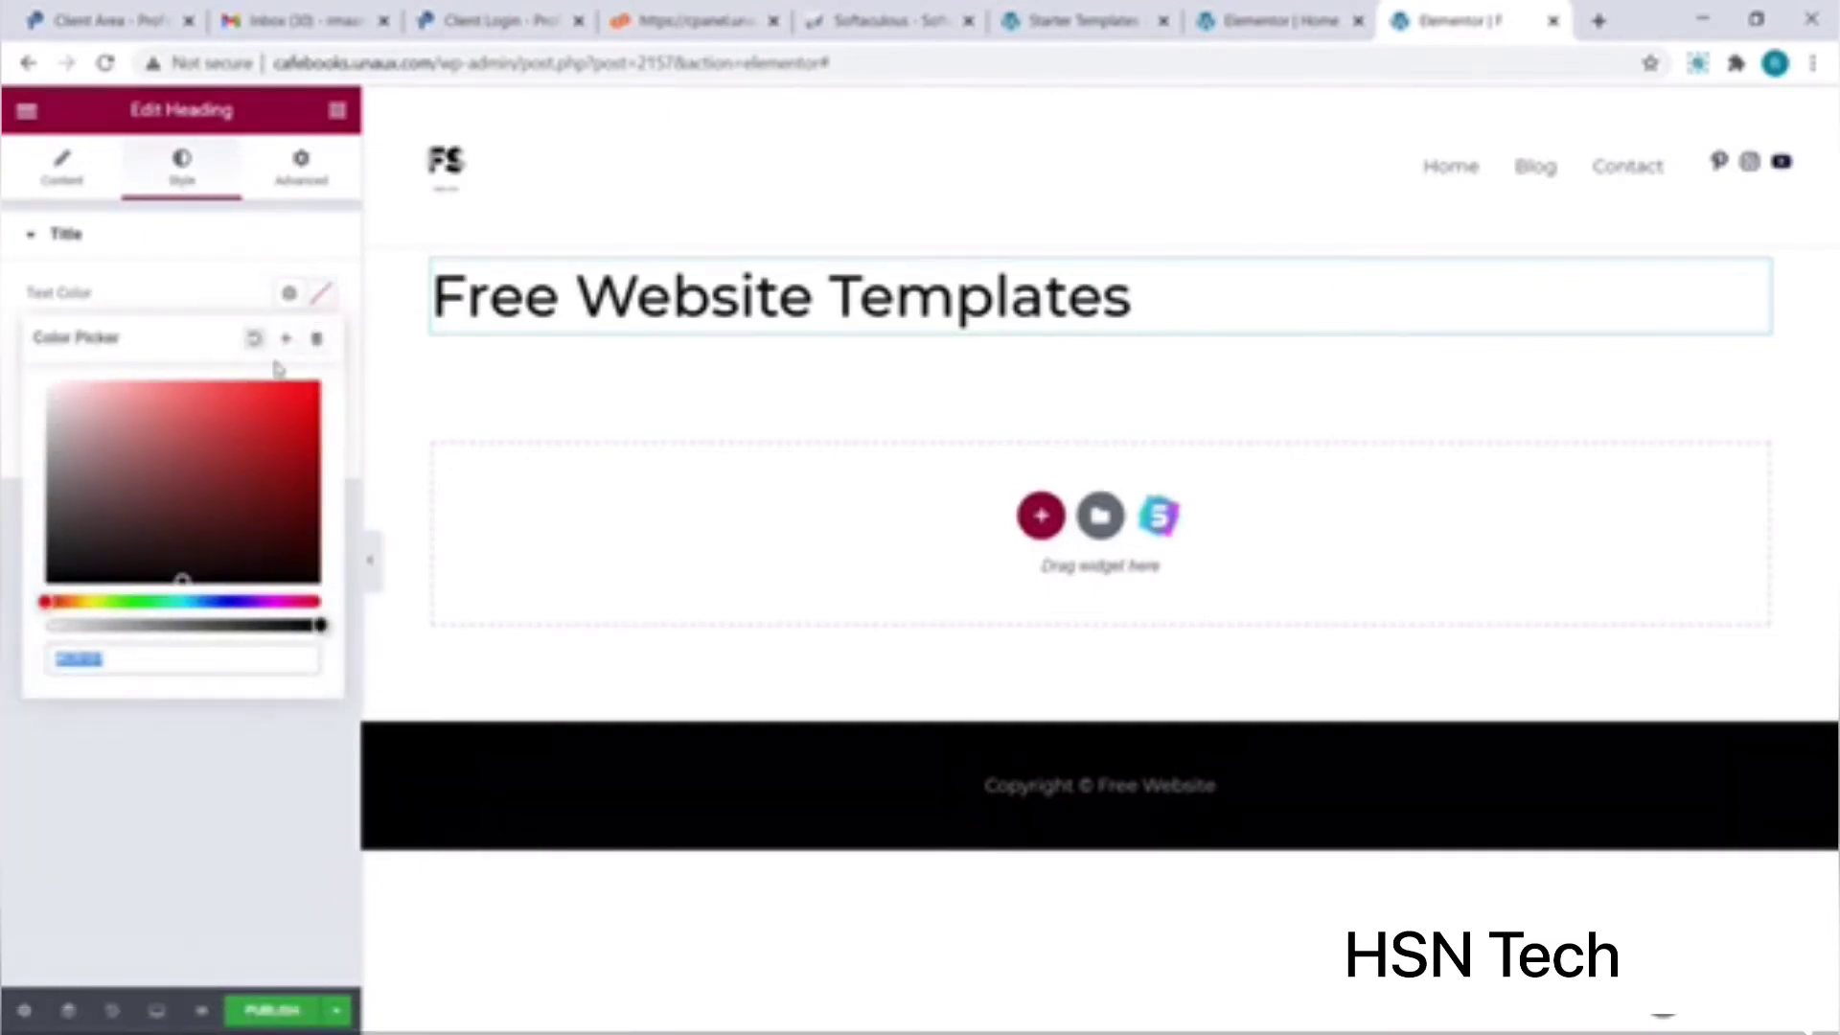
{"action": "left_click", "coordinate": [239, 419]}
{"action": "mouse_move", "coordinate": [240, 426]}
{"action": "left_mouse_down"}
{"action": "mouse_move", "coordinate": [226, 492]}
{"action": "mouse_move", "coordinate": [176, 480]}
{"action": "mouse_move", "coordinate": [178, 458]}
{"action": "left_mouse_up"}
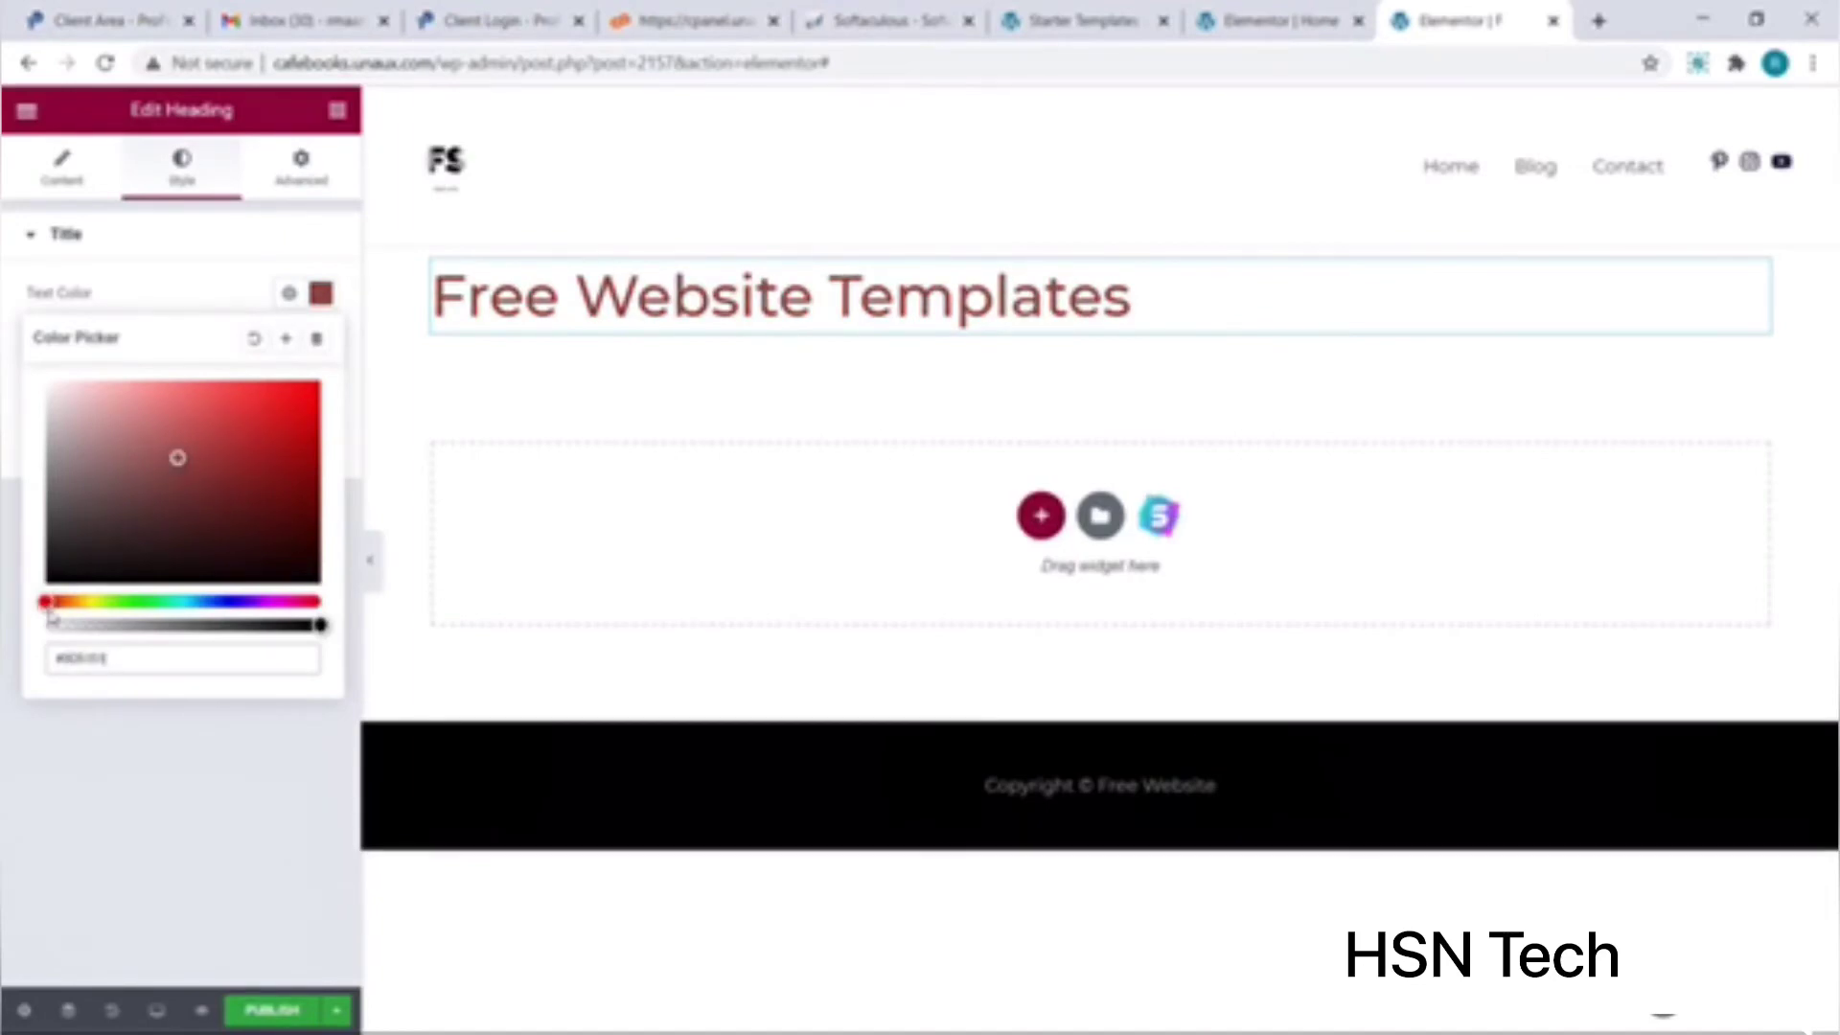
{"action": "left_click_drag", "start_coordinate": [48, 603], "coordinate": [308, 598]}
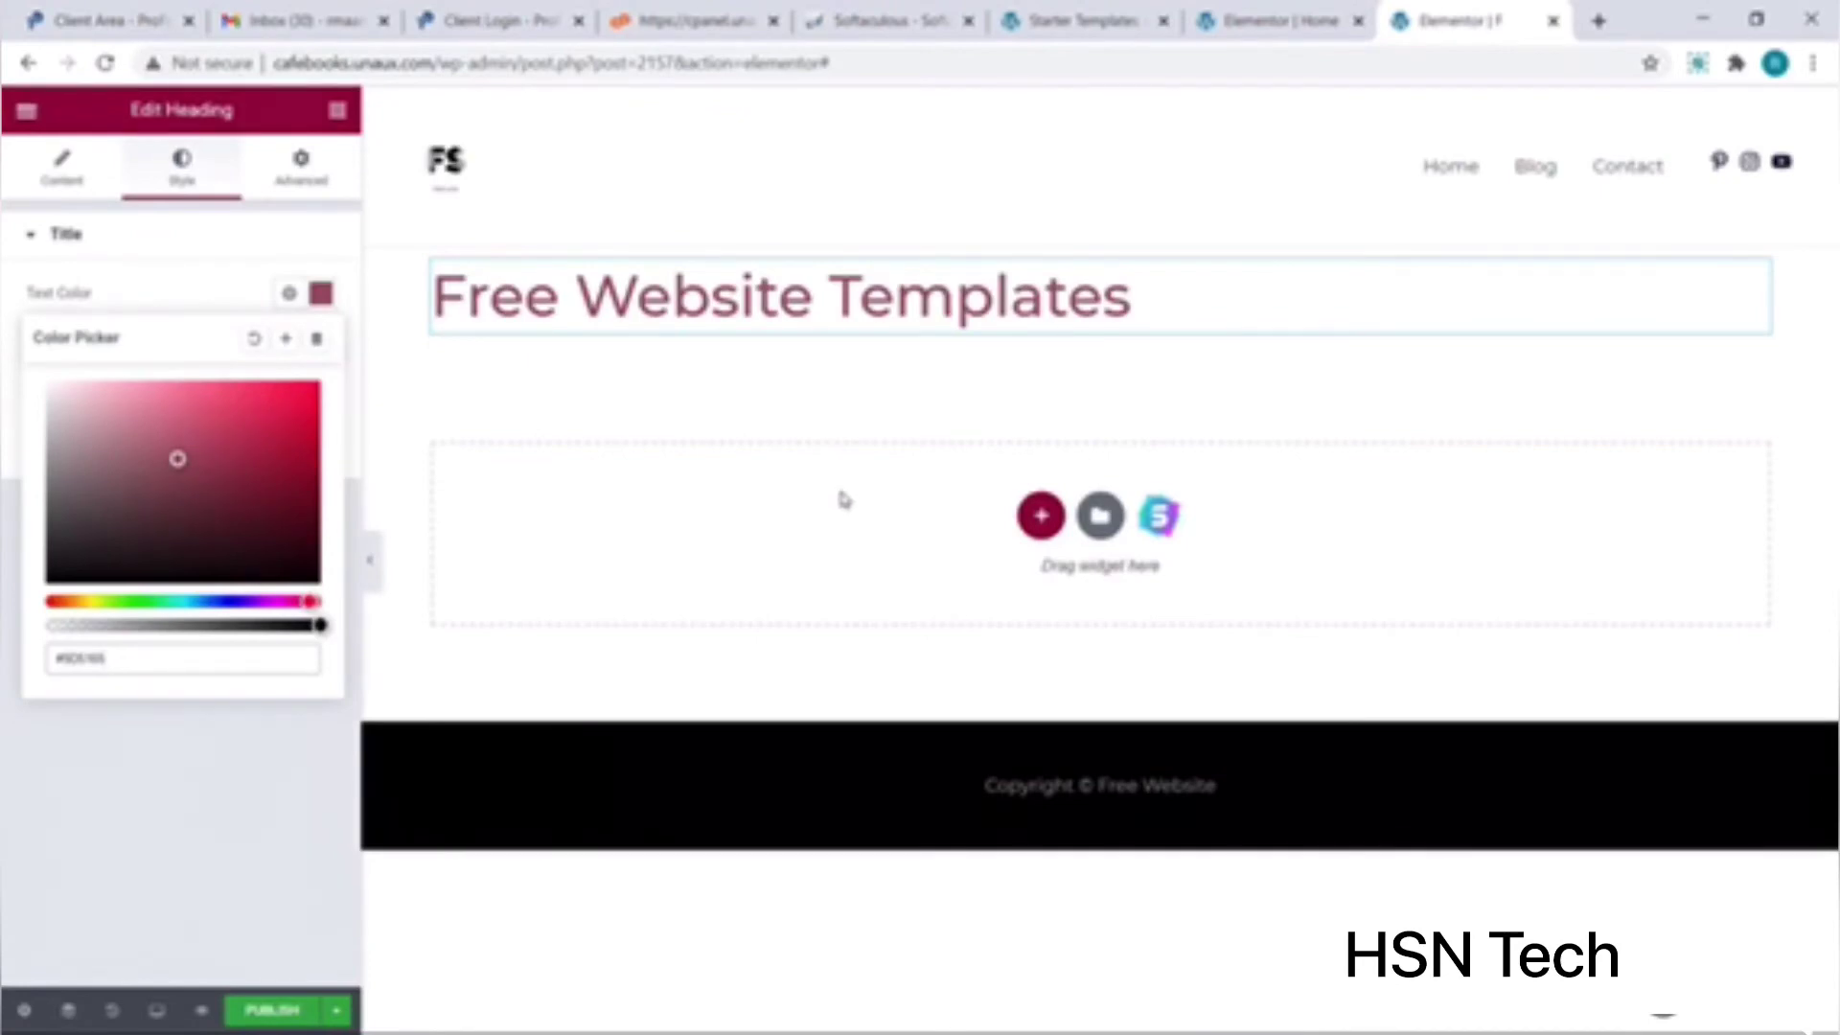
{"action": "left_click", "coordinate": [1041, 517]}
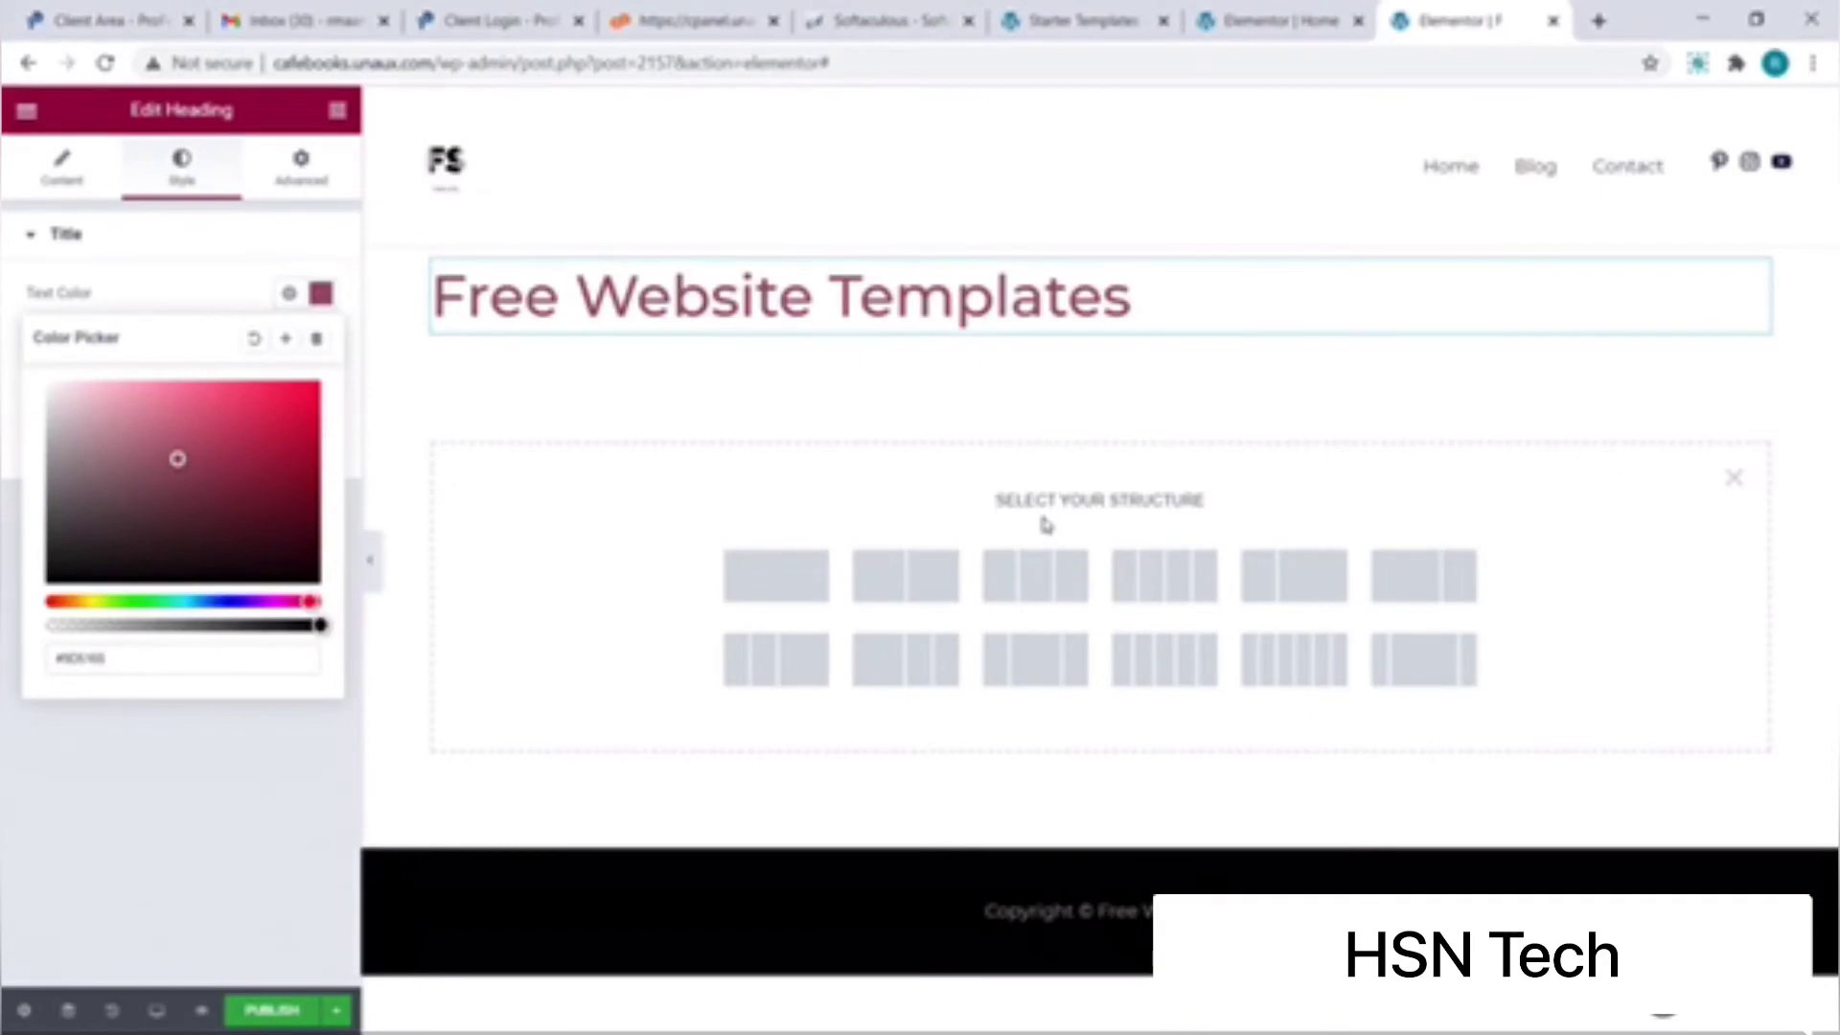
Step: Add a two-column section, place an Image widget in the left column, and open its media library
{"action": "left_click", "coordinate": [849, 573]}
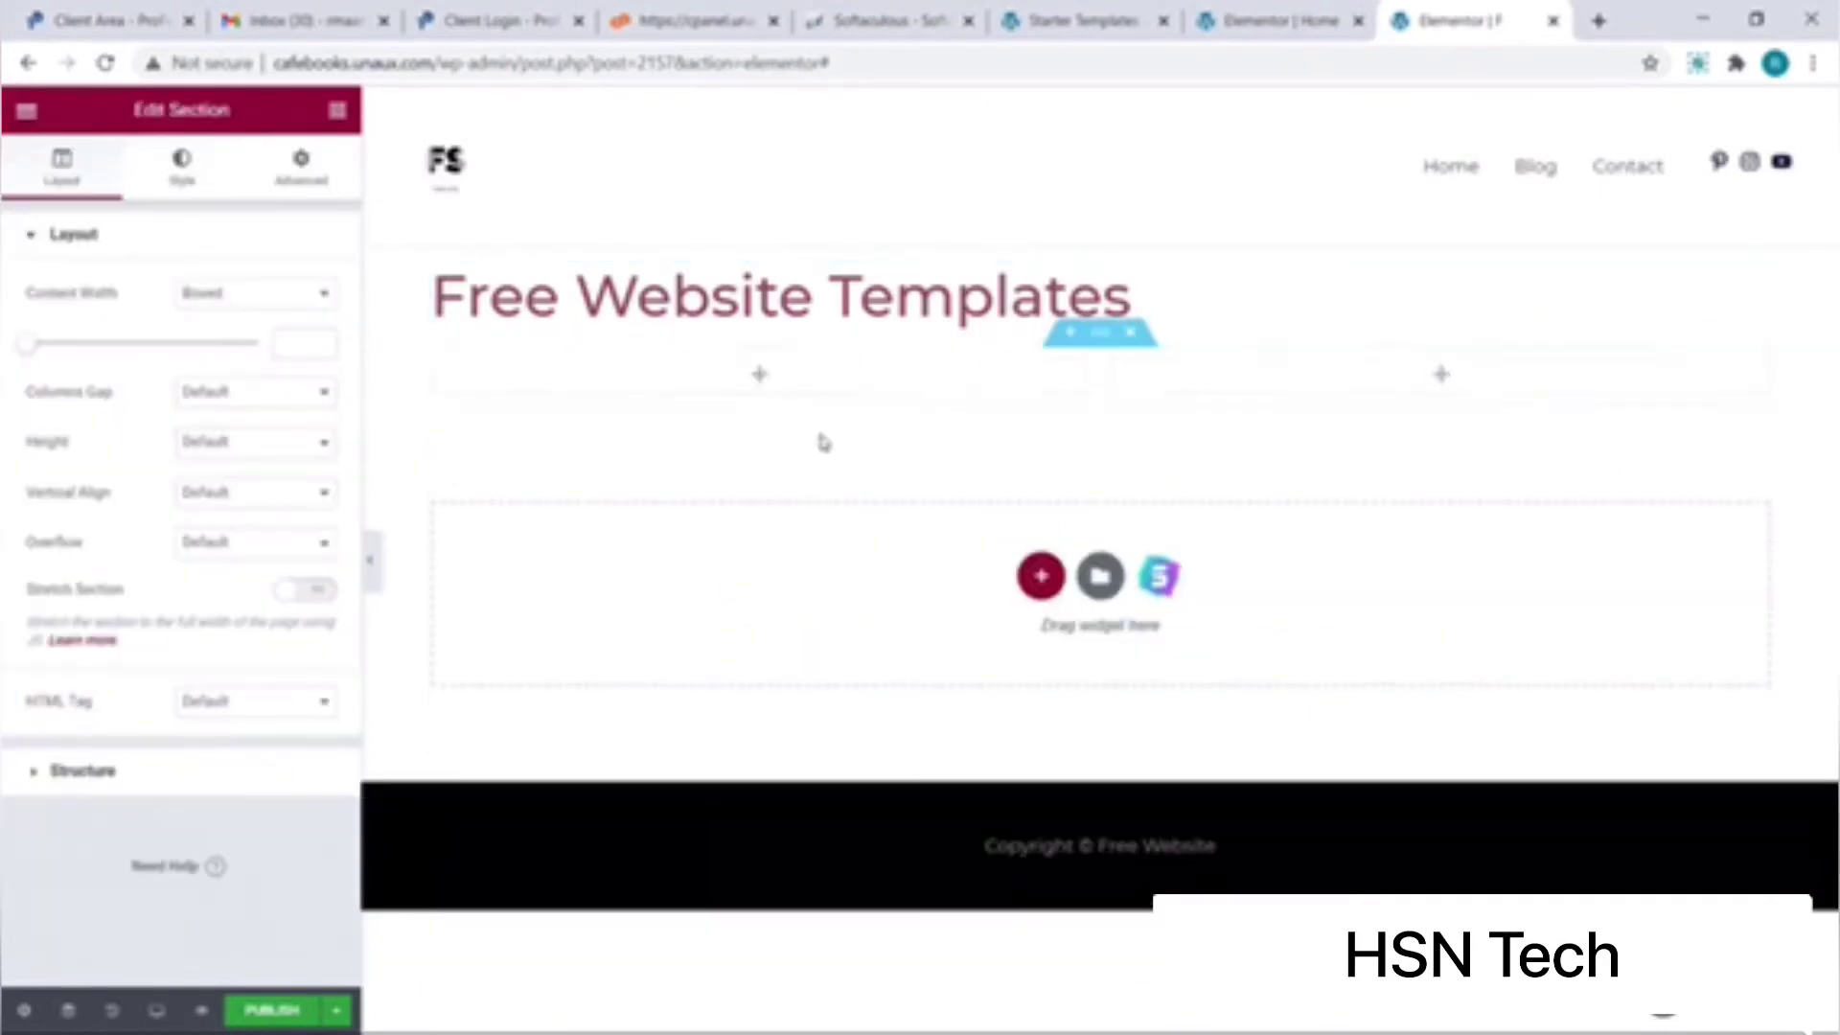
{"action": "left_click", "coordinate": [762, 376]}
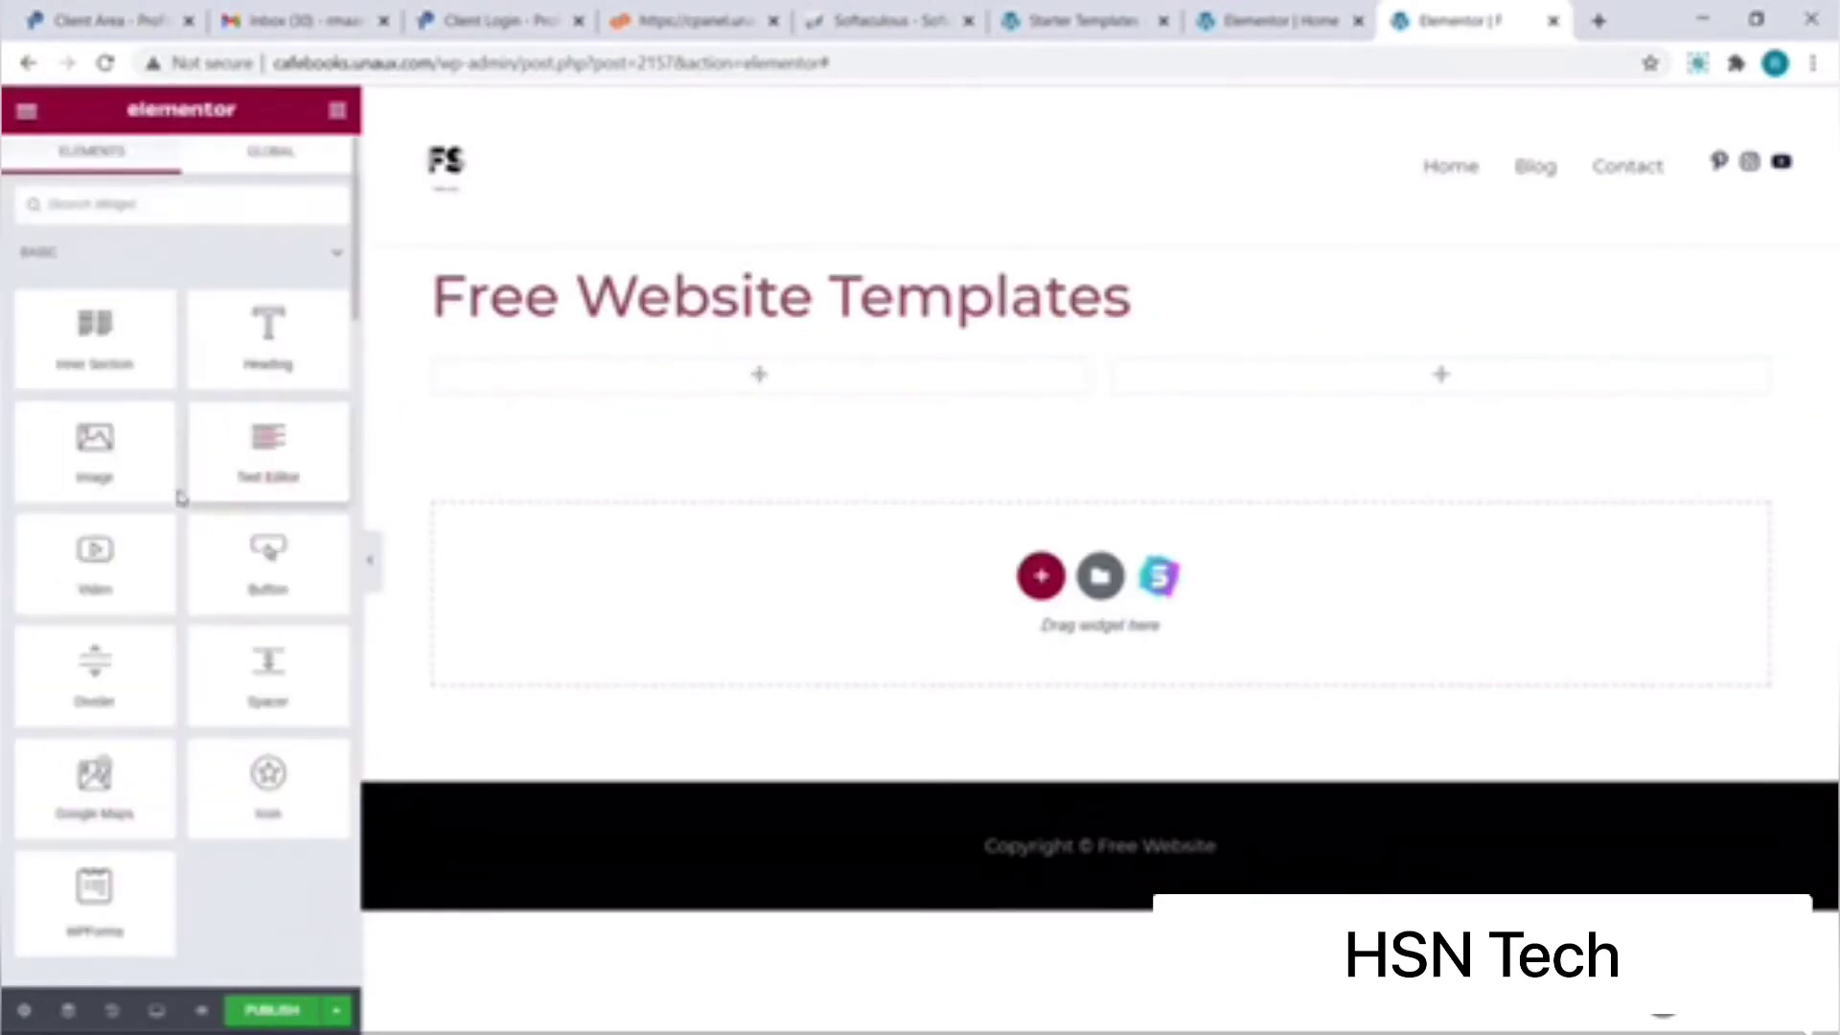
{"action": "left_click_drag", "start_coordinate": [144, 476], "coordinate": [719, 401]}
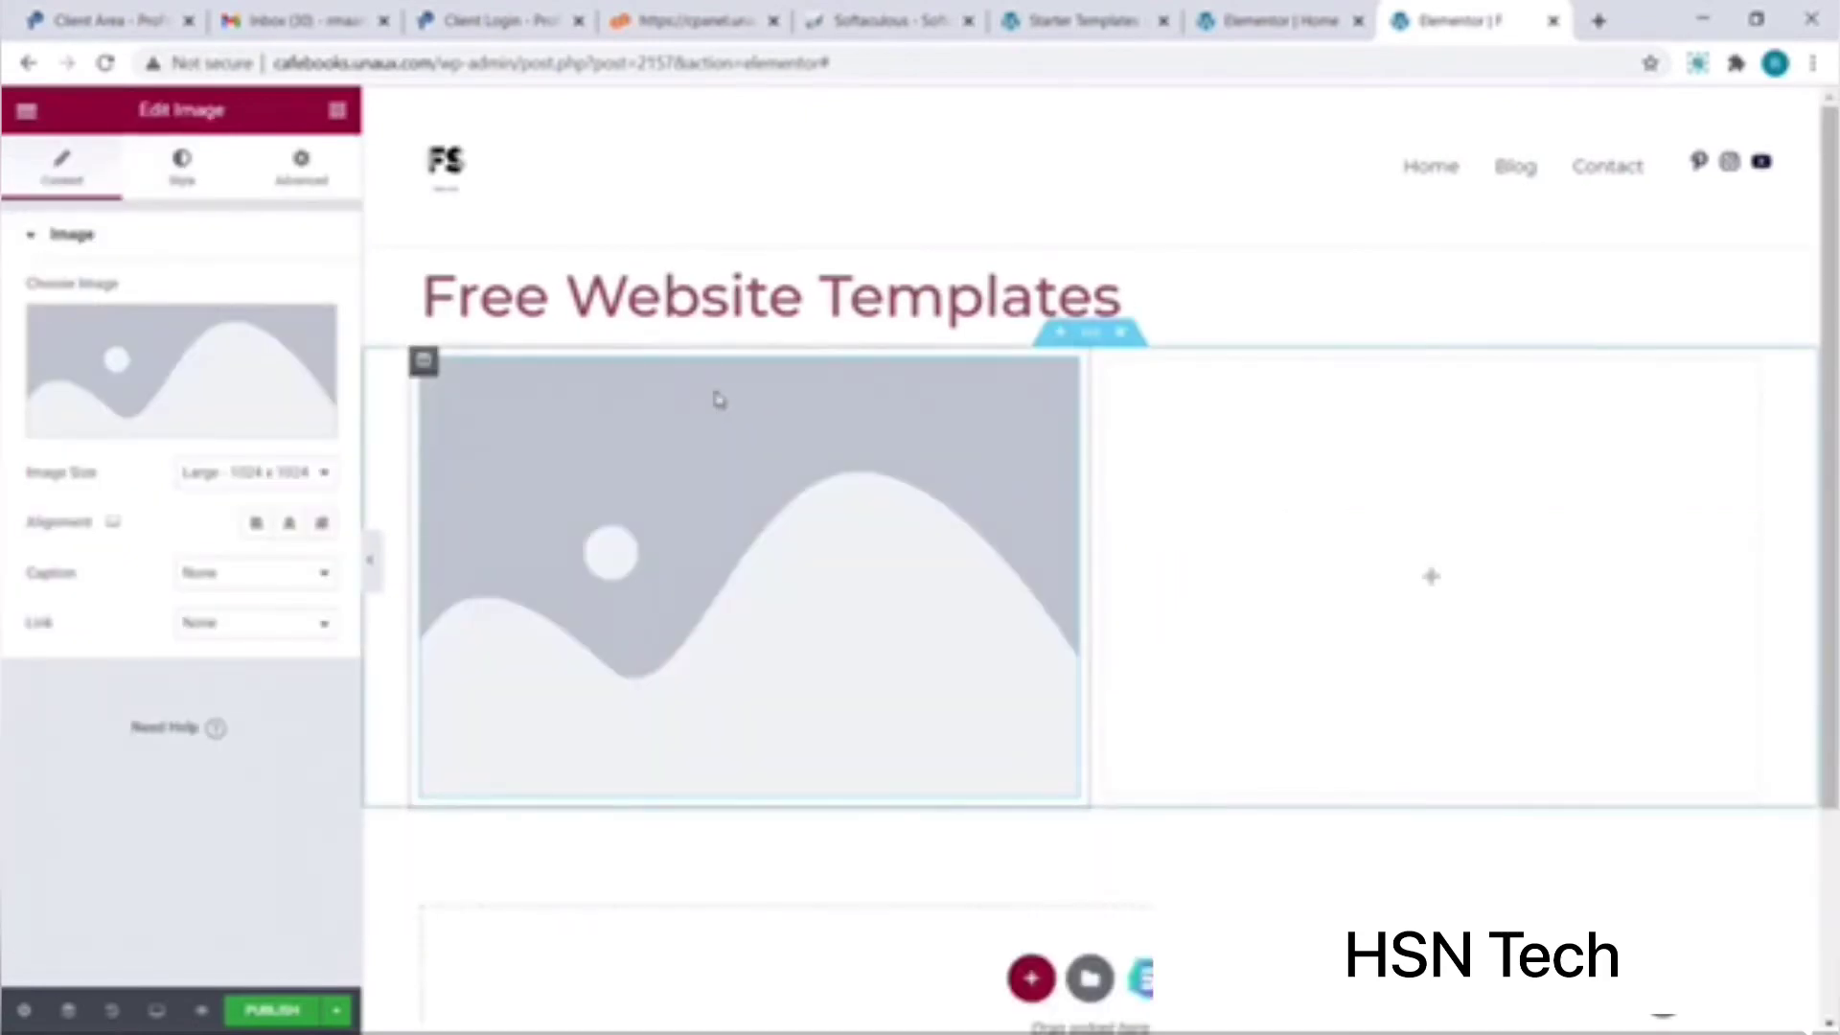
{"action": "left_click", "coordinate": [262, 430]}
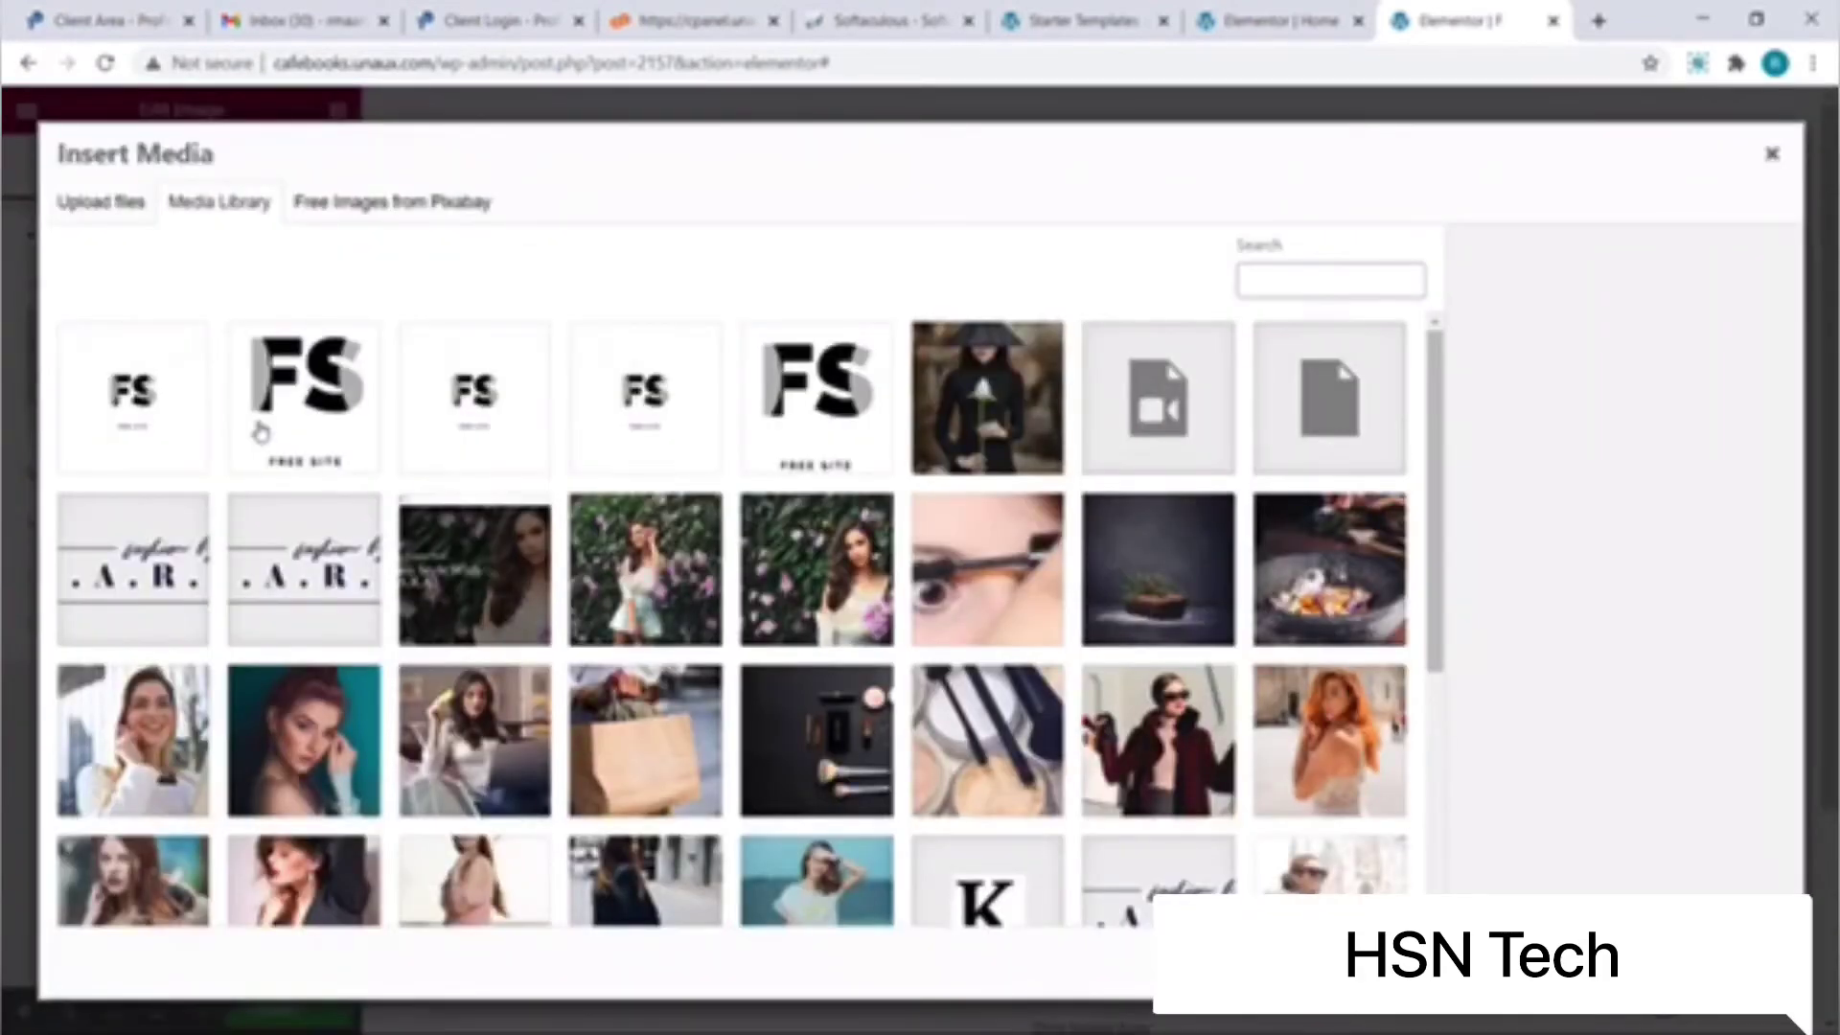
Step: Upload 1.png from Desktop > Images and use it as the left column's image
{"action": "left_click", "coordinate": [128, 209]}
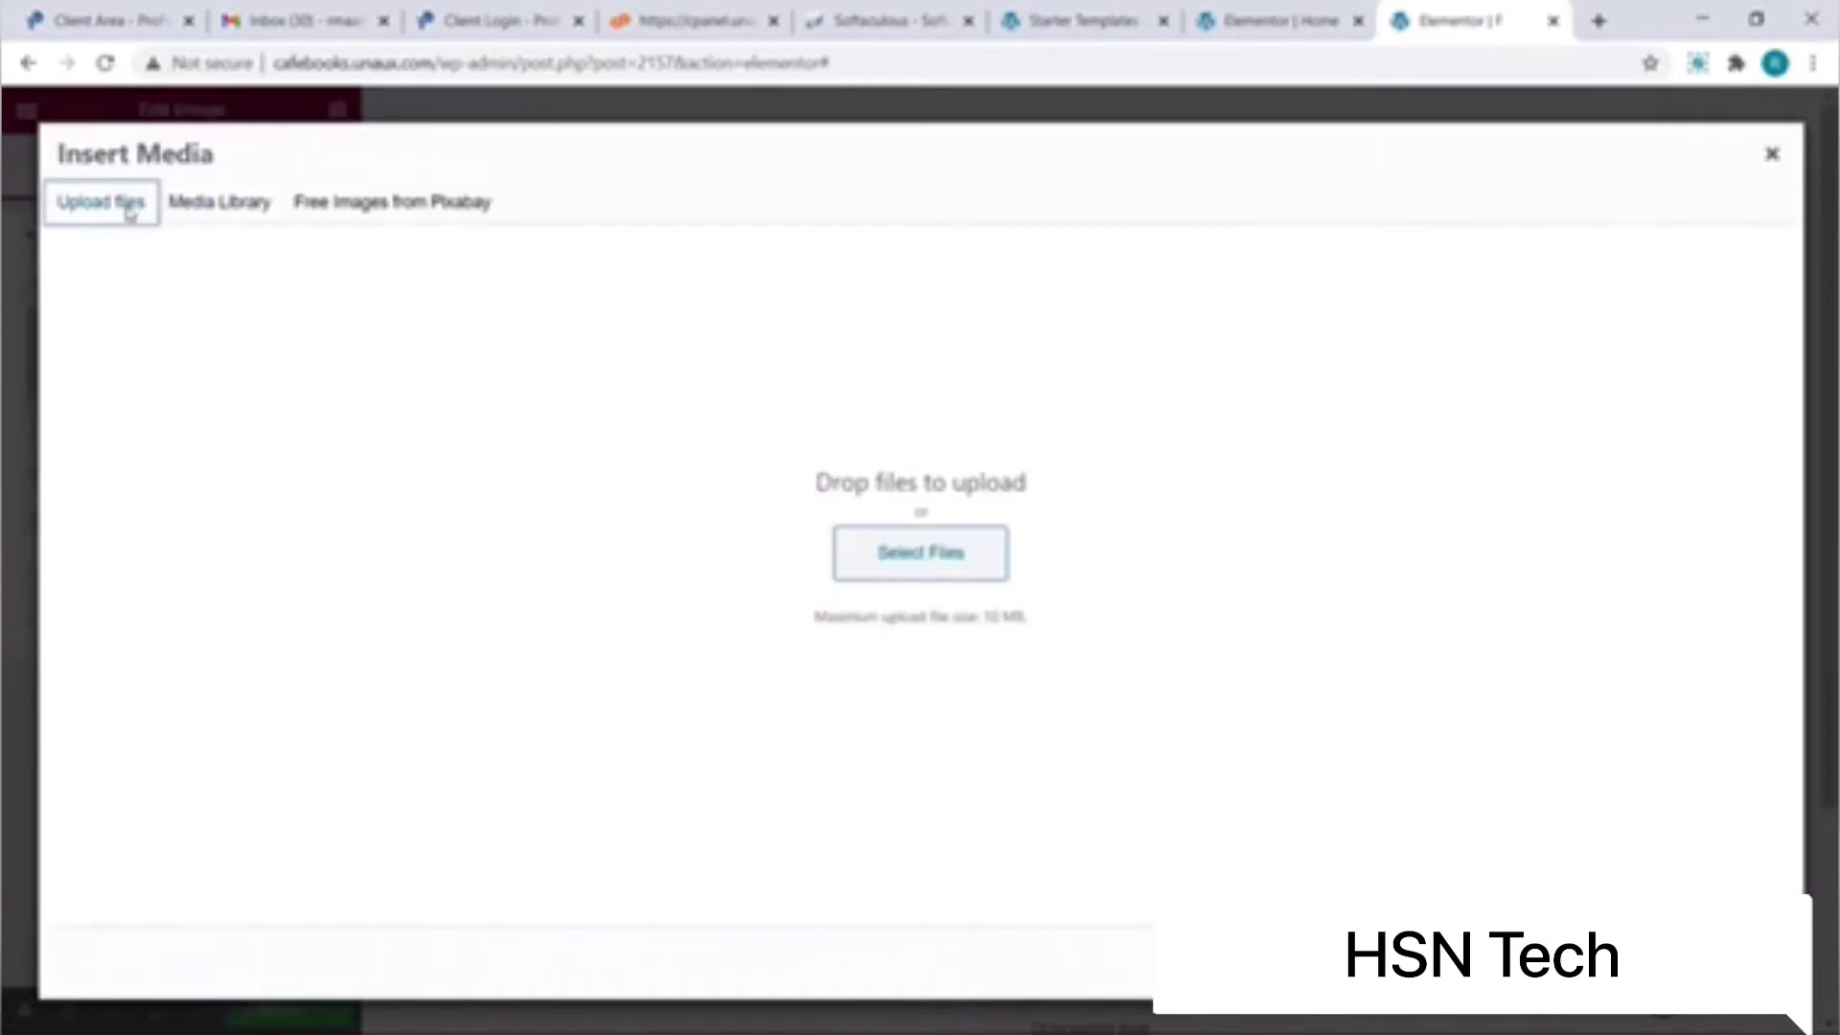
{"action": "left_click", "coordinate": [847, 554]}
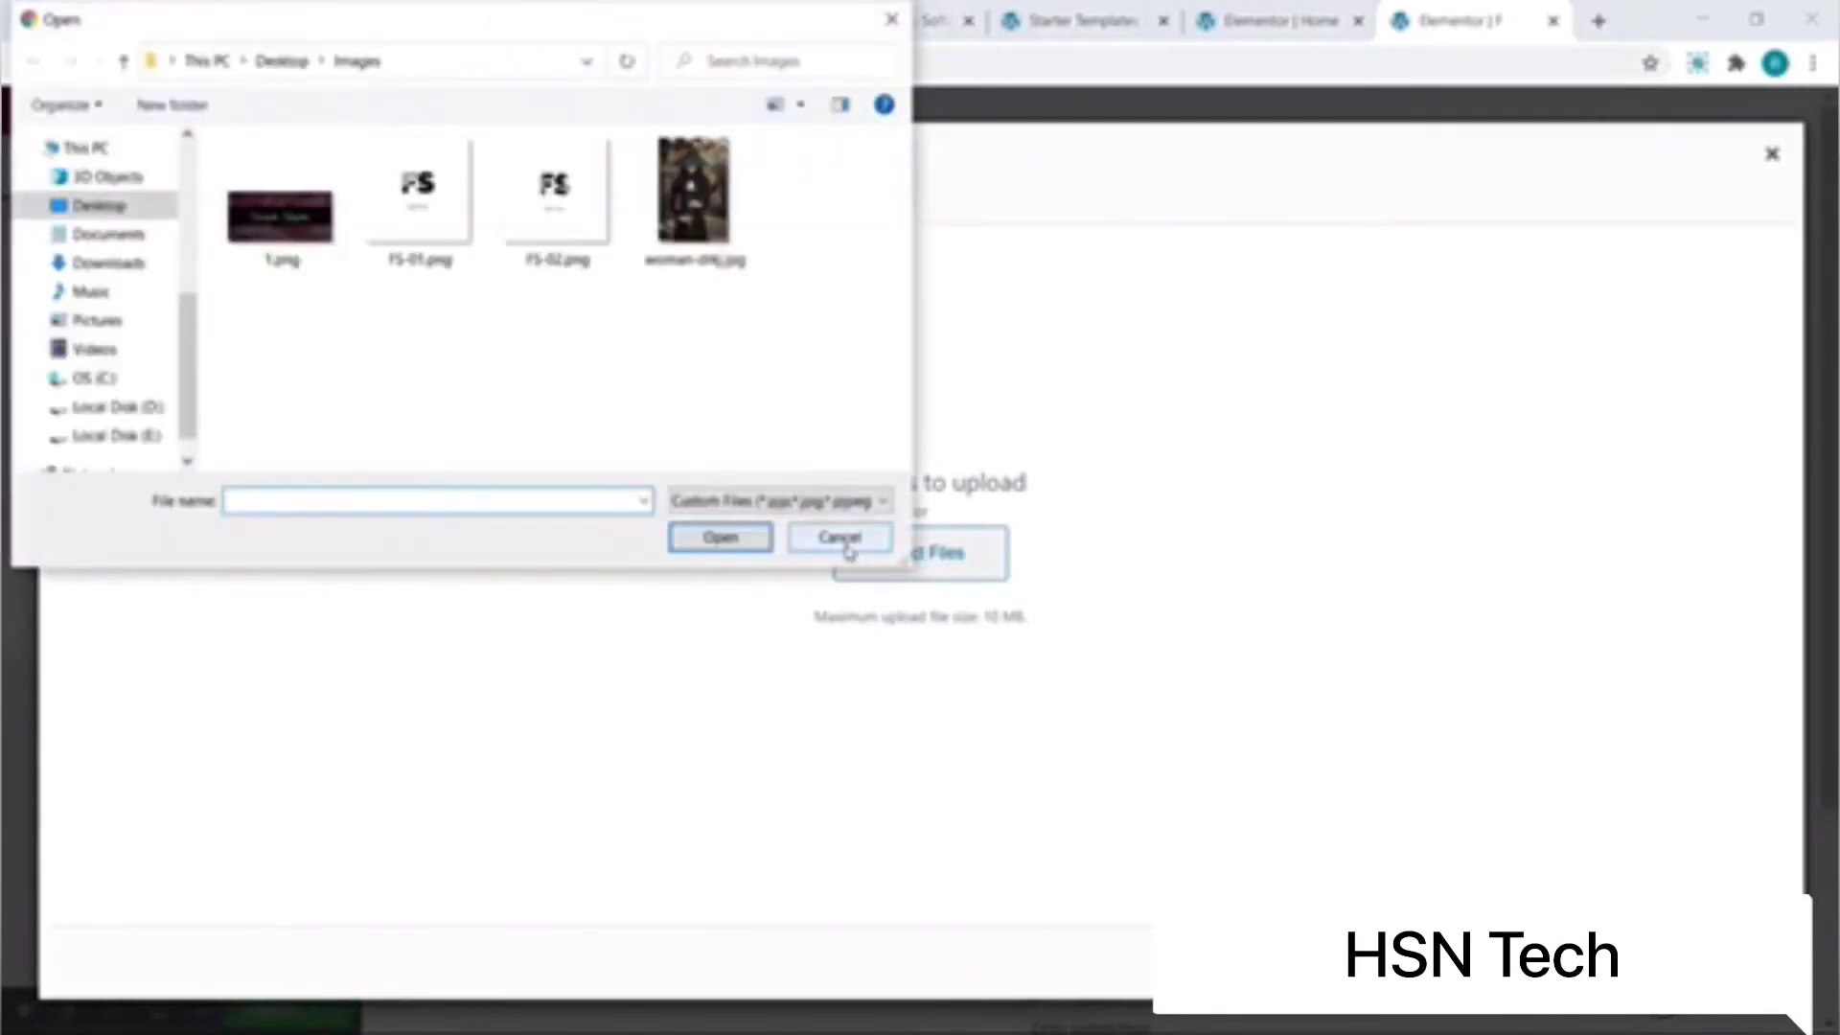
{"action": "left_click", "coordinate": [305, 247]}
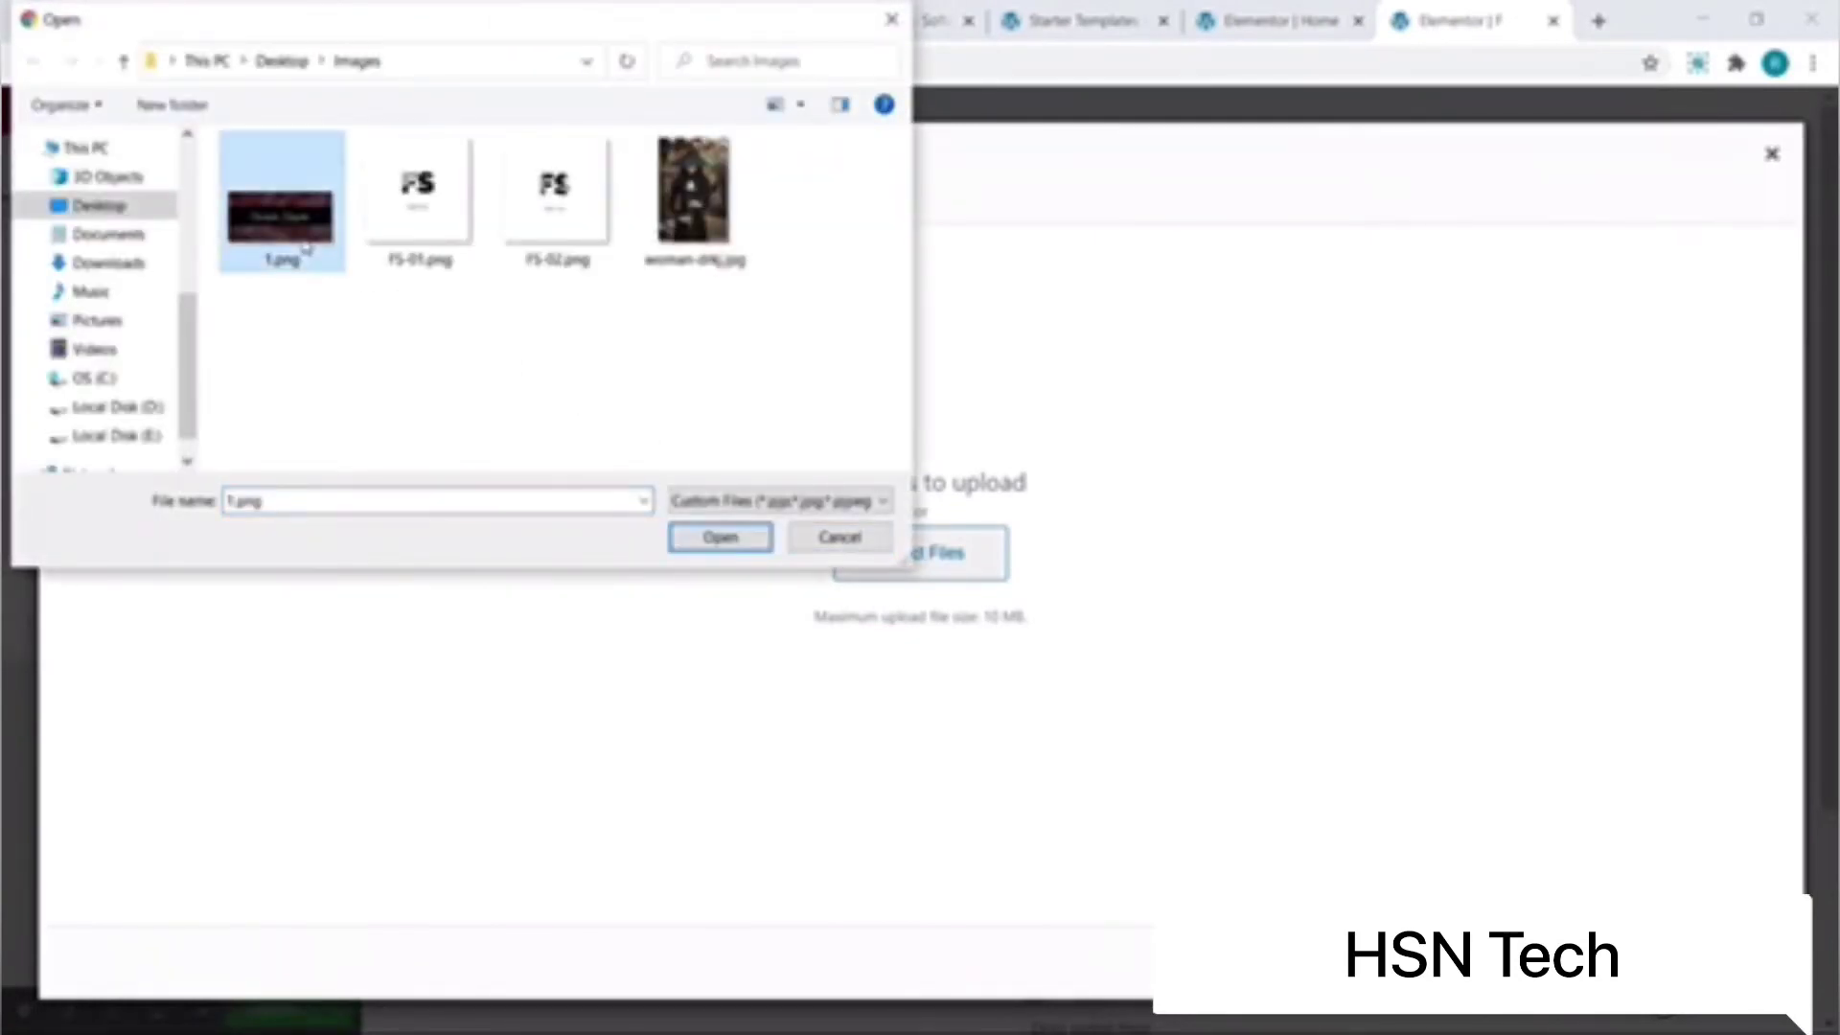
{"action": "left_click", "coordinate": [736, 554]}
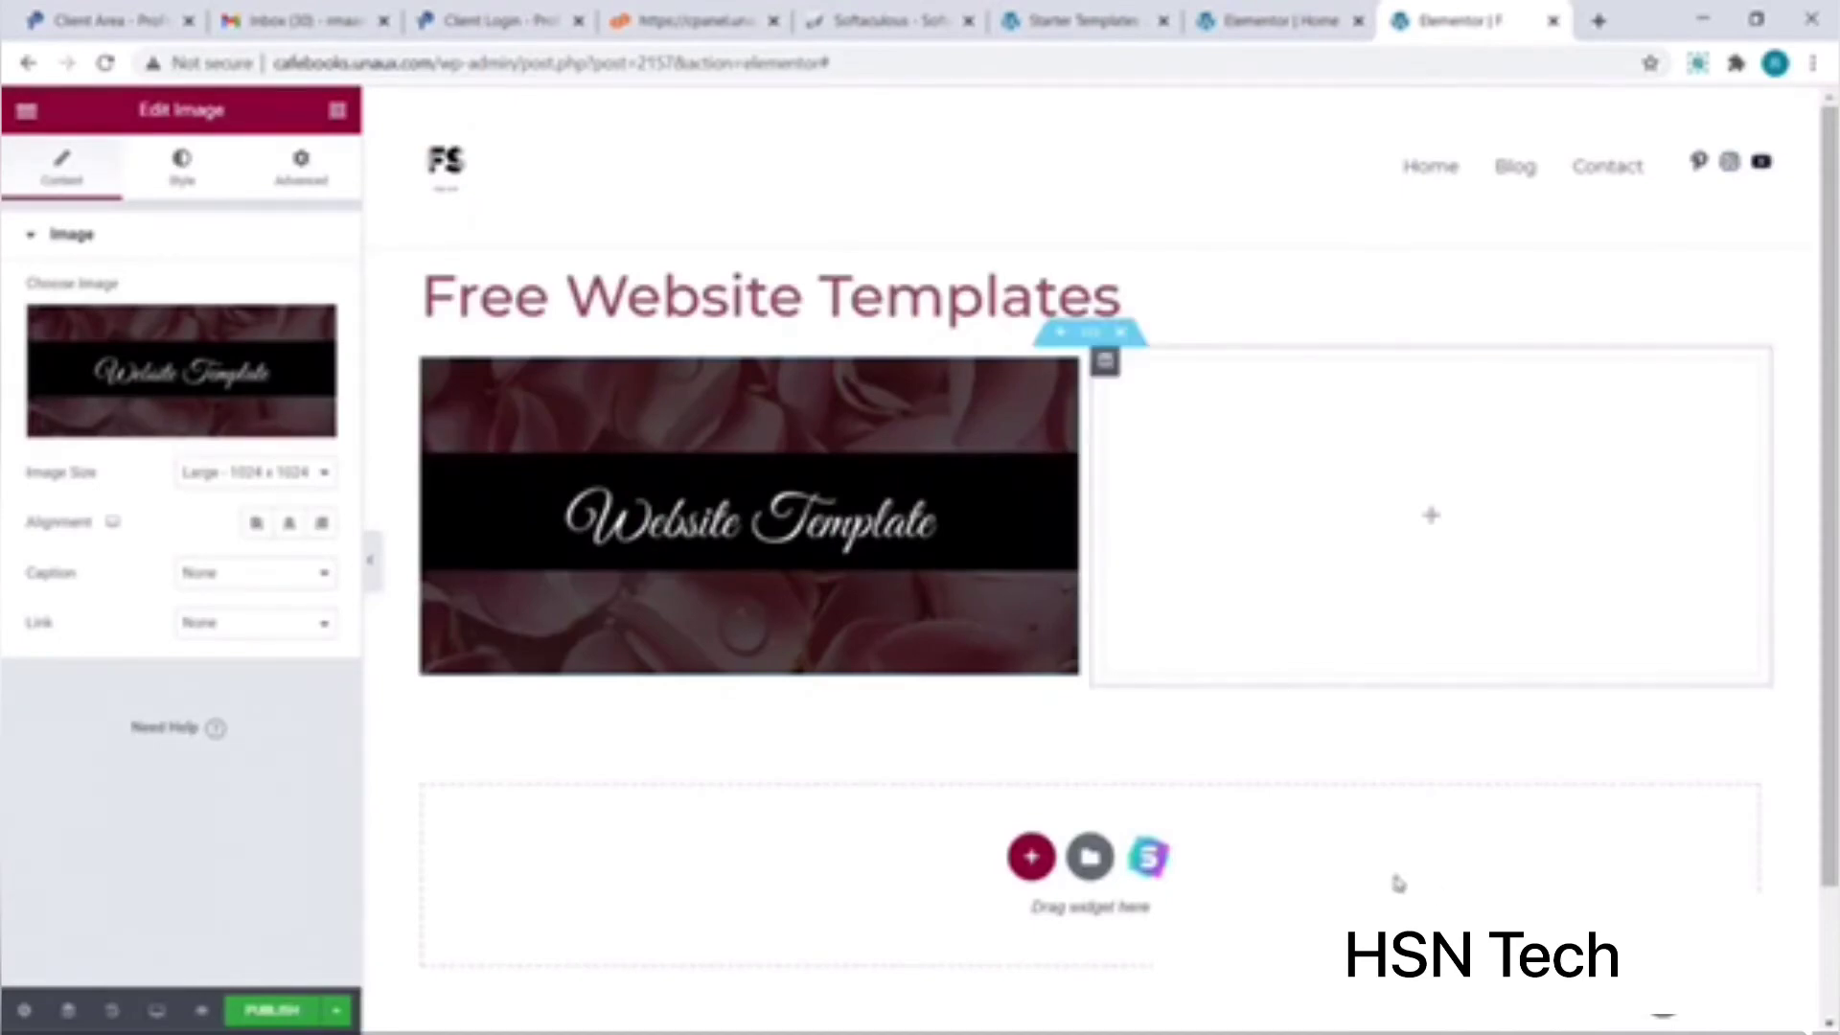
Step: Add a Button widget to the right column labelled 'Click to Download'
{"action": "left_click", "coordinate": [1416, 516]}
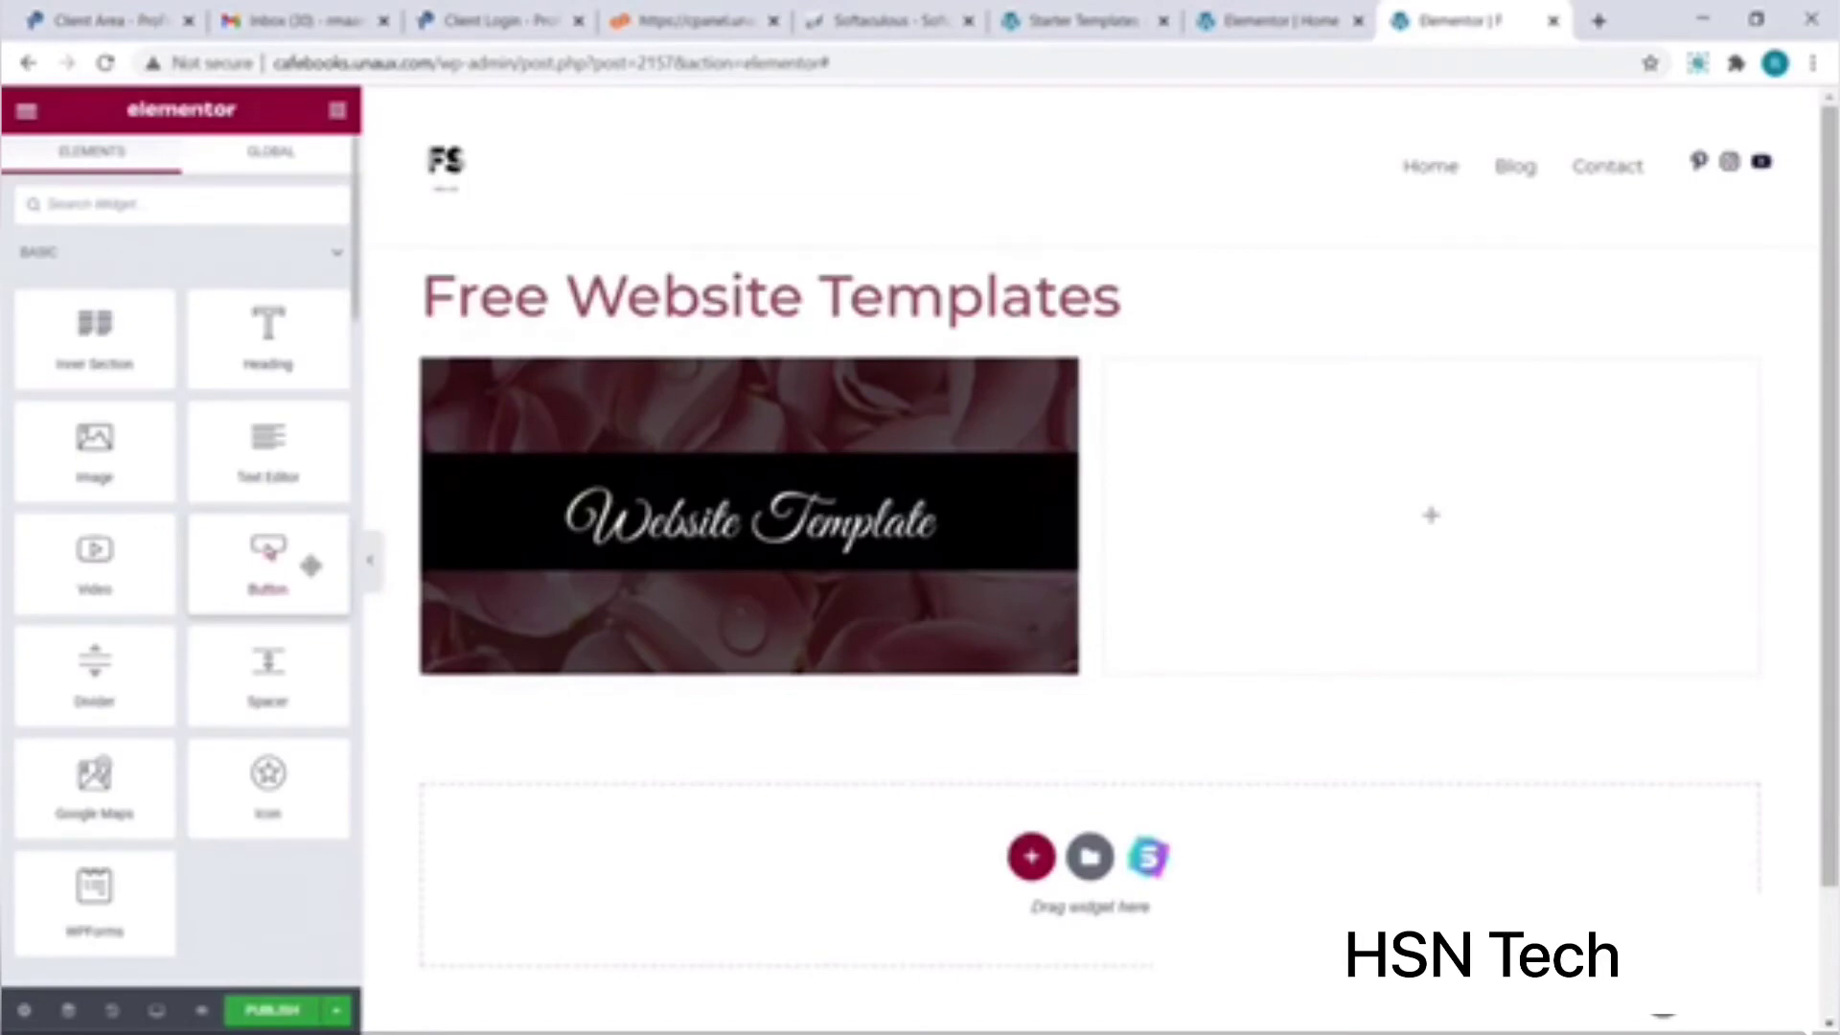
{"action": "left_click_drag", "start_coordinate": [310, 566], "coordinate": [1109, 530]}
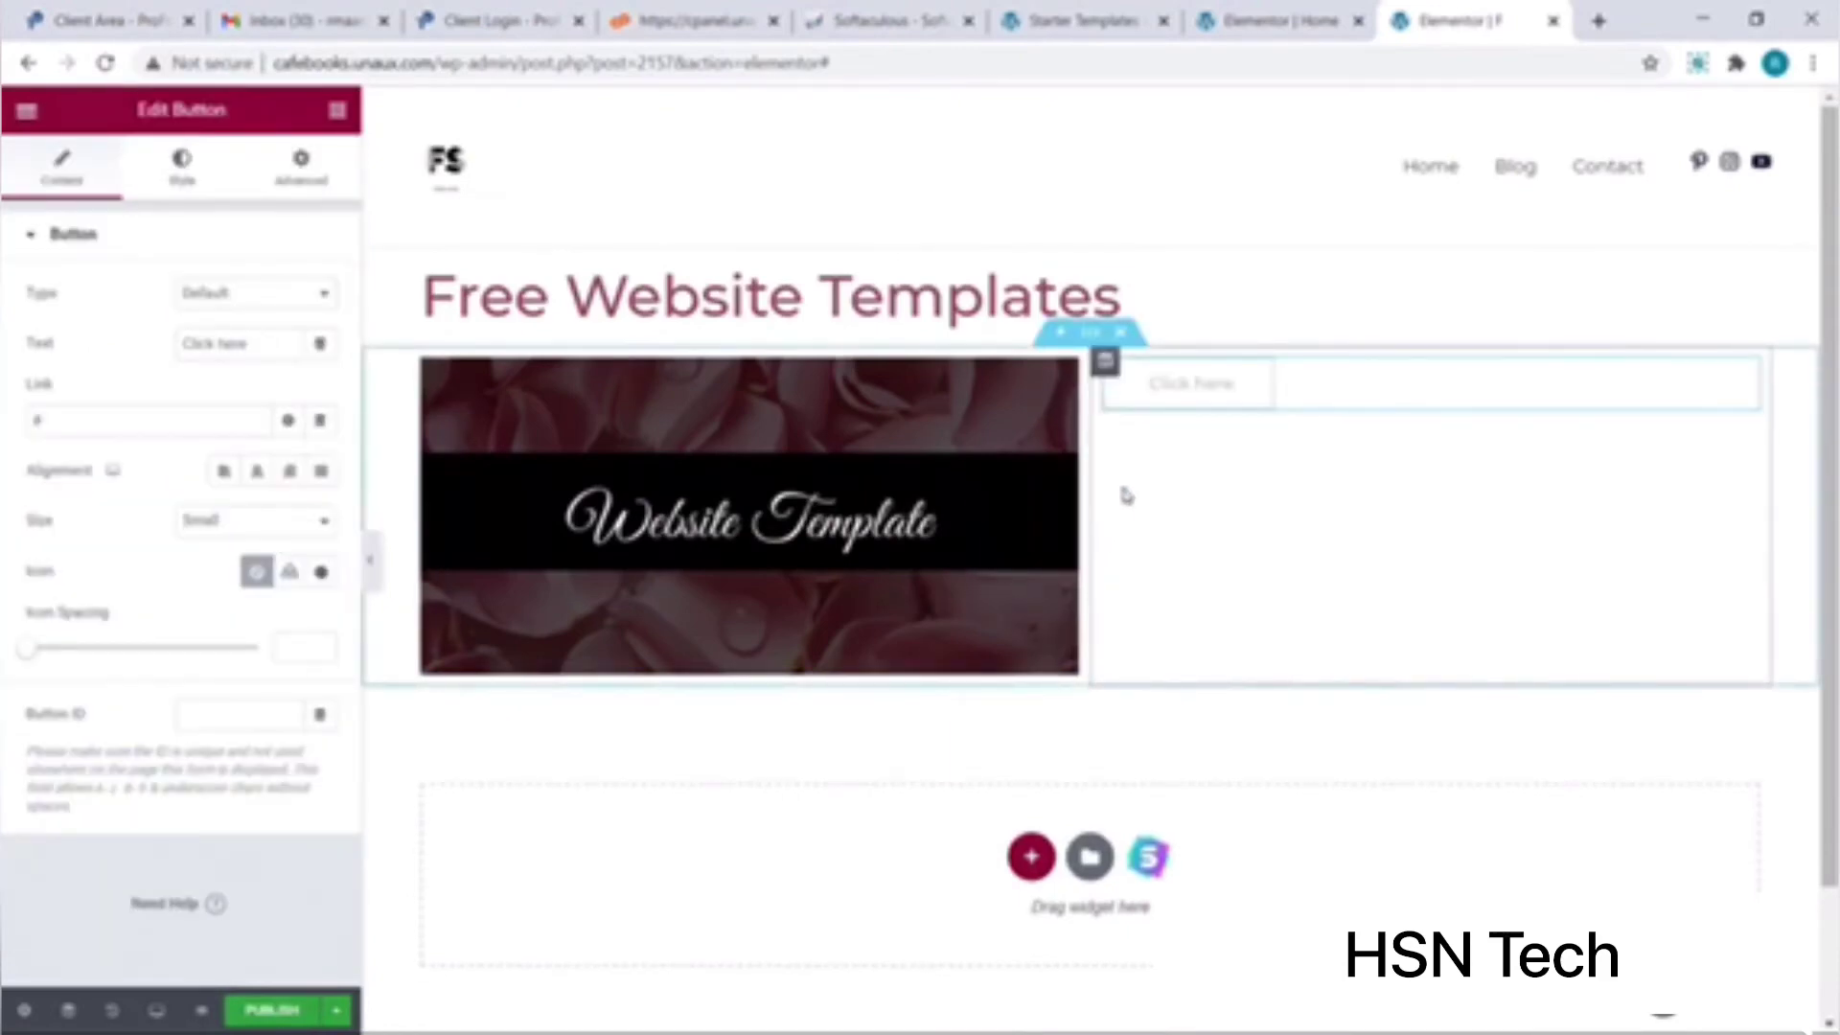
{"action": "left_click", "coordinate": [1222, 400]}
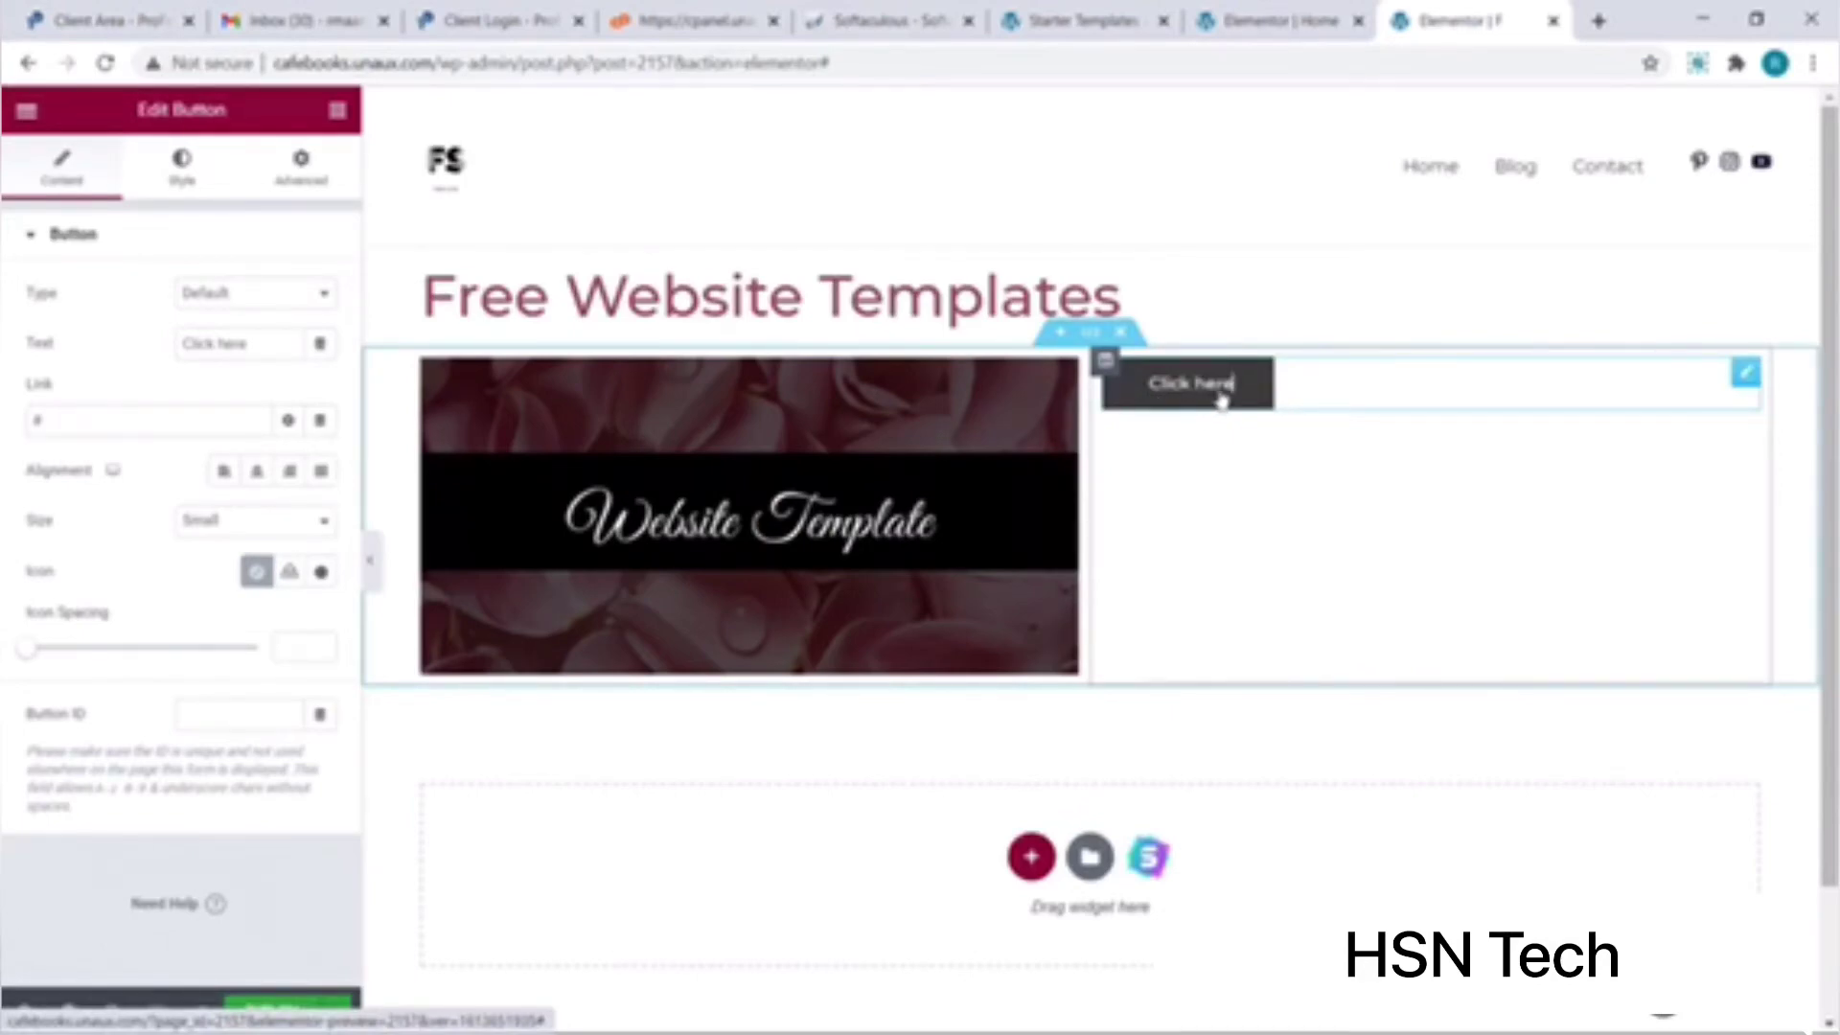
{"action": "key", "text": "BackSpace"}
{"action": "key", "text": "BackSpace"}
{"action": "key", "text": "BackSpace"}
{"action": "key", "text": "BackSpace"}
{"action": "key", "text": "BackSpace"}
{"action": "key", "text": "BackSpace"}
{"action": "key", "text": "BackSpace"}
{"action": "key", "text": "BackSpace"}
{"action": "key", "text": "BackSpace"}
{"action": "key", "text": "BackSpace"}
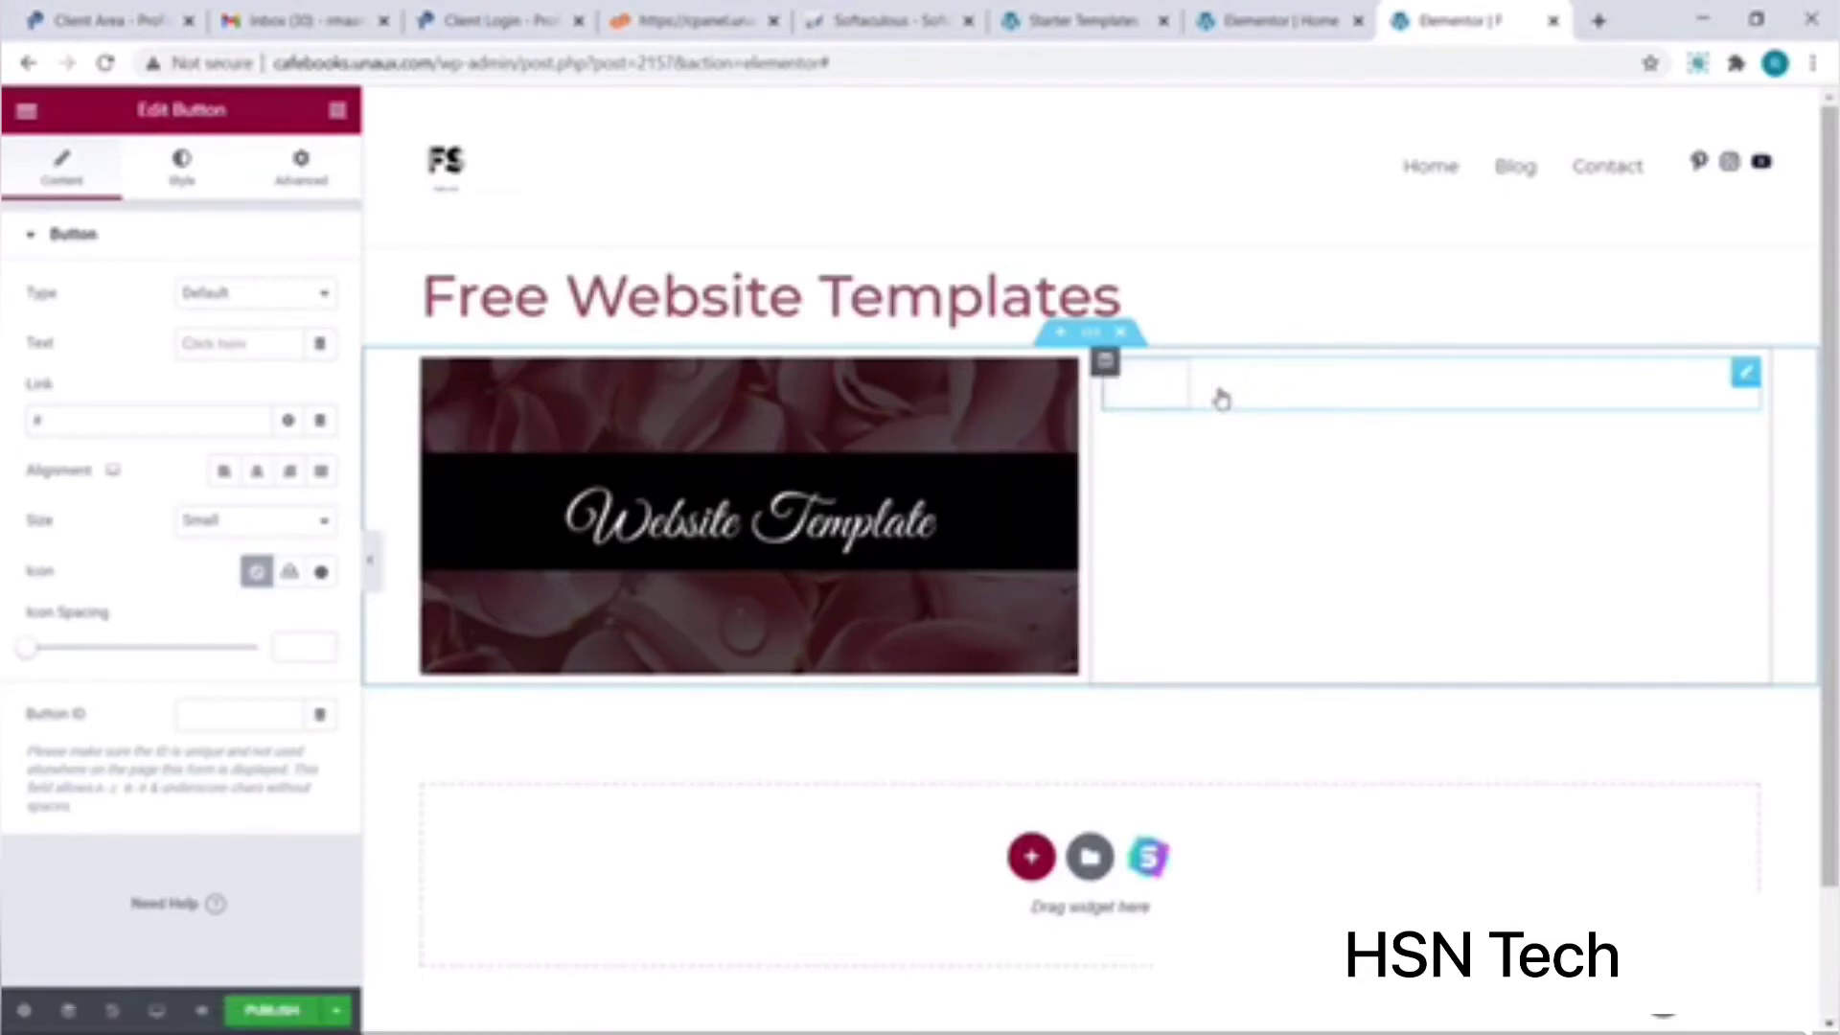
{"action": "type", "text": "Click"}
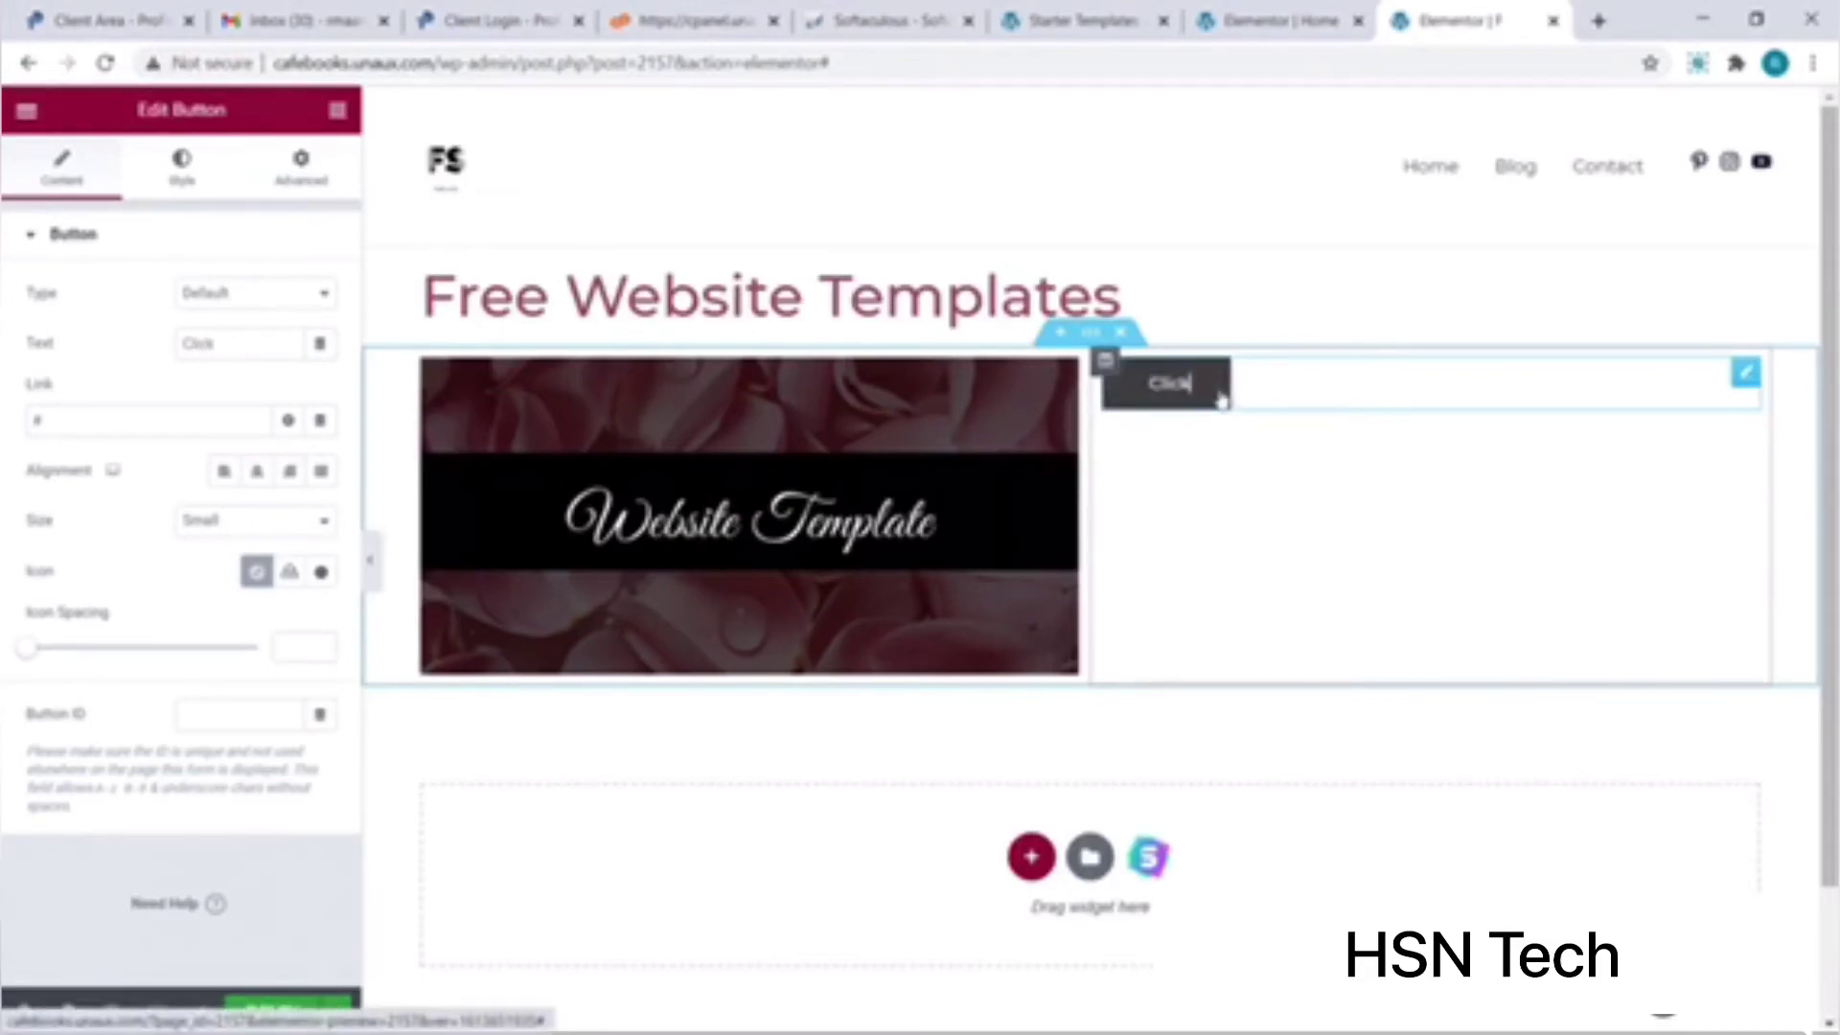
{"action": "type", "text": " to Download"}
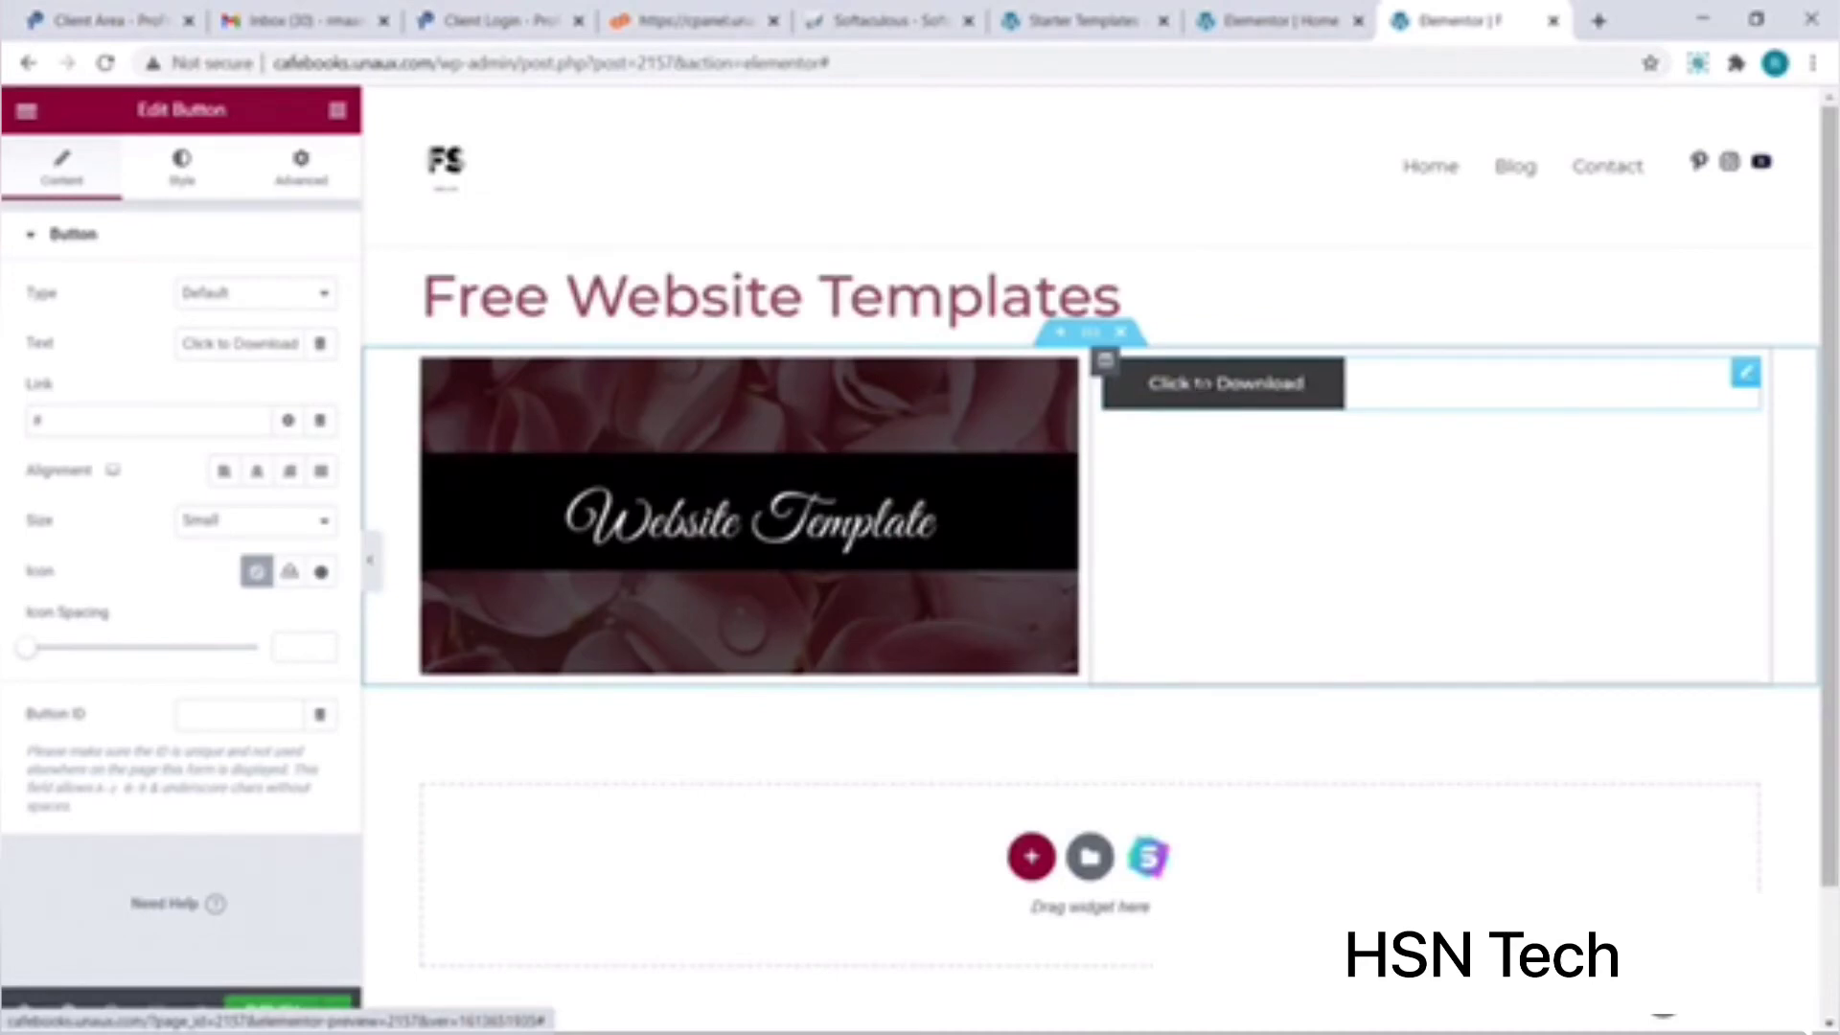
Step: Give the button a dark, black background colour
{"action": "left_click", "coordinate": [187, 182]}
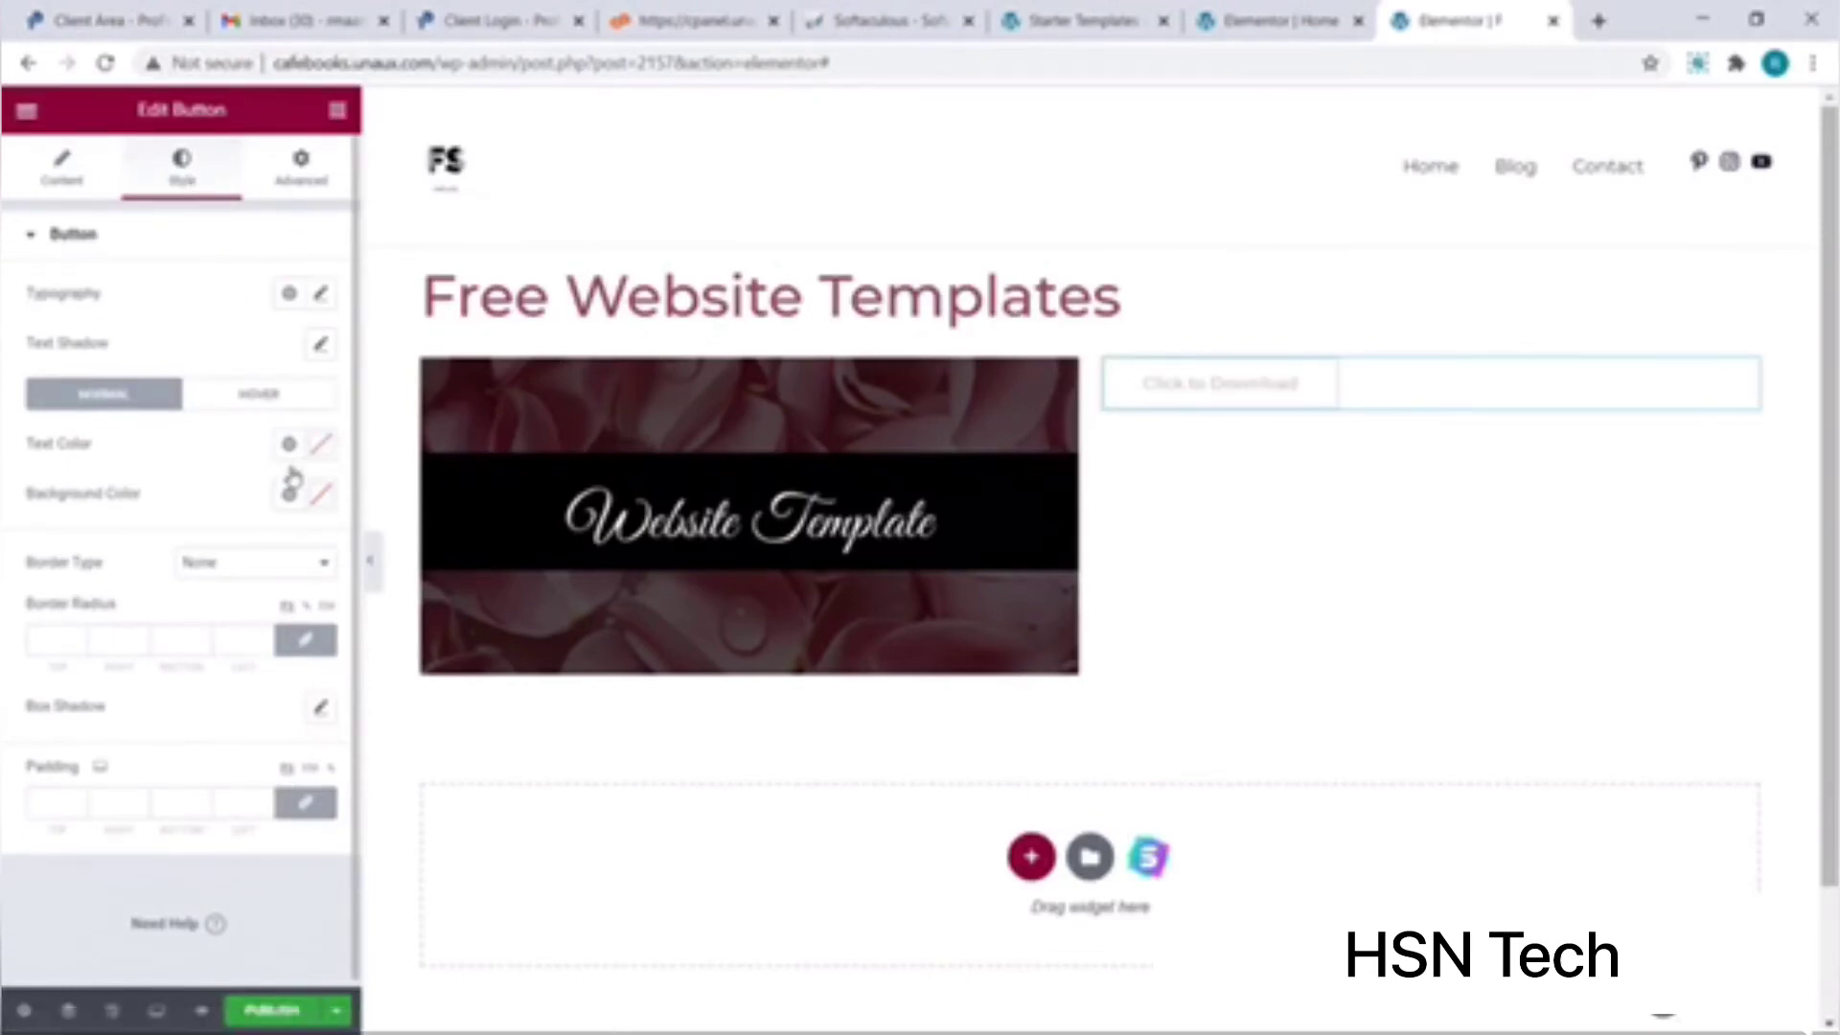
{"action": "left_click", "coordinate": [319, 495]}
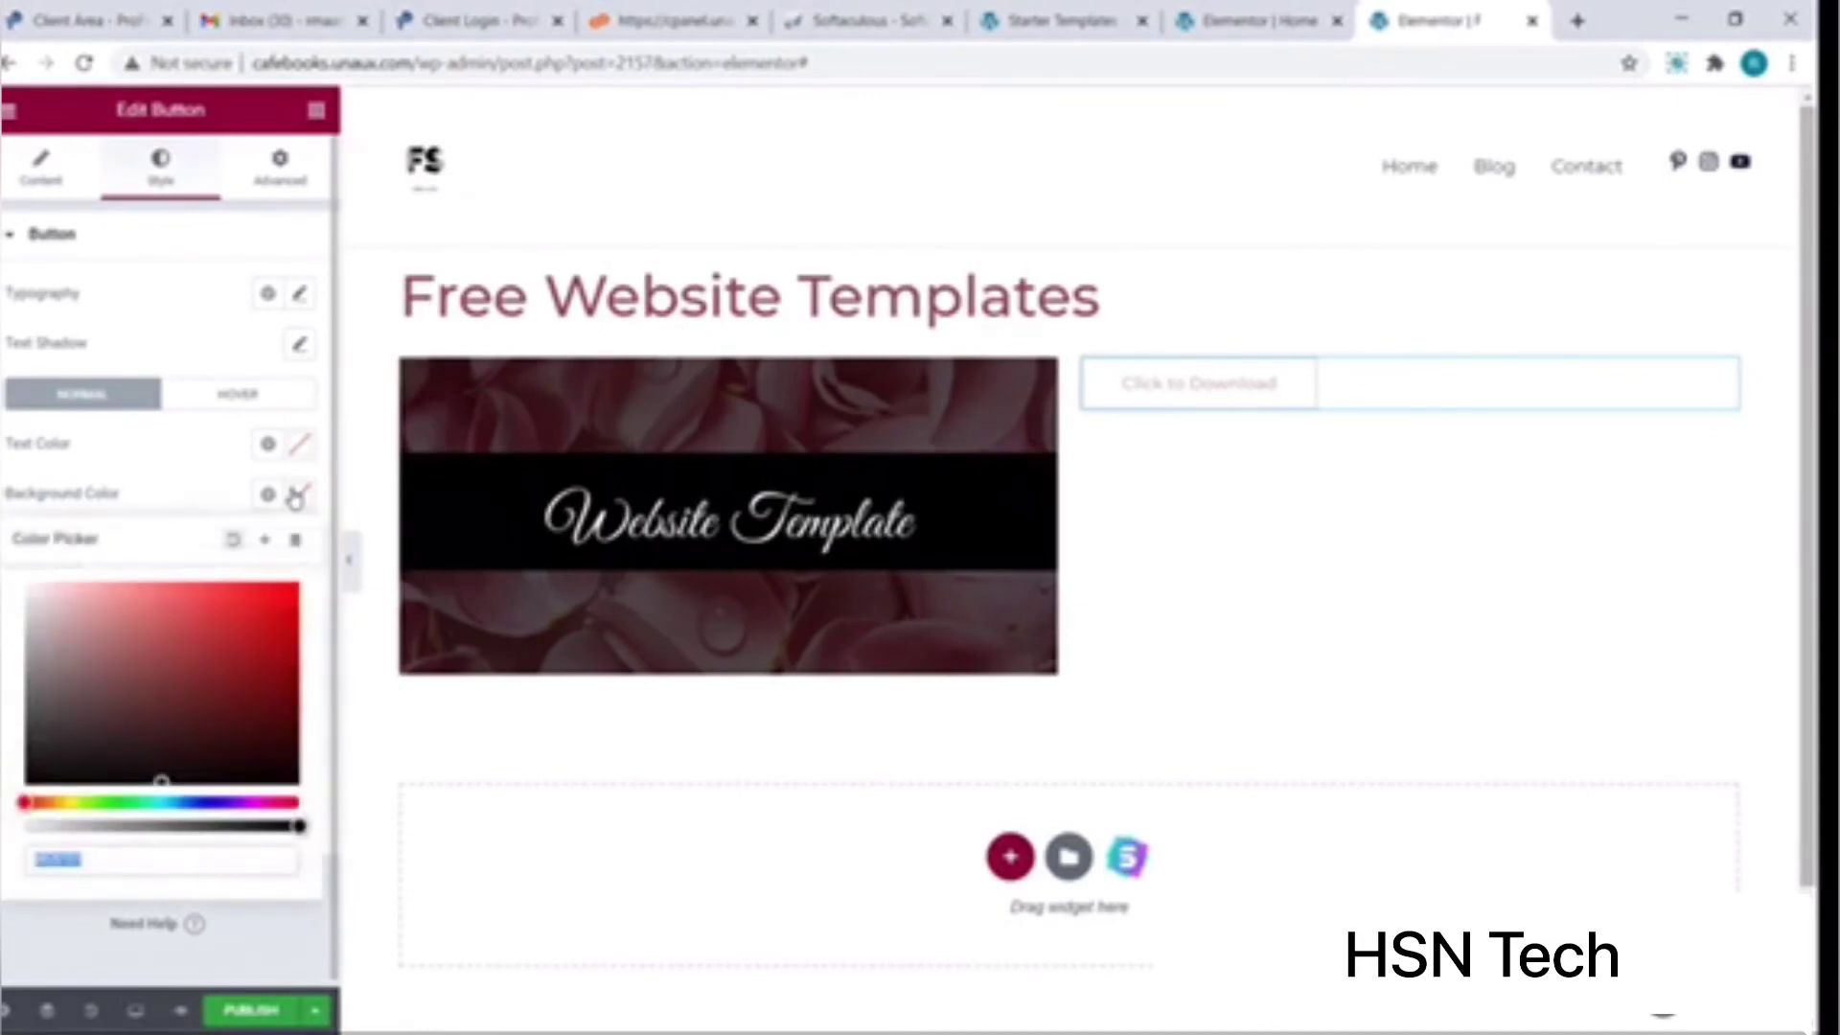
{"action": "mouse_move", "coordinate": [216, 618]}
{"action": "left_mouse_down"}
{"action": "mouse_move", "coordinate": [106, 776]}
{"action": "mouse_move", "coordinate": [134, 746]}
{"action": "mouse_move", "coordinate": [128, 778]}
{"action": "left_mouse_up"}
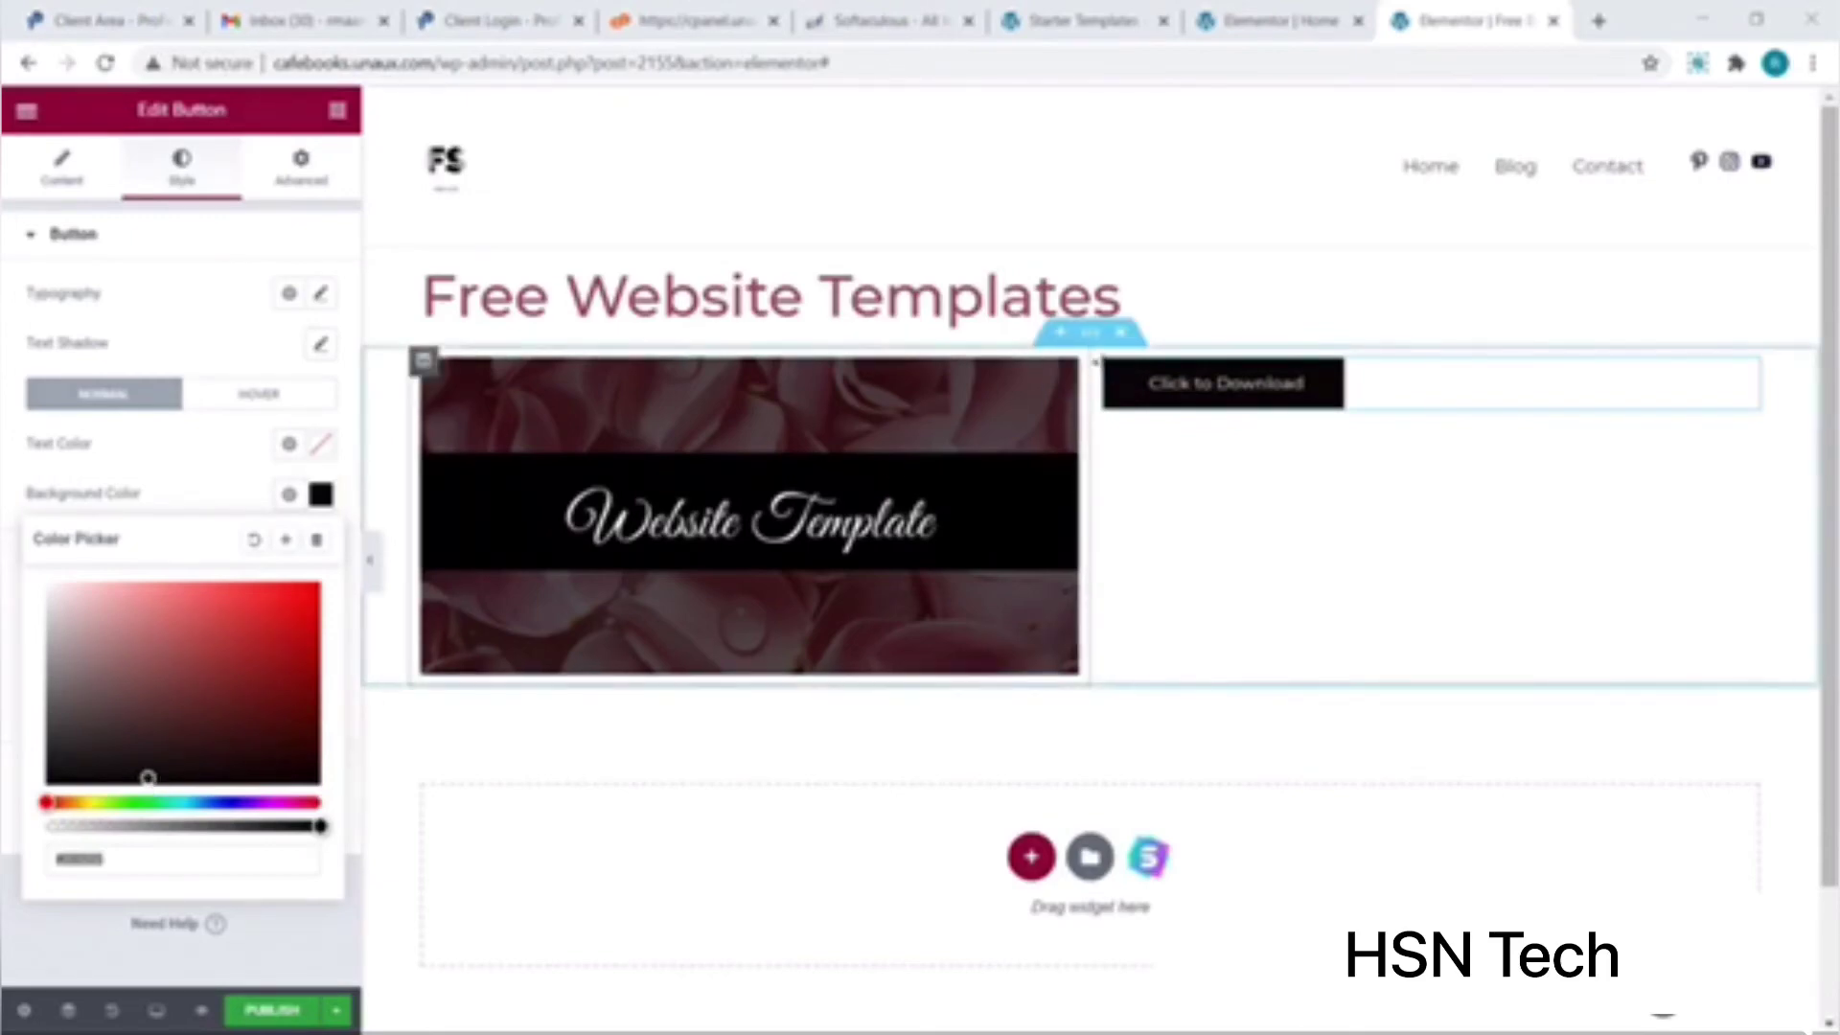
{"action": "left_click", "coordinate": [1105, 362]}
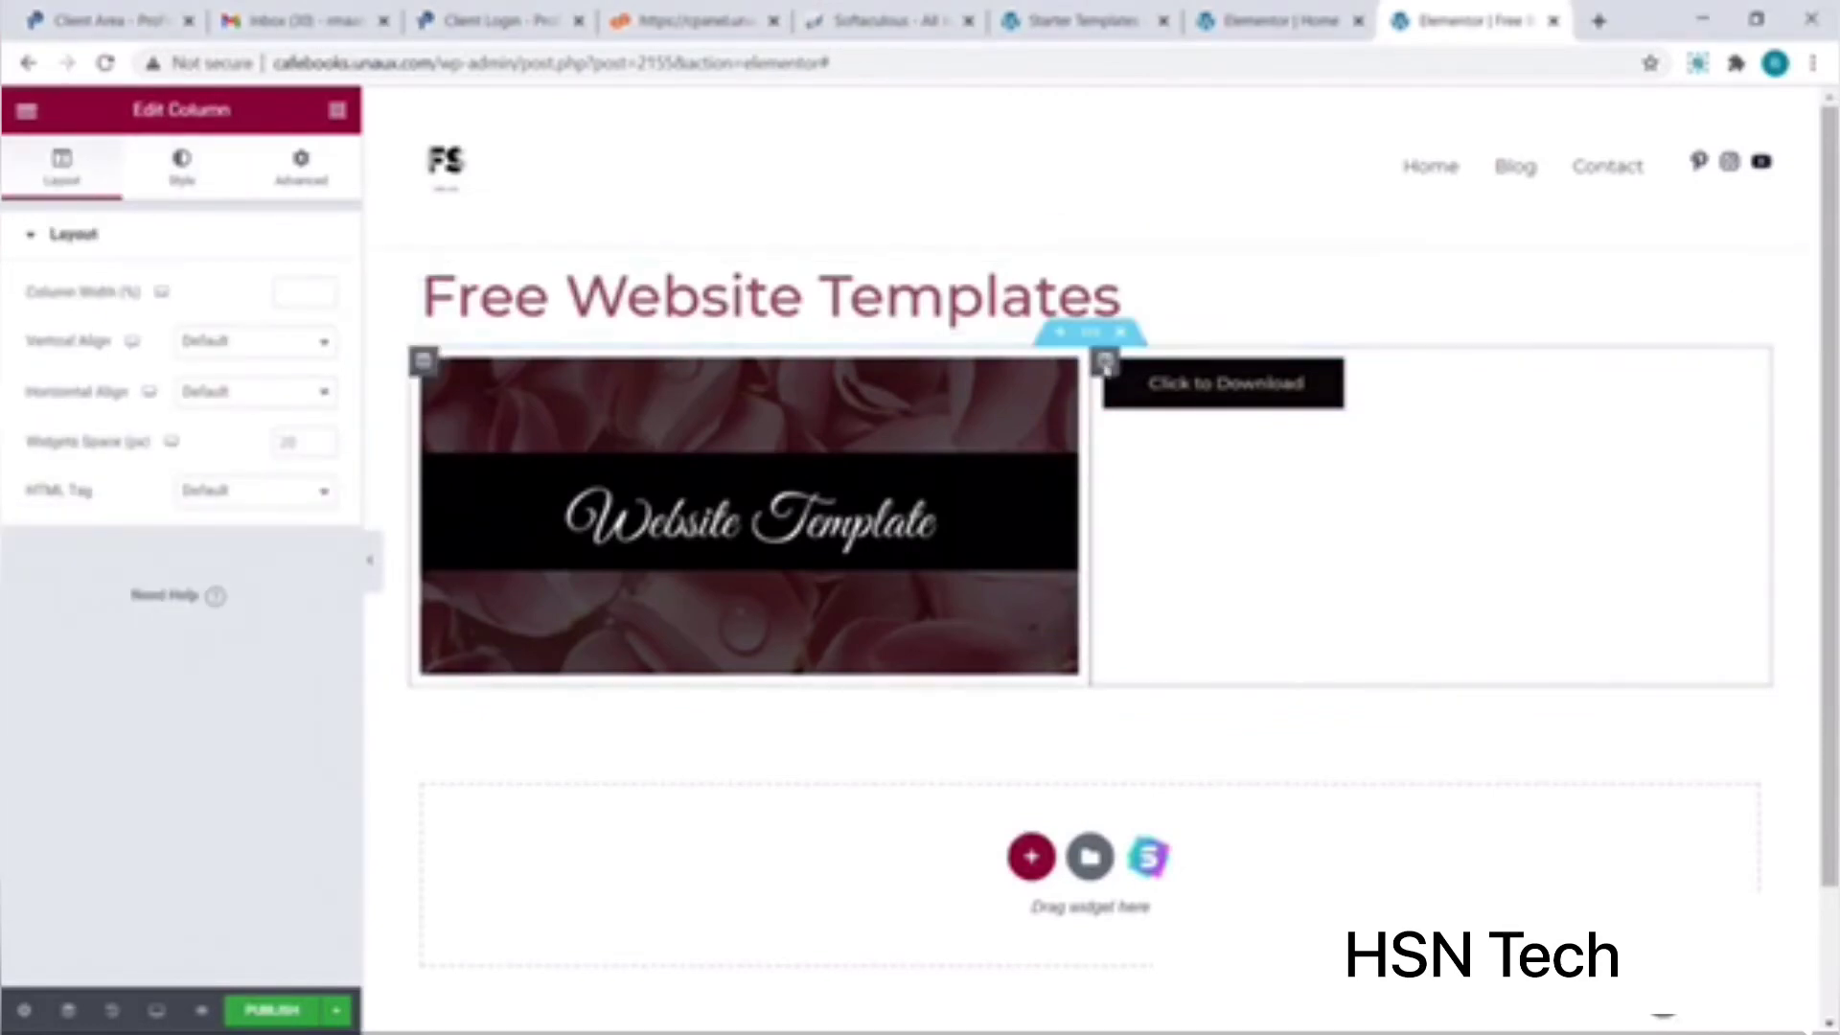
Step: Set the Click to Download button's column Vertical Align to Middle
{"action": "left_click", "coordinate": [330, 345]}
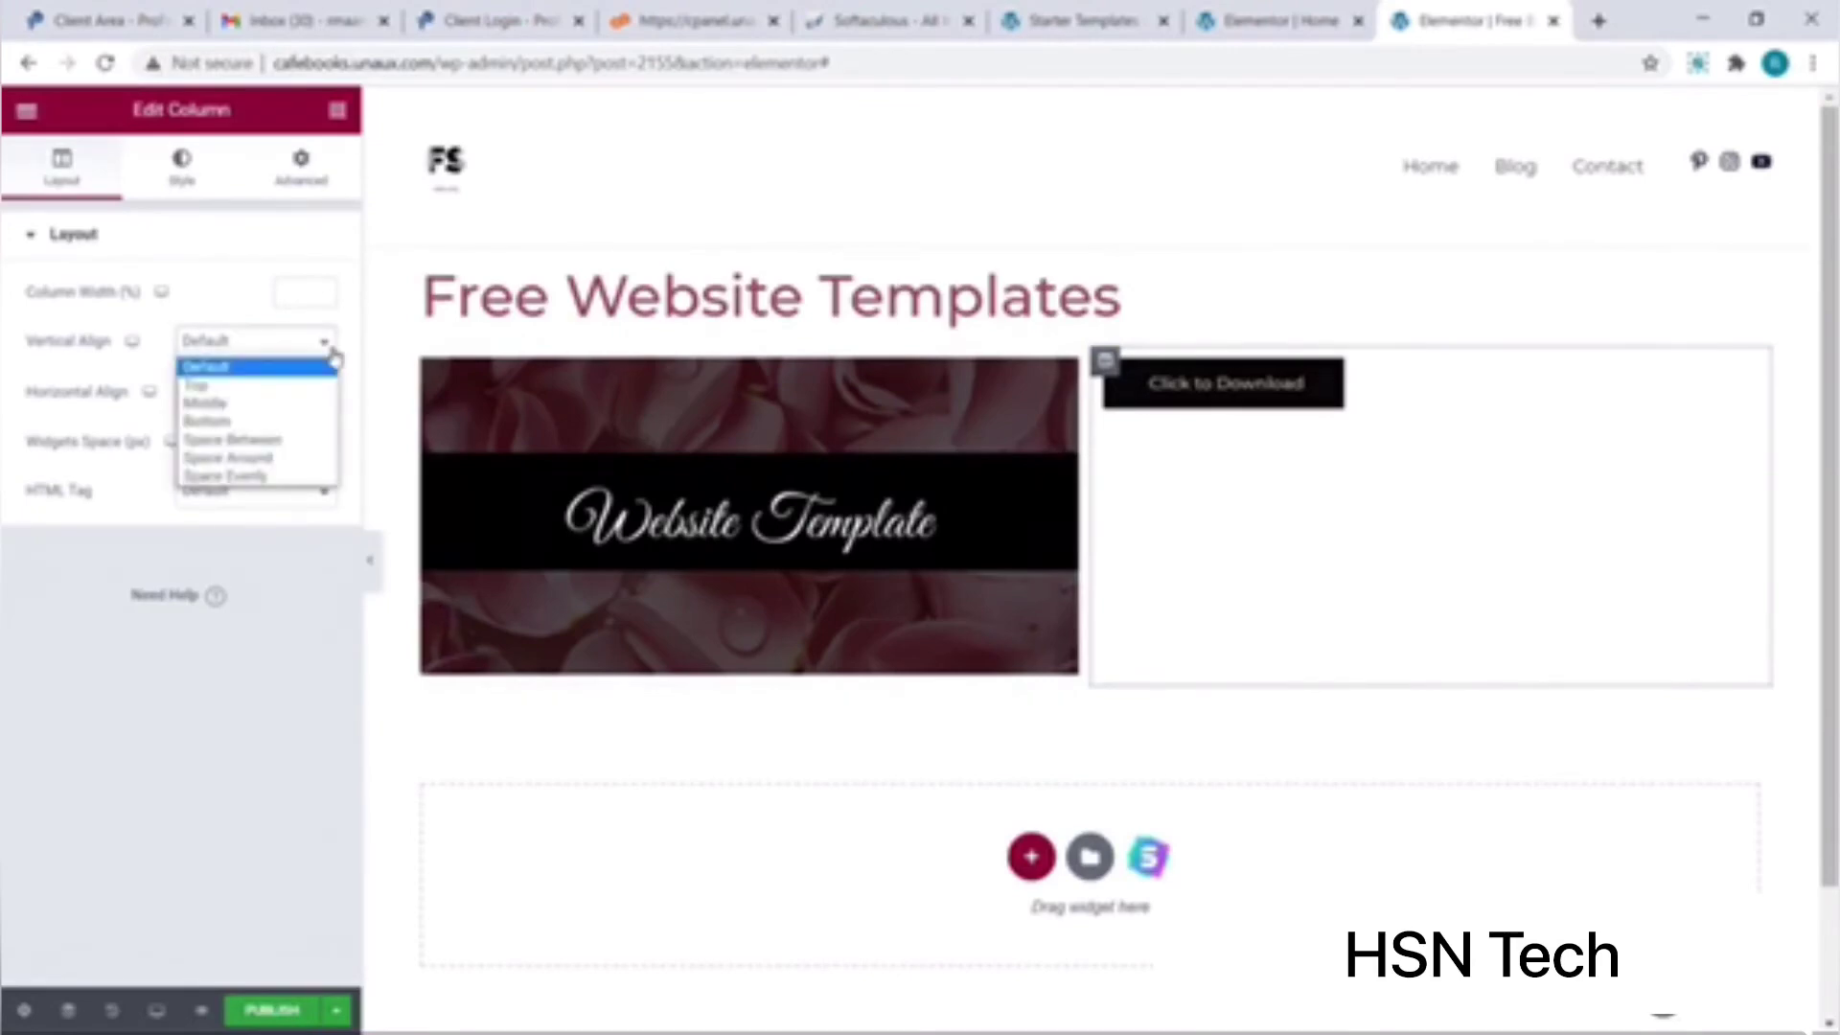
{"action": "left_click", "coordinate": [323, 404]}
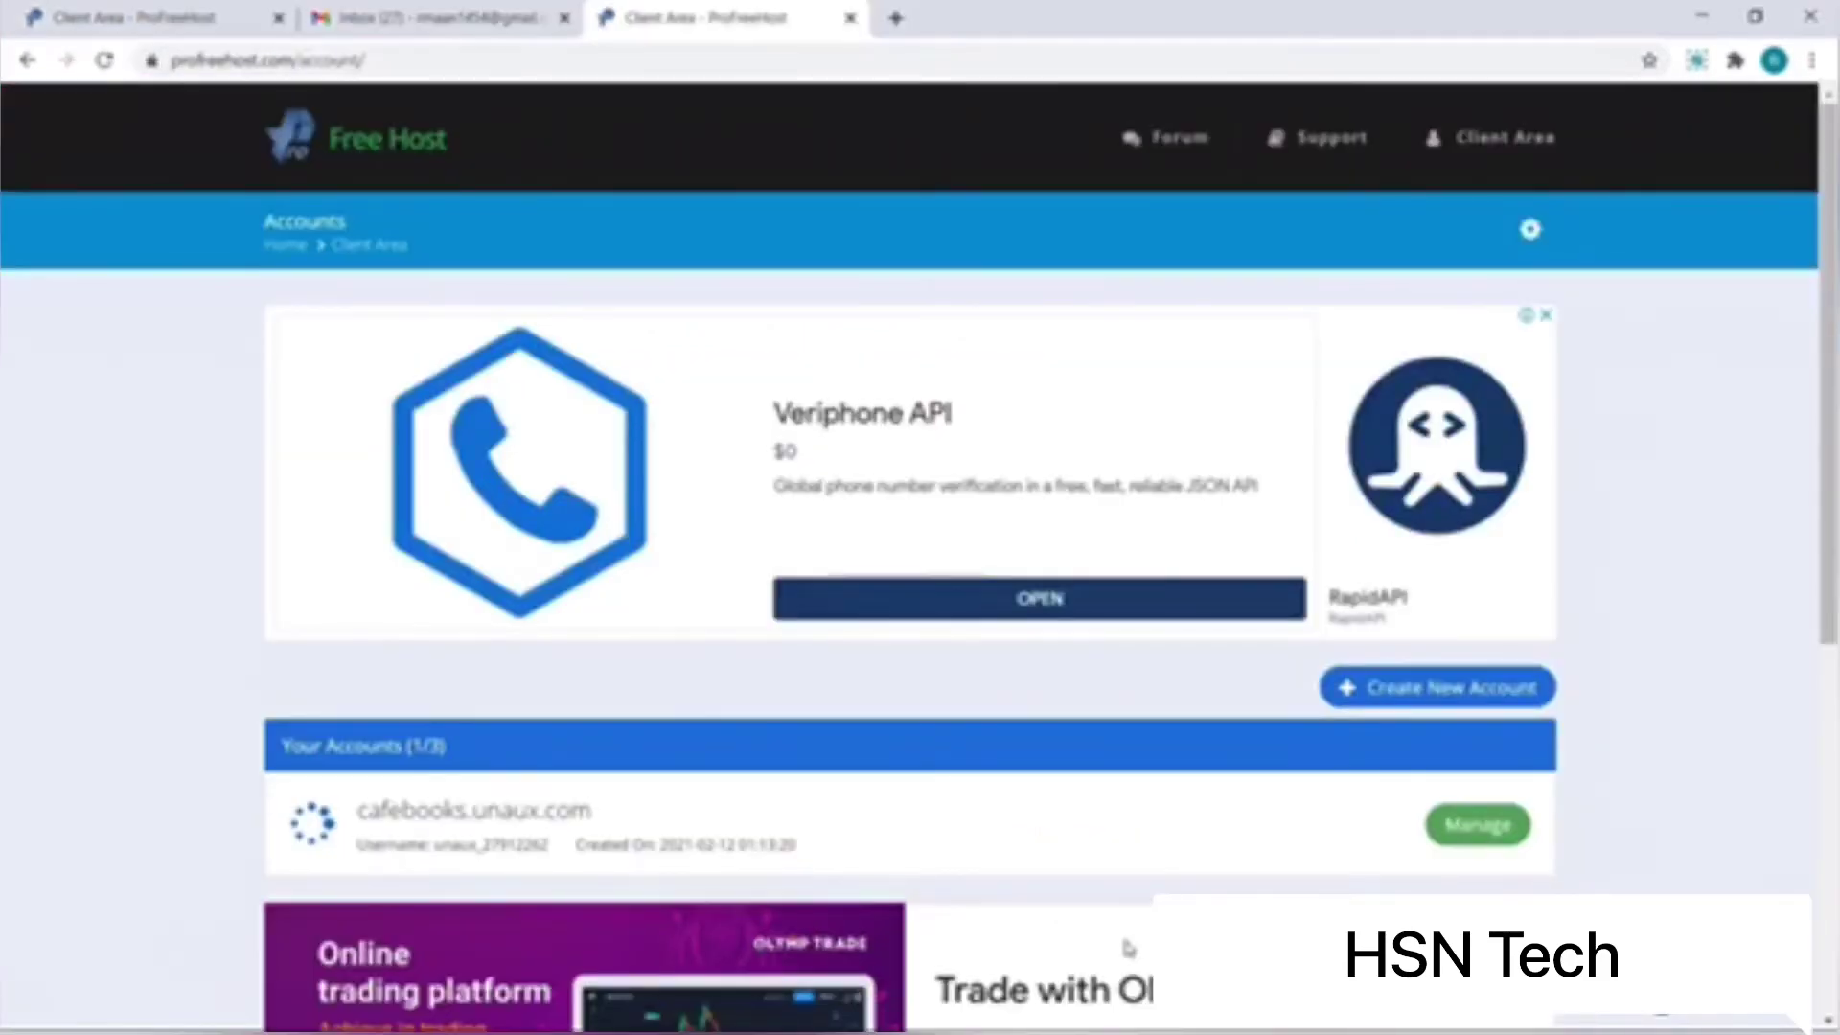
Step: Open the control panel for the cafebooks.unaux.com hosting account
{"action": "left_click", "coordinate": [1469, 834]}
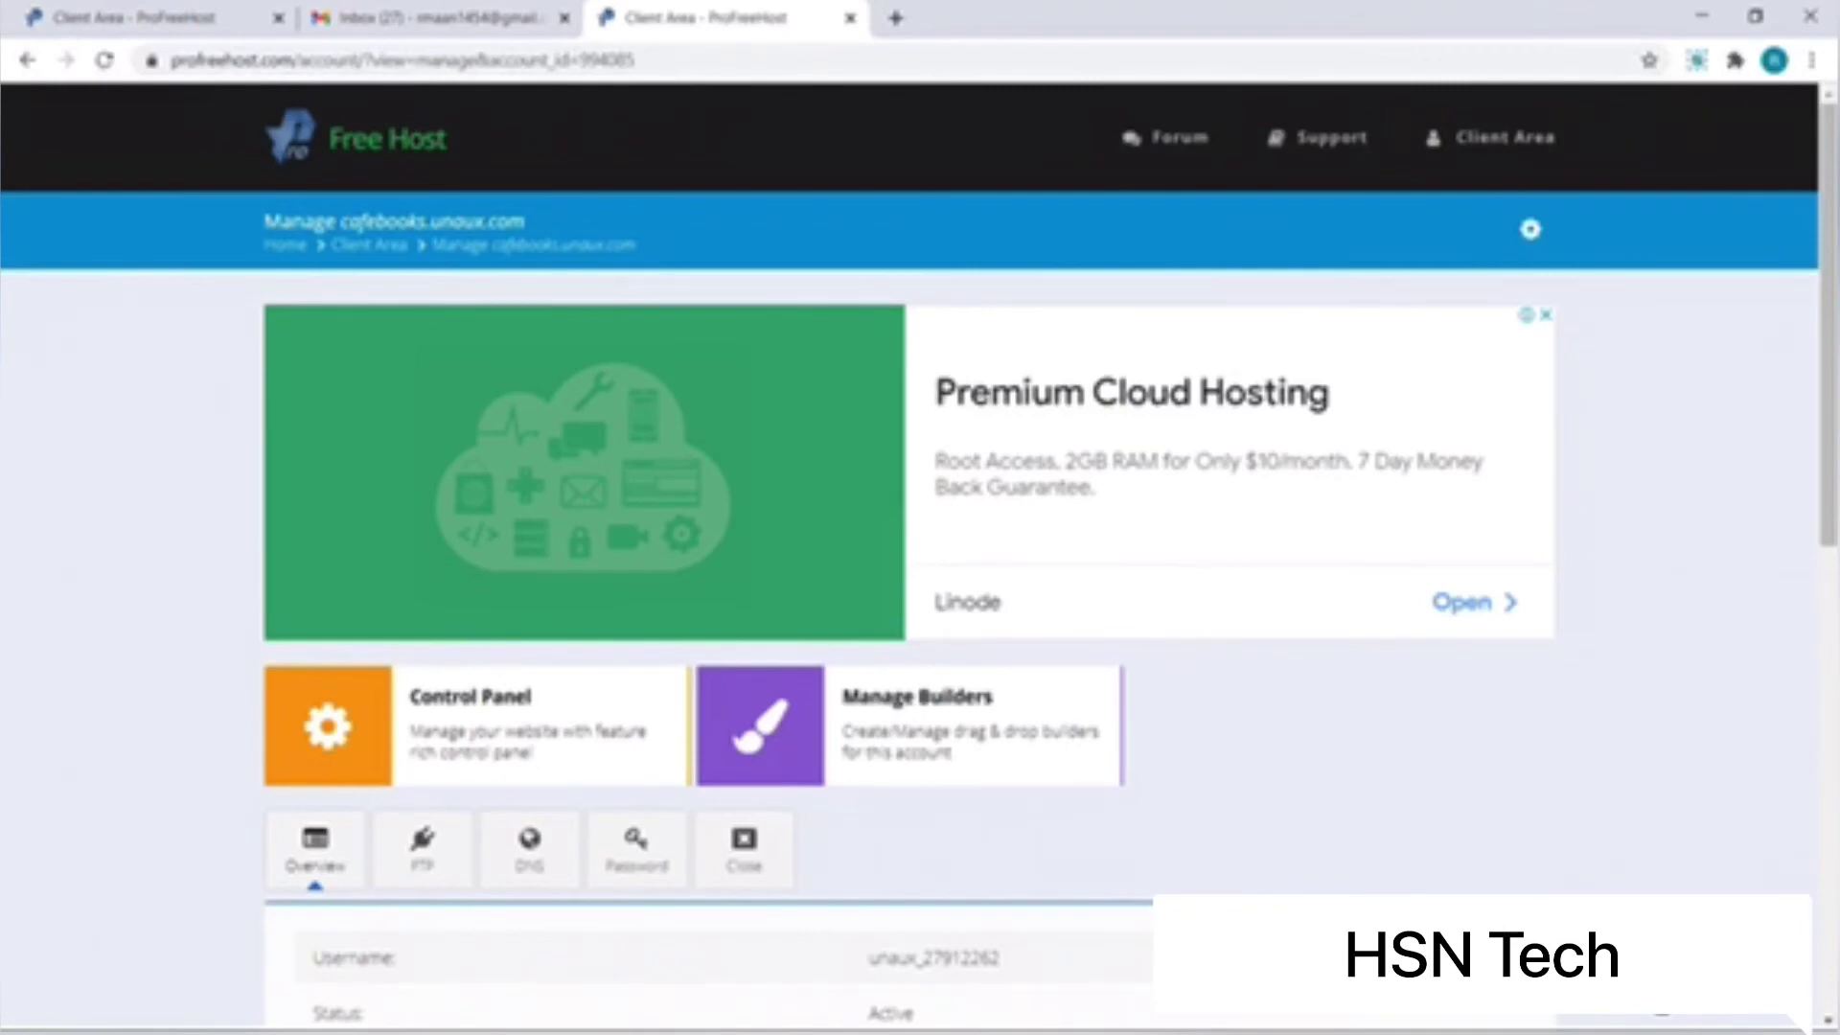
{"action": "scroll", "coordinate": [546, 607], "scroll_direction": "down", "scroll_amount": 1}
{"action": "left_click", "coordinate": [547, 607]}
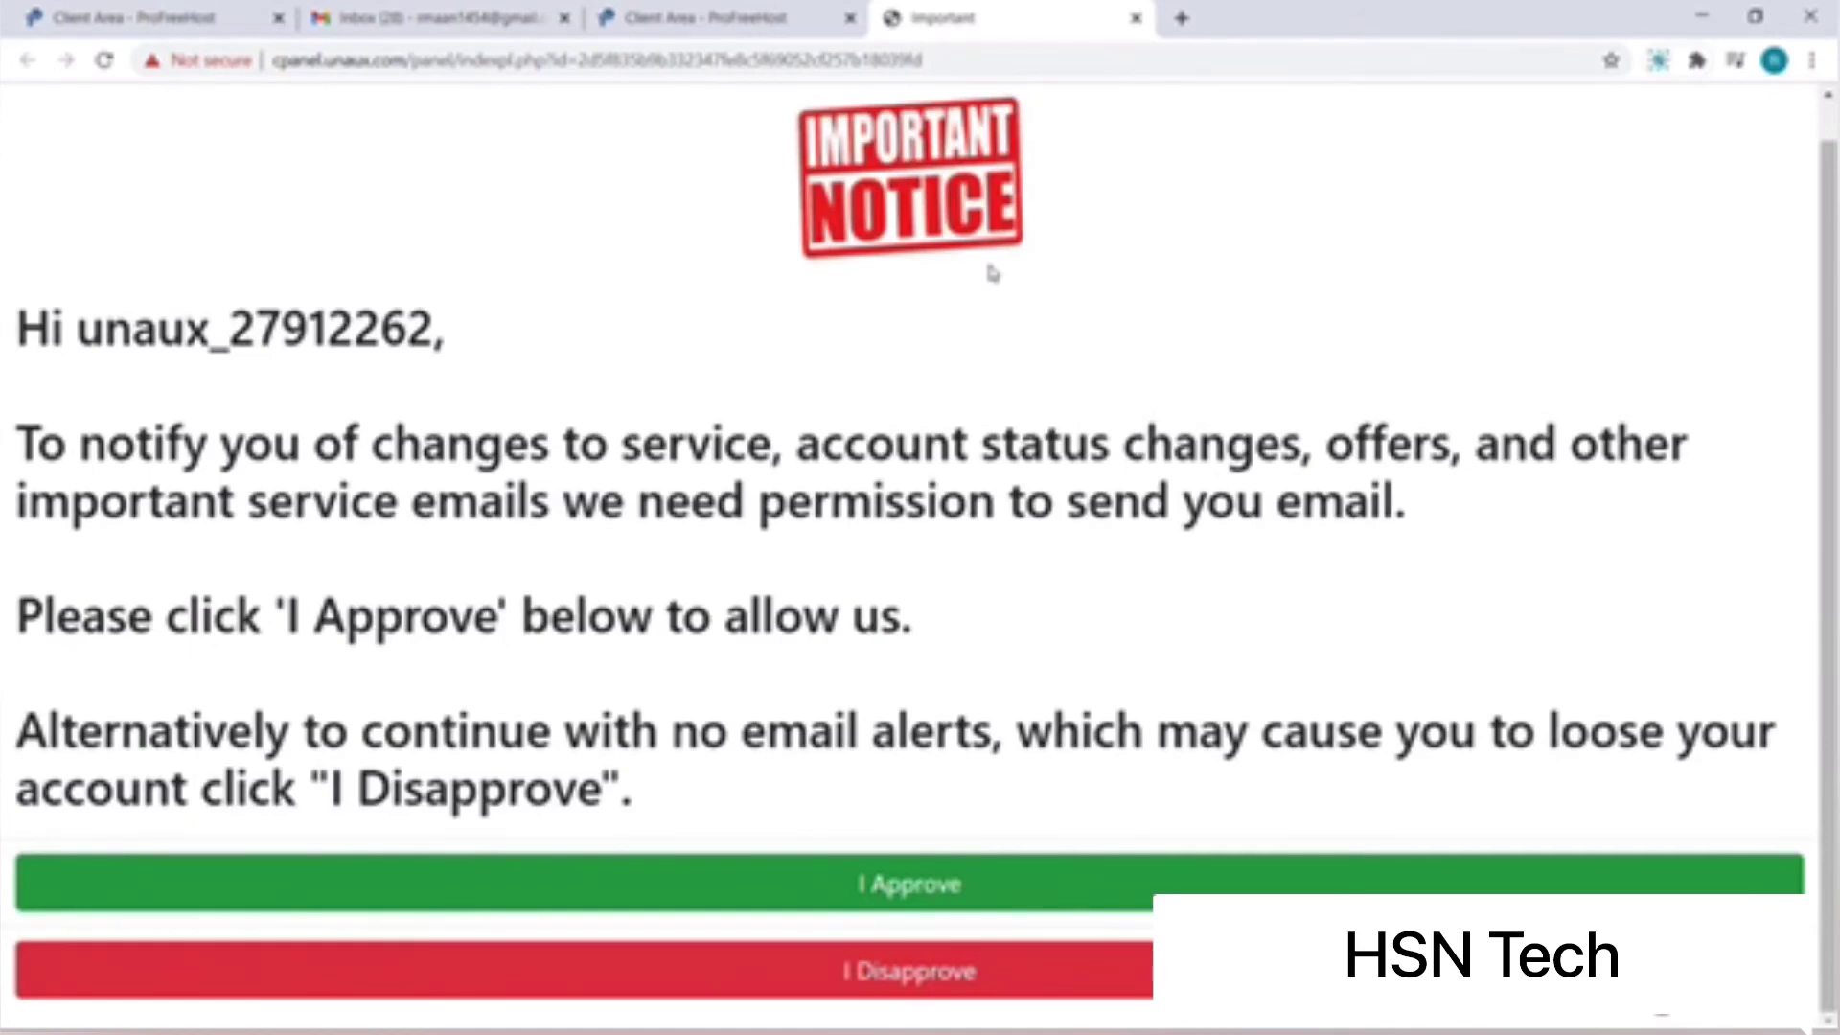
Step: Approve the email permission notice and launch the Softaculous Apps Installer
{"action": "left_click", "coordinate": [891, 901]}
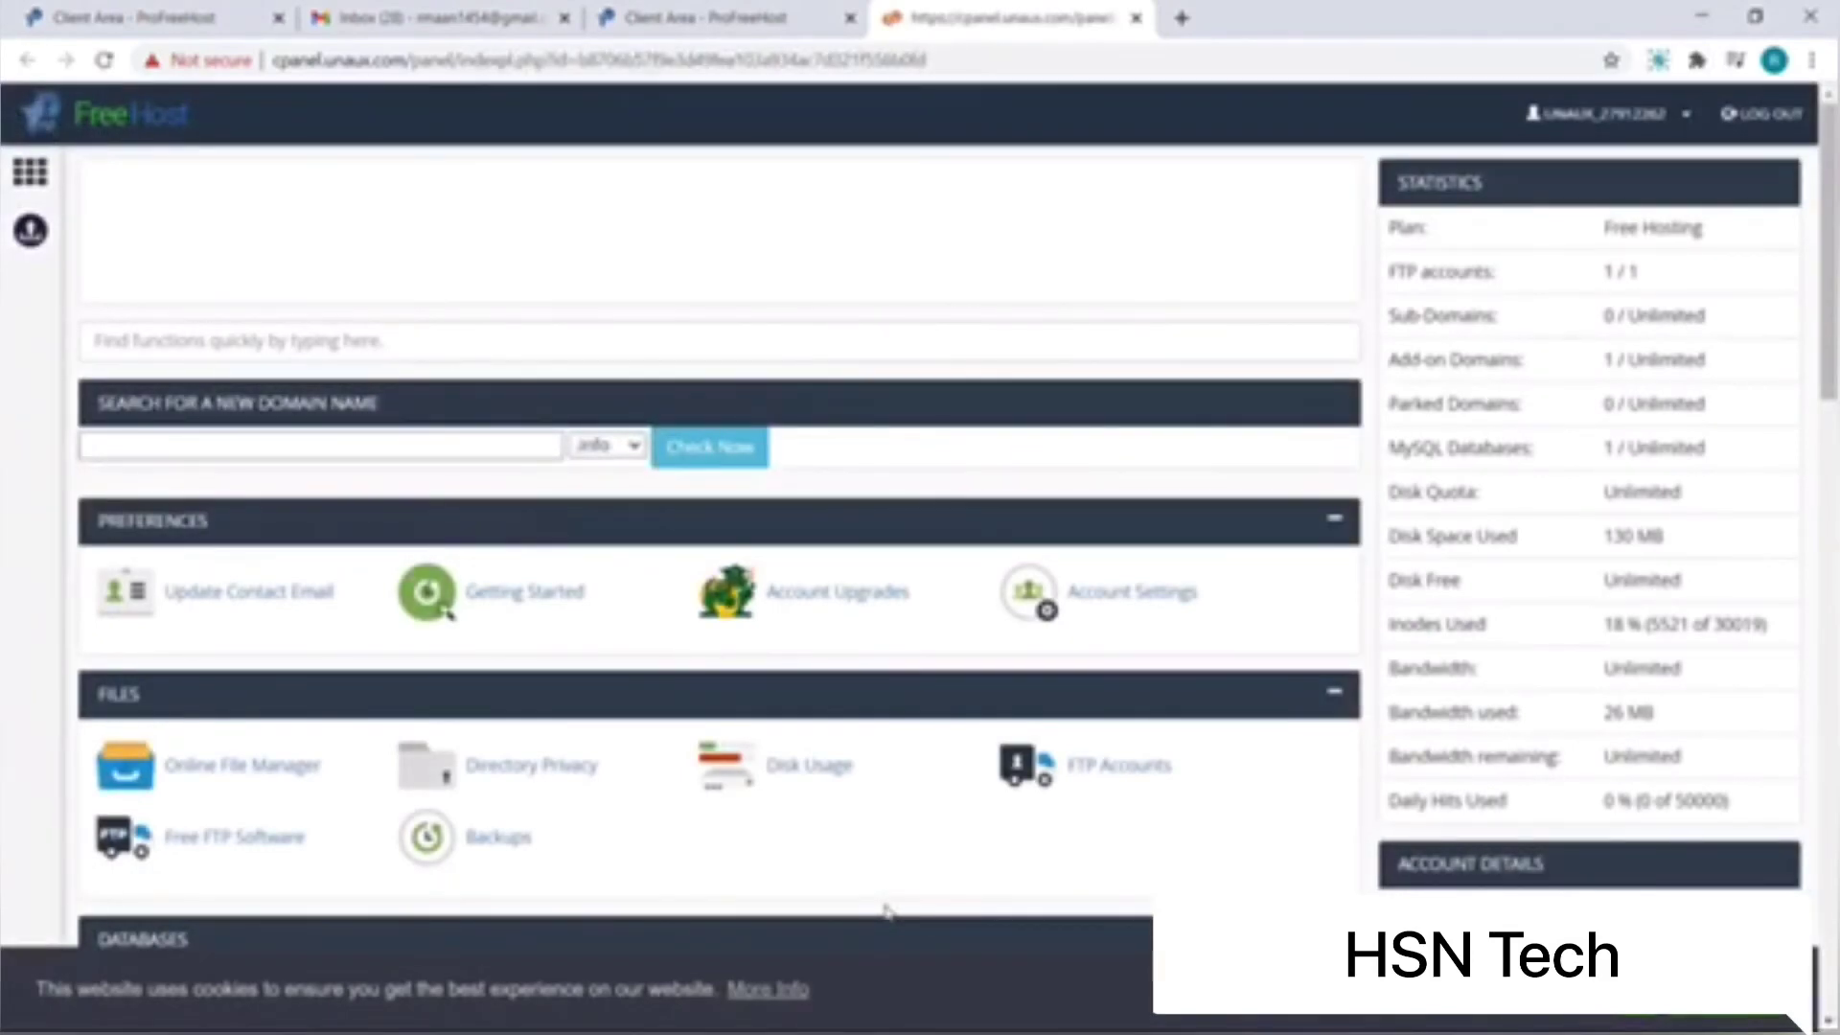
{"action": "scroll", "coordinate": [887, 910], "scroll_direction": "down", "scroll_amount": 6}
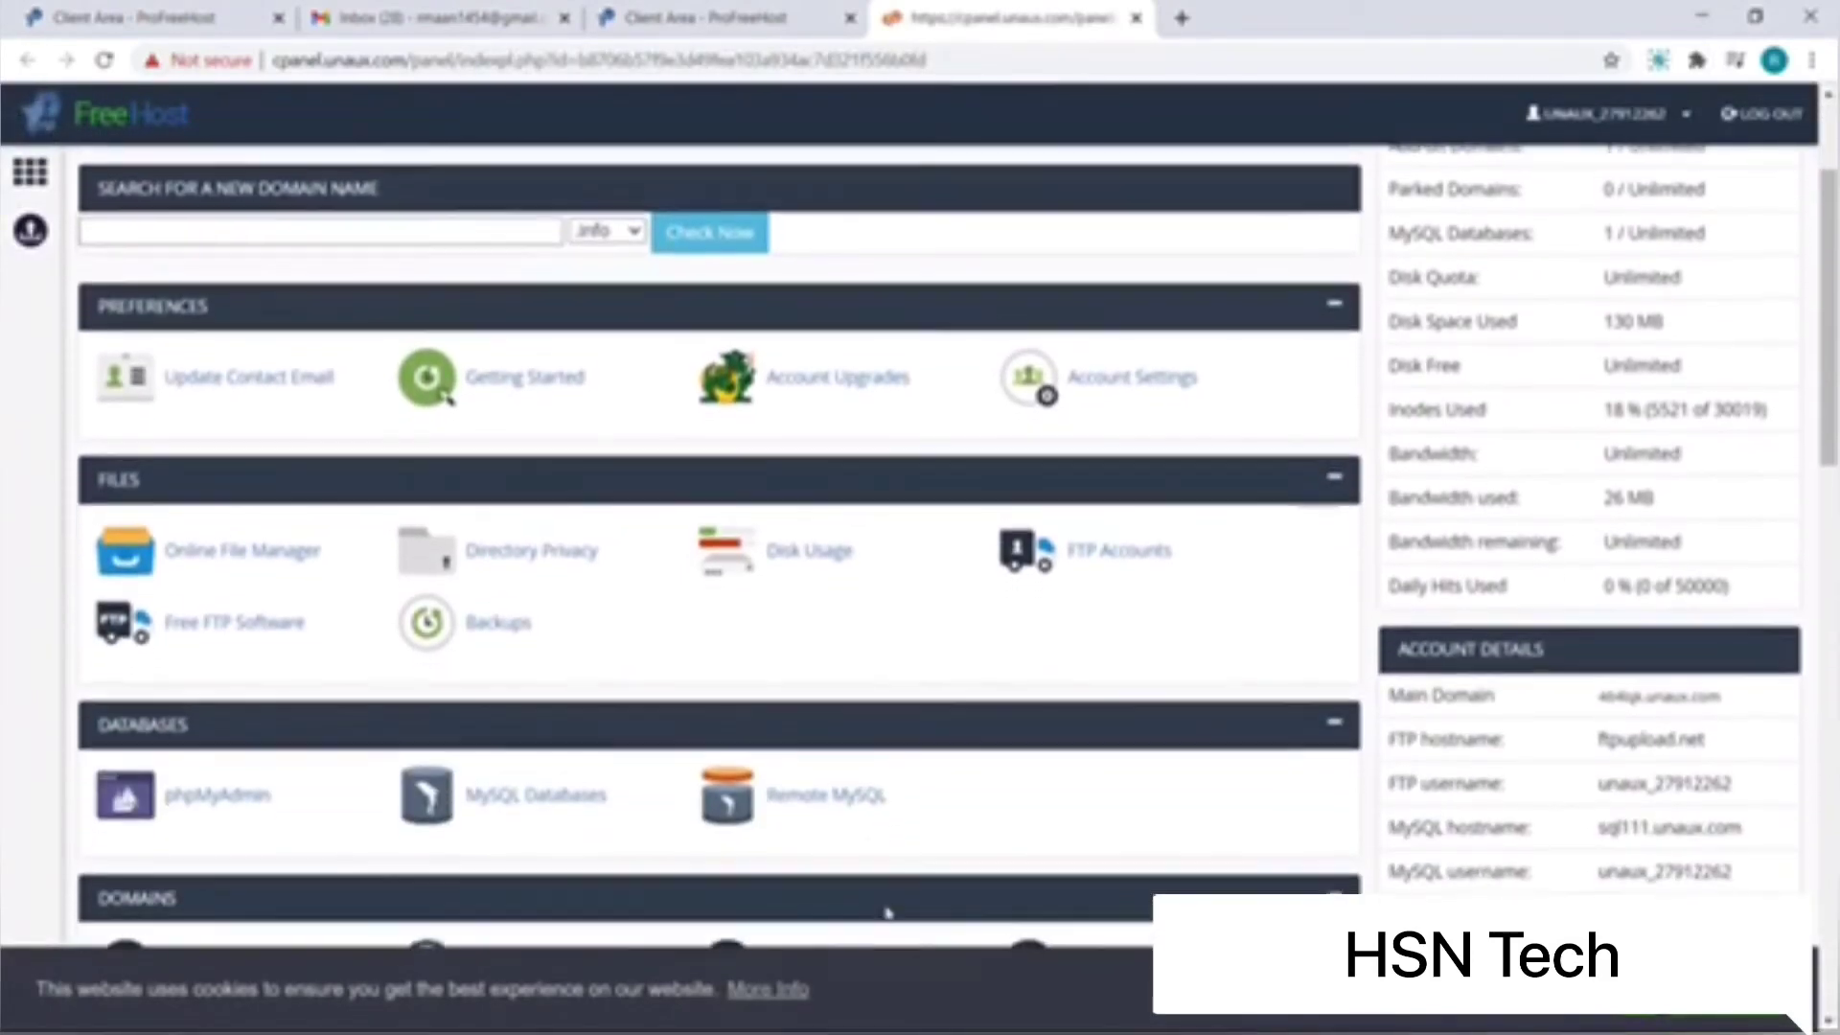
{"action": "scroll", "coordinate": [886, 911], "scroll_direction": "down", "scroll_amount": 6}
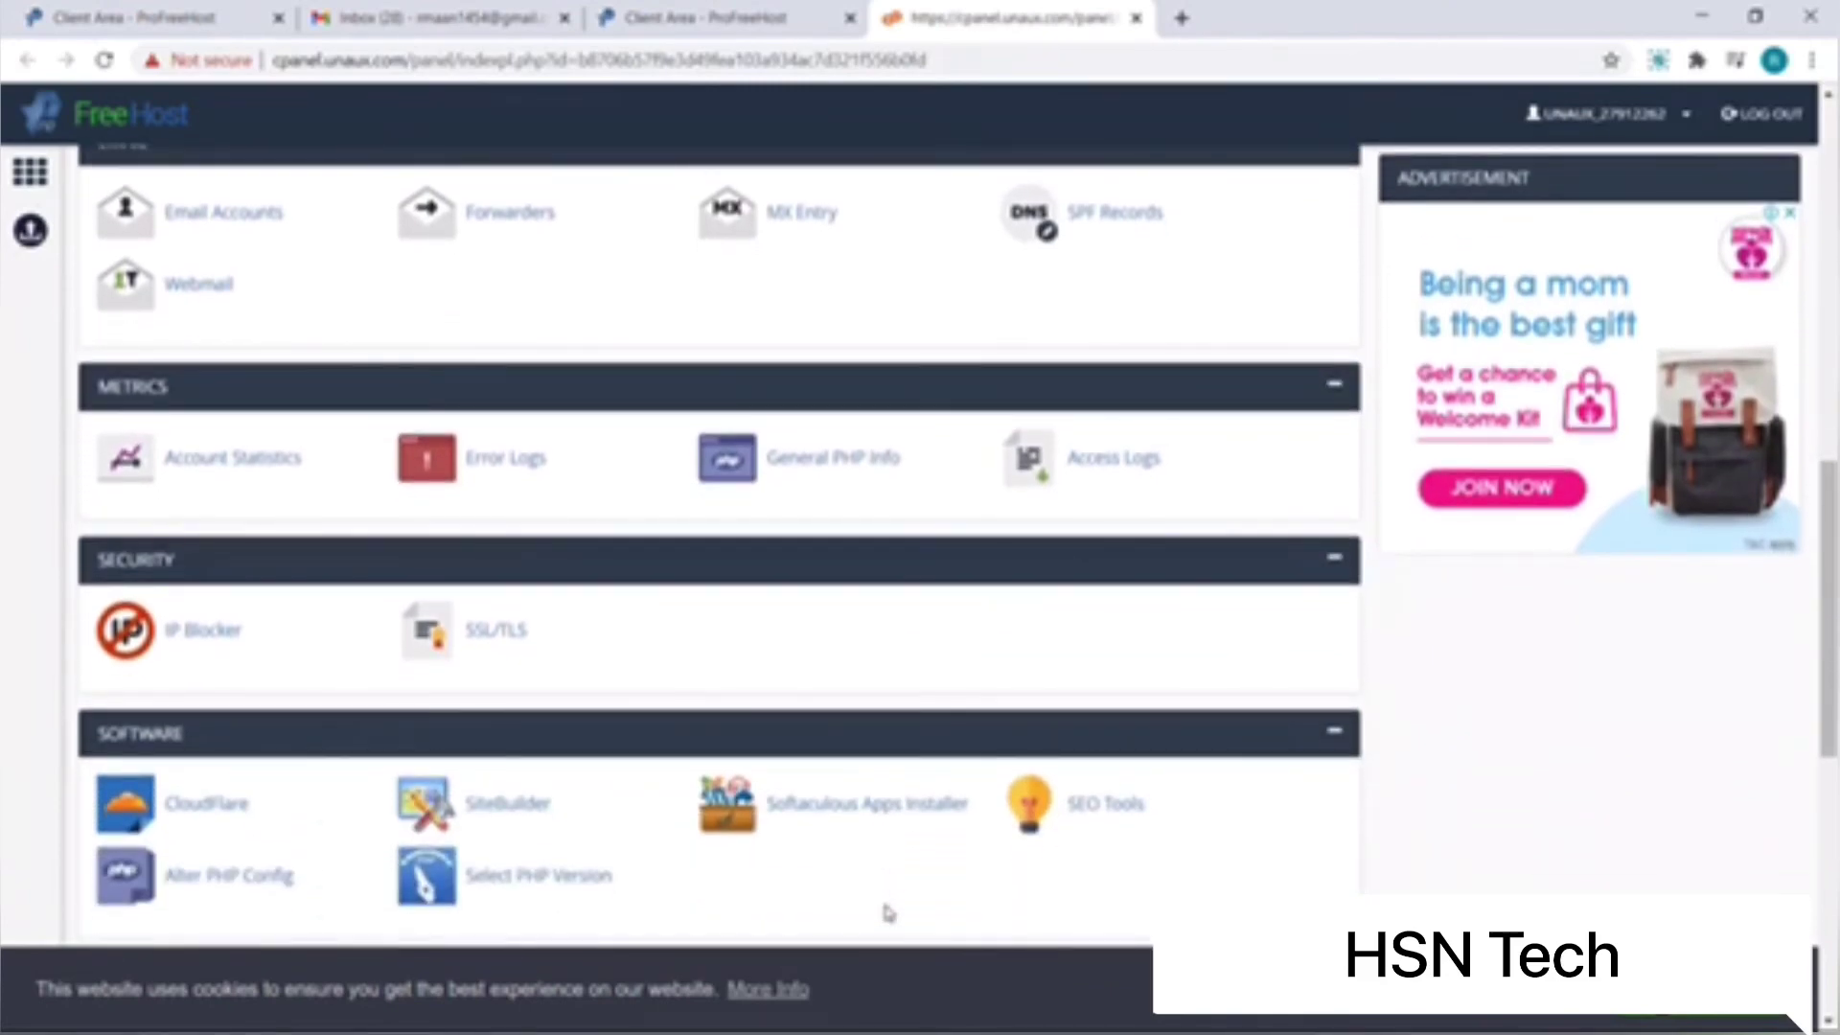
{"action": "left_click", "coordinate": [882, 829]}
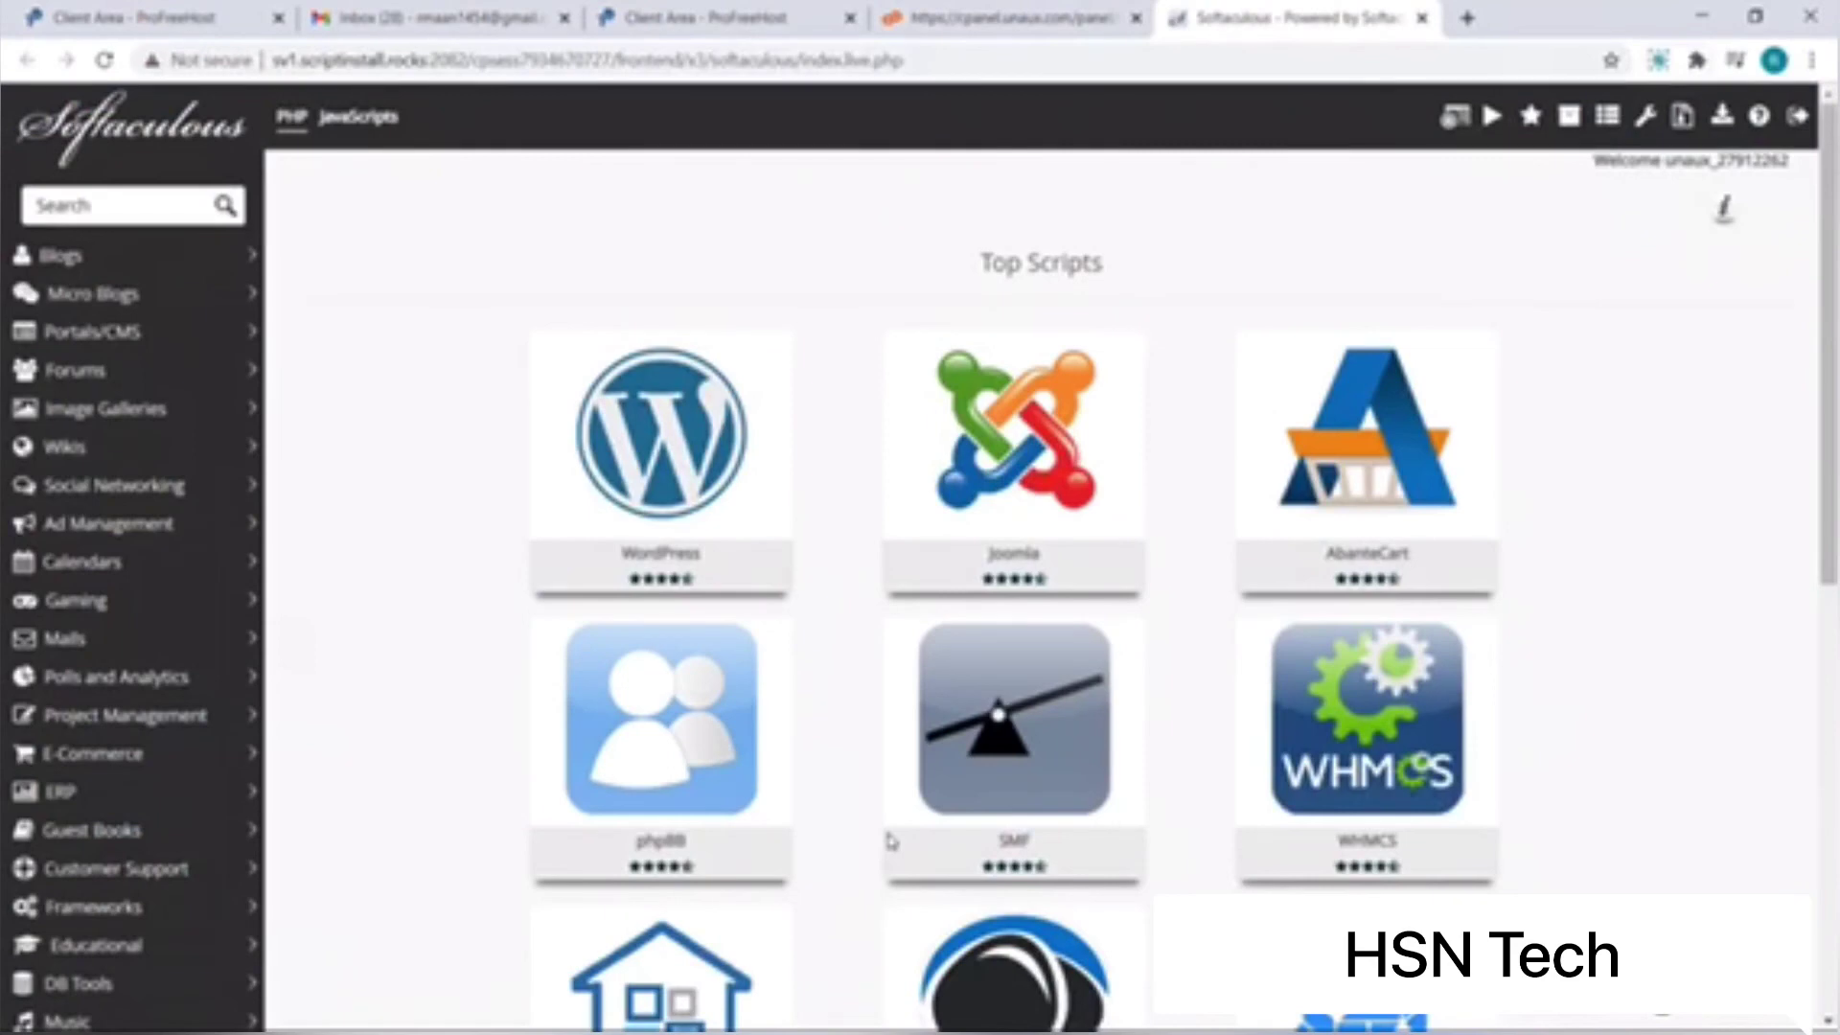
Step: Start a Softaculous WordPress install and enter the admin username
{"action": "mouse_move", "coordinate": [706, 548]}
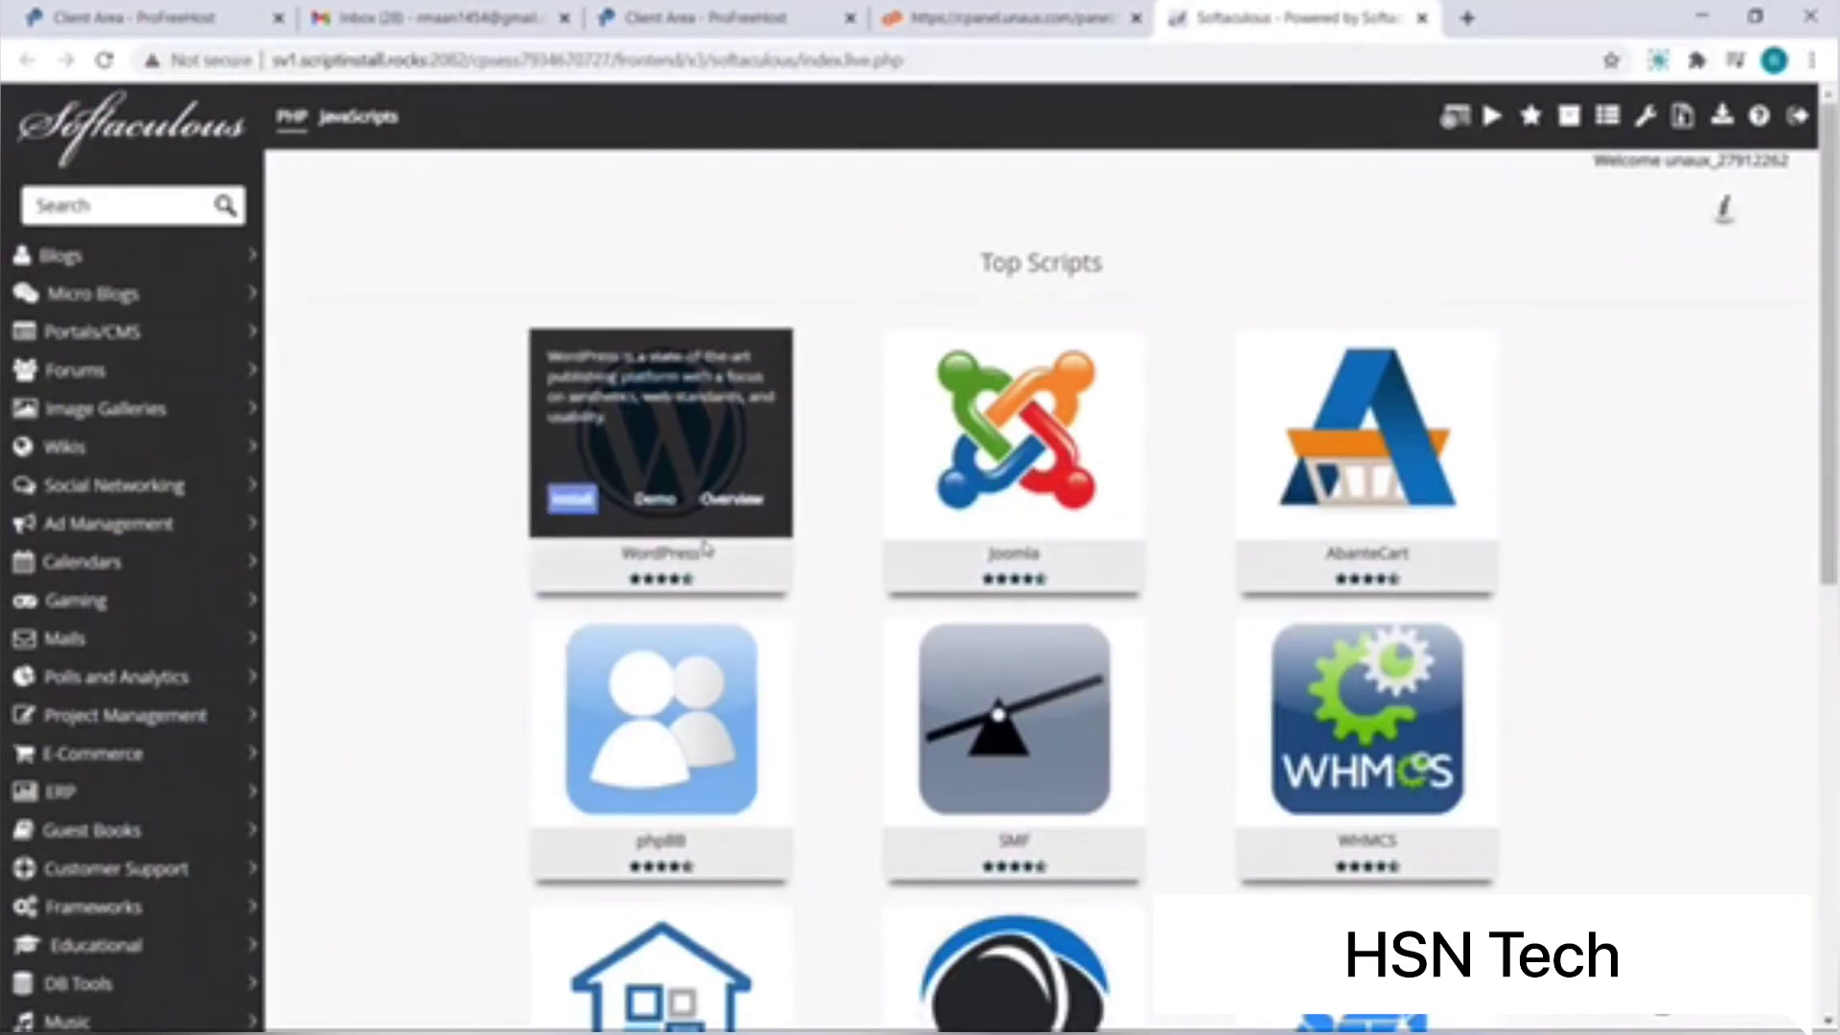
{"action": "left_click", "coordinate": [577, 500]}
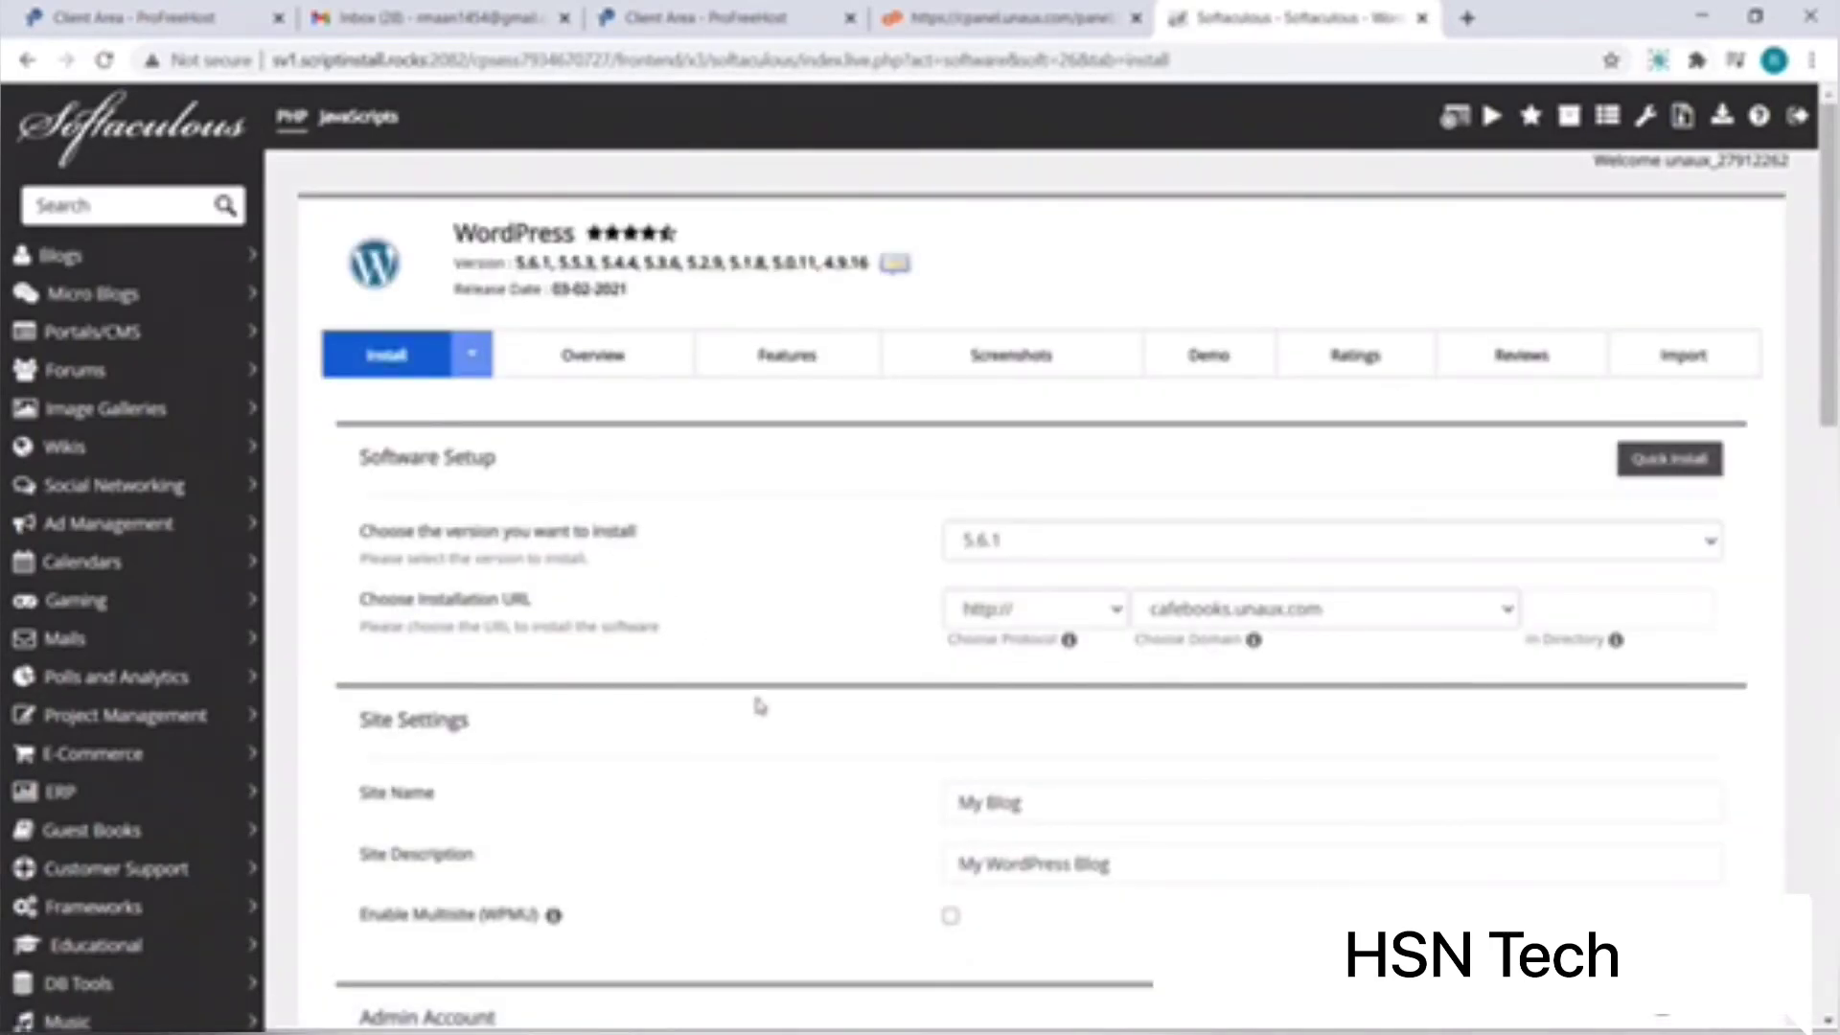
{"action": "scroll", "coordinate": [847, 812], "scroll_direction": "down", "scroll_amount": 2}
{"action": "scroll", "coordinate": [848, 813], "scroll_direction": "down", "scroll_amount": 2}
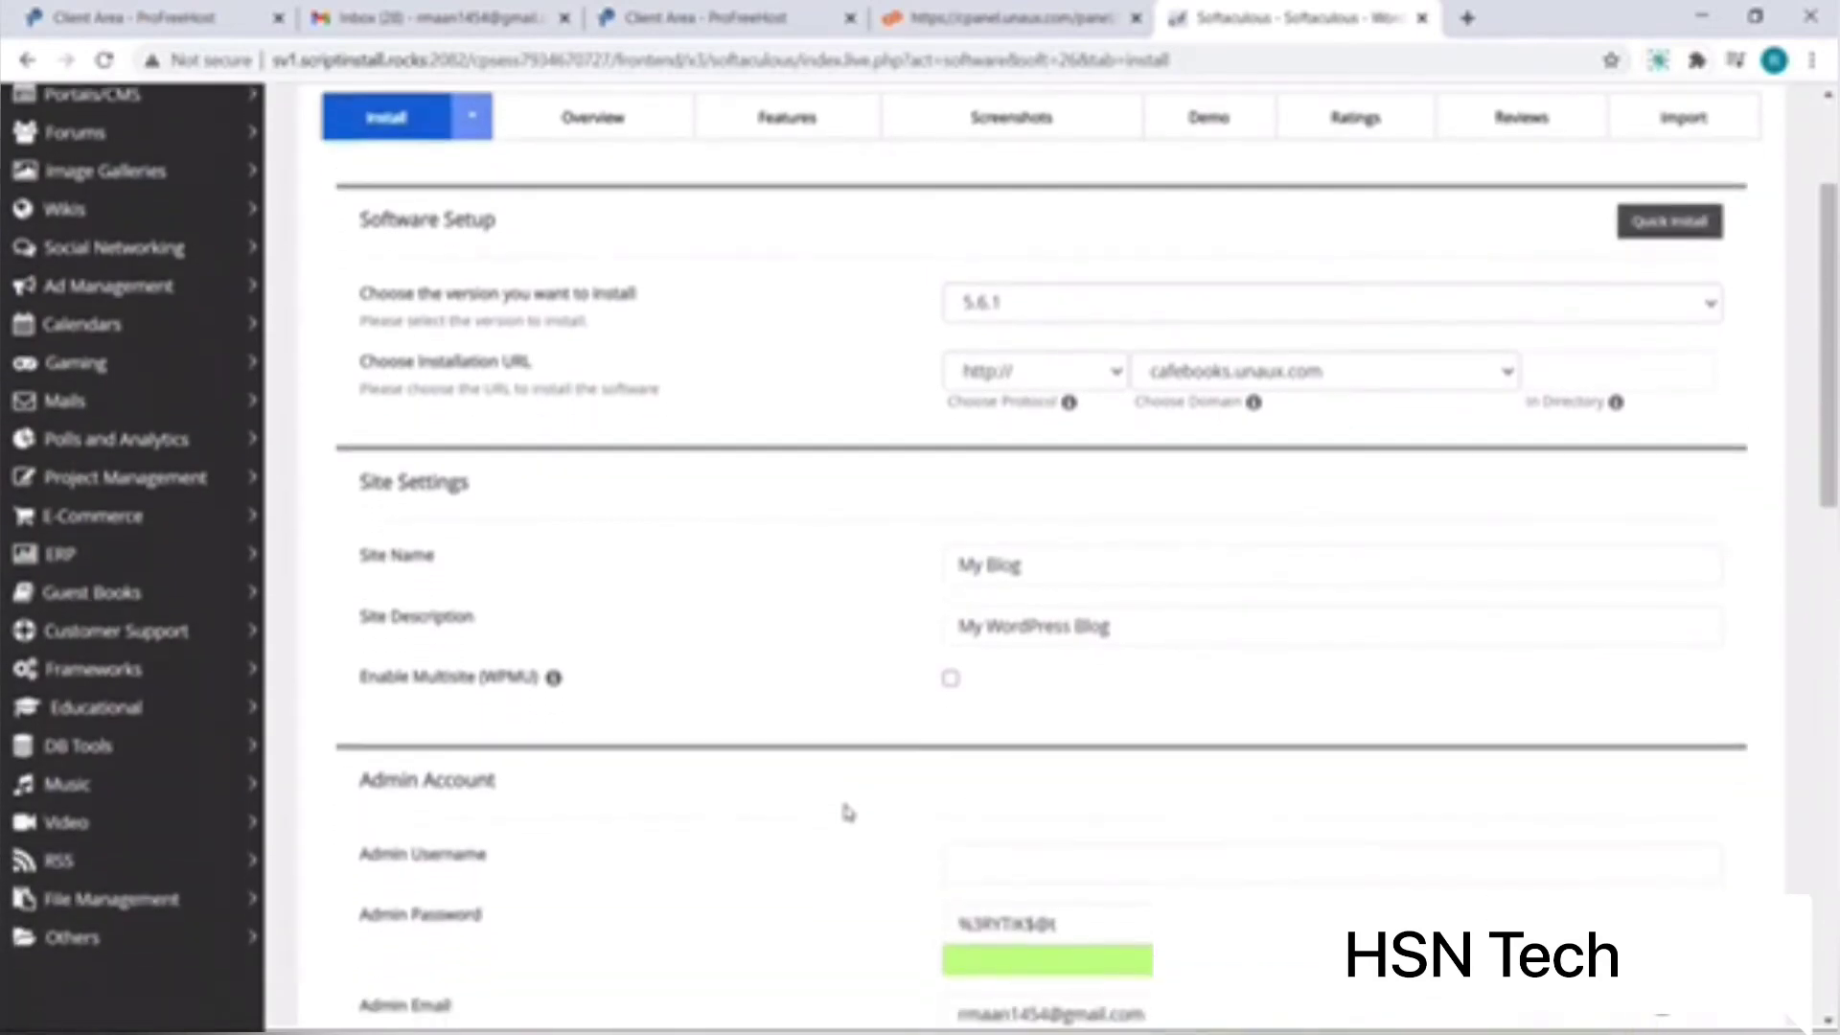
{"action": "left_click", "coordinate": [967, 716]}
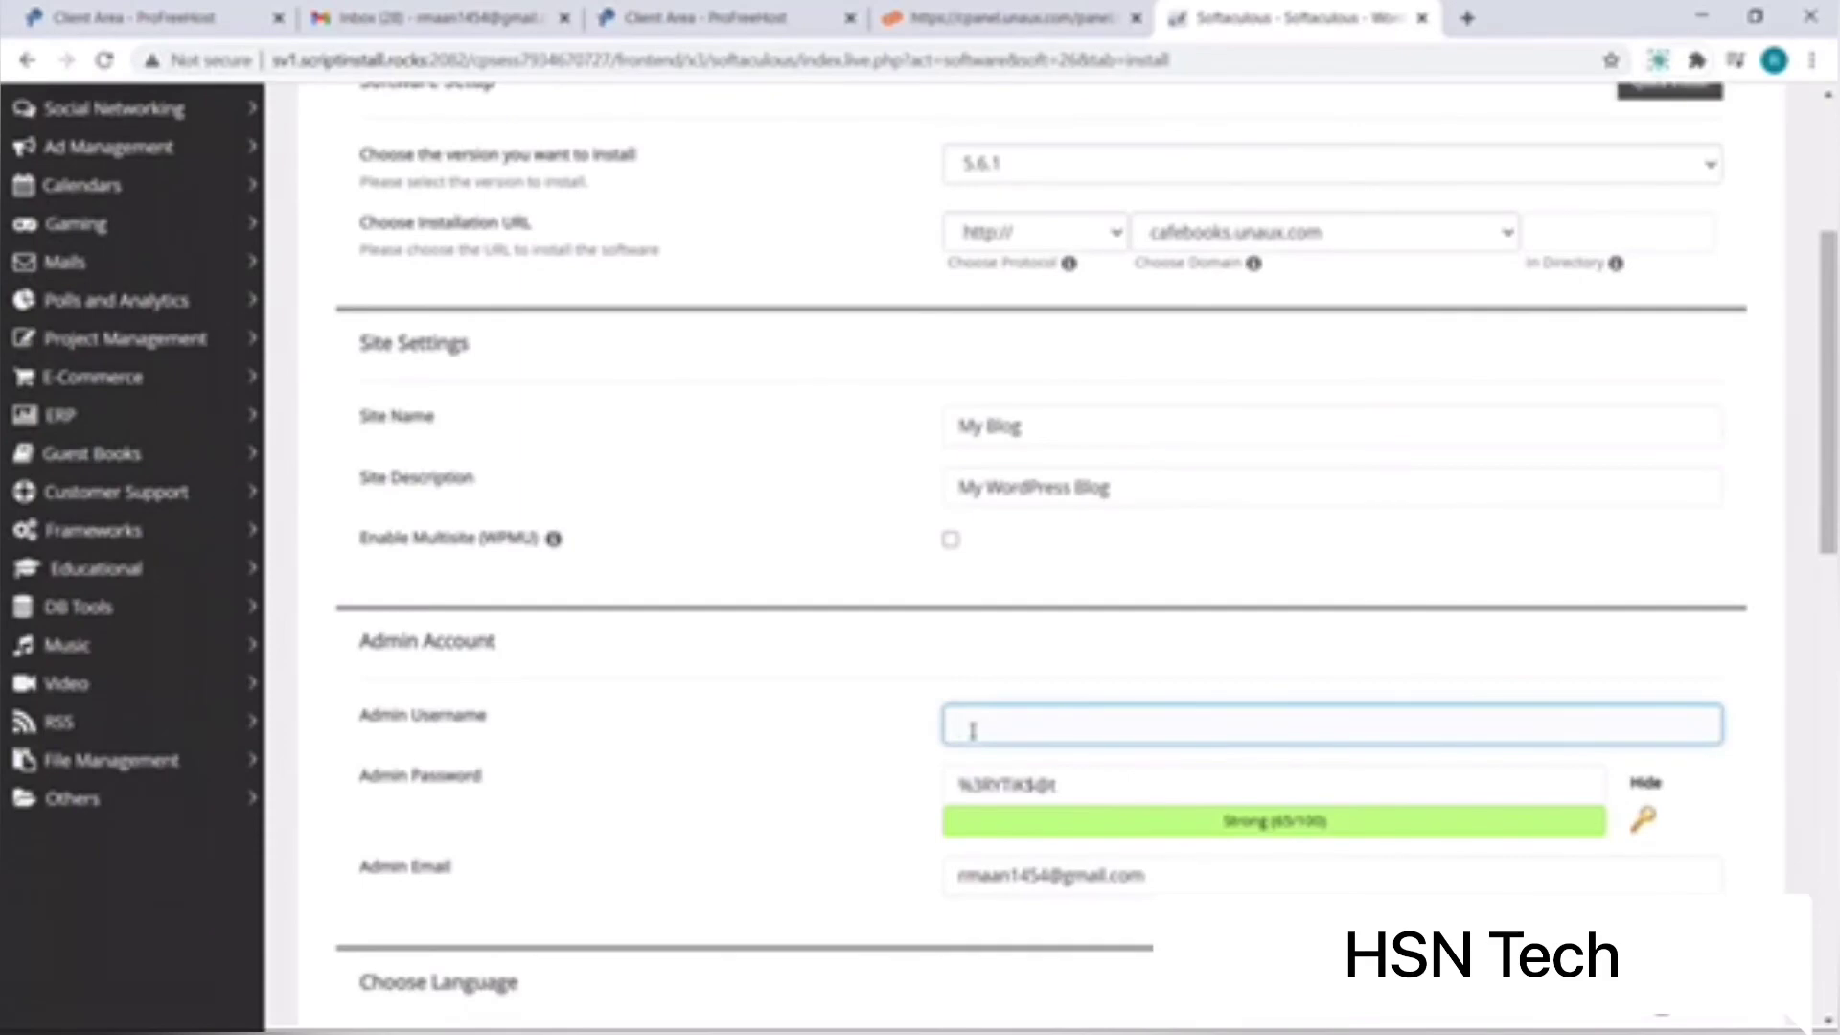
{"action": "type", "text": "fbrj"}
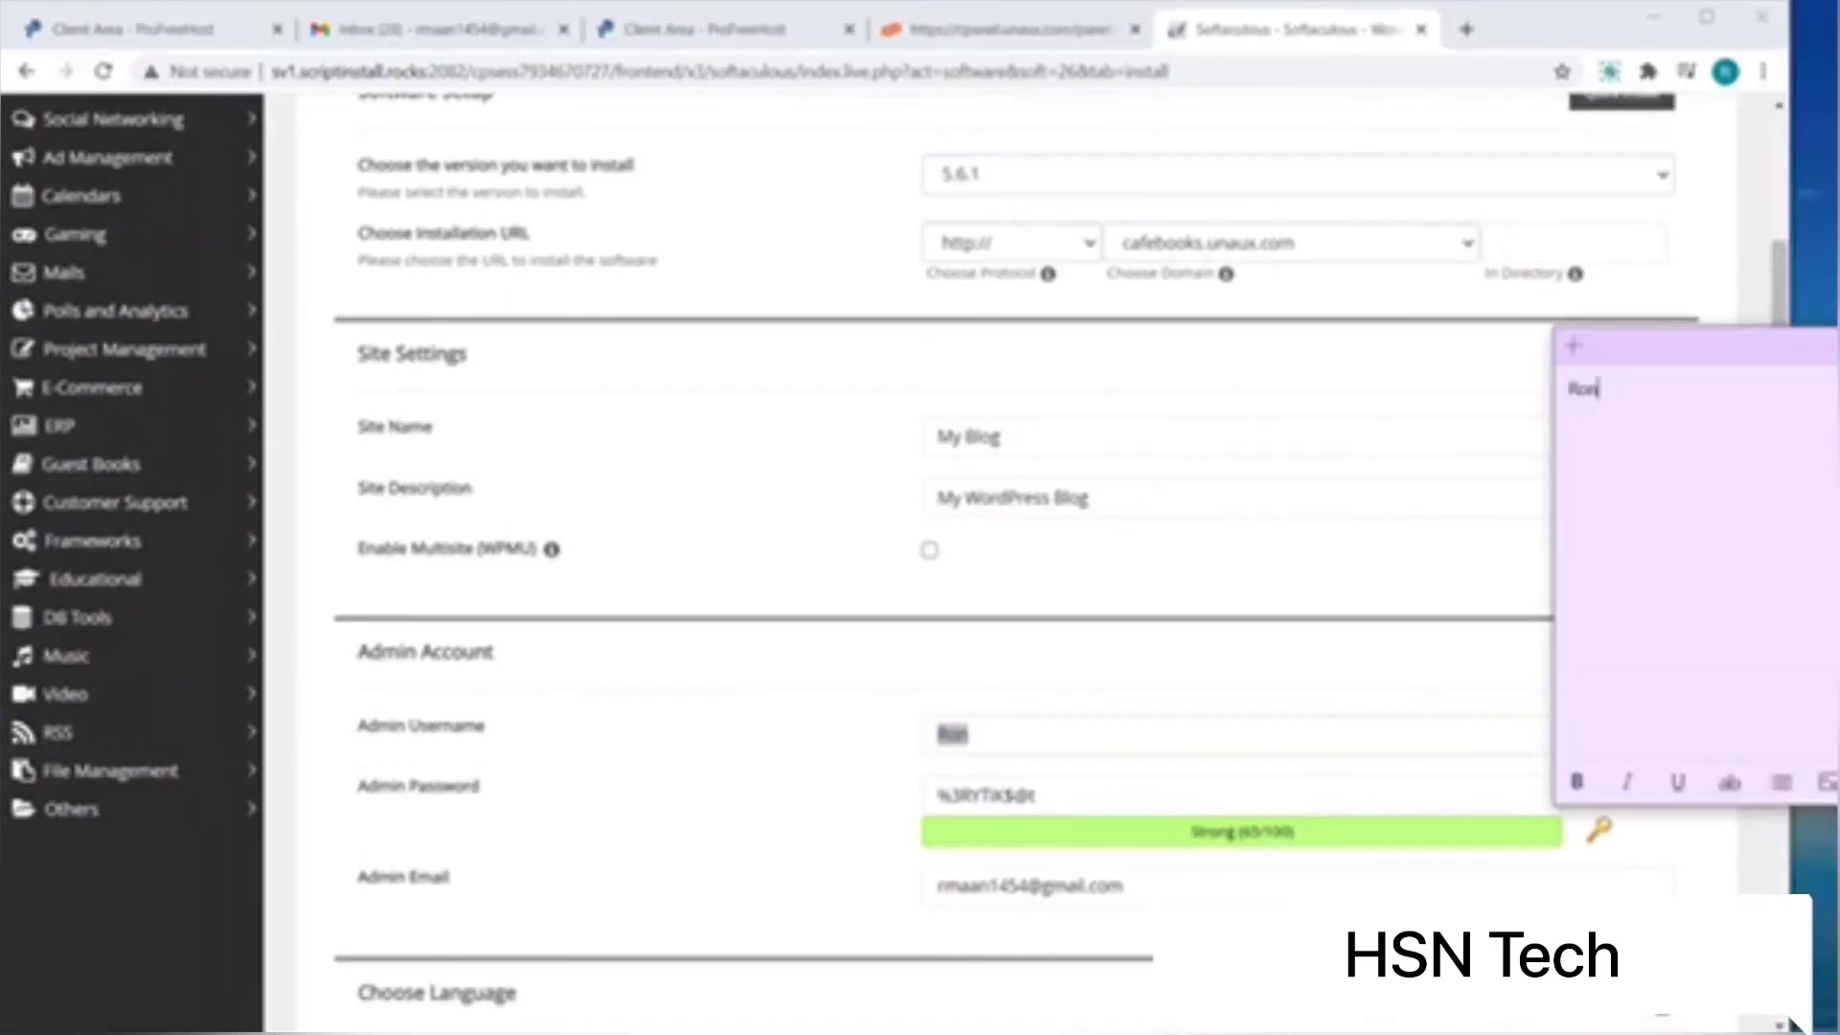
Step: Save the generated admin password to a note, run the install, and open the new site
{"action": "left_click", "coordinate": [987, 795]}
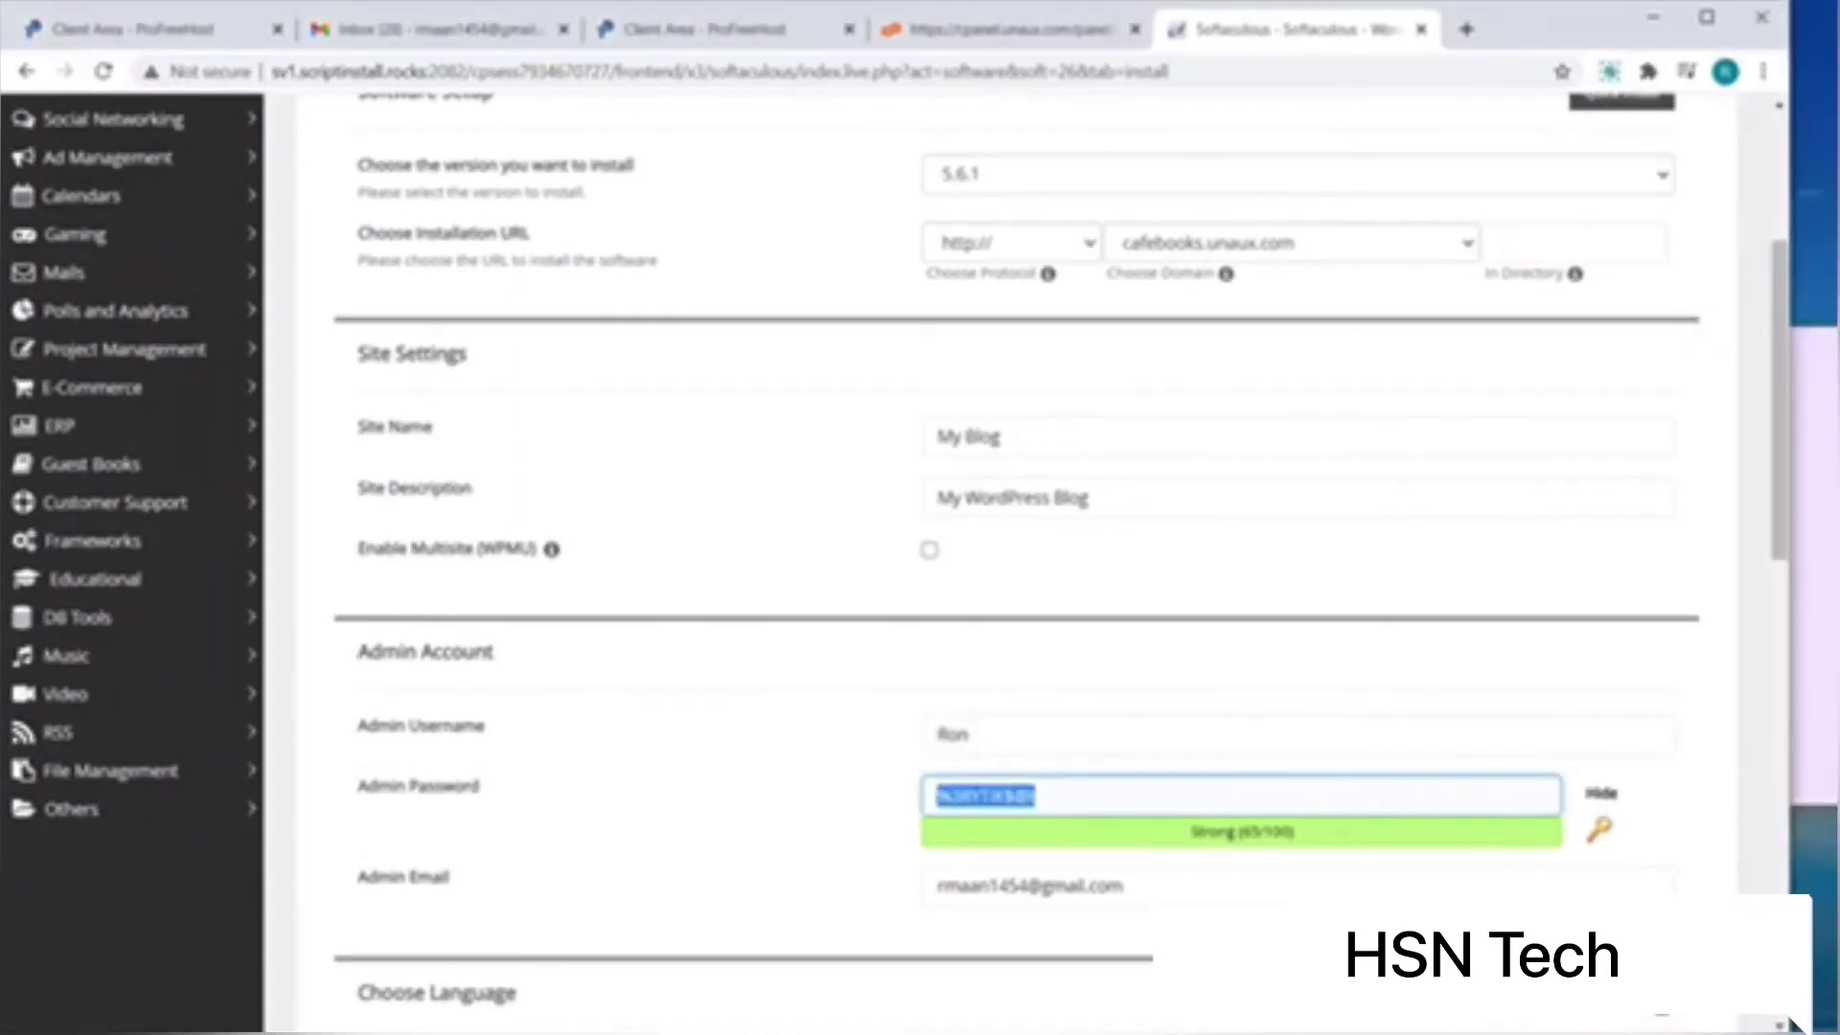
{"action": "key", "text": "ctrl+c"}
{"action": "left_click", "coordinate": [1814, 575]}
{"action": "key", "text": "ctrl+v"}
{"action": "left_click", "coordinate": [1707, 19]}
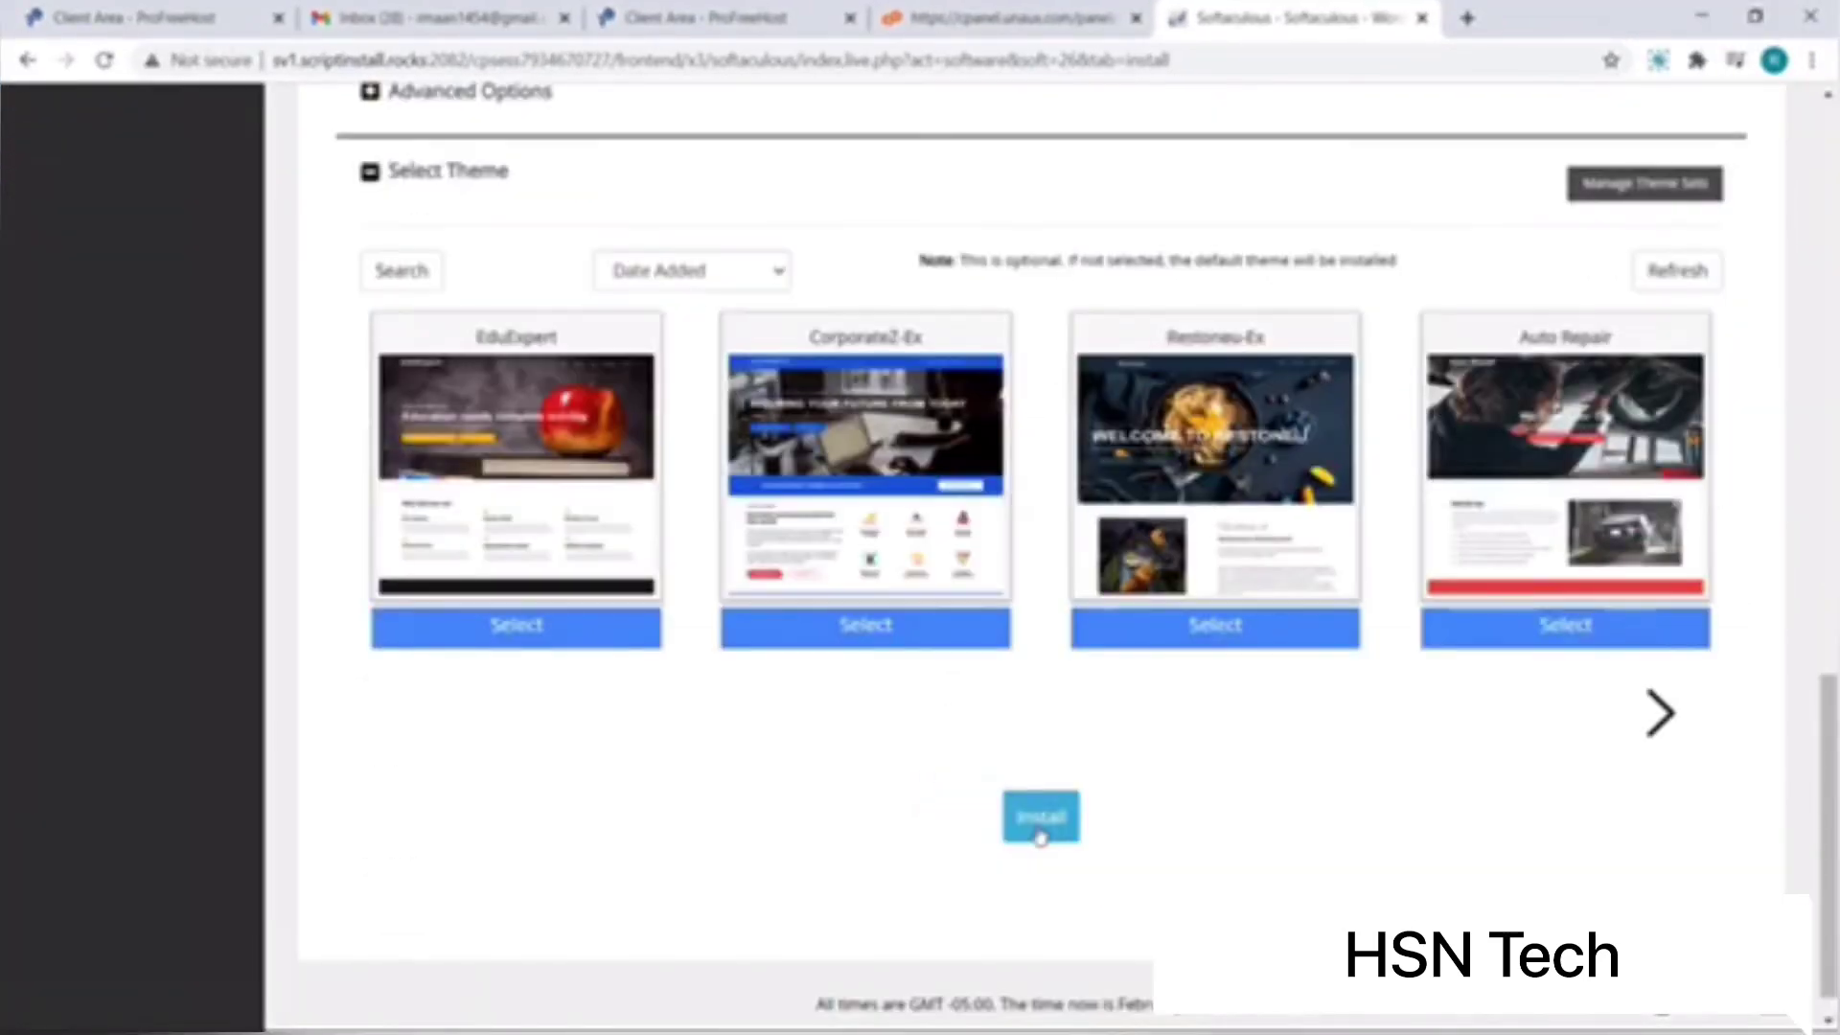
{"action": "left_click", "coordinate": [1040, 818]}
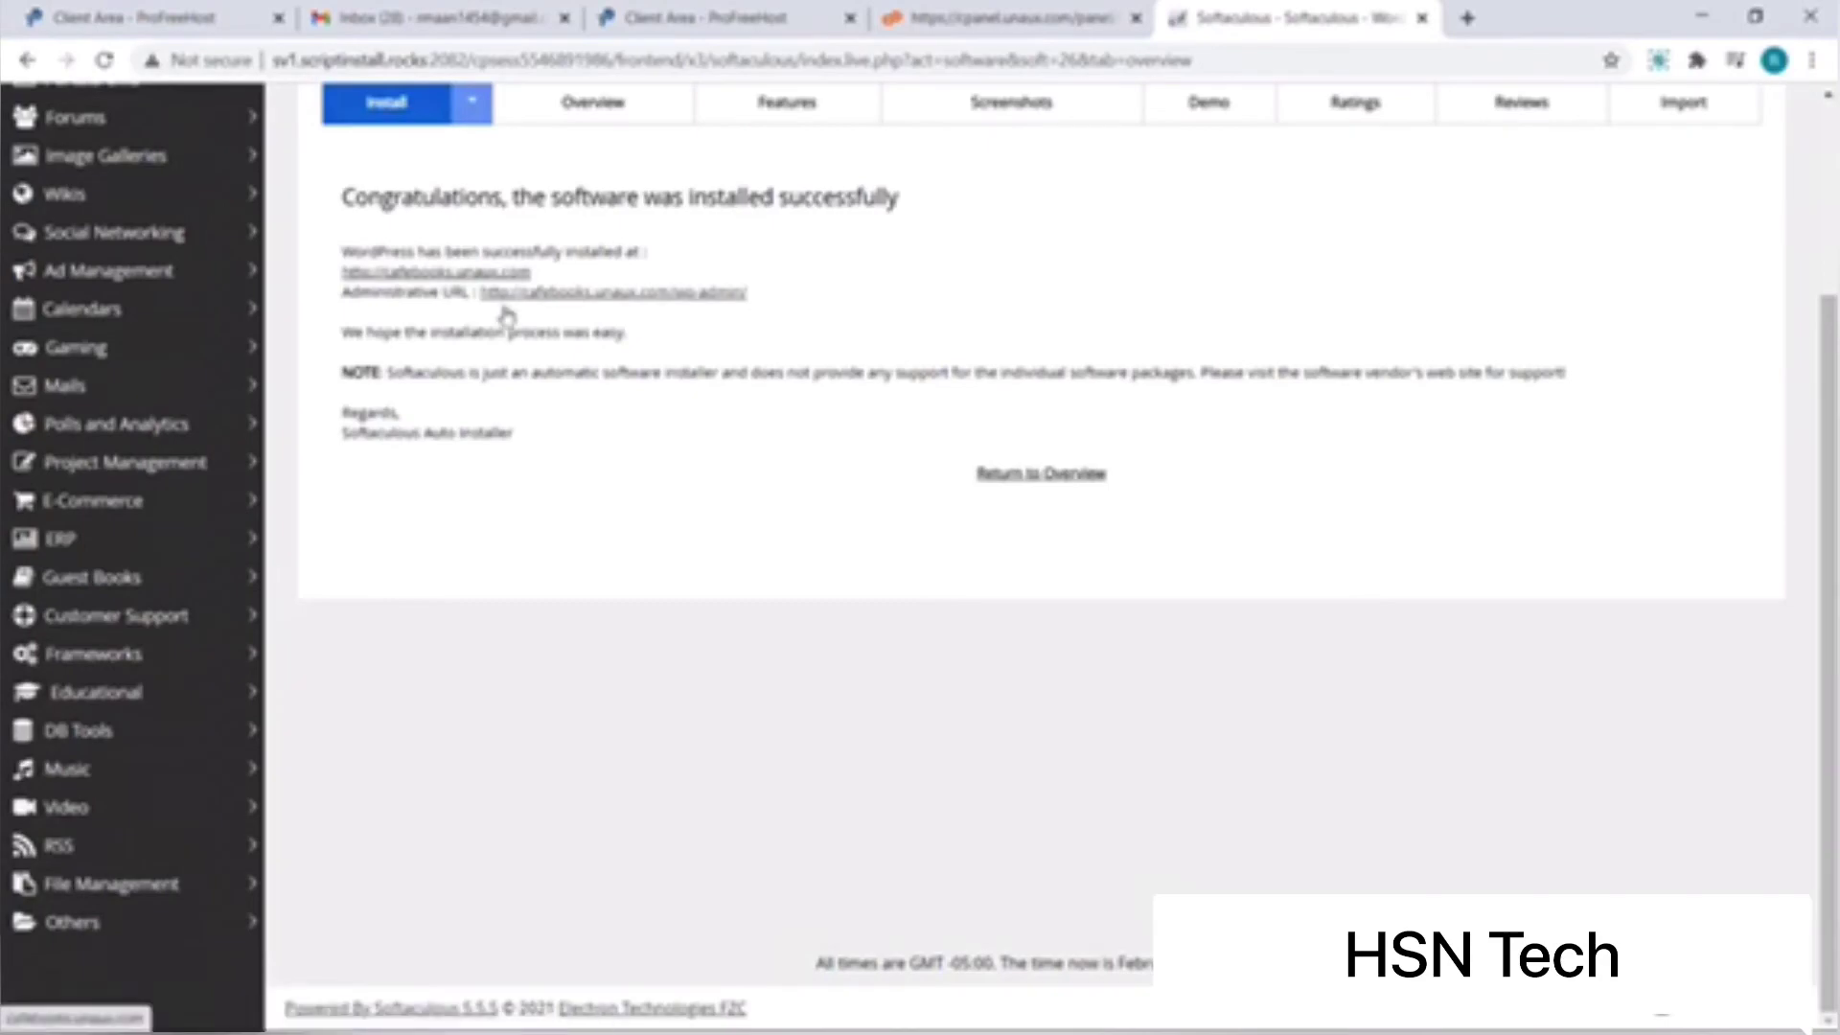
{"action": "left_click", "coordinate": [511, 275]}
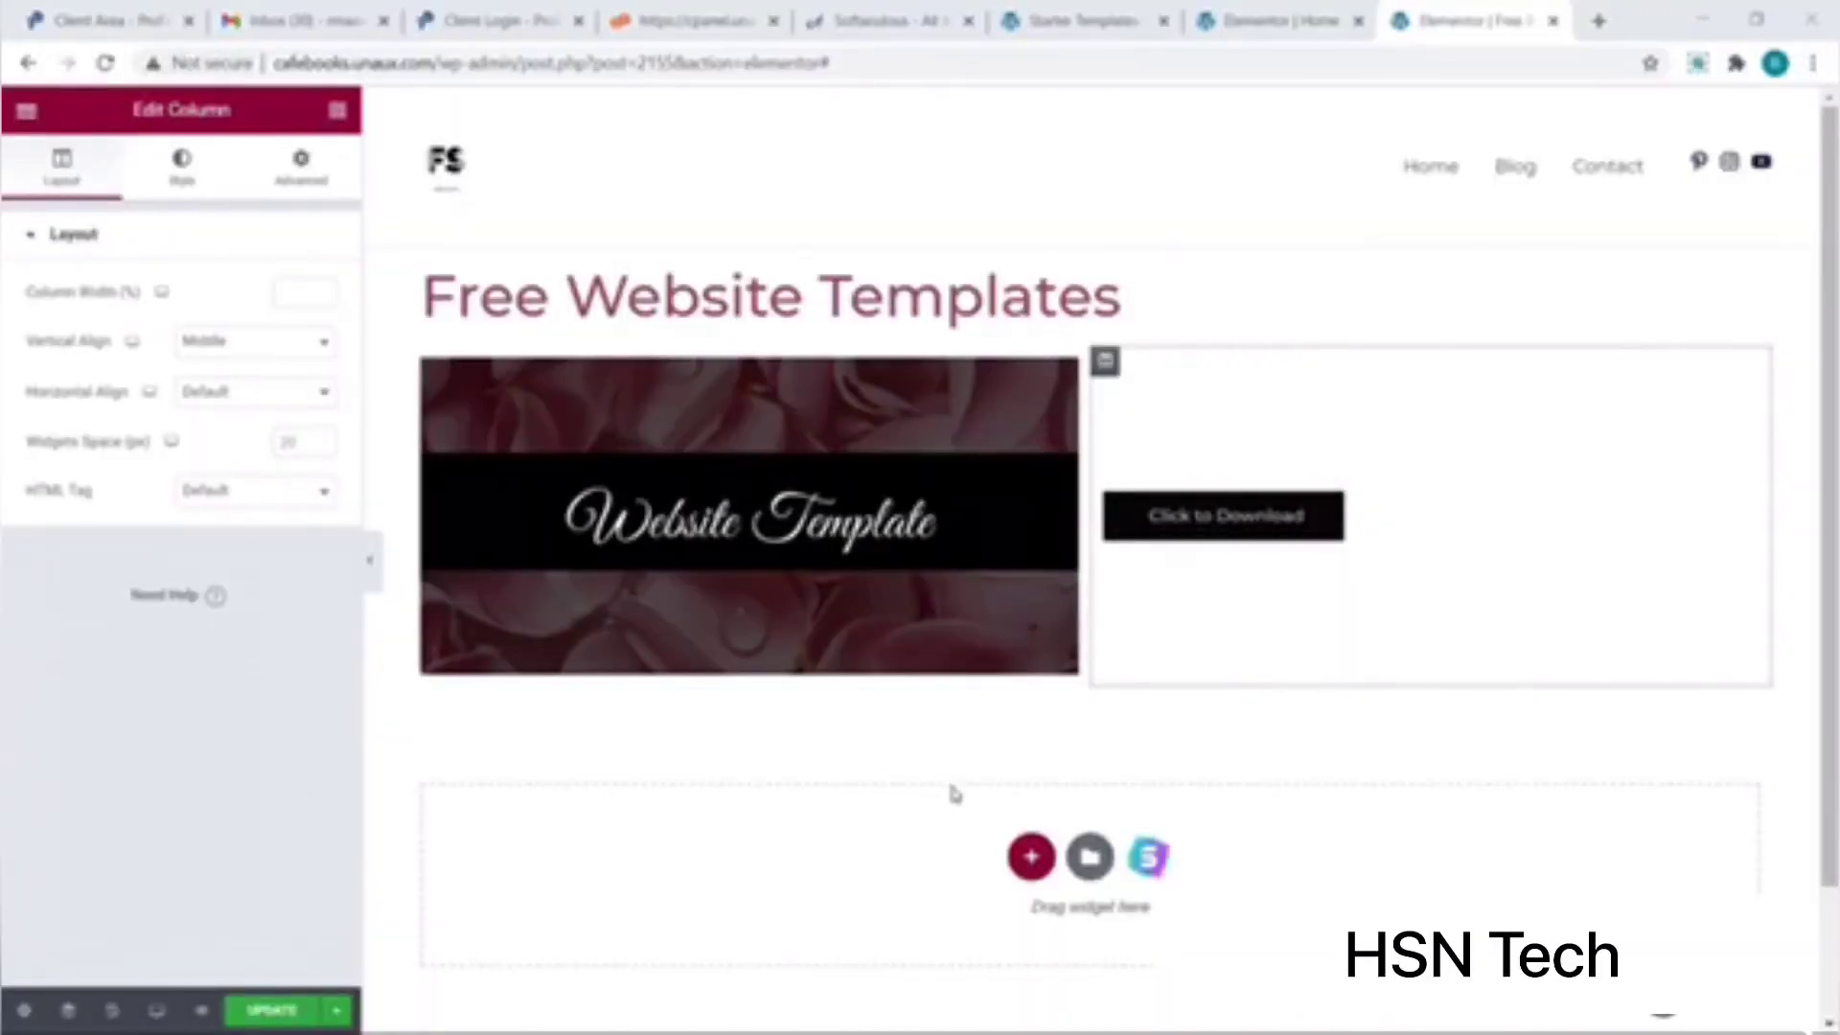
Step: Preview the Learn Oil Painting About page in the Starter Templates library
{"action": "left_click", "coordinate": [1141, 860]}
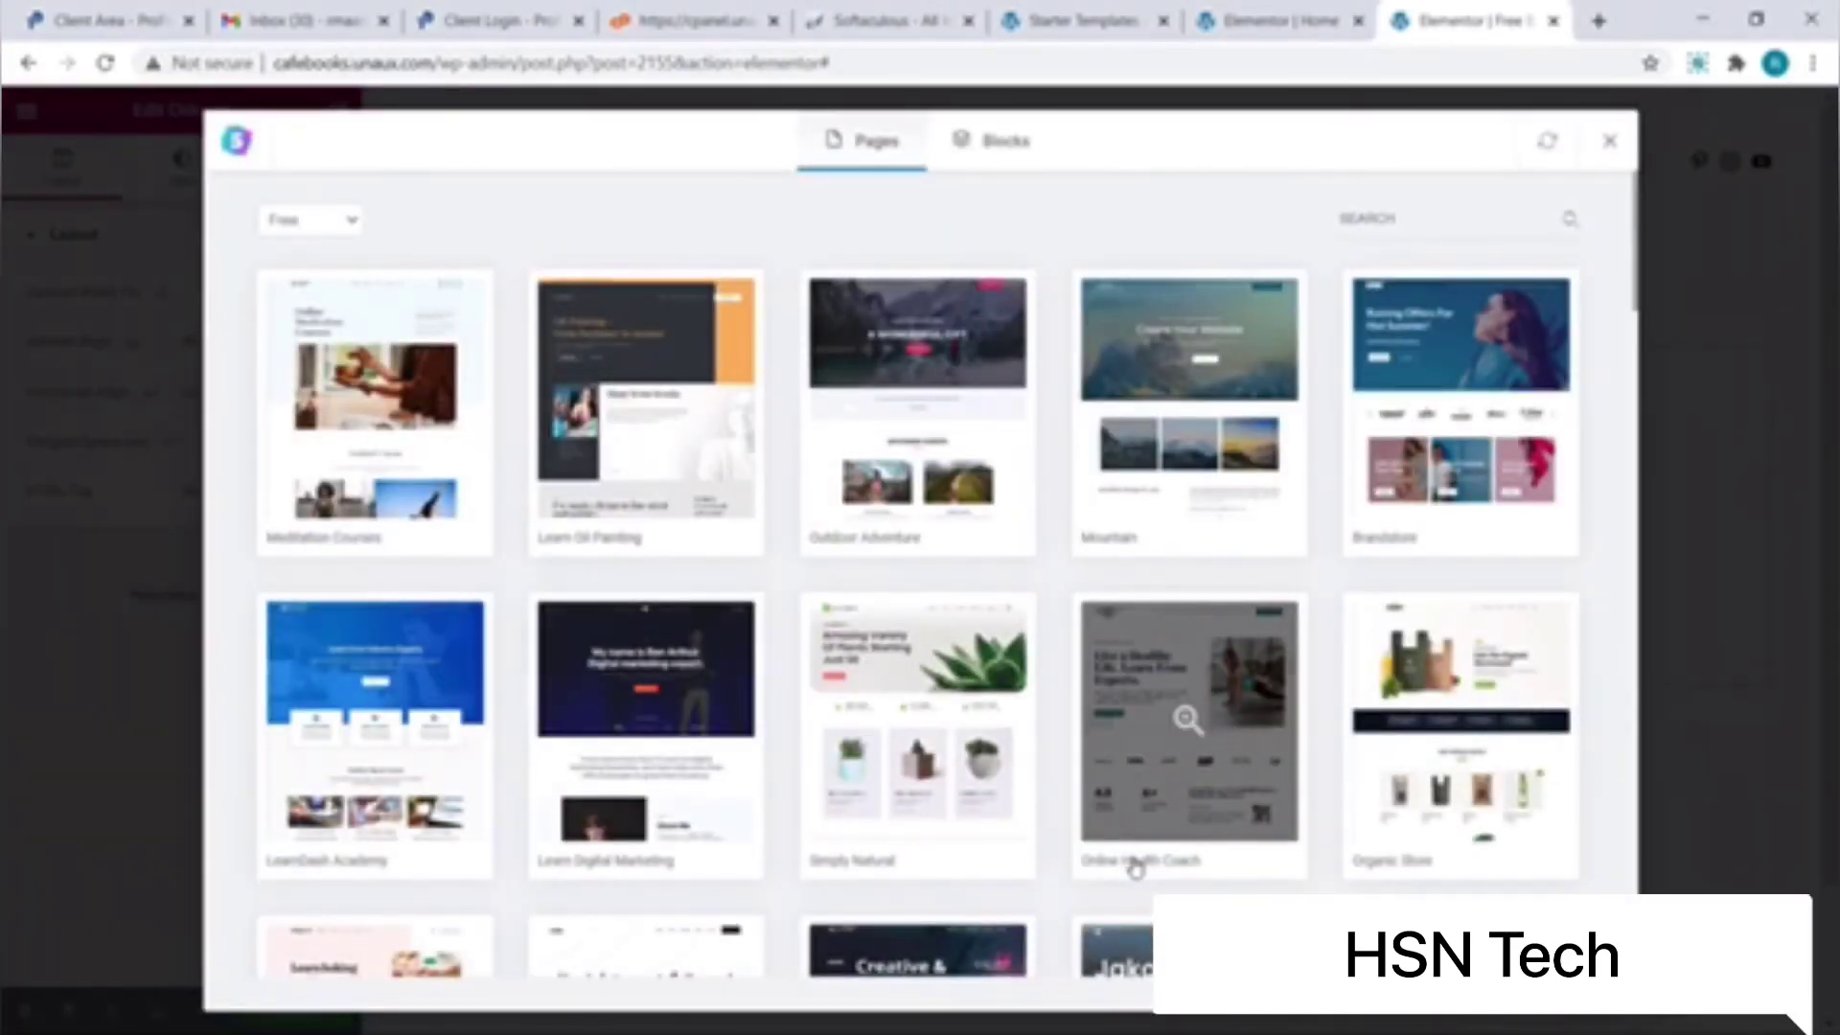
{"action": "left_click", "coordinate": [706, 522]}
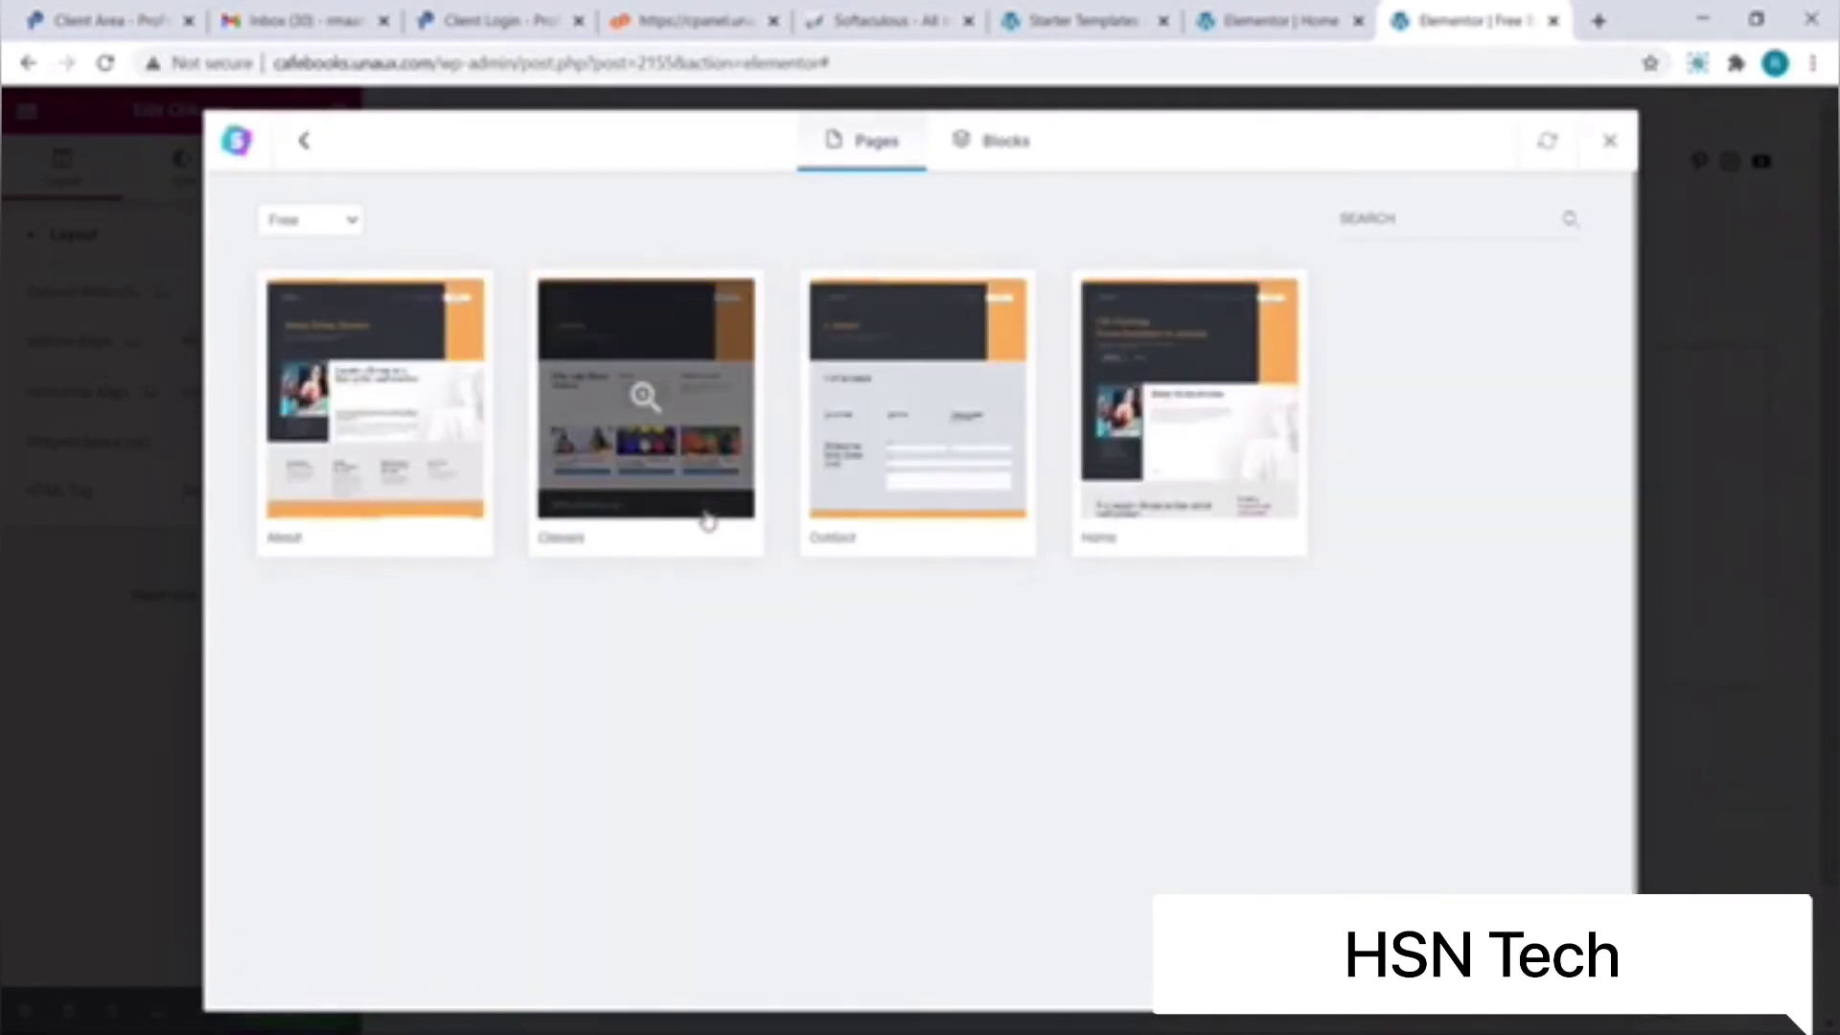
{"action": "left_click", "coordinate": [452, 471]}
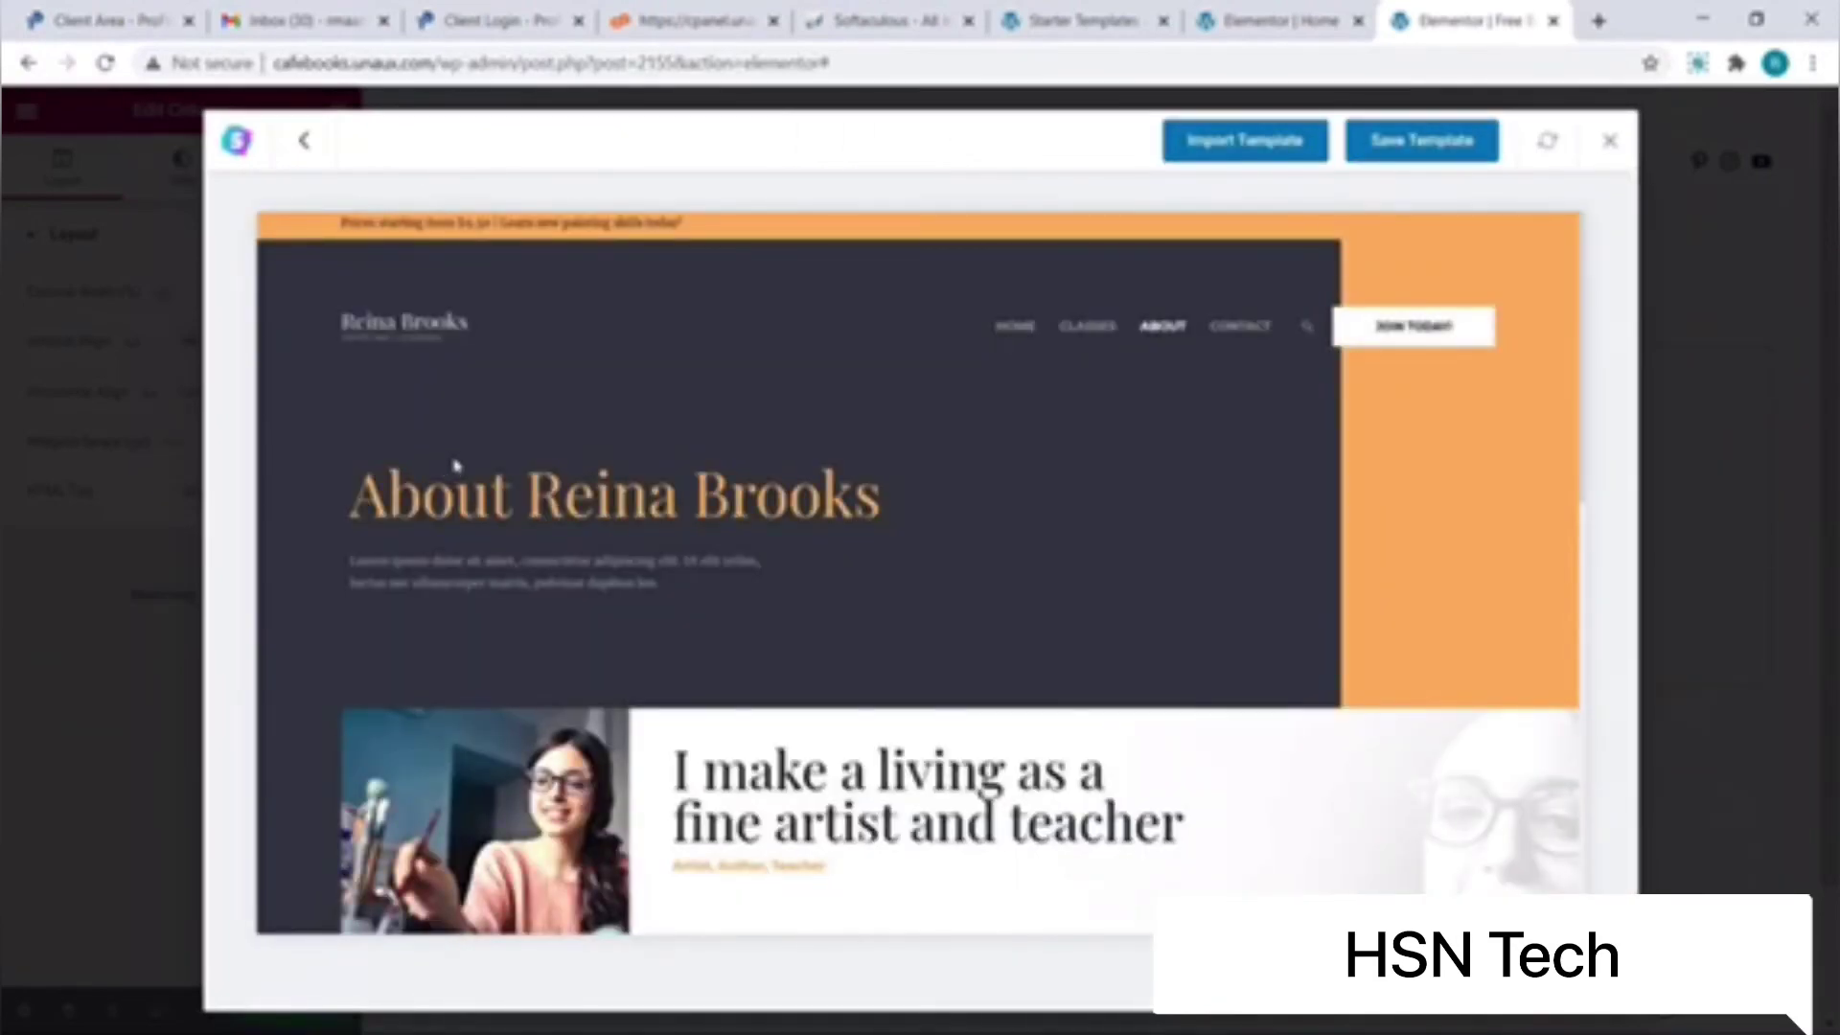
{"action": "scroll", "coordinate": [485, 451], "scroll_direction": "down", "scroll_amount": 5}
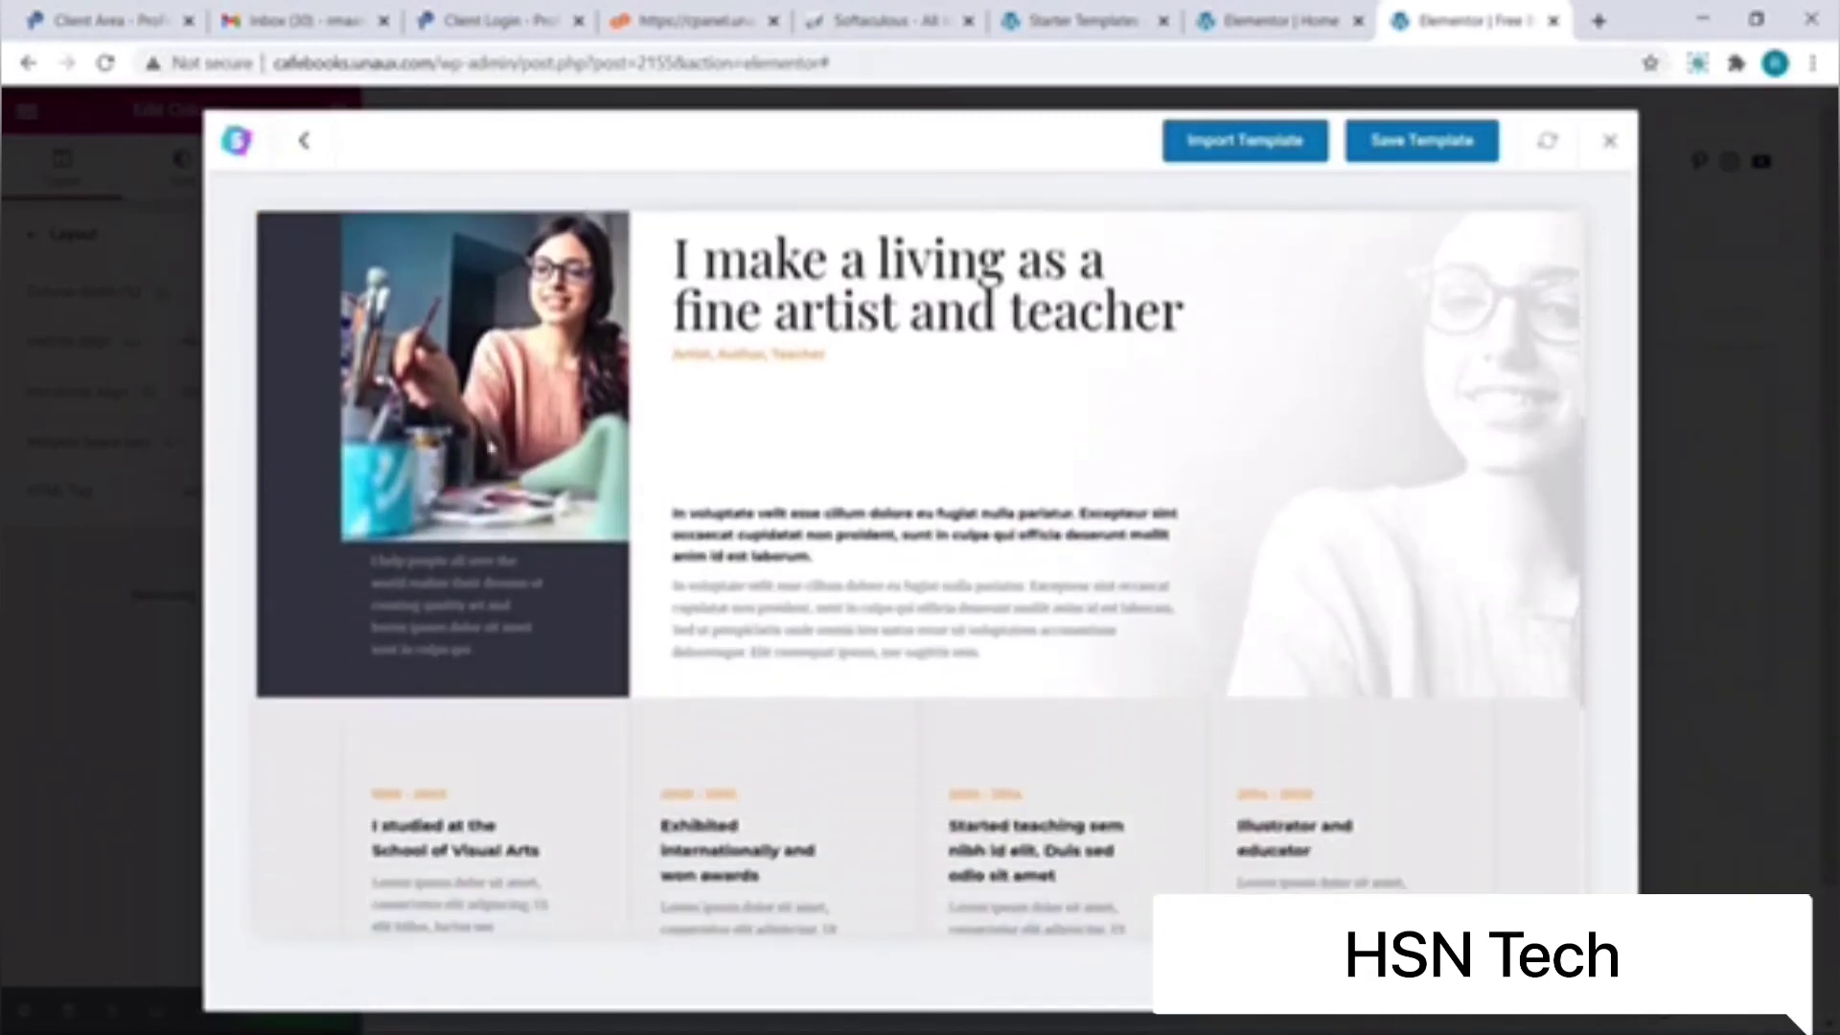
{"action": "scroll", "coordinate": [490, 446], "scroll_direction": "down", "scroll_amount": 2}
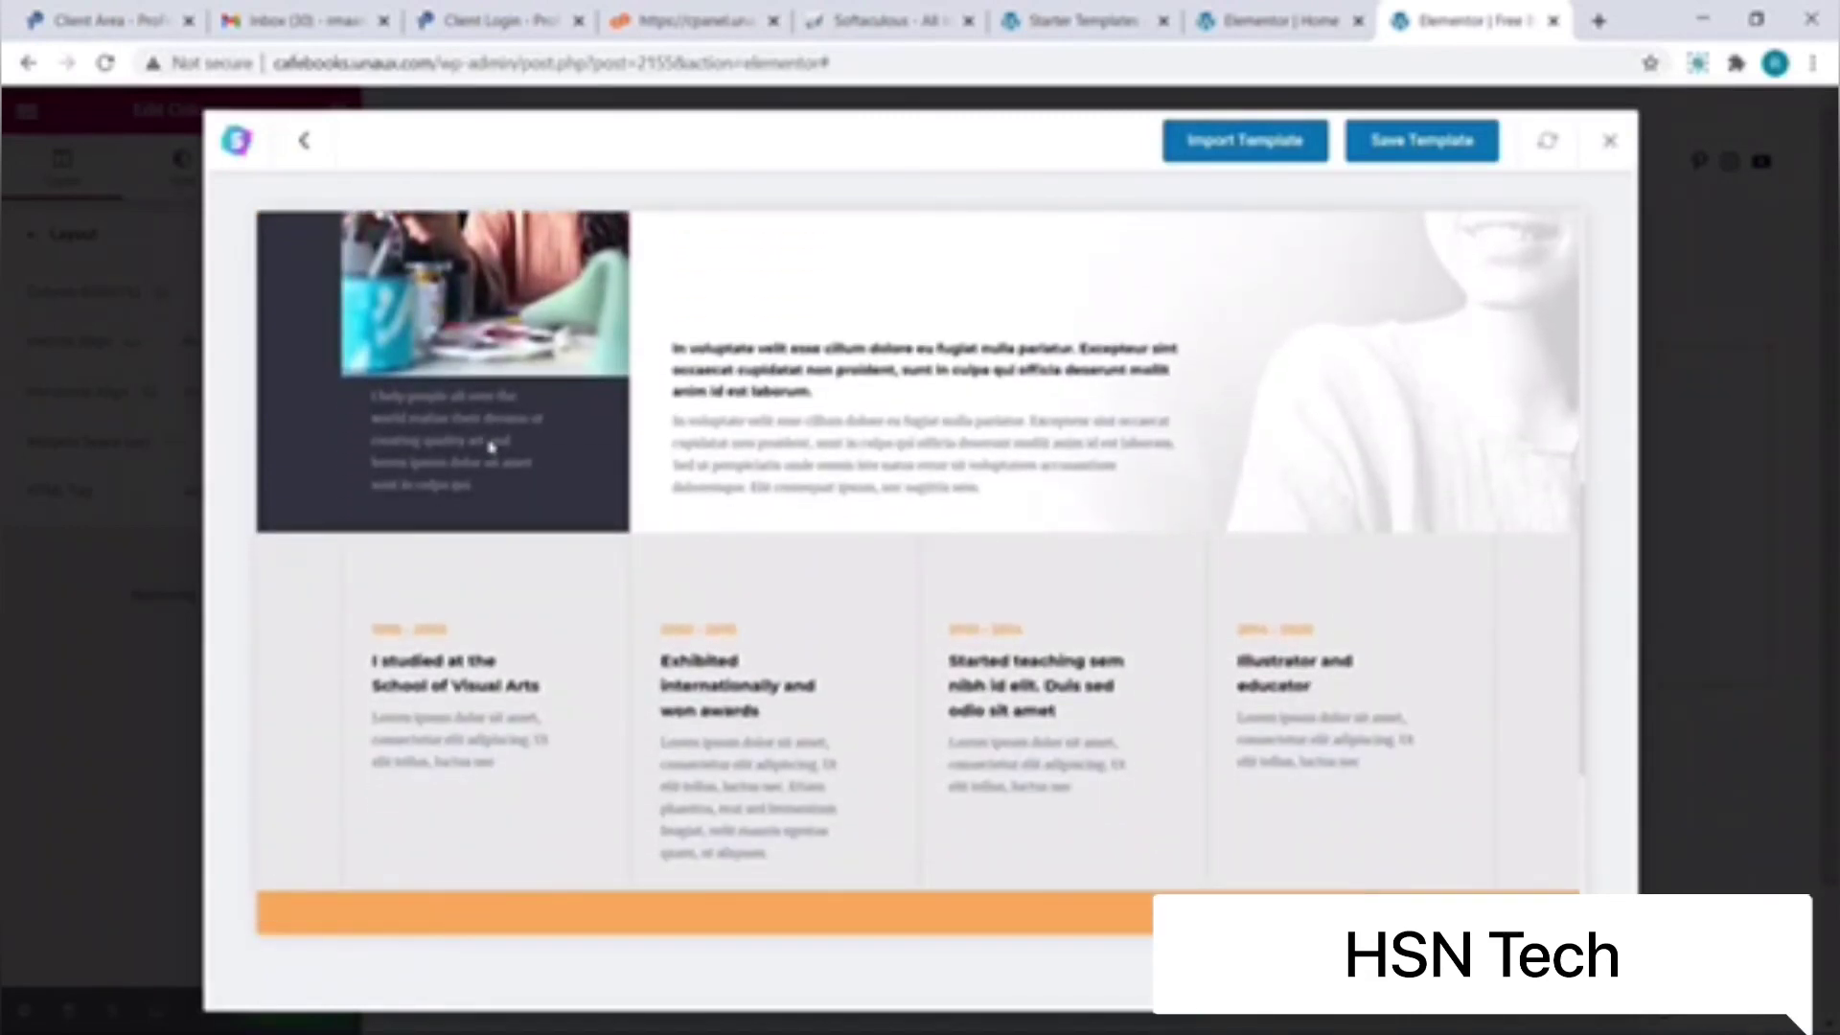
{"action": "scroll", "coordinate": [489, 447], "scroll_direction": "up", "scroll_amount": 7}
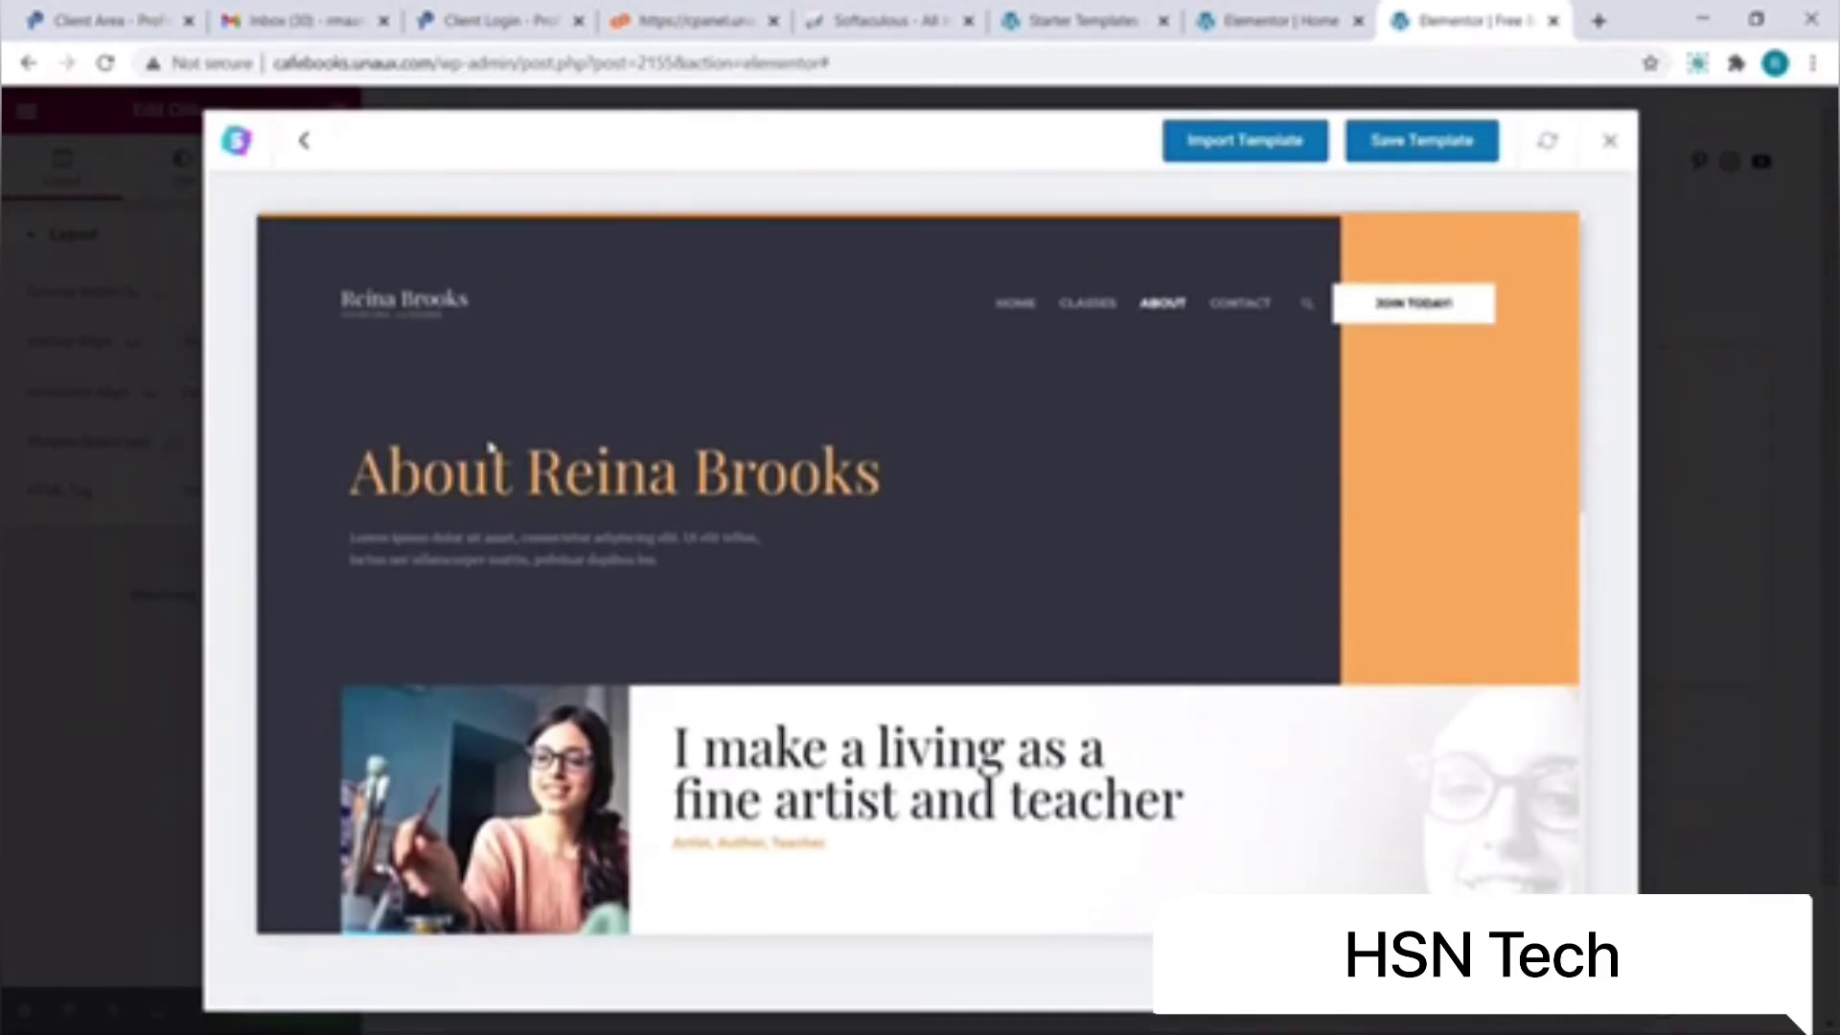
Step: Import the Learn Oil Painting About template and review its hero and timeline sections
{"action": "left_click", "coordinate": [1209, 159]}
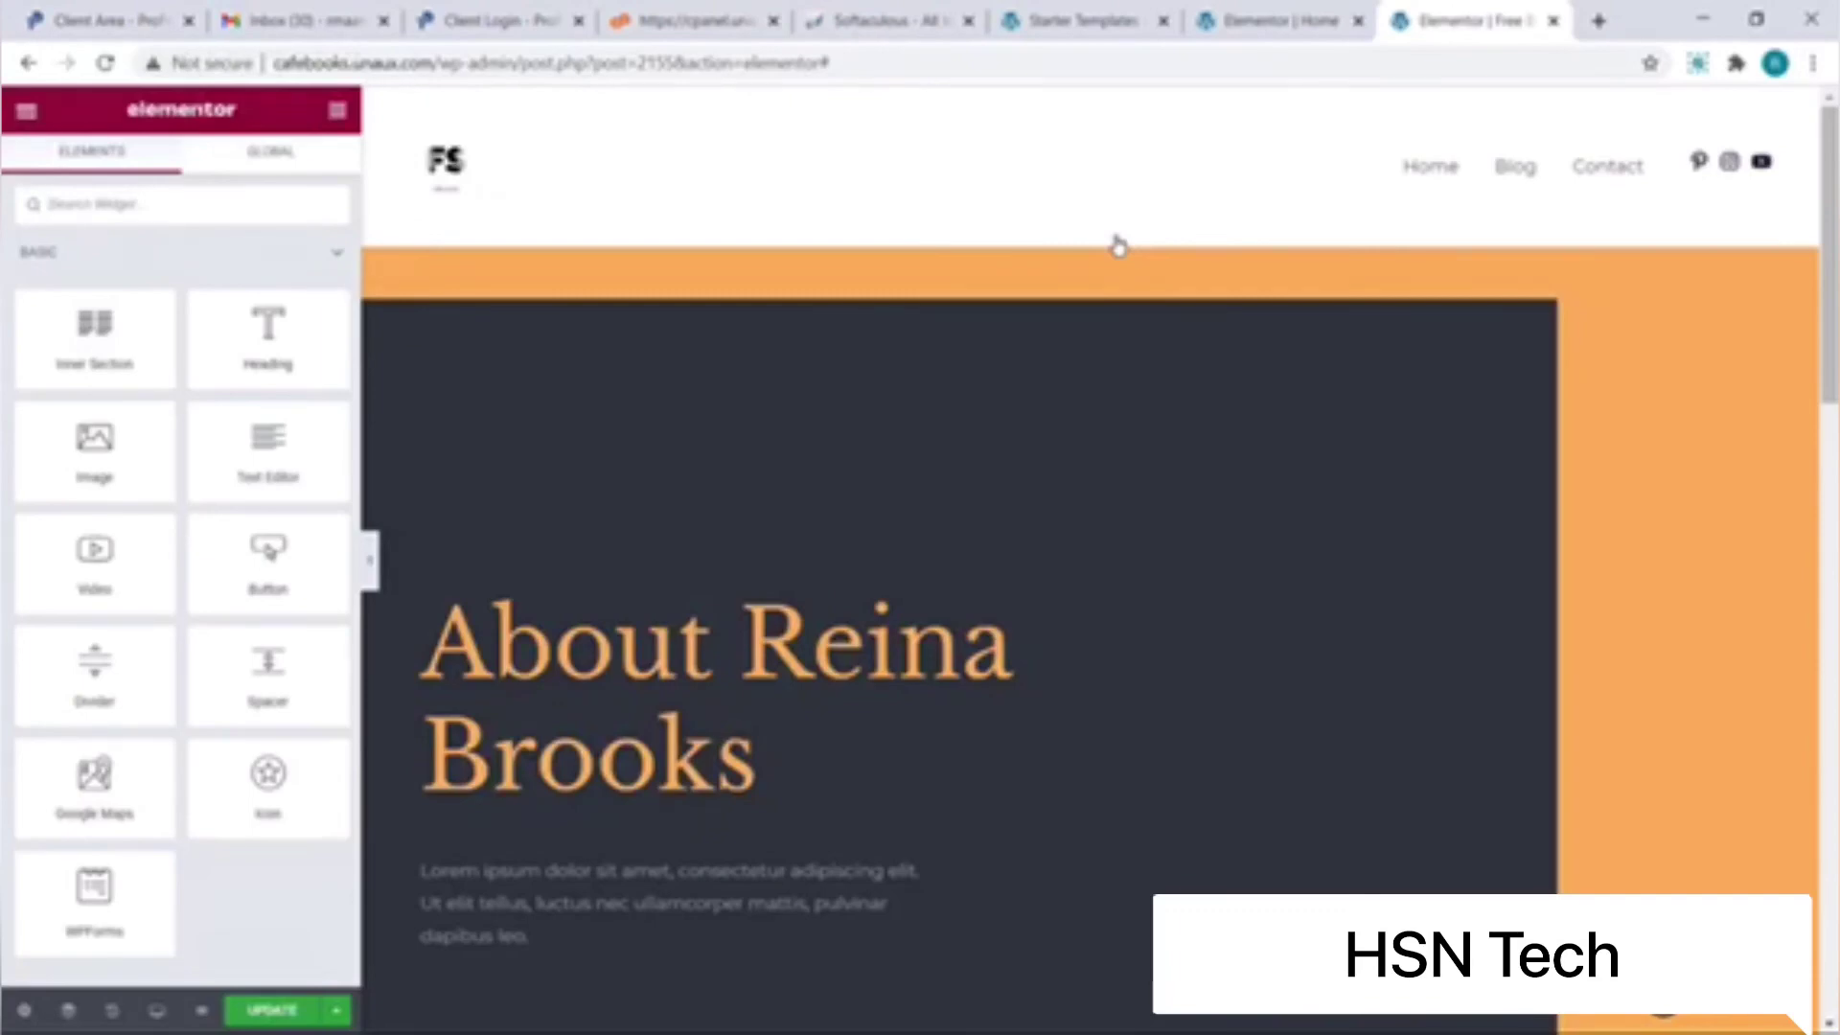
{"action": "scroll", "coordinate": [1118, 247], "scroll_direction": "down", "scroll_amount": 8}
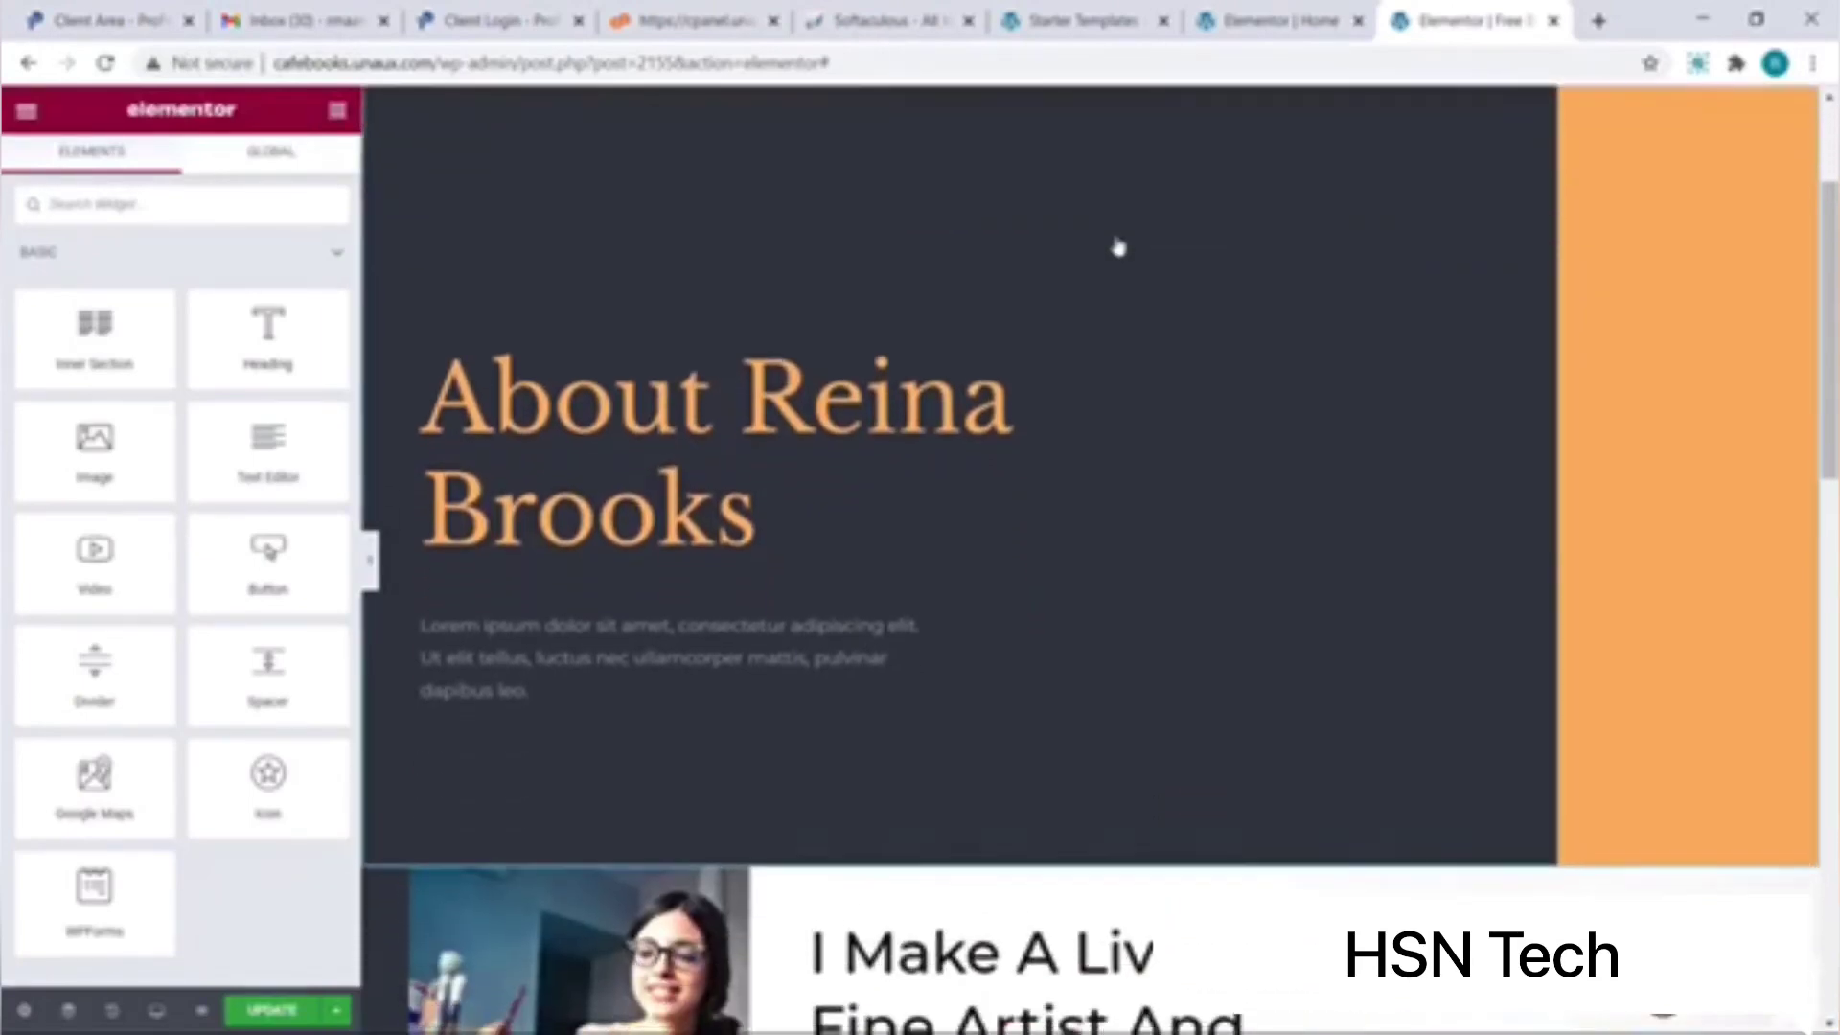
{"action": "scroll", "coordinate": [1119, 247], "scroll_direction": "down", "scroll_amount": 10}
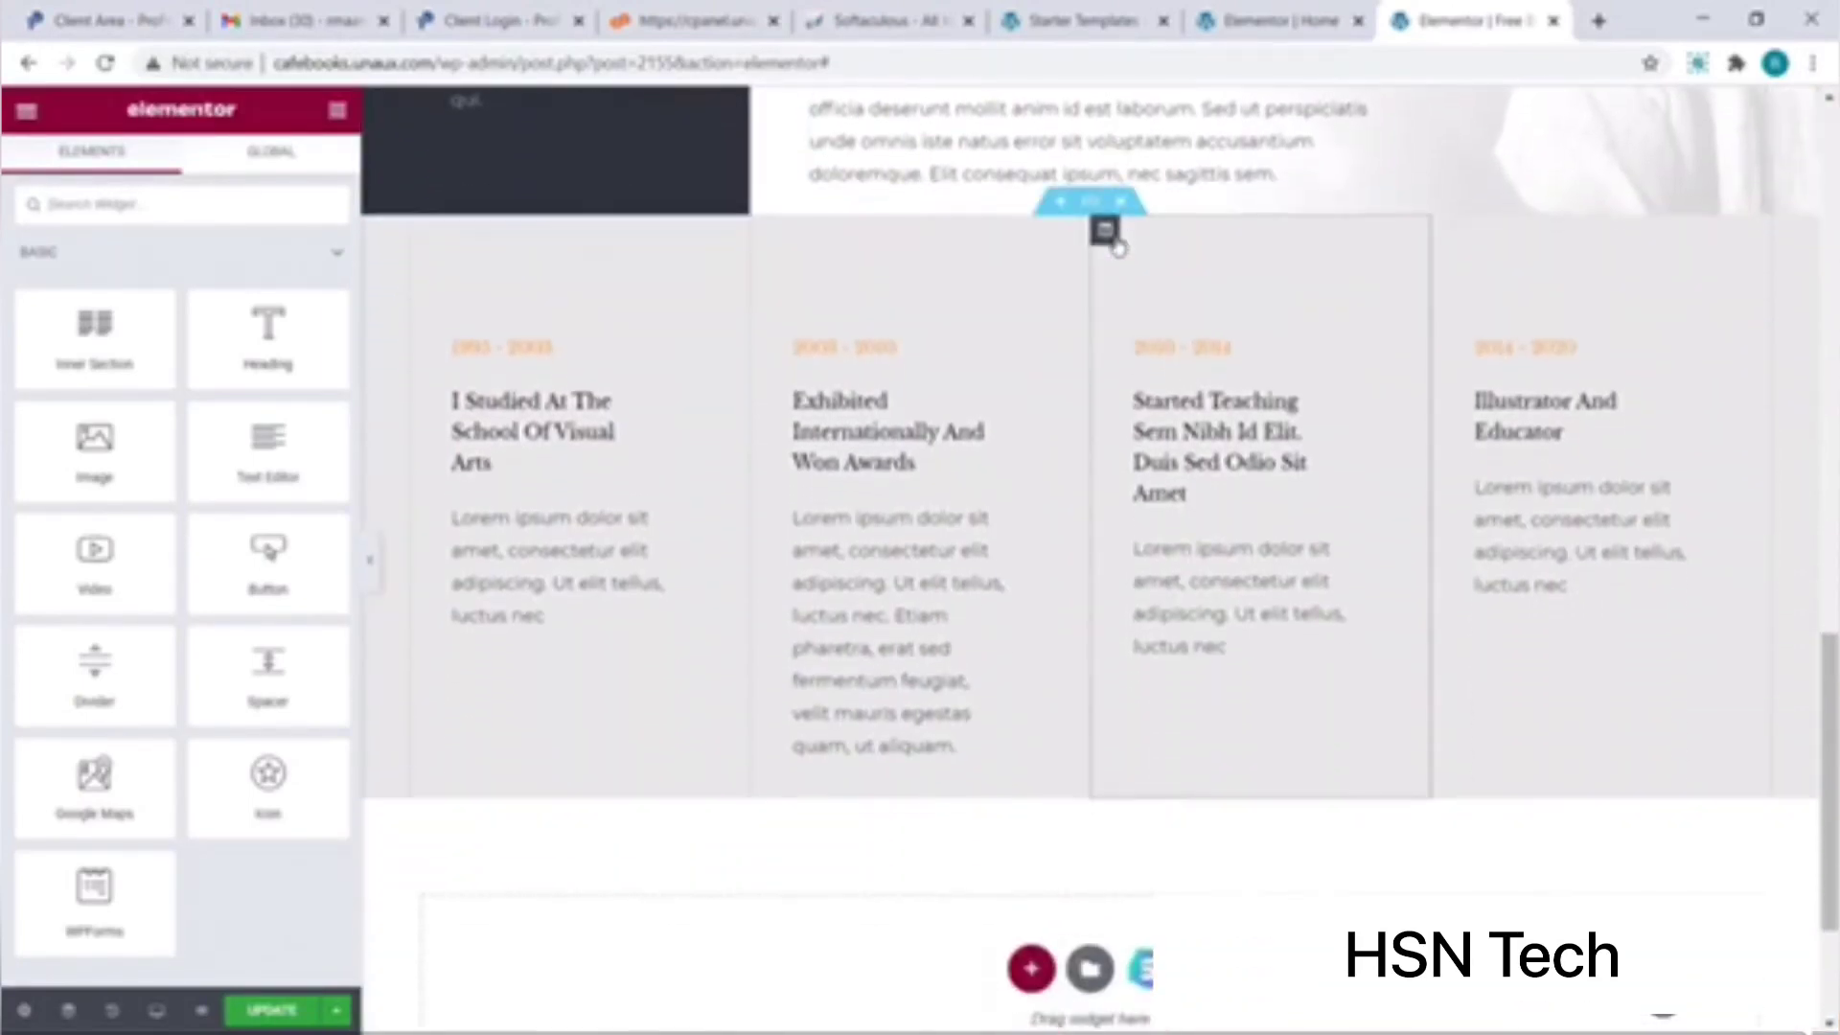
{"action": "scroll", "coordinate": [1118, 248], "scroll_direction": "up", "scroll_amount": 18}
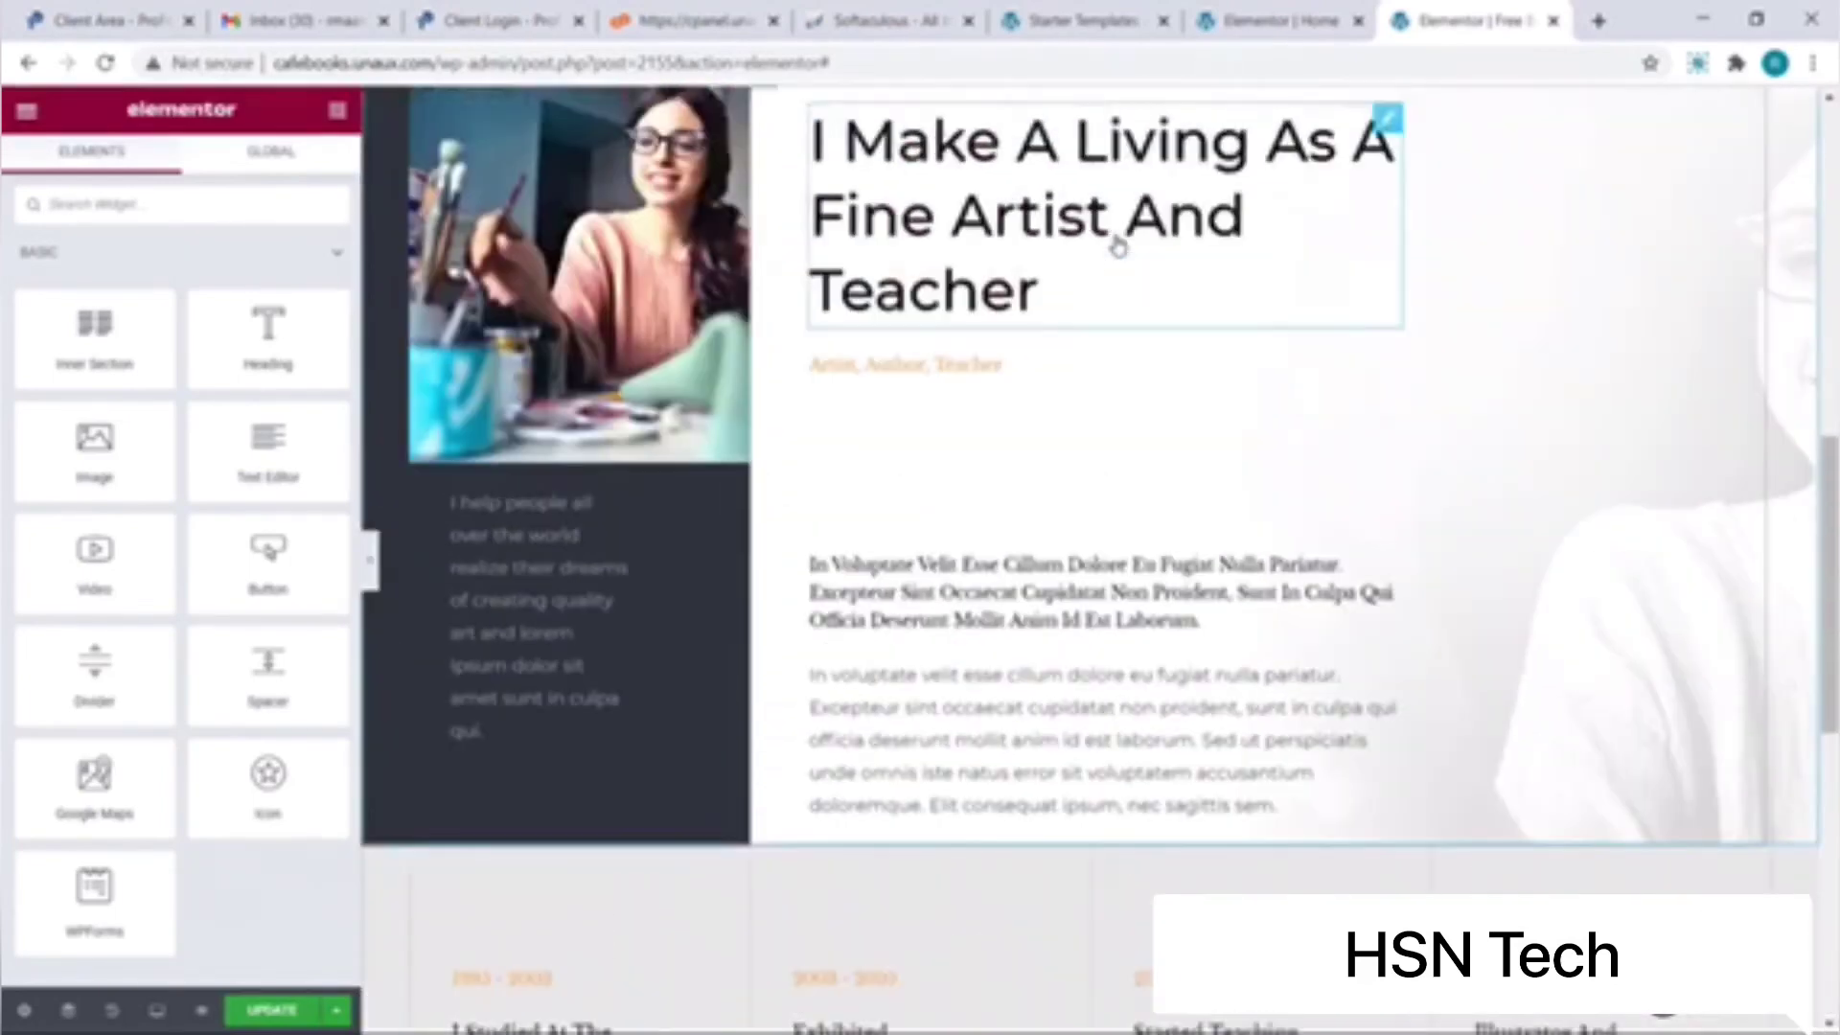
{"action": "scroll", "coordinate": [1119, 247], "scroll_direction": "up", "scroll_amount": 2}
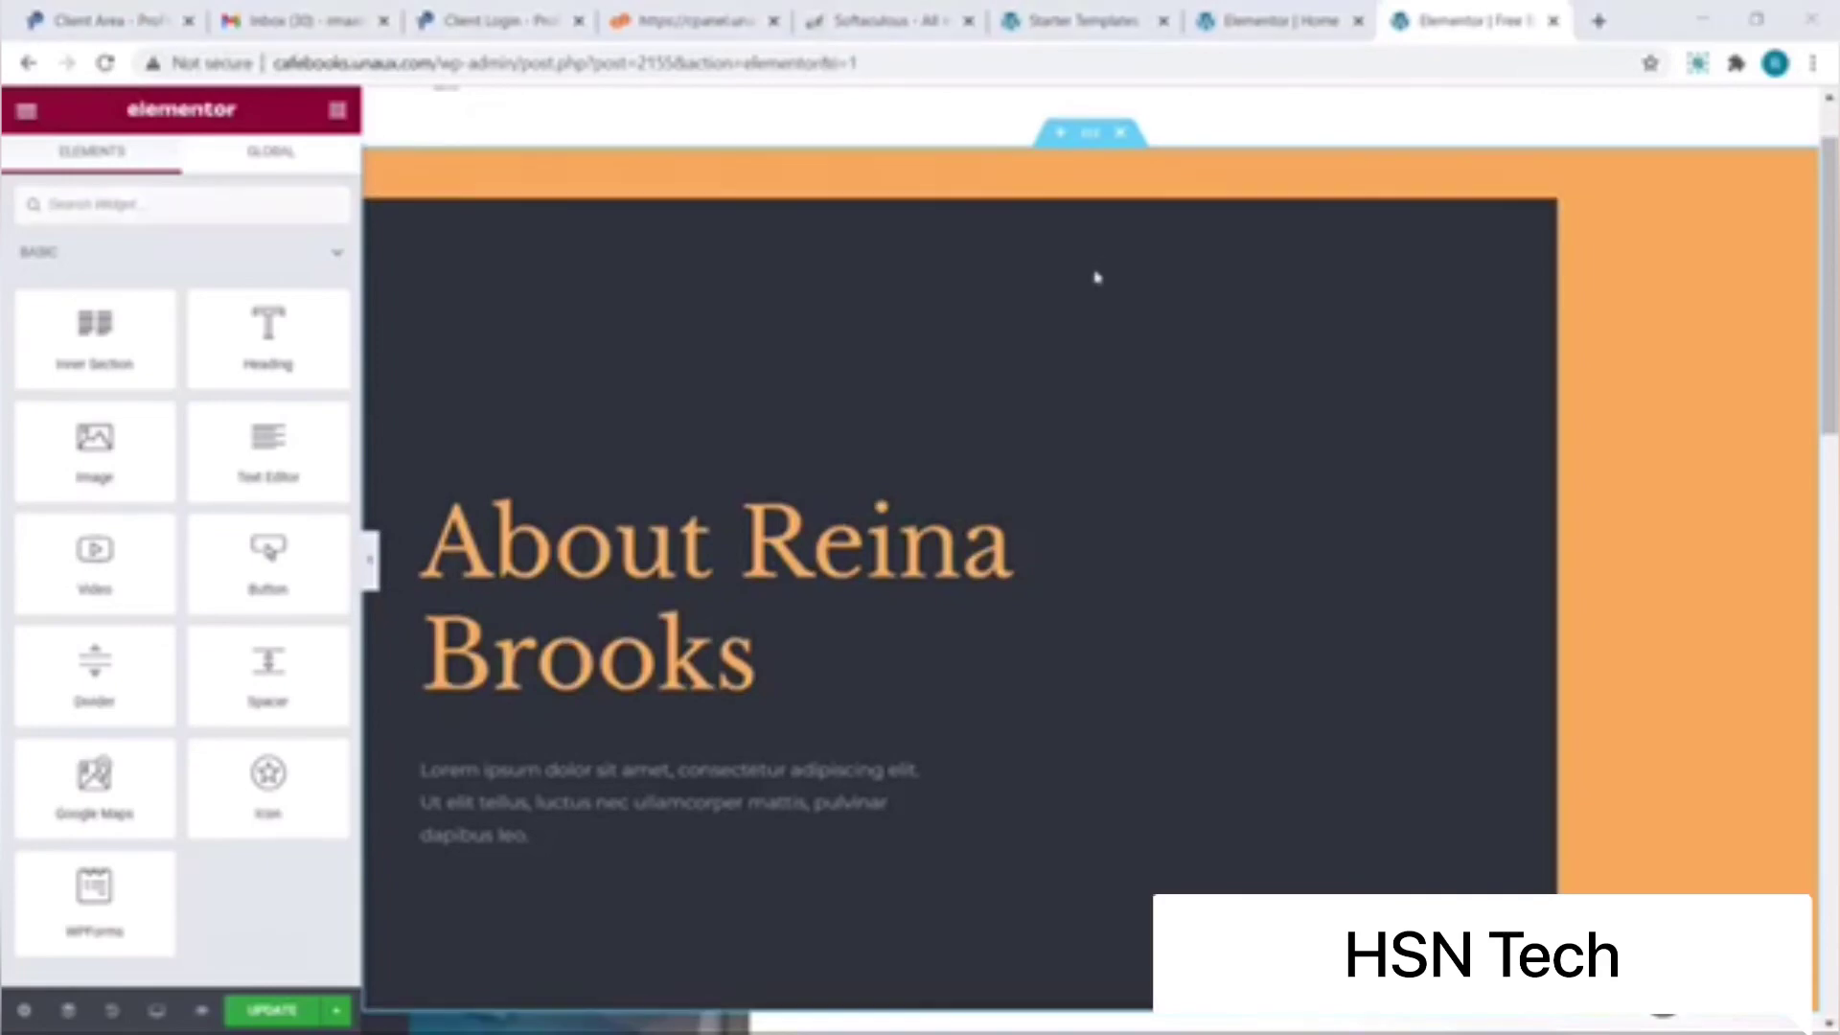
Step: Change the hero heading text to 'Free Website Templates'
{"action": "left_click", "coordinate": [776, 651]}
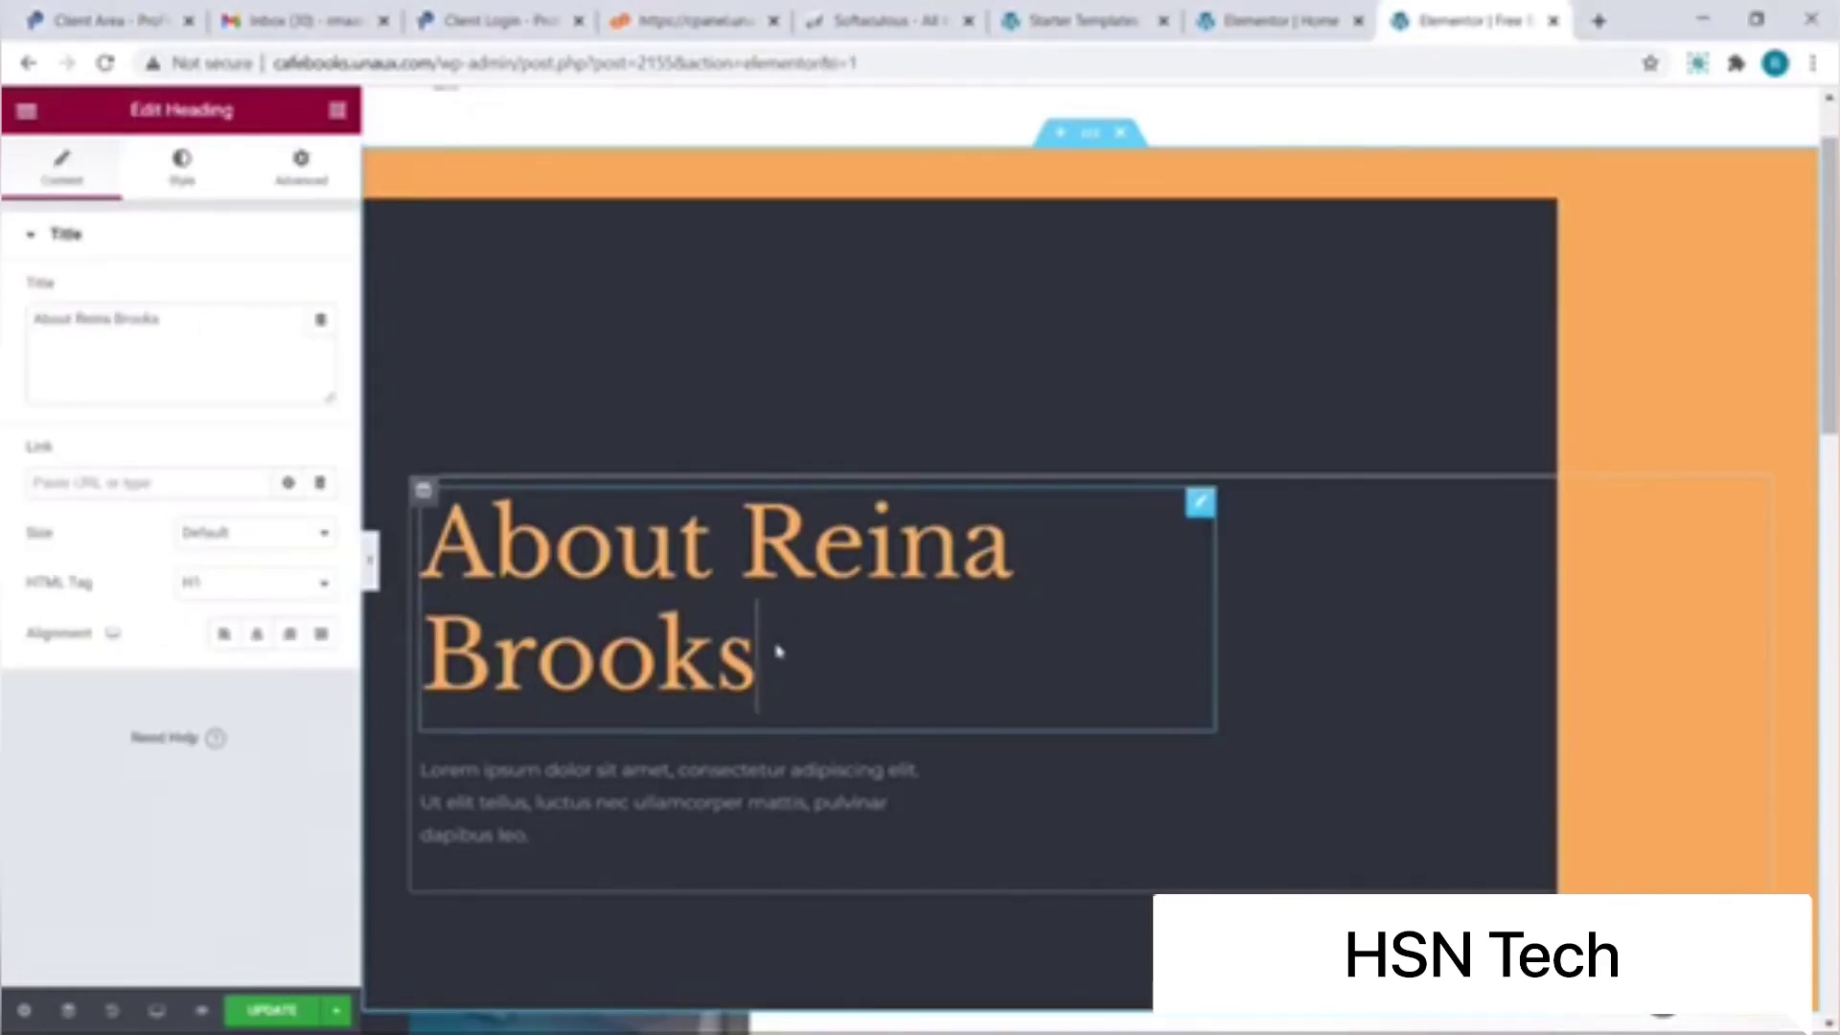
{"action": "key", "text": "BackSpace"}
{"action": "key", "text": "BackSpace"}
{"action": "key", "text": "BackSpace"}
{"action": "key", "text": "BackSpace"}
{"action": "key", "text": "BackSpace"}
{"action": "key", "text": "BackSpace"}
{"action": "key", "text": "BackSpace"}
{"action": "key", "text": "BackSpace"}
{"action": "key", "text": "BackSpace"}
{"action": "key", "text": "BackSpace"}
{"action": "key", "text": "BackSpace"}
{"action": "key", "text": "BackSpace"}
{"action": "key", "text": "BackSpace"}
{"action": "key", "text": "BackSpace"}
{"action": "key", "text": "BackSpace"}
{"action": "key", "text": "BackSpace"}
{"action": "key", "text": "BackSpace"}
{"action": "key", "text": "BackSpace"}
{"action": "type", "text": "Free"}
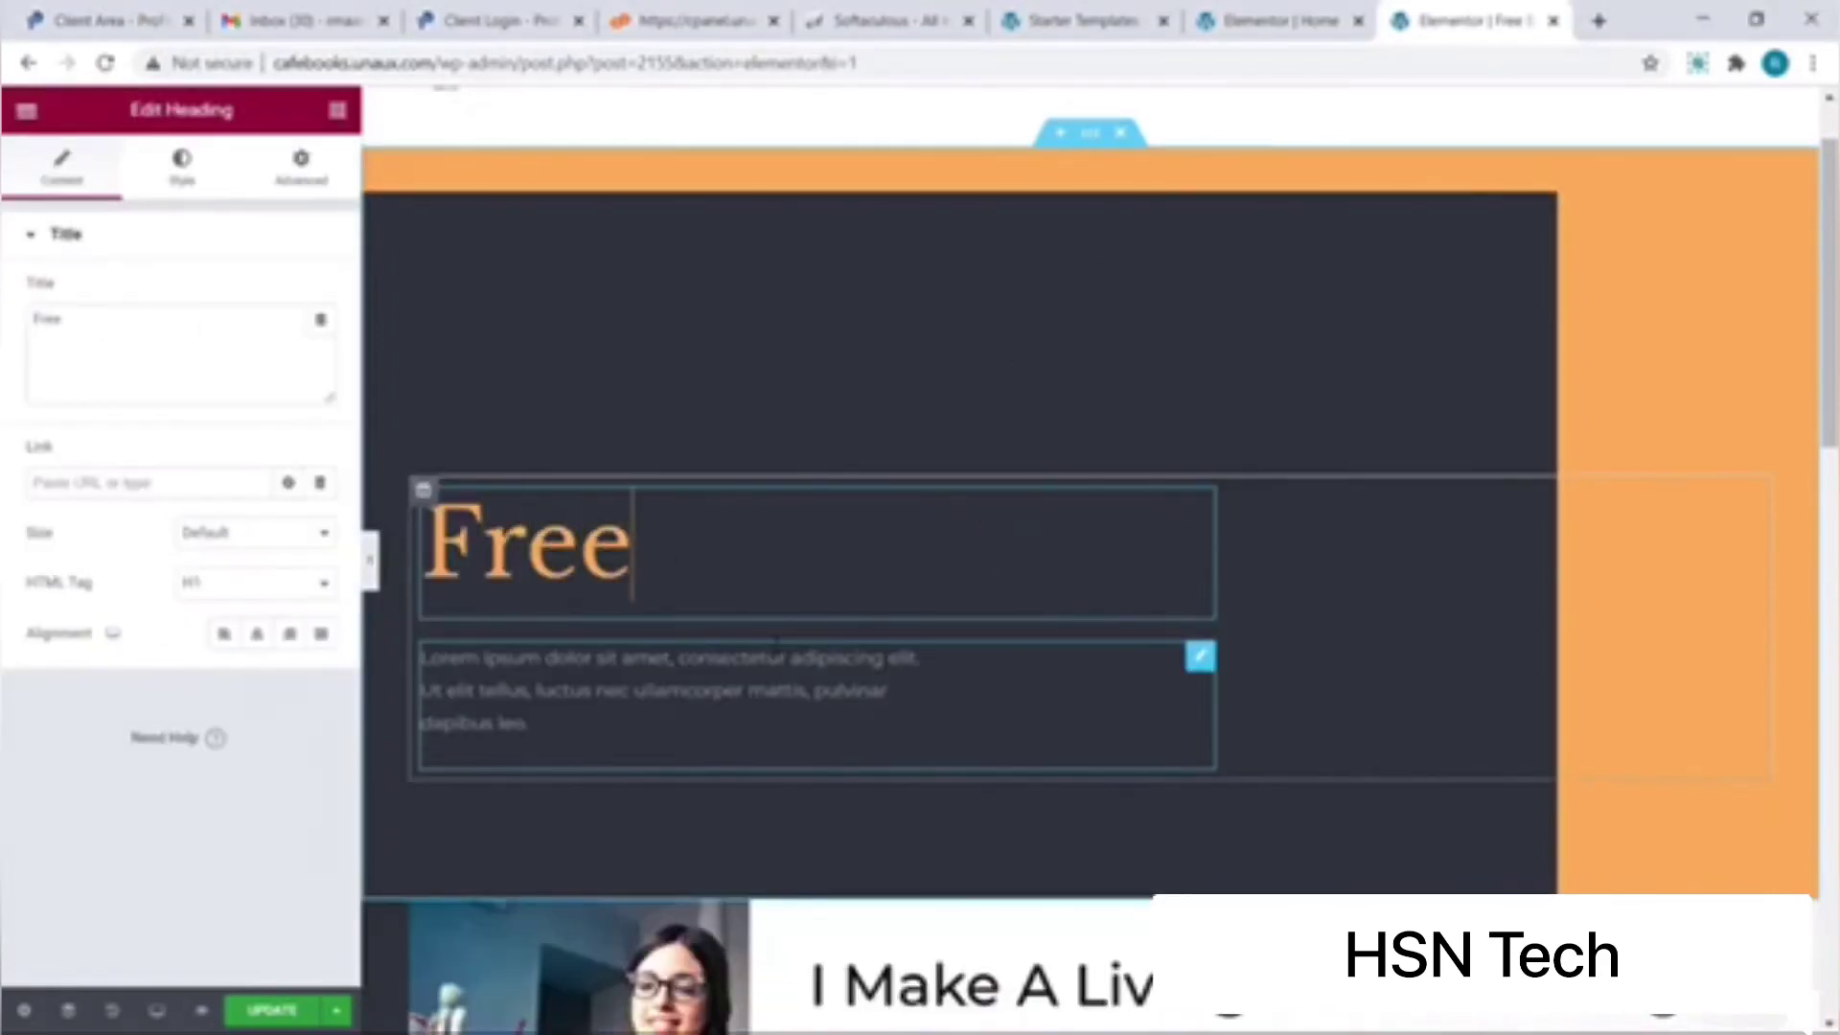
{"action": "type", "text": " Website Templates"}
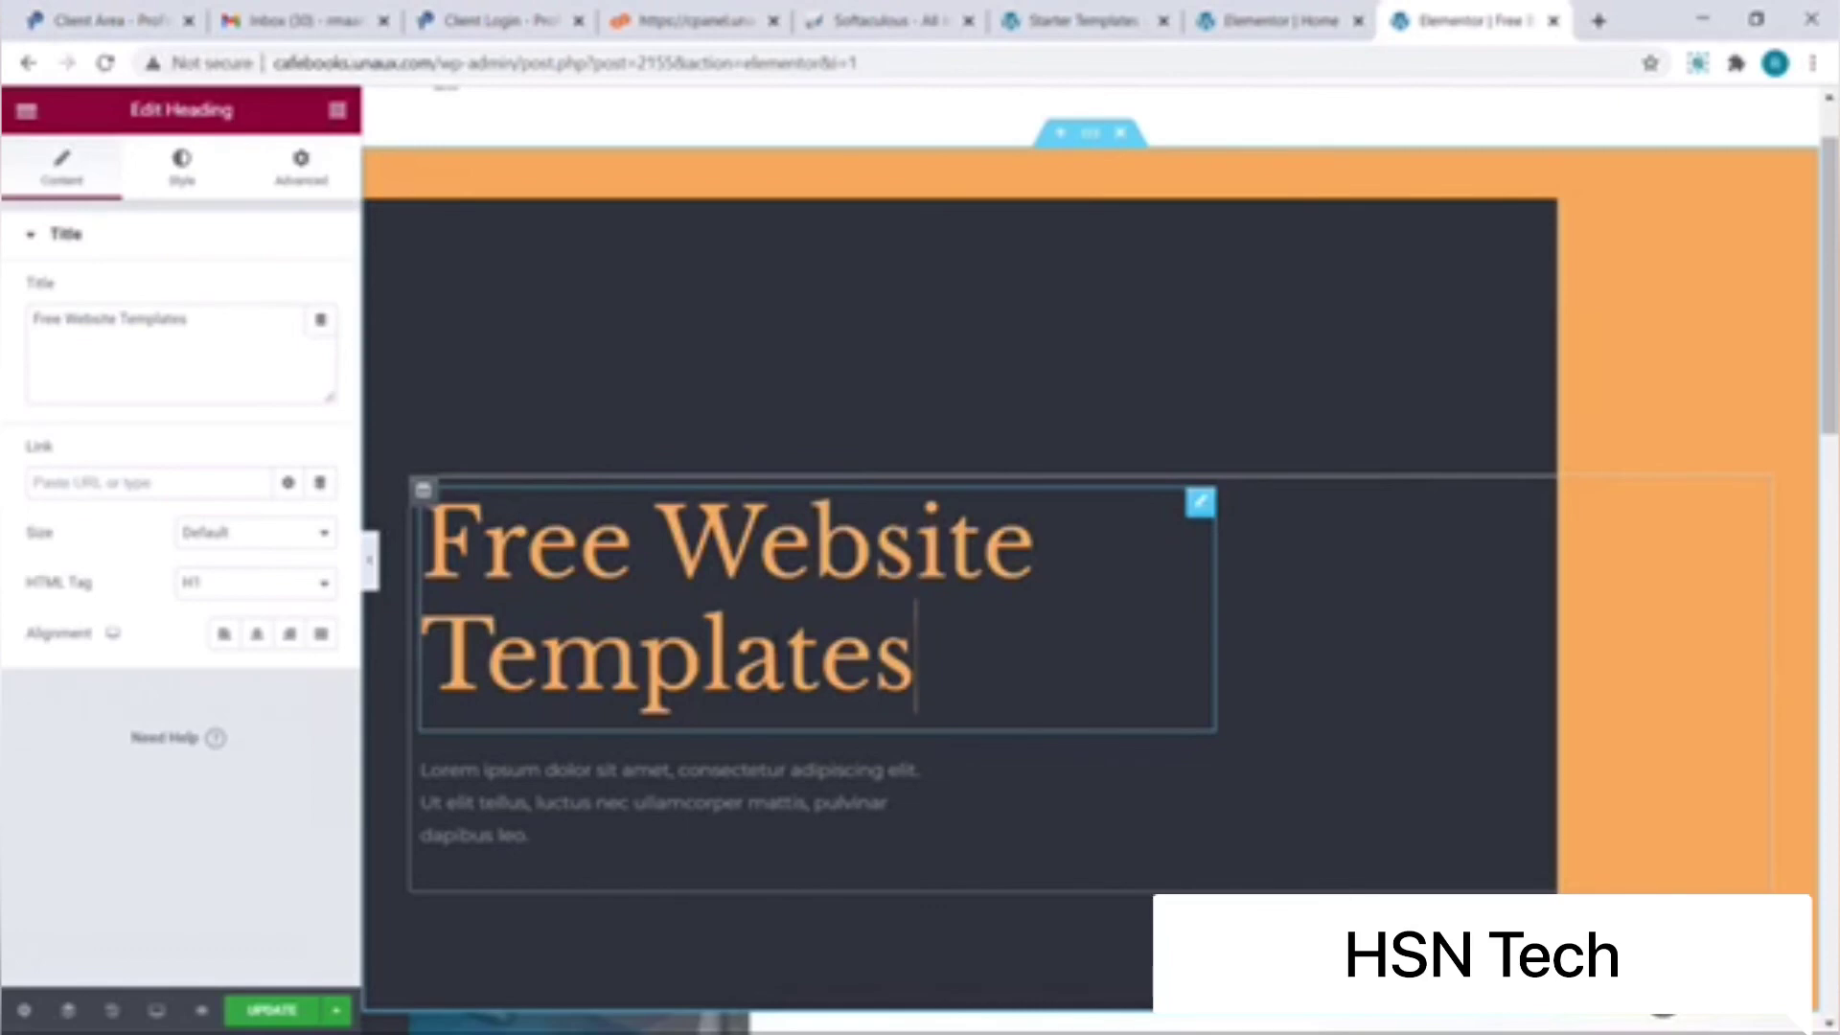
Step: Delete the four-column career timeline section from the page
{"action": "scroll", "coordinate": [922, 700], "scroll_direction": "down", "scroll_amount": 6}
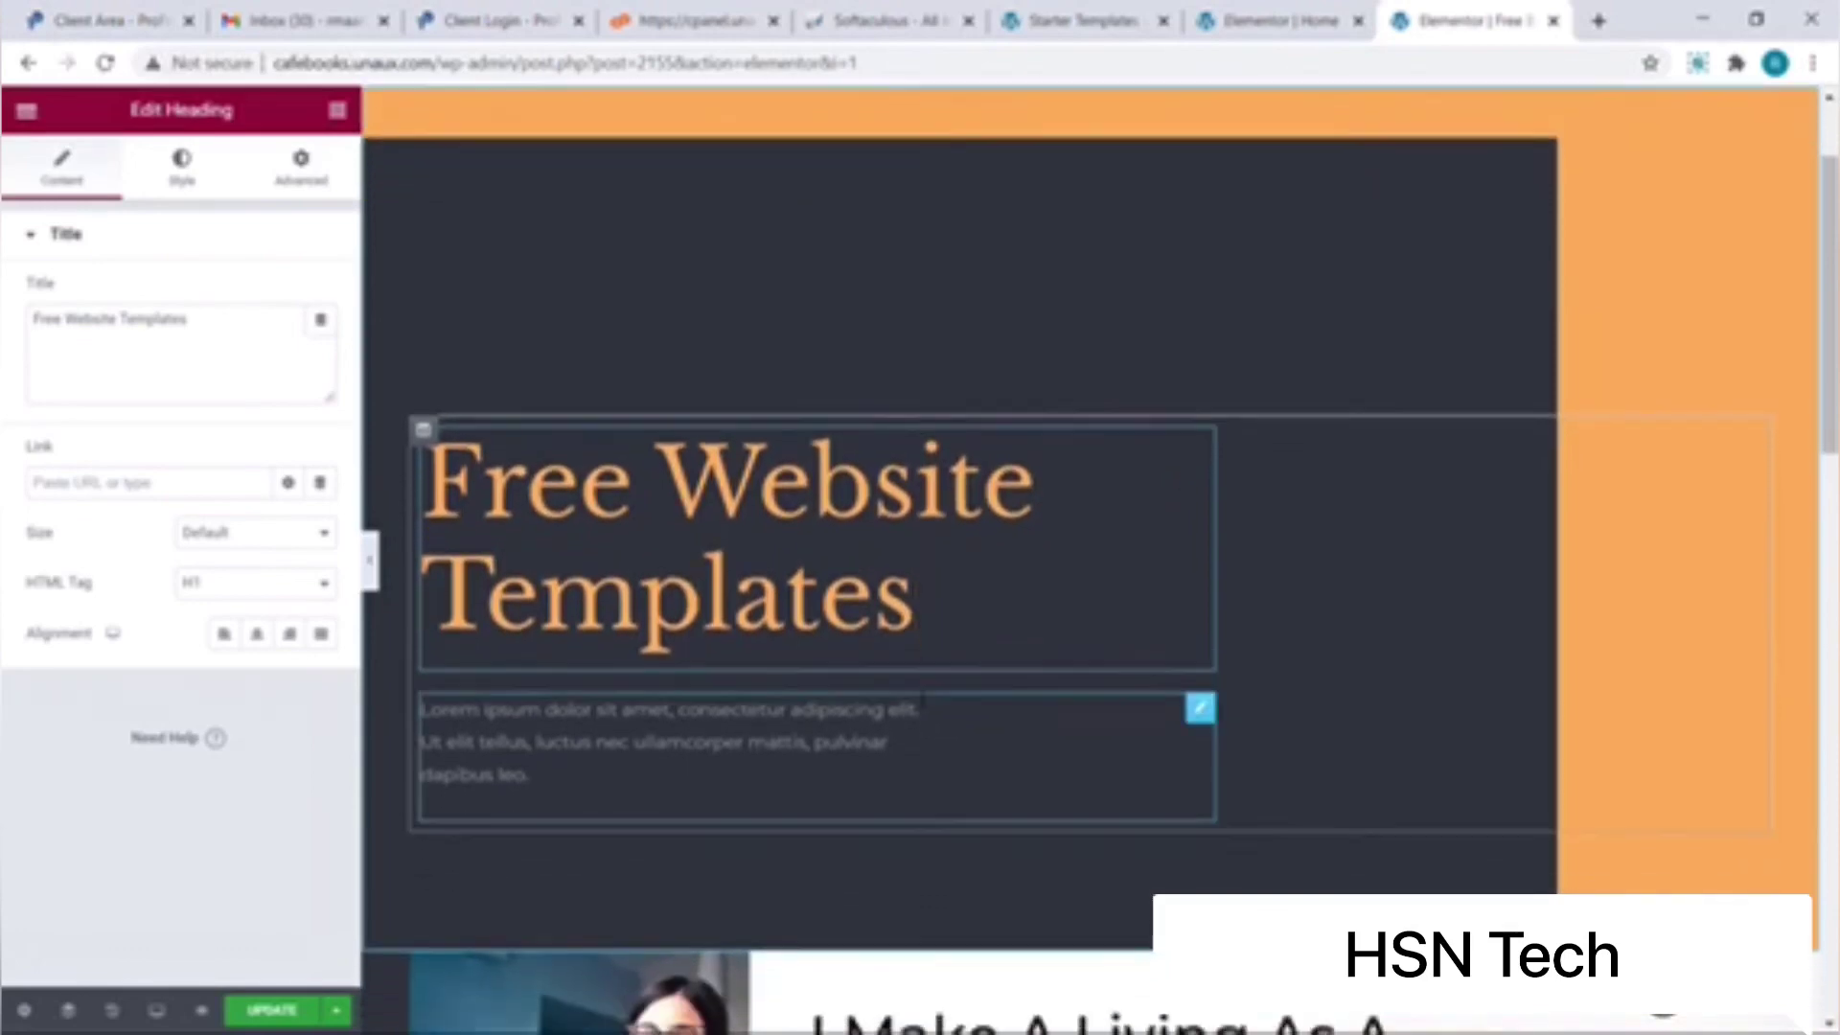
{"action": "scroll", "coordinate": [922, 699], "scroll_direction": "down", "scroll_amount": 5}
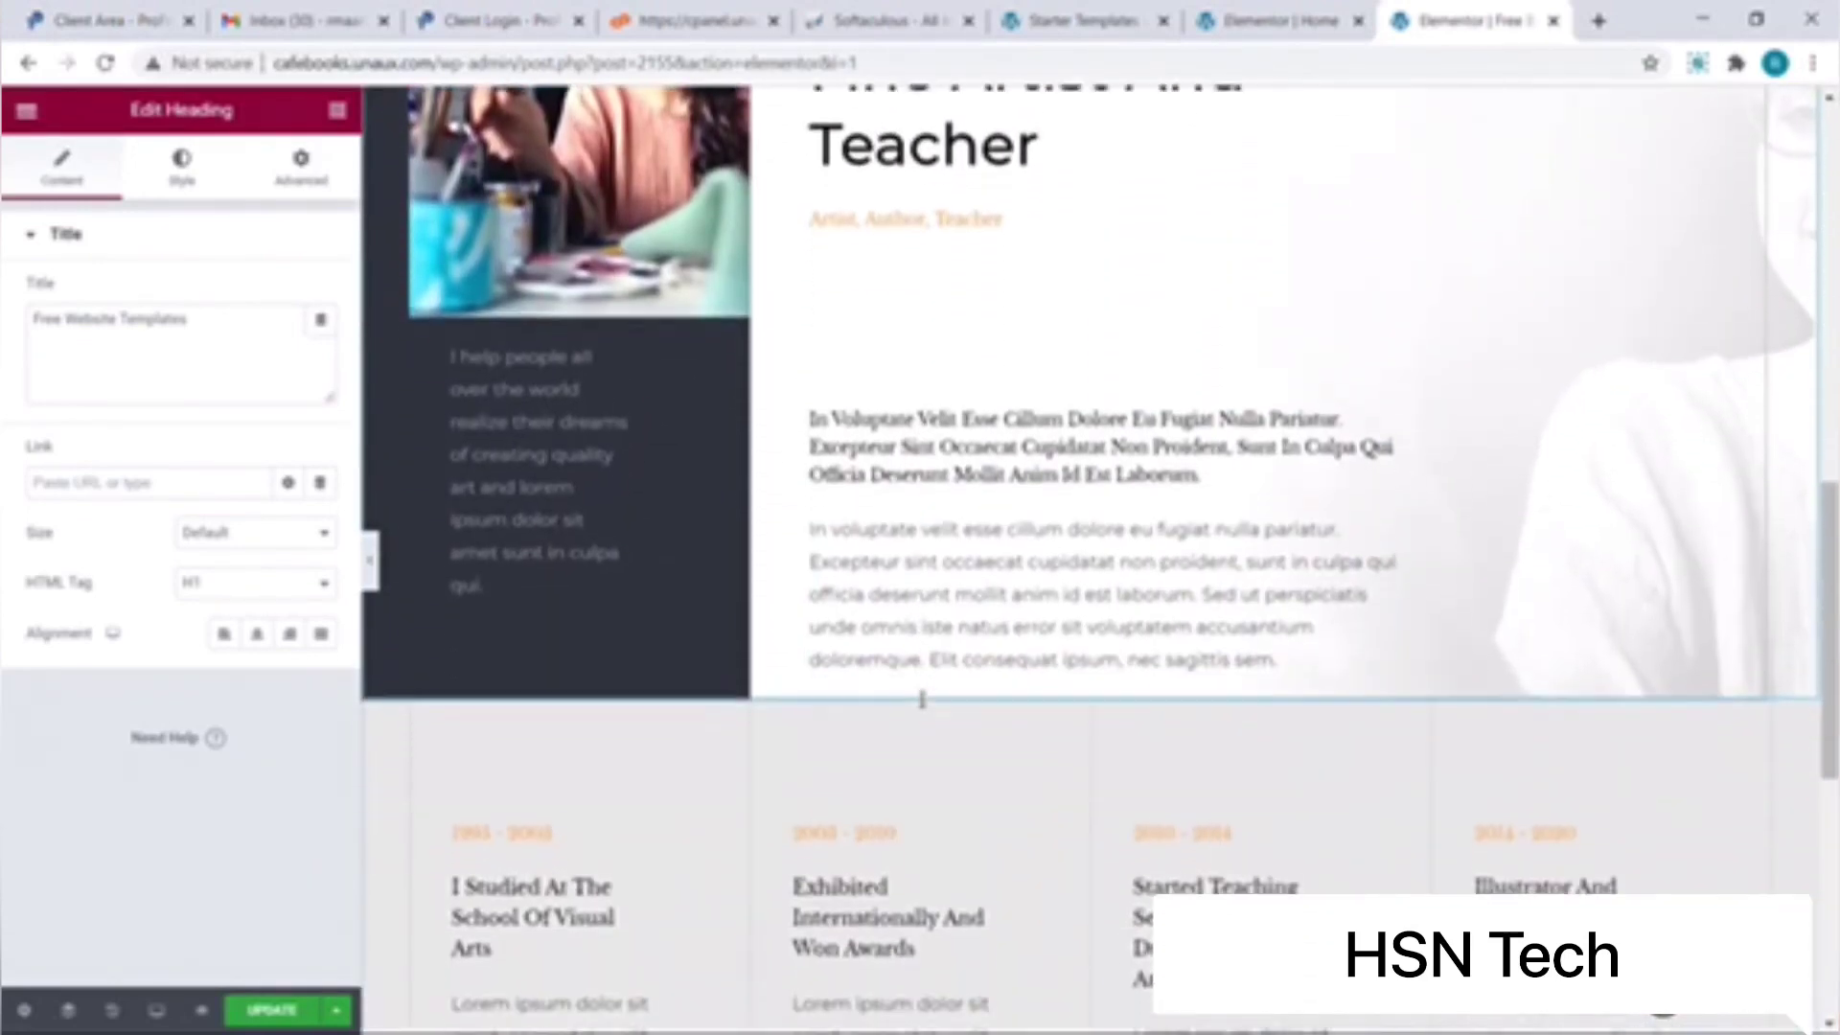
{"action": "scroll", "coordinate": [922, 699], "scroll_direction": "down", "scroll_amount": 3}
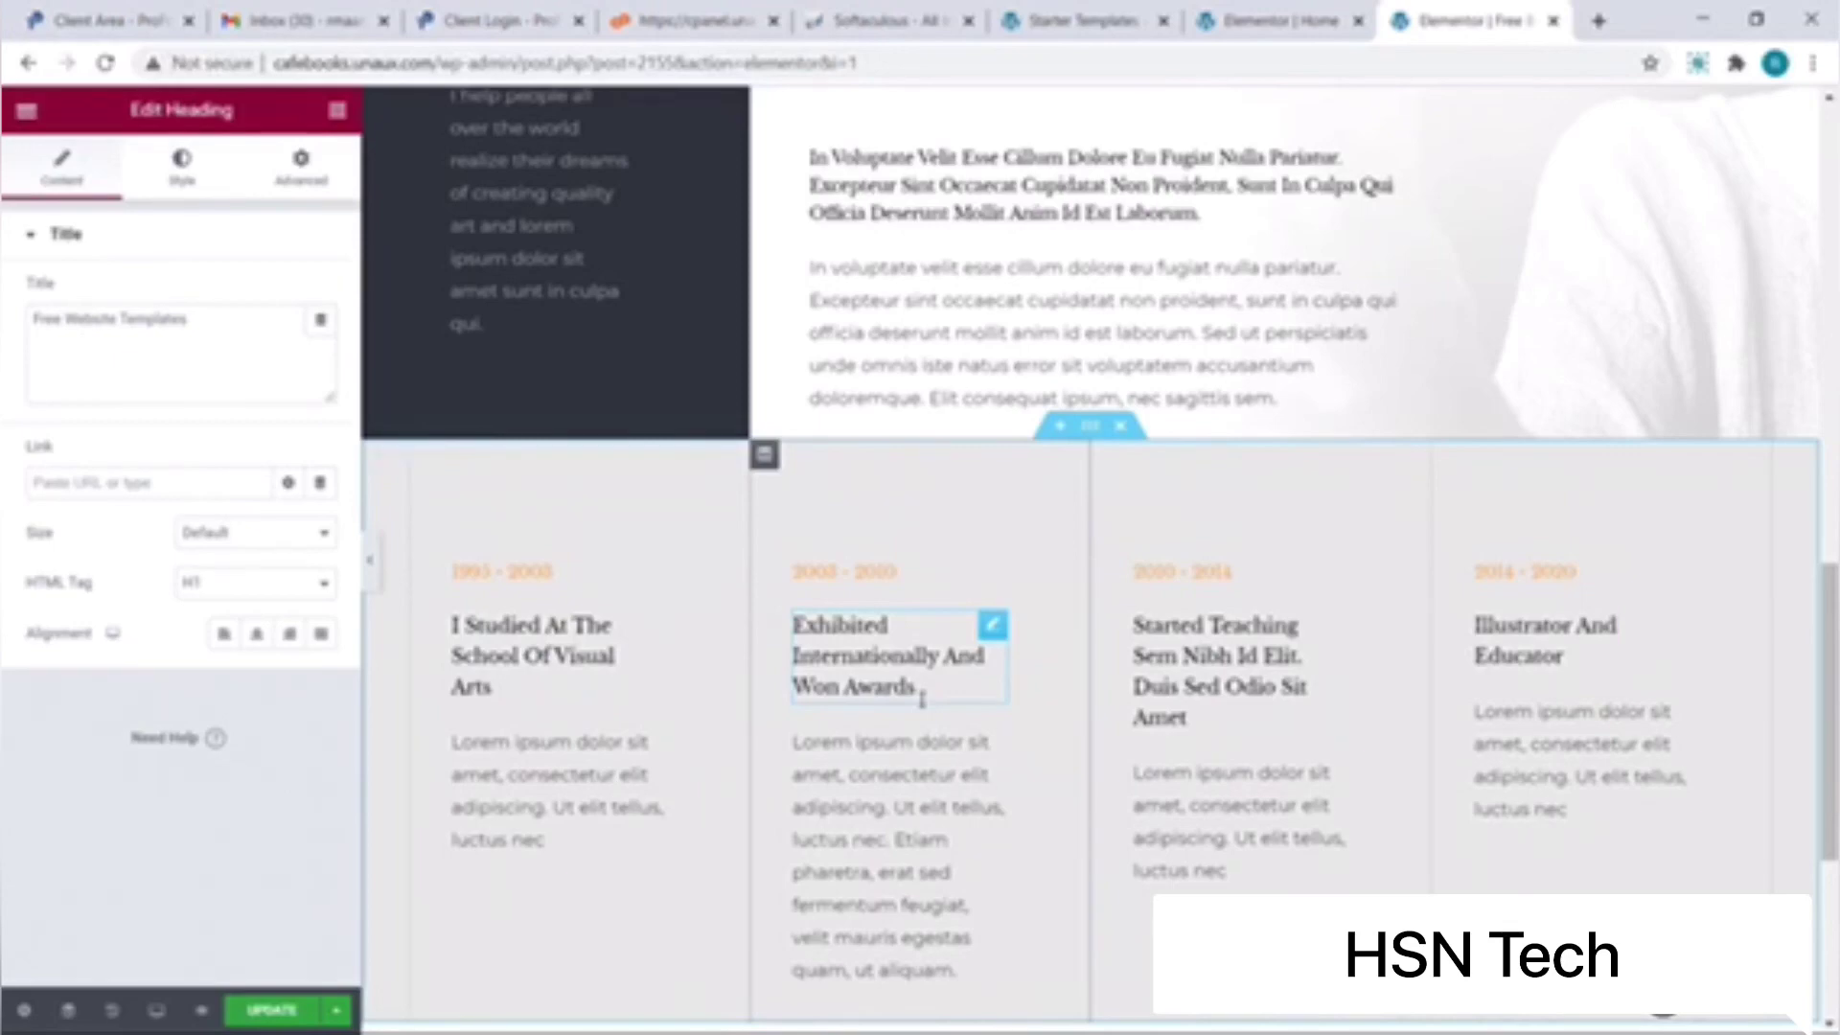
{"action": "left_click", "coordinate": [1121, 427]}
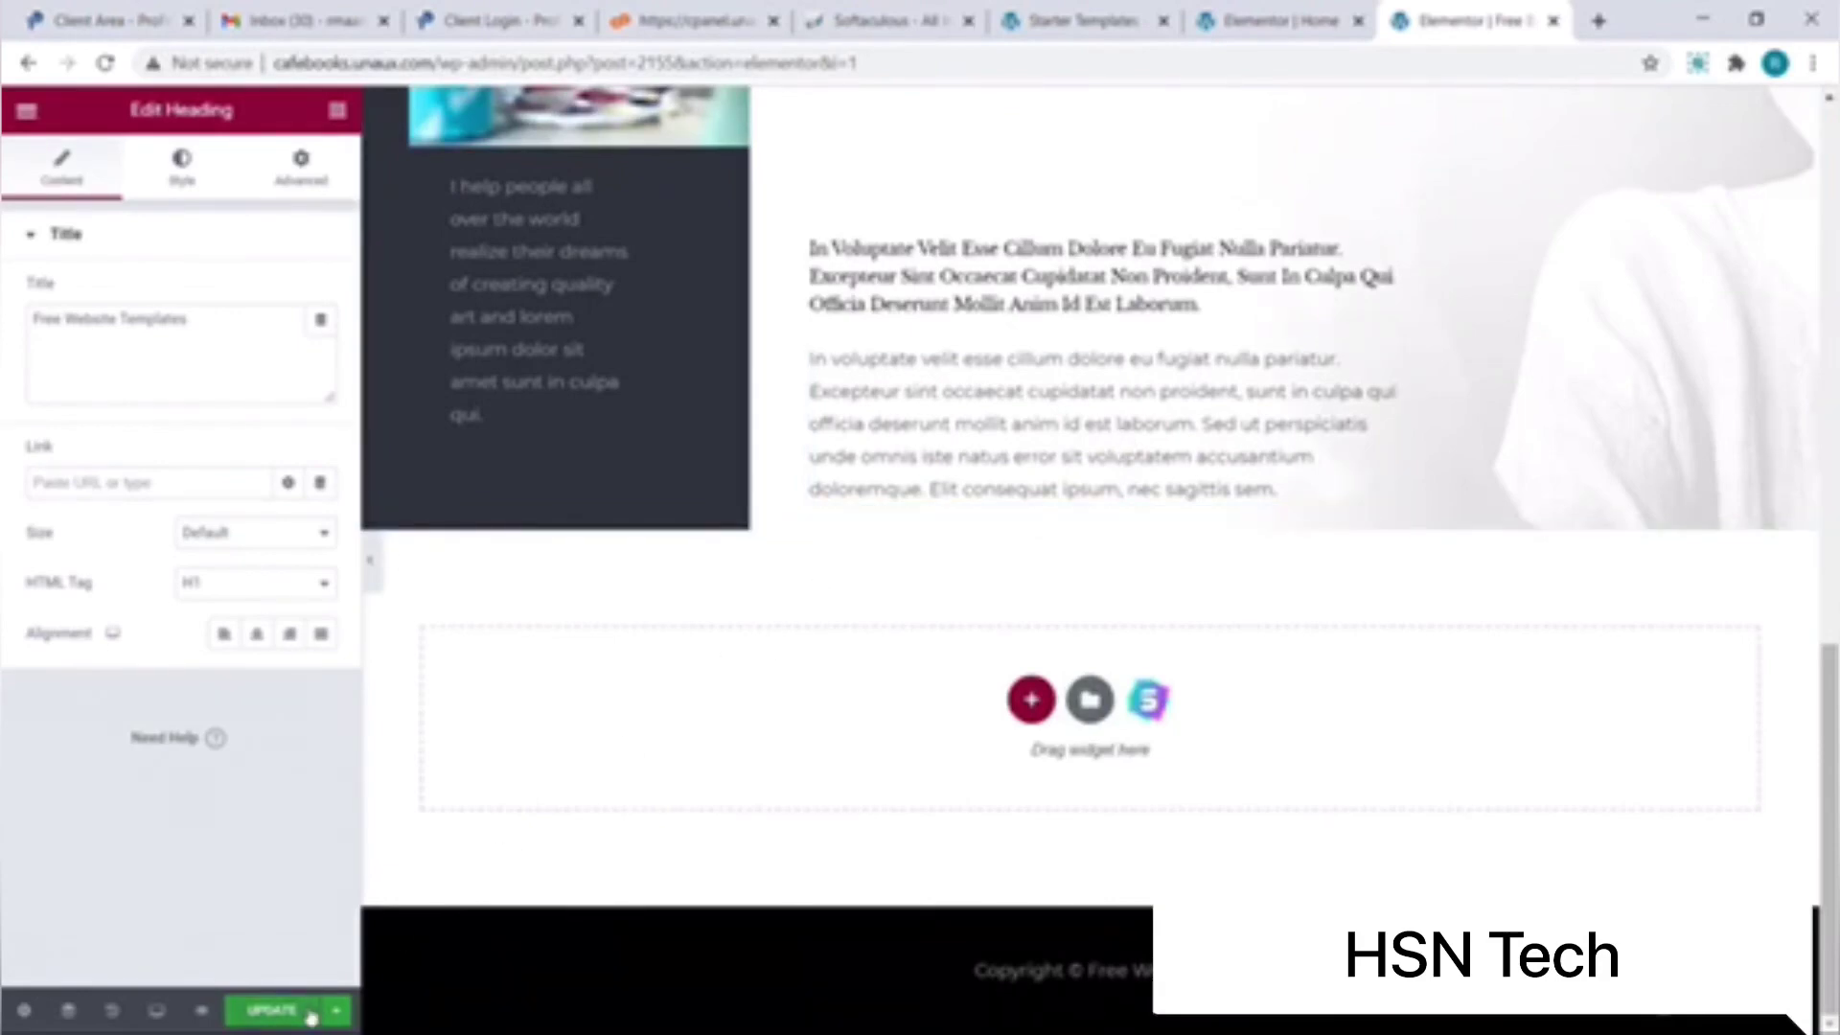
Step: Update the page and preview it with the 'Free Website Templates' hero
{"action": "left_click", "coordinate": [312, 1017]}
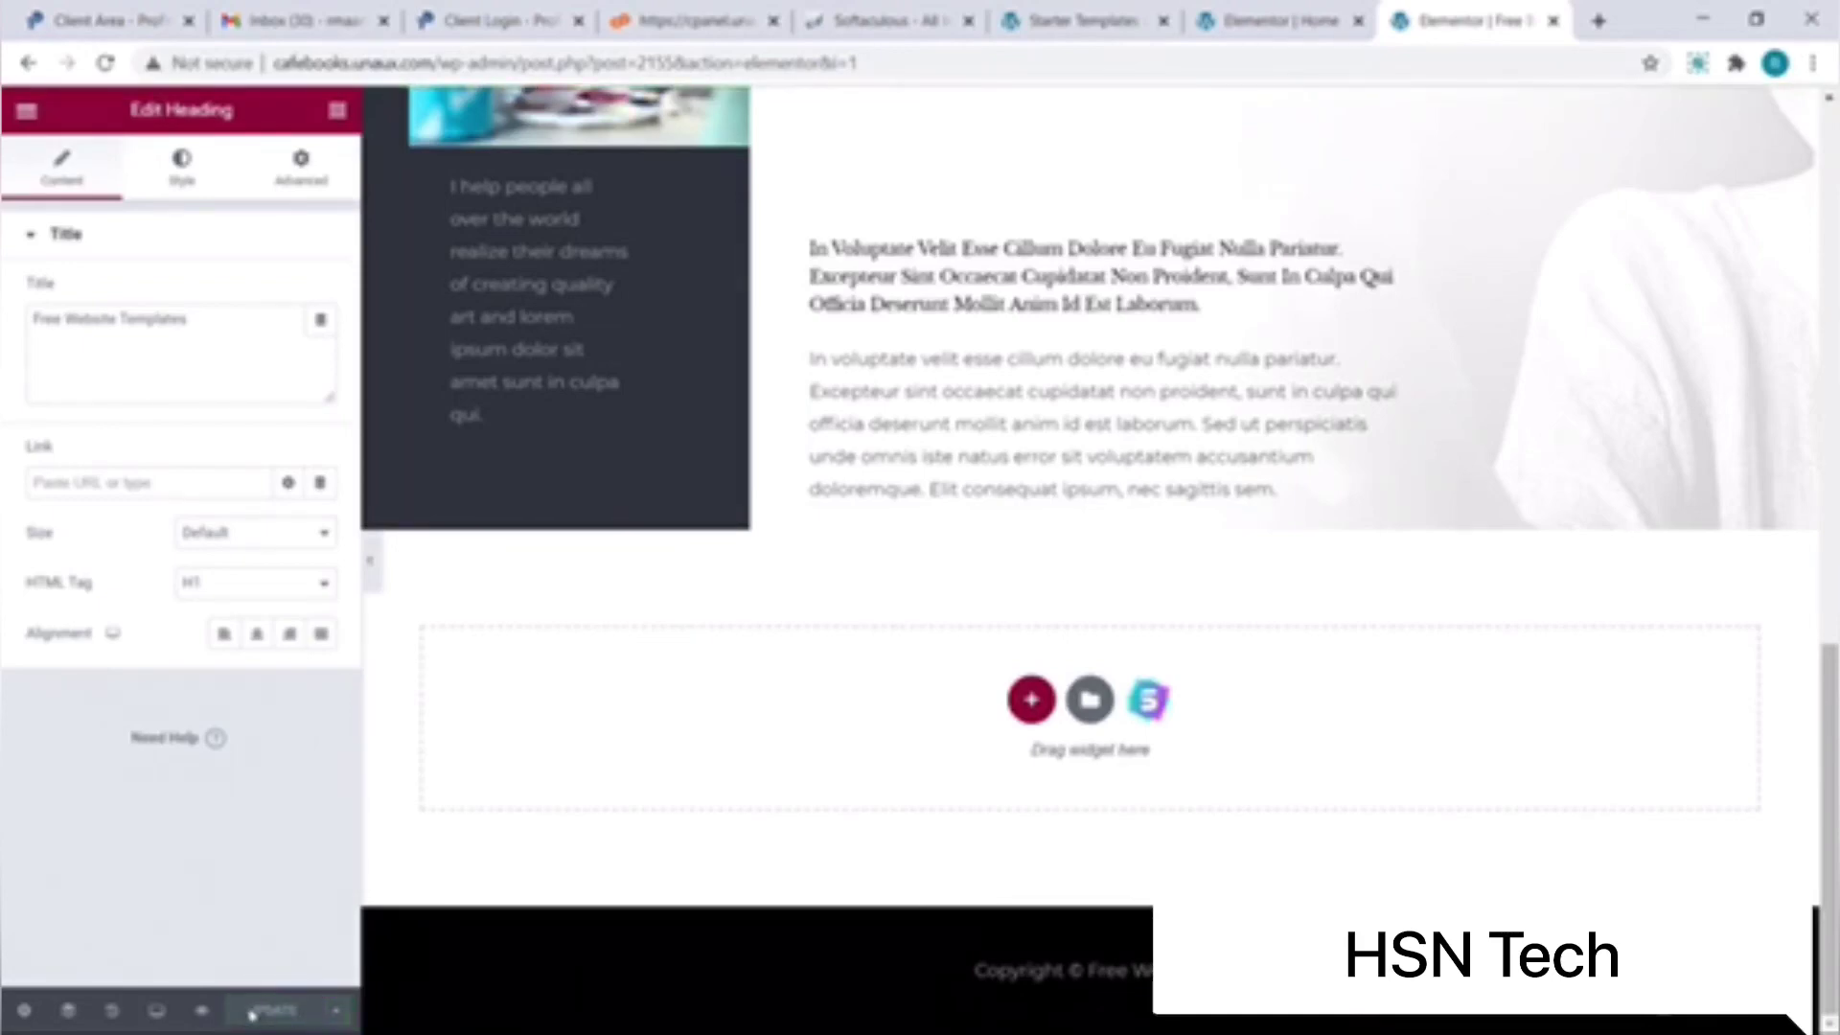
{"action": "left_click", "coordinate": [203, 1013]}
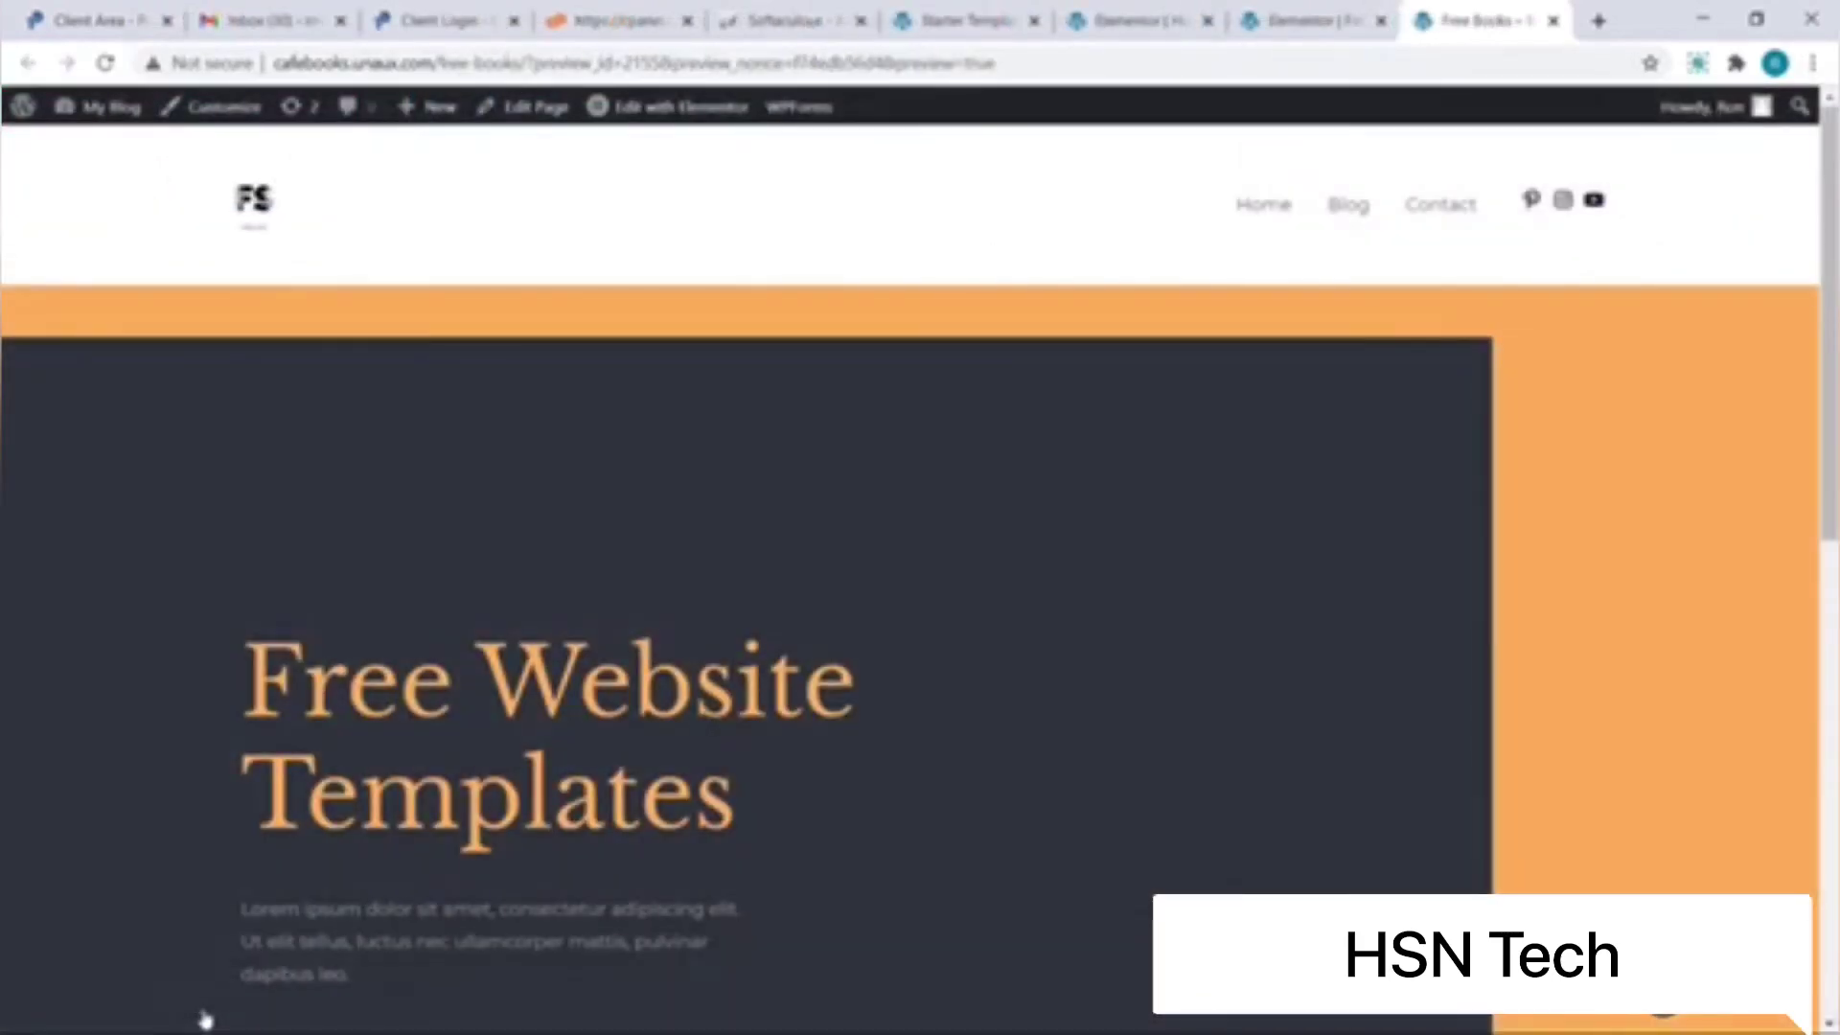
{"action": "scroll", "coordinate": [205, 1019], "scroll_direction": "down", "scroll_amount": 5}
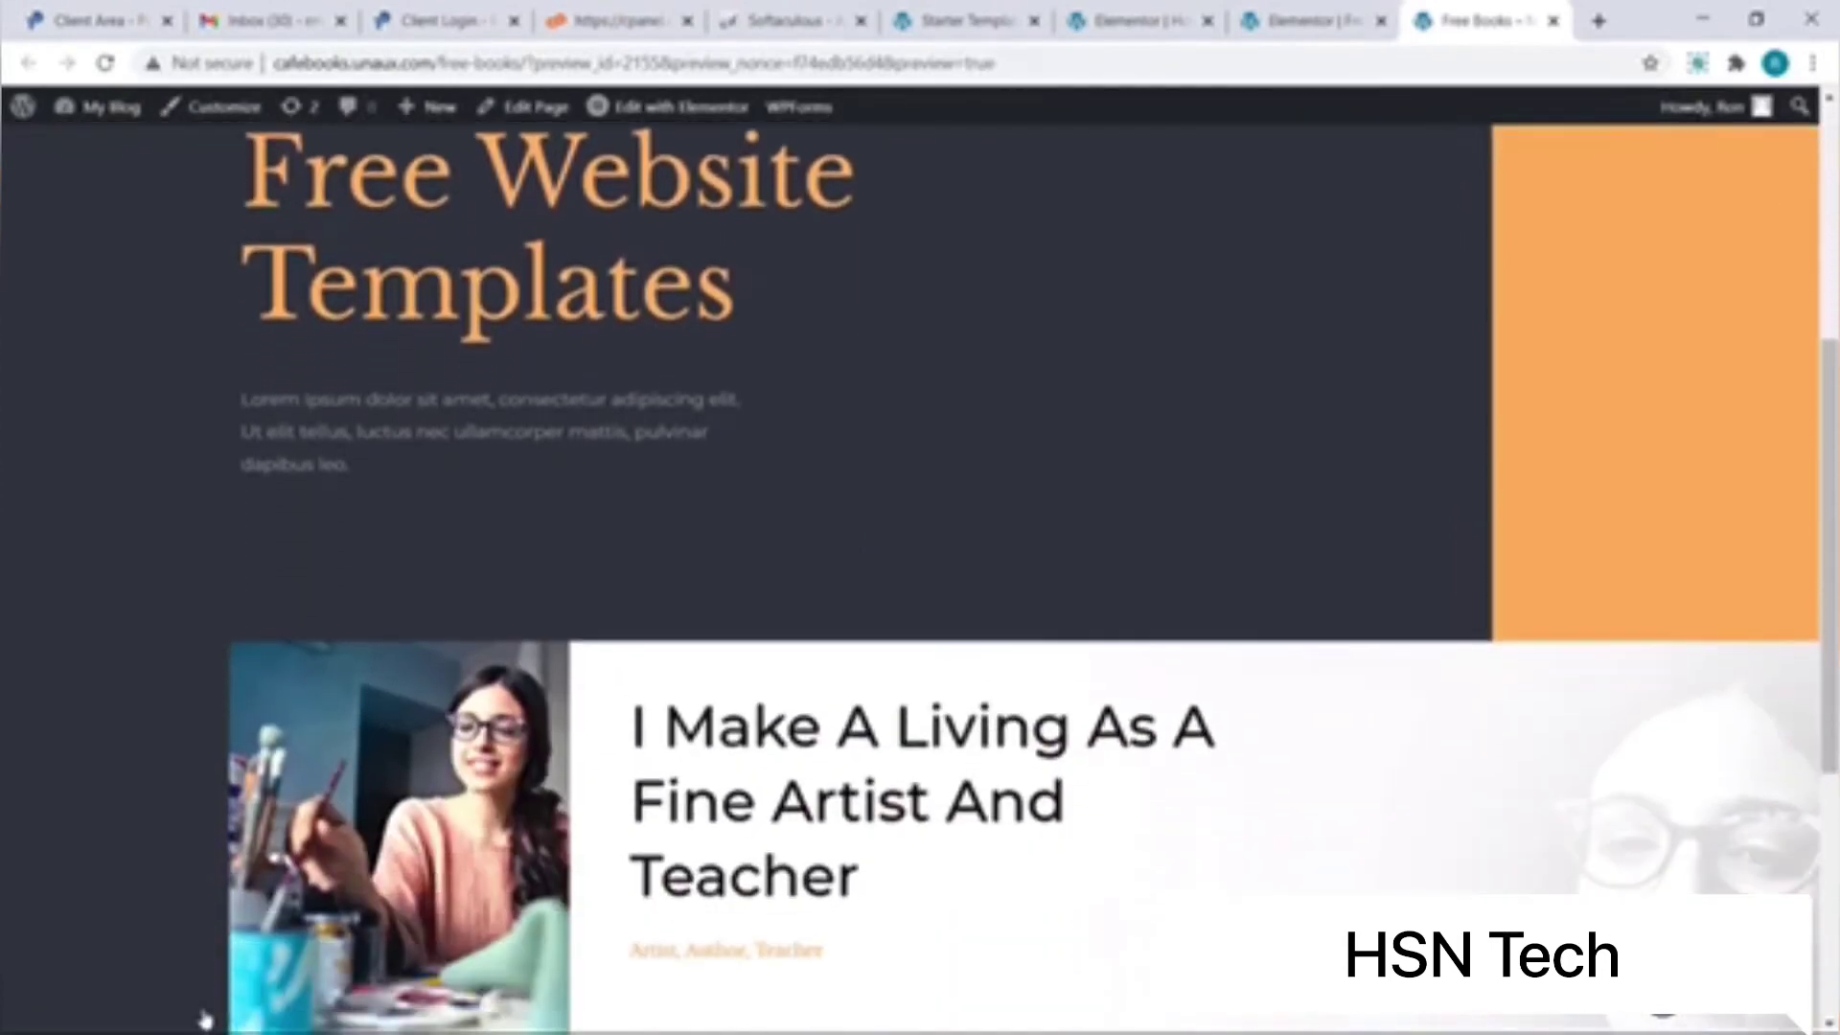